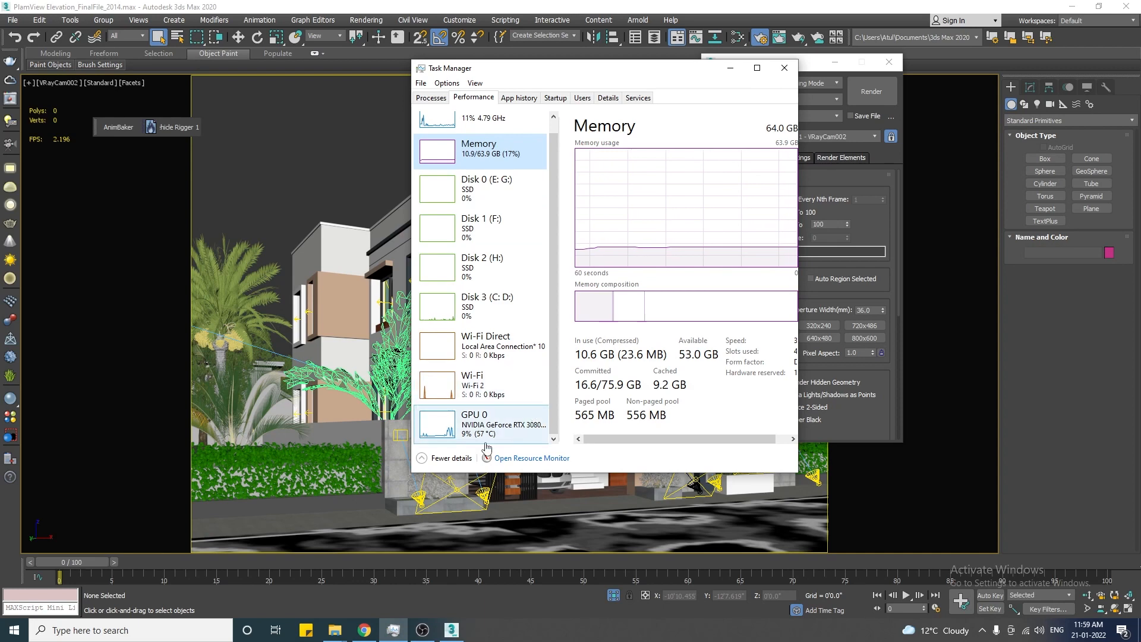
# Widen Task Manager, move it aside, and switch the renderer to V-Ray GPU 5
pyautogui.moveTo(799, 144); pyautogui.dragTo(908, 145)
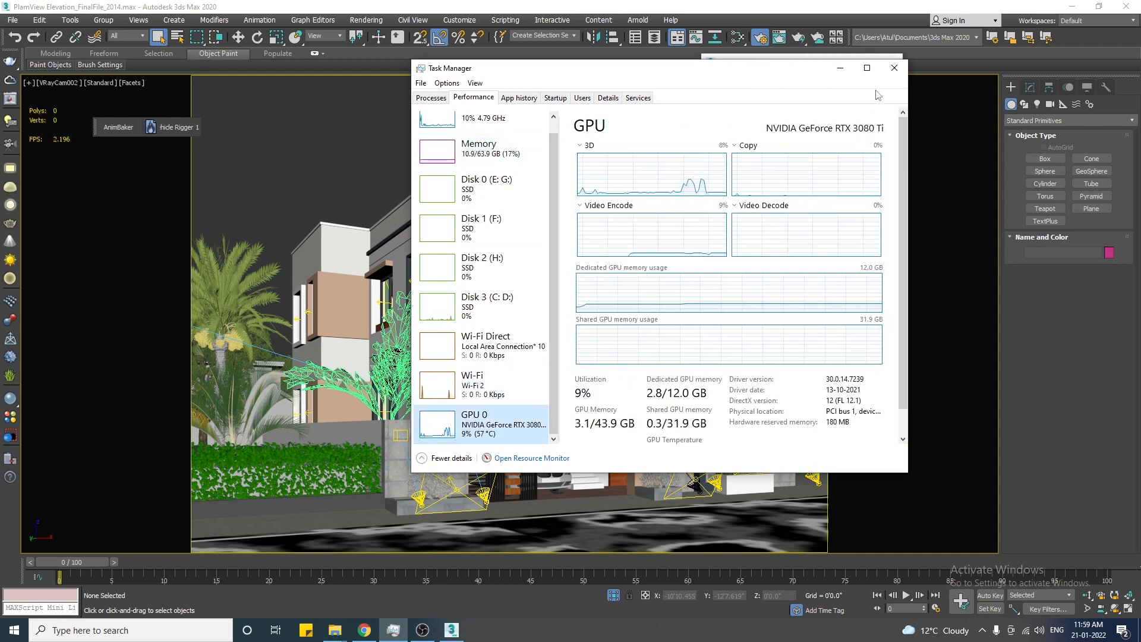
pyautogui.moveTo(693, 68); pyautogui.dragTo(368, 90)
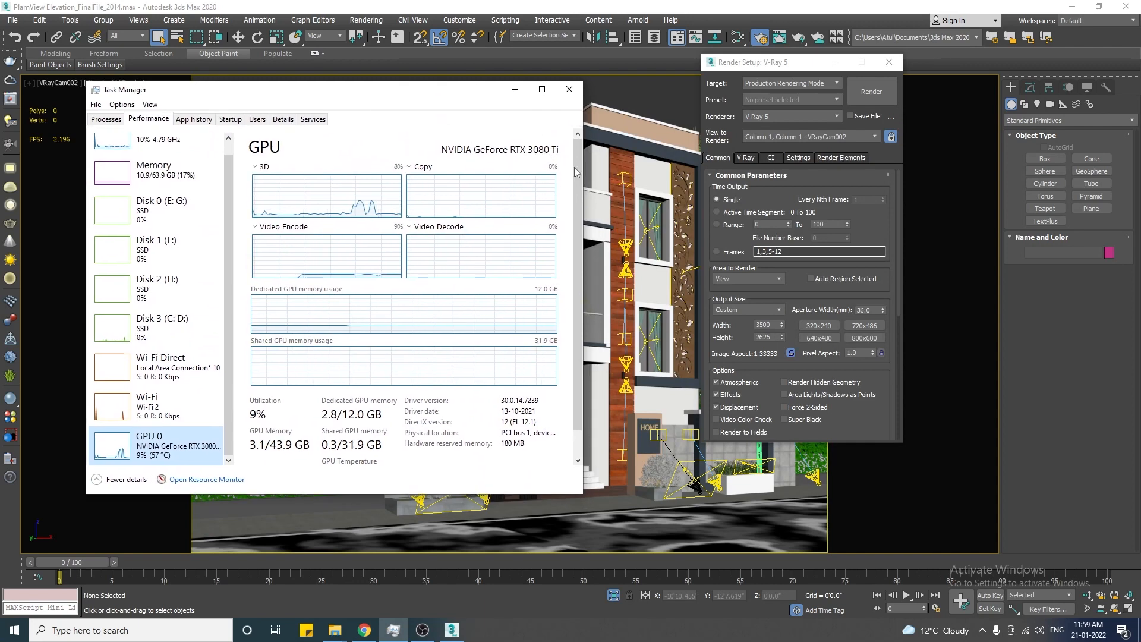
pyautogui.click(790, 116)
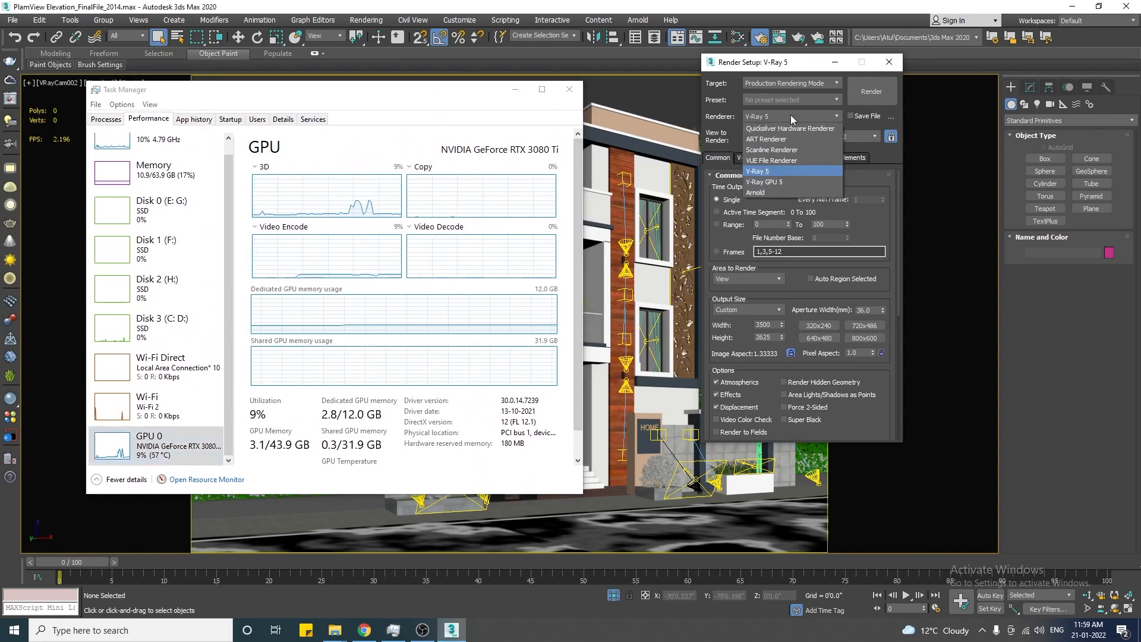
pyautogui.click(766, 182)
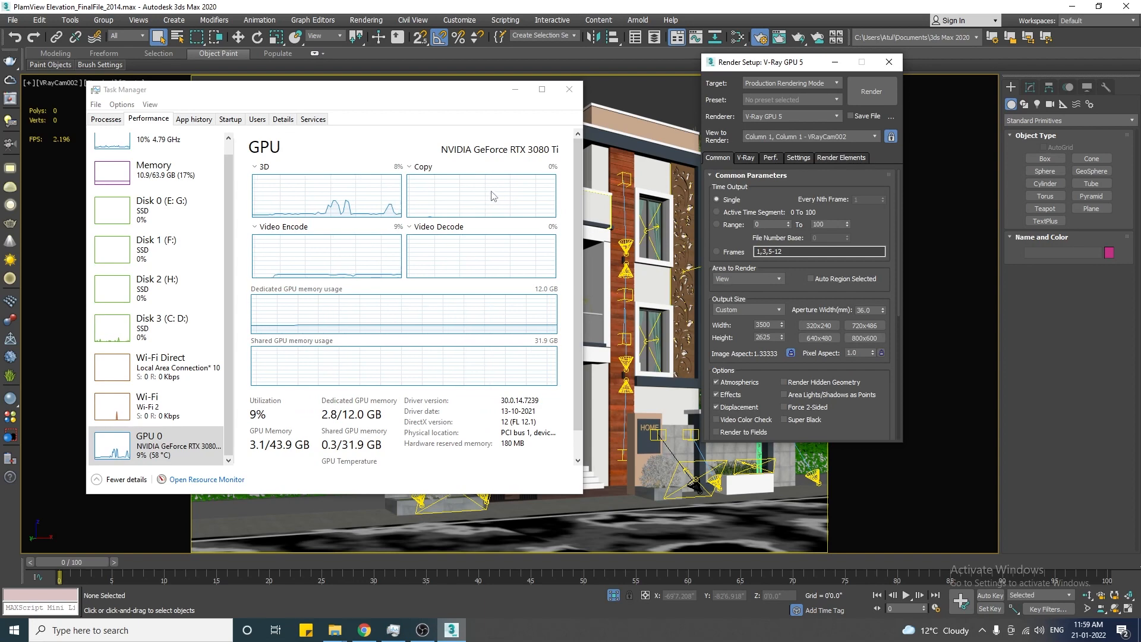
# View CPU performance in Task Manager, switch the renderer back to V-Ray 5, and close Task Manager
pyautogui.scroll(1, 175, 157)
pyautogui.click(176, 156)
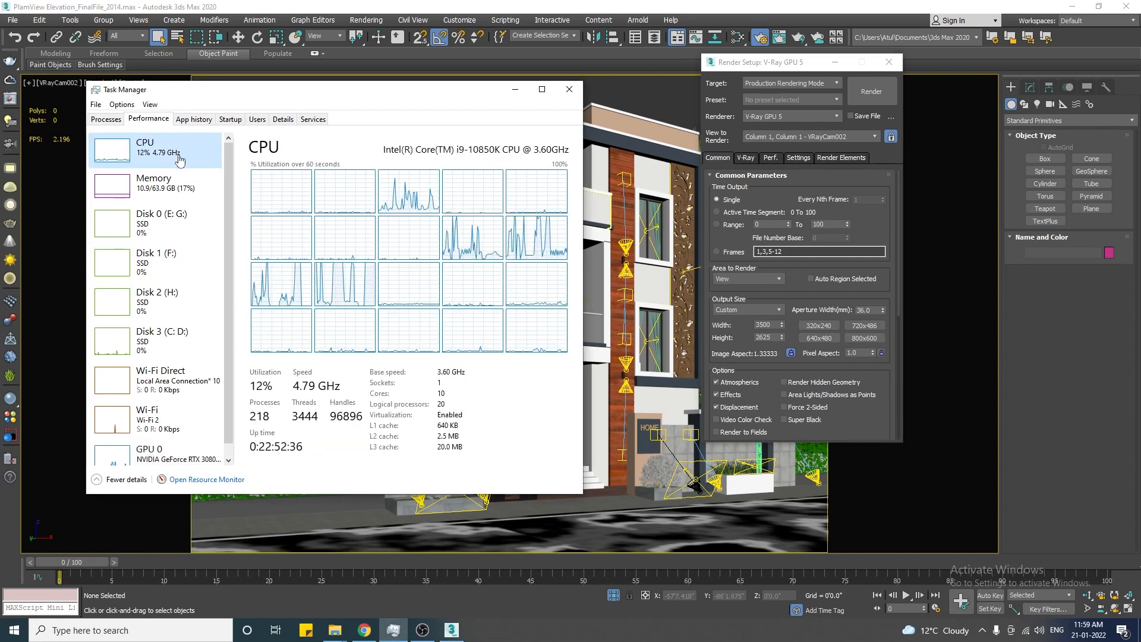
pyautogui.click(764, 117)
pyautogui.click(777, 172)
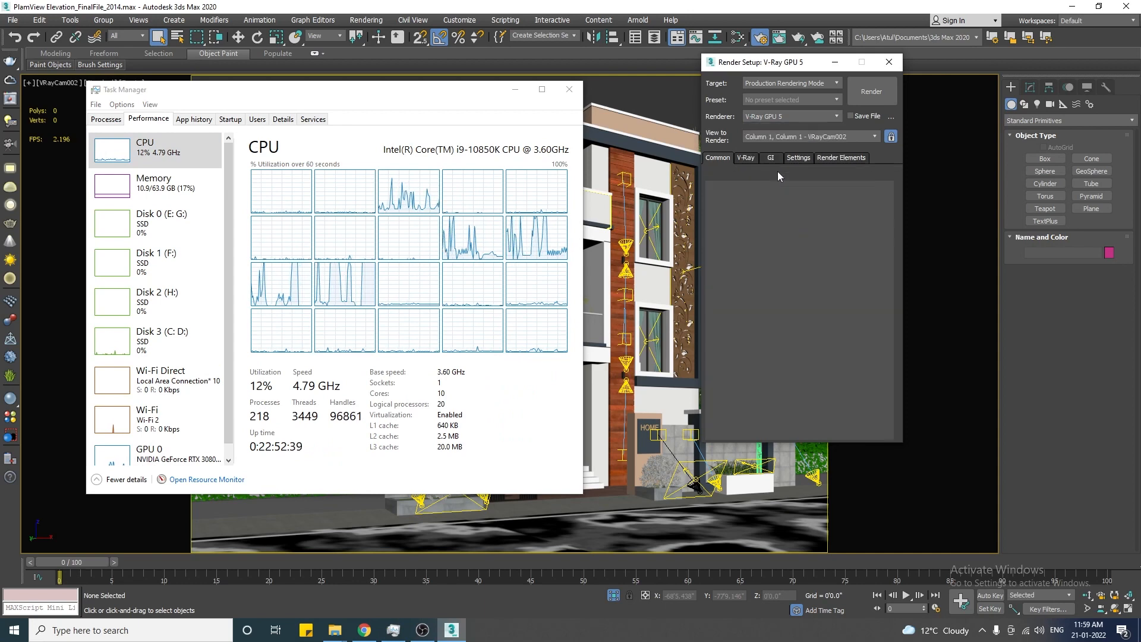
pyautogui.click(568, 91)
# Keep V-Ray 5 as renderer and select the four existing elements on the Render Elements tab
pyautogui.click(772, 118)
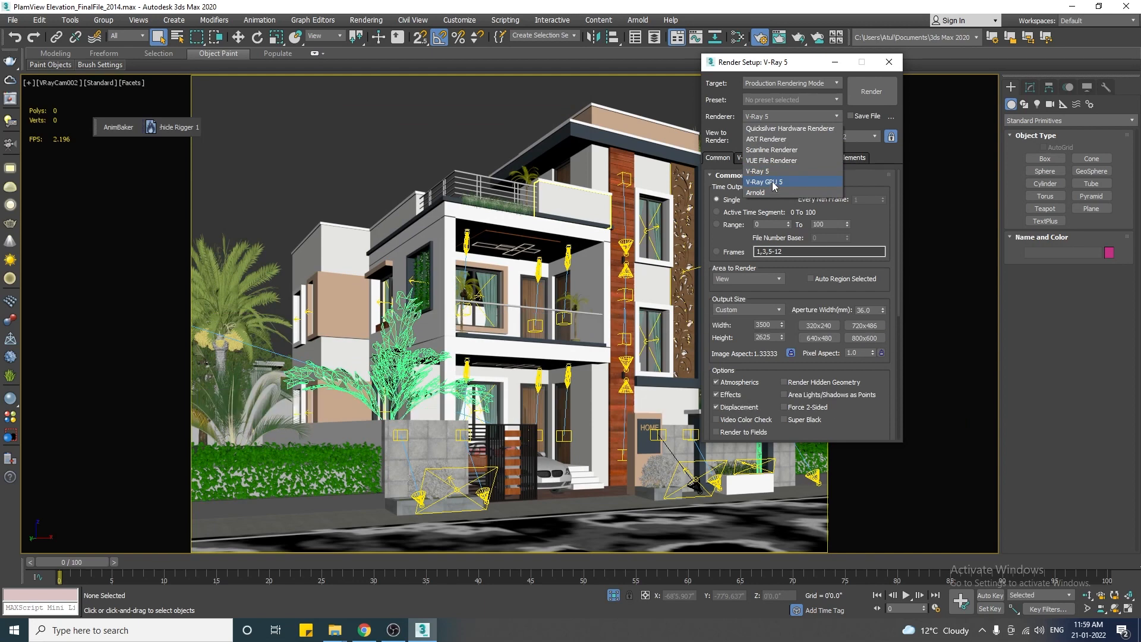
pyautogui.click(778, 171)
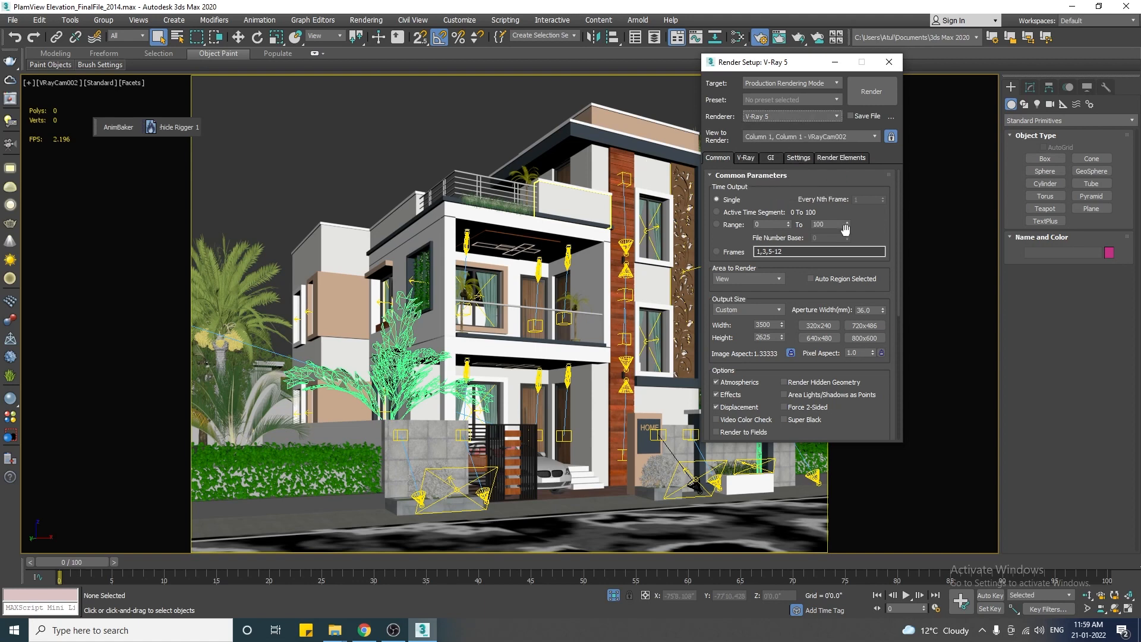
pyautogui.click(841, 158)
pyautogui.moveTo(773, 287); pyautogui.dragTo(735, 224)
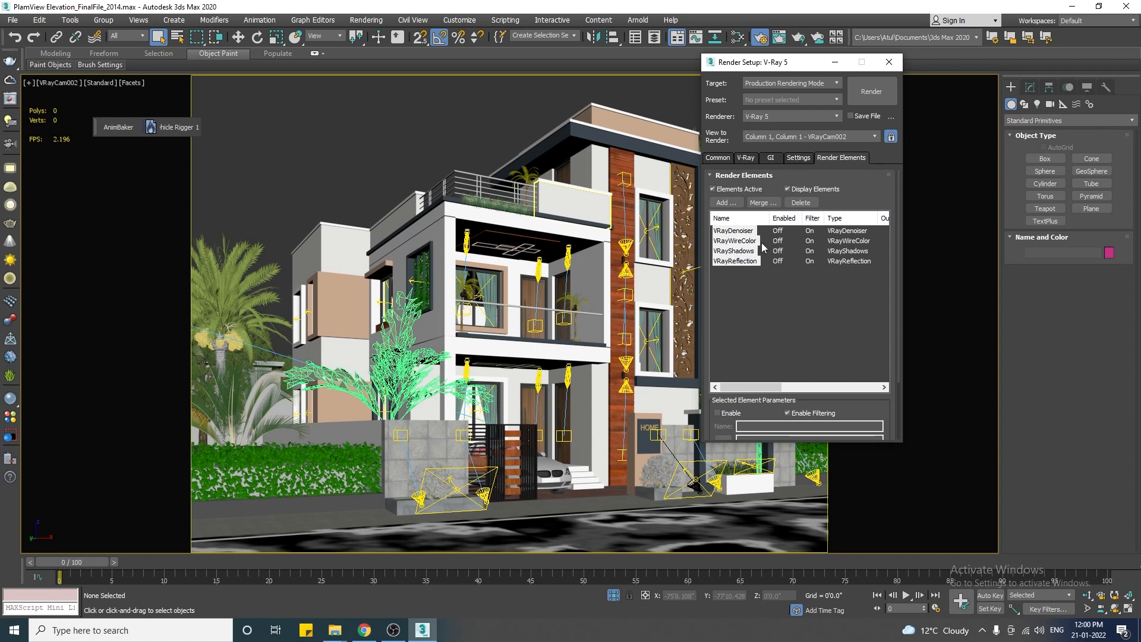
# Delete the old render elements and add VRayDenoiser
pyautogui.click(799, 203)
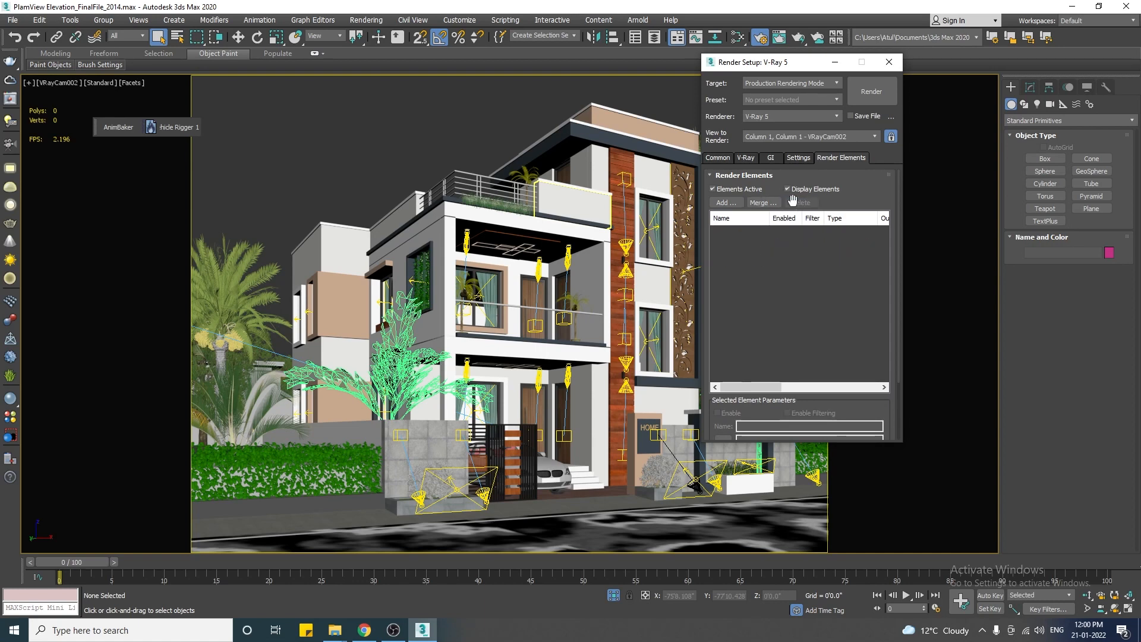
pyautogui.click(725, 203)
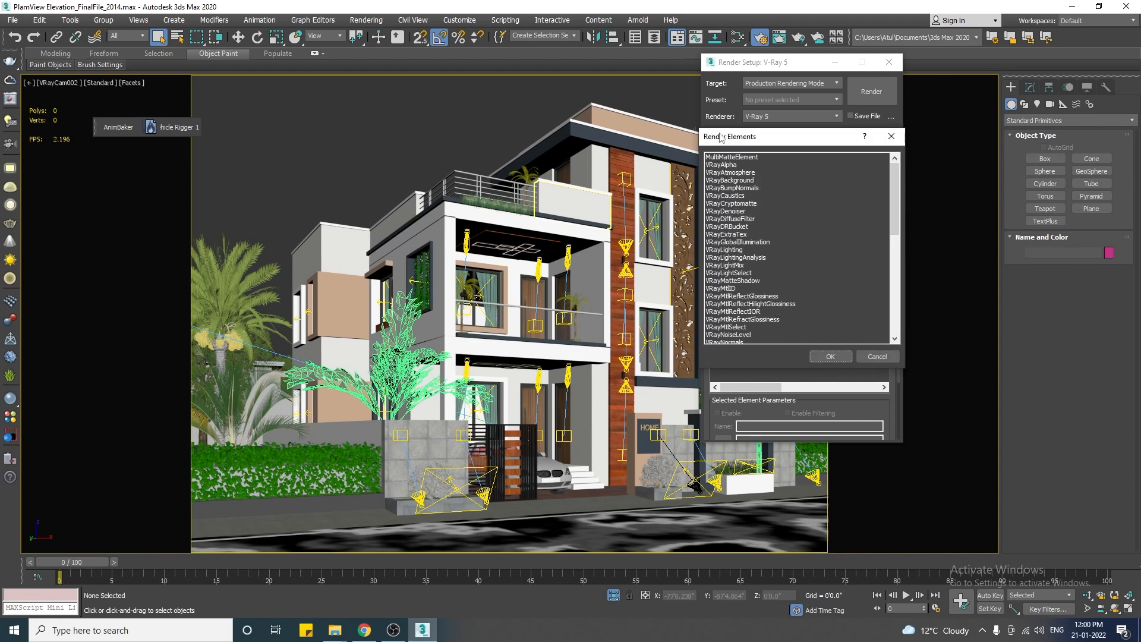
pyautogui.click(730, 212)
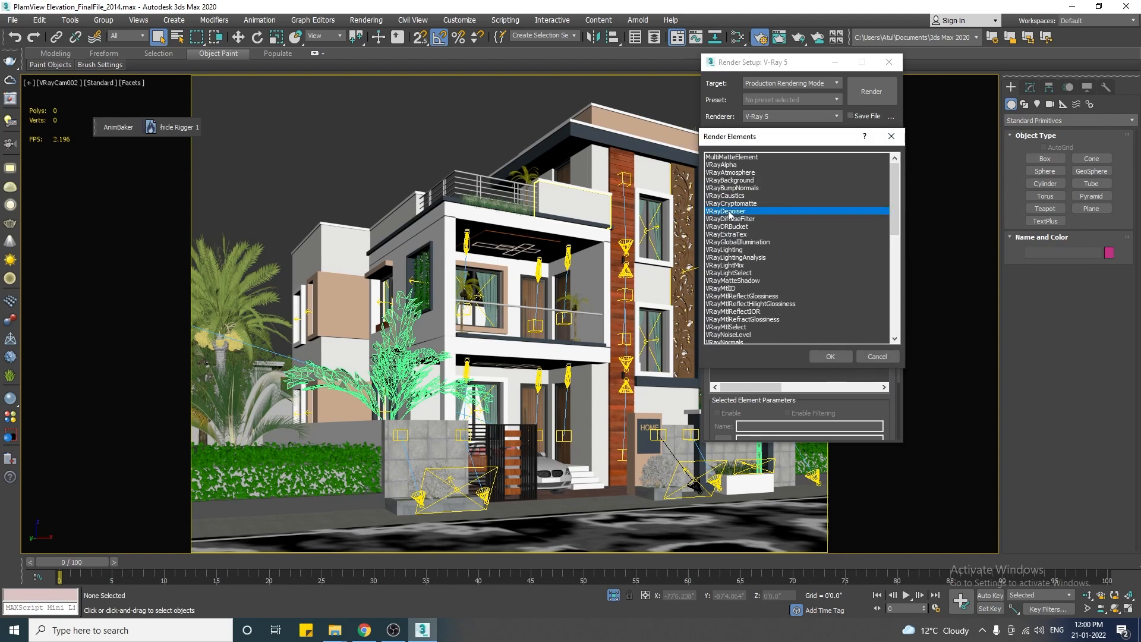
pyautogui.click(831, 357)
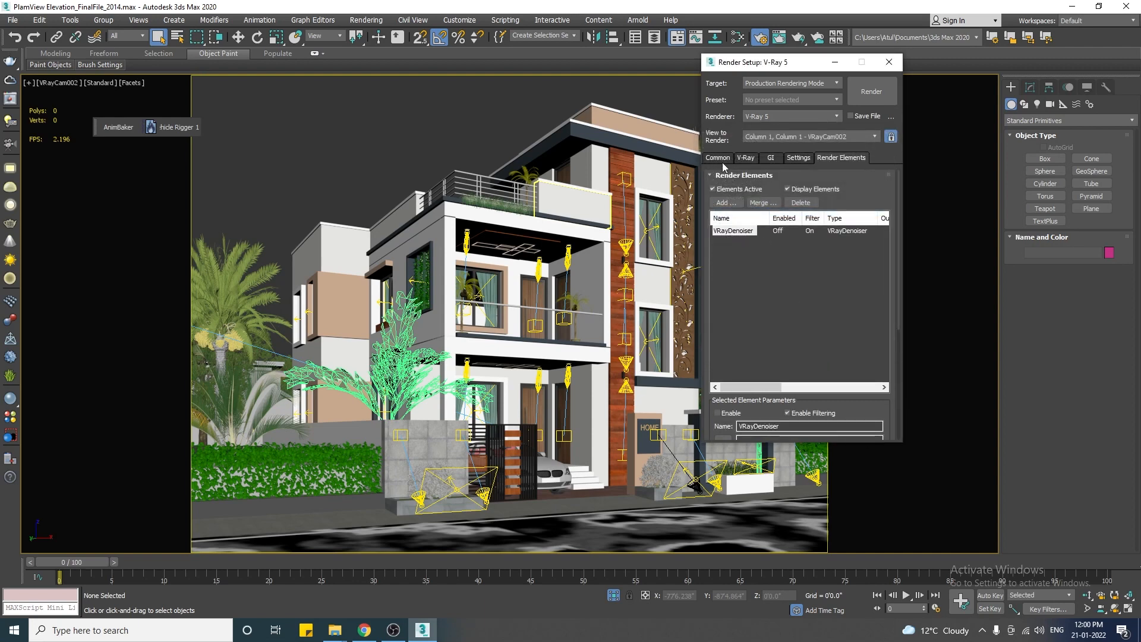
# Add the VRayExtraTex and VRayLightMix render elements
pyautogui.click(724, 202)
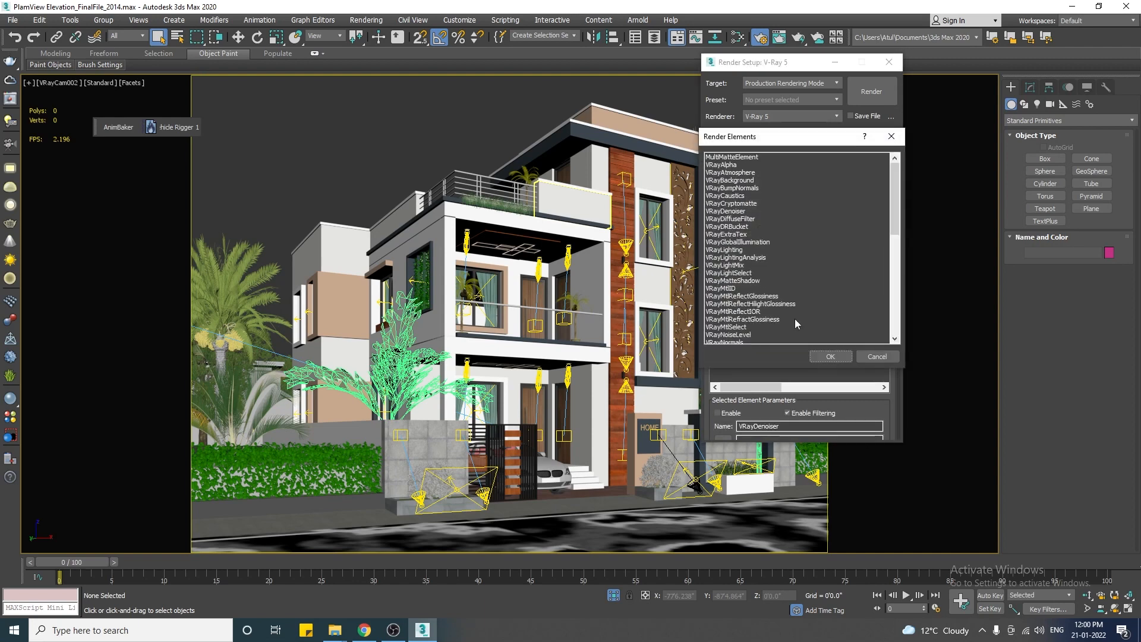
pyautogui.click(726, 234)
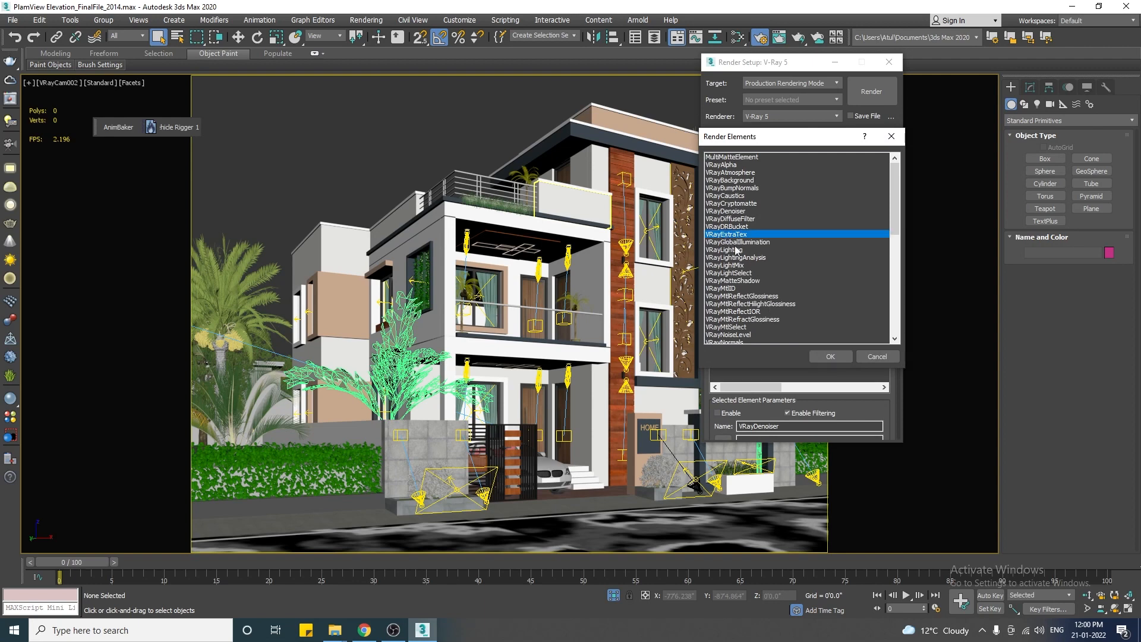
pyautogui.click(843, 355)
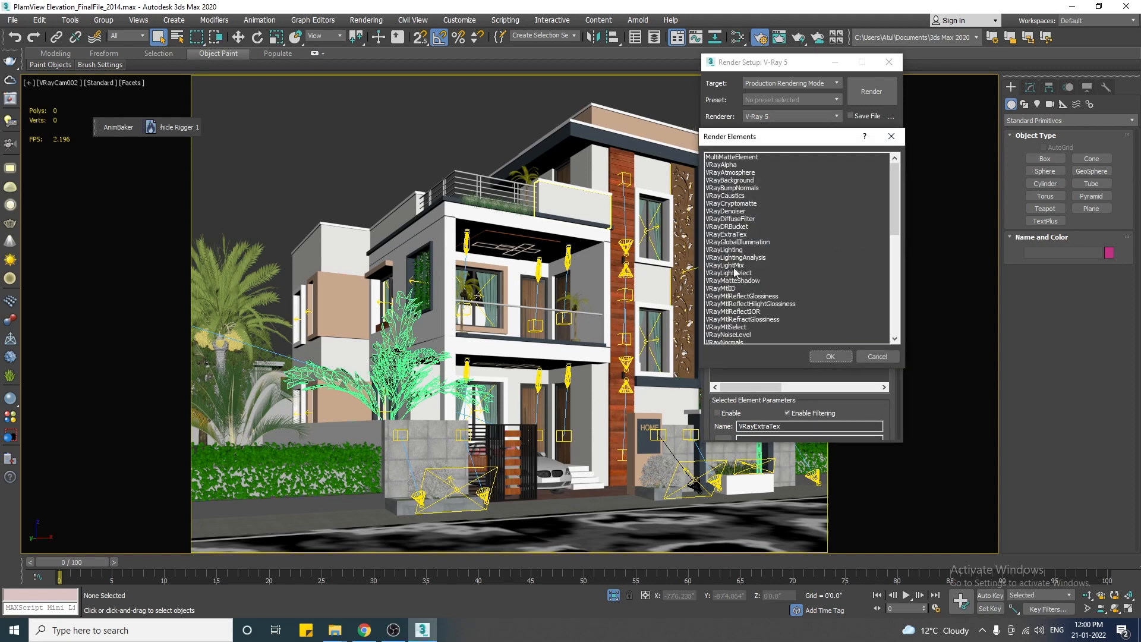
pyautogui.click(731, 265)
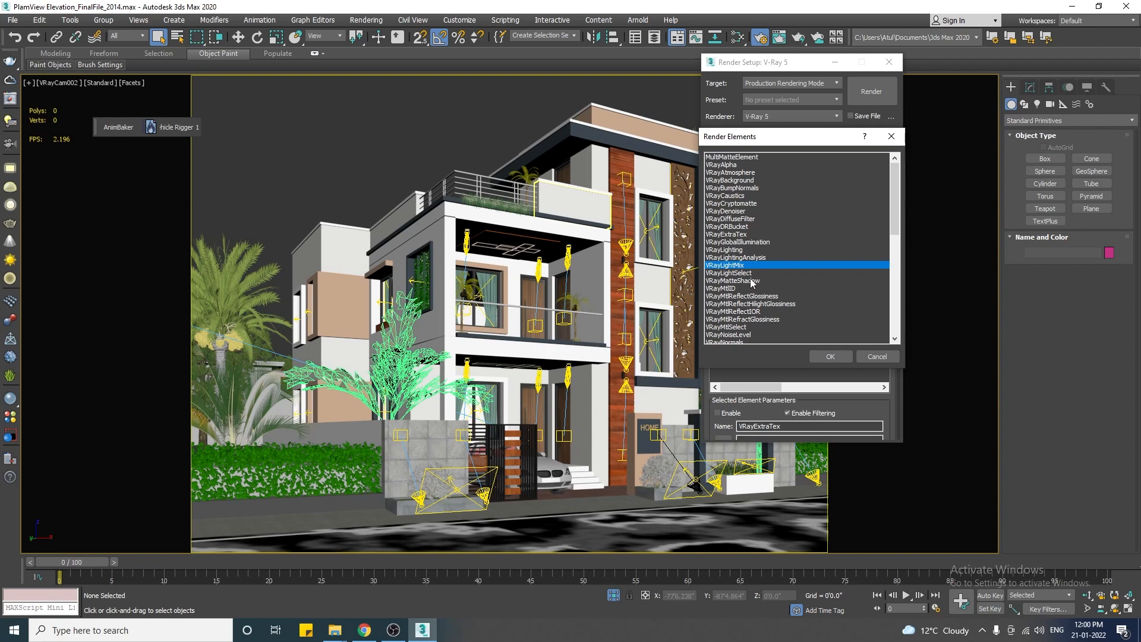
pyautogui.click(832, 359)
# Add the VRayReflection and VRayWireColor render elements
pyautogui.click(723, 203)
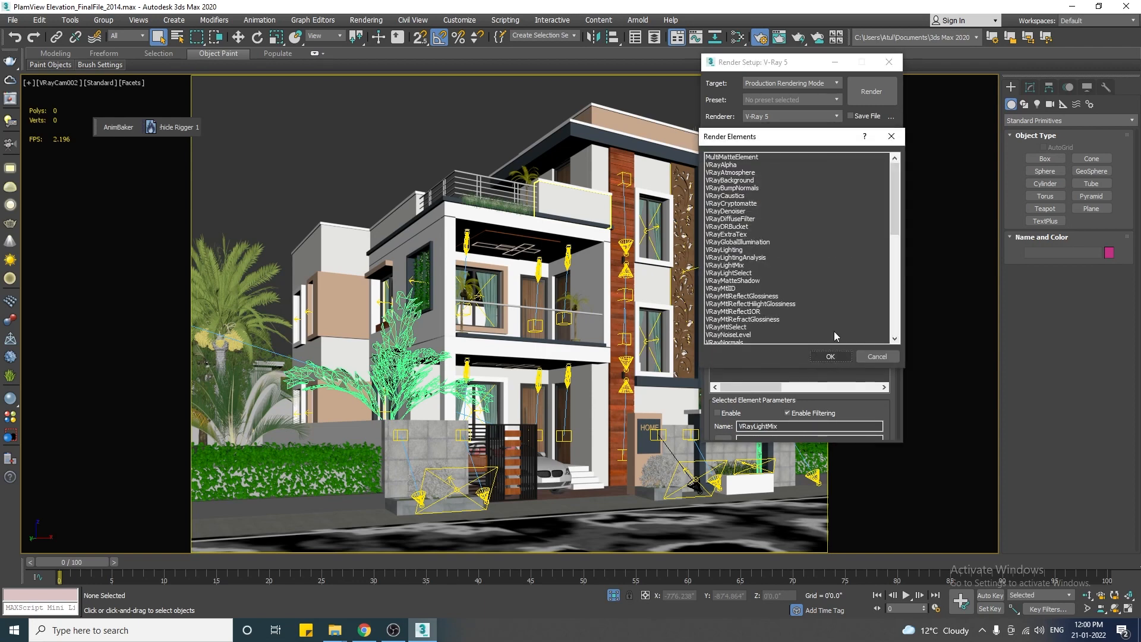
pyautogui.moveTo(896, 199); pyautogui.dragTo(905, 305)
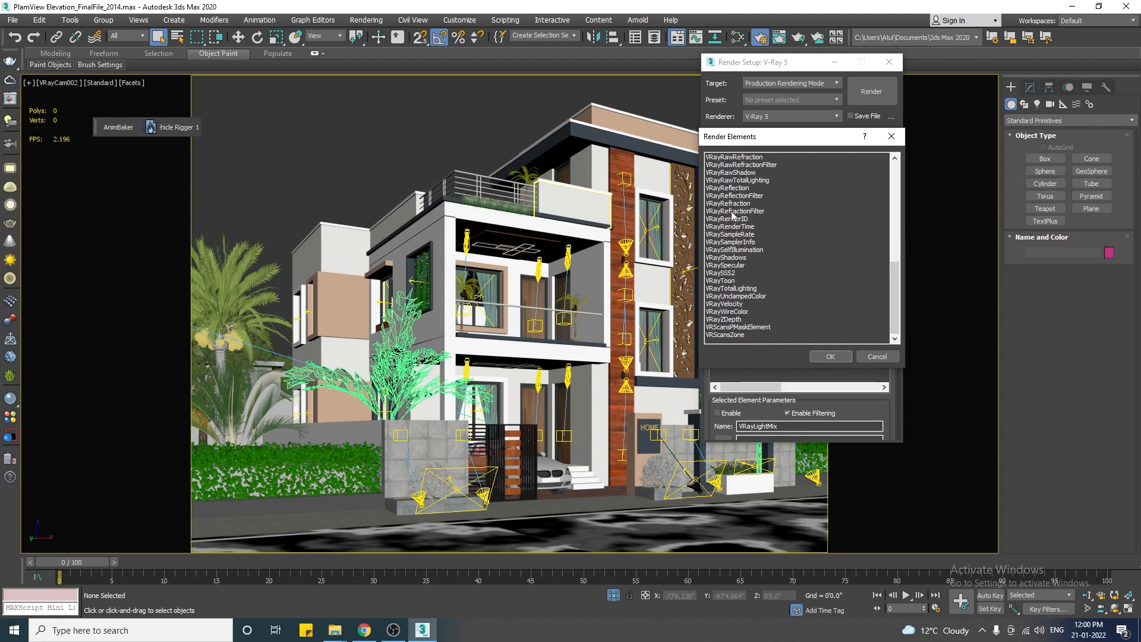
pyautogui.click(732, 189)
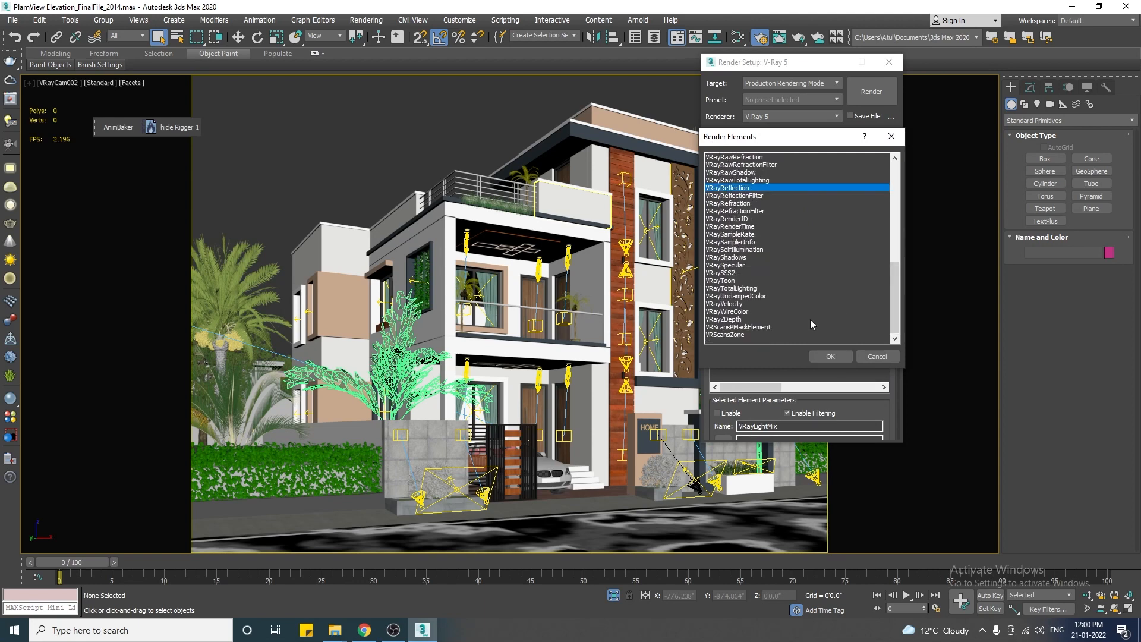
pyautogui.click(837, 362)
pyautogui.click(726, 203)
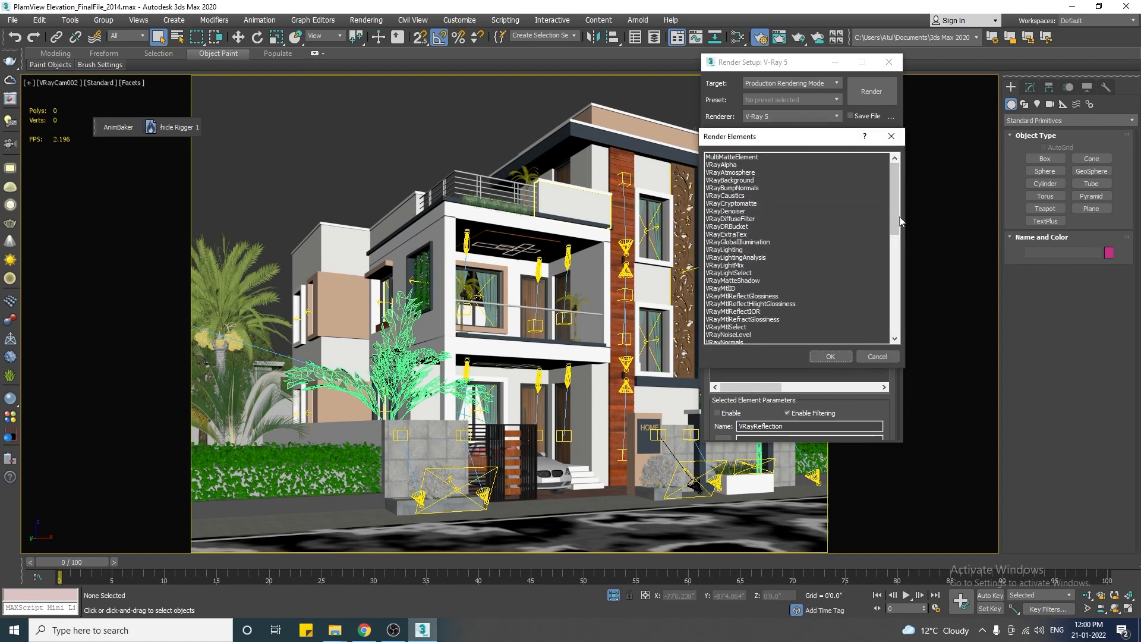
pyautogui.moveTo(901, 221); pyautogui.dragTo(899, 319)
pyautogui.click(729, 311)
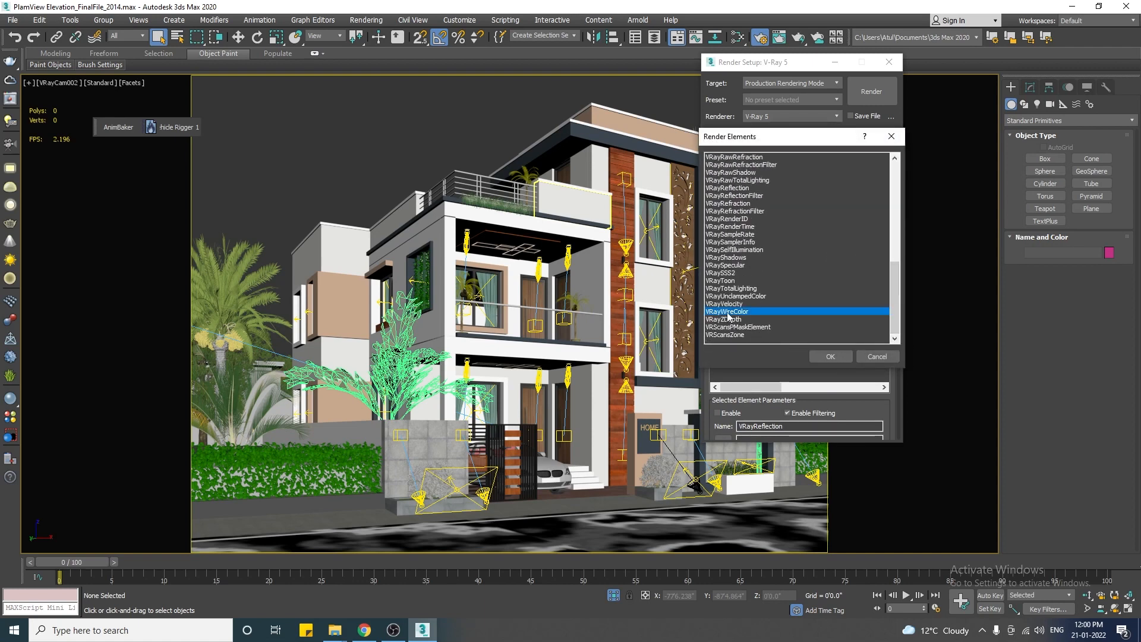
pyautogui.click(840, 357)
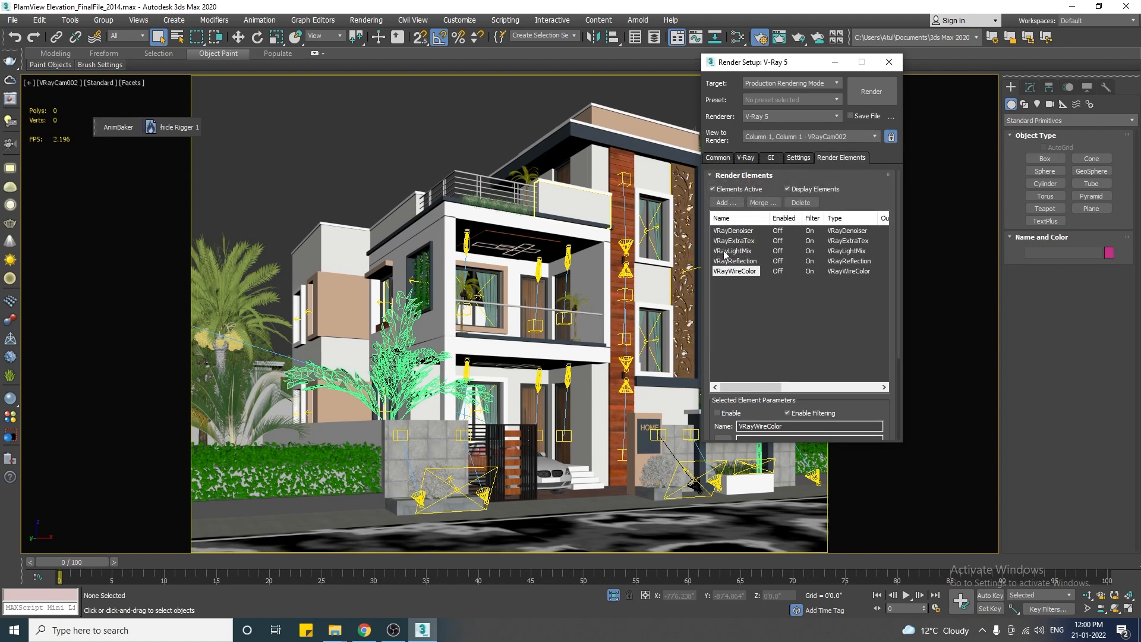
# Add the VRayZDepth render element, then view the V-Ray Settings page
pyautogui.click(726, 204)
pyautogui.moveTo(895, 199); pyautogui.dragTo(898, 365)
pyautogui.click(723, 321)
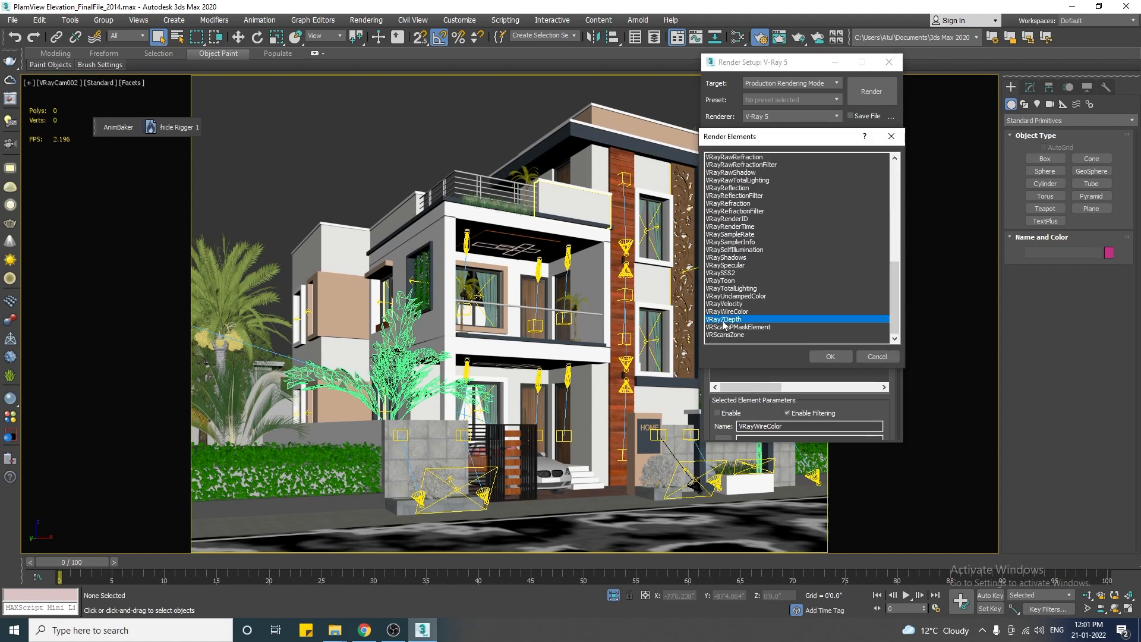
pyautogui.click(819, 355)
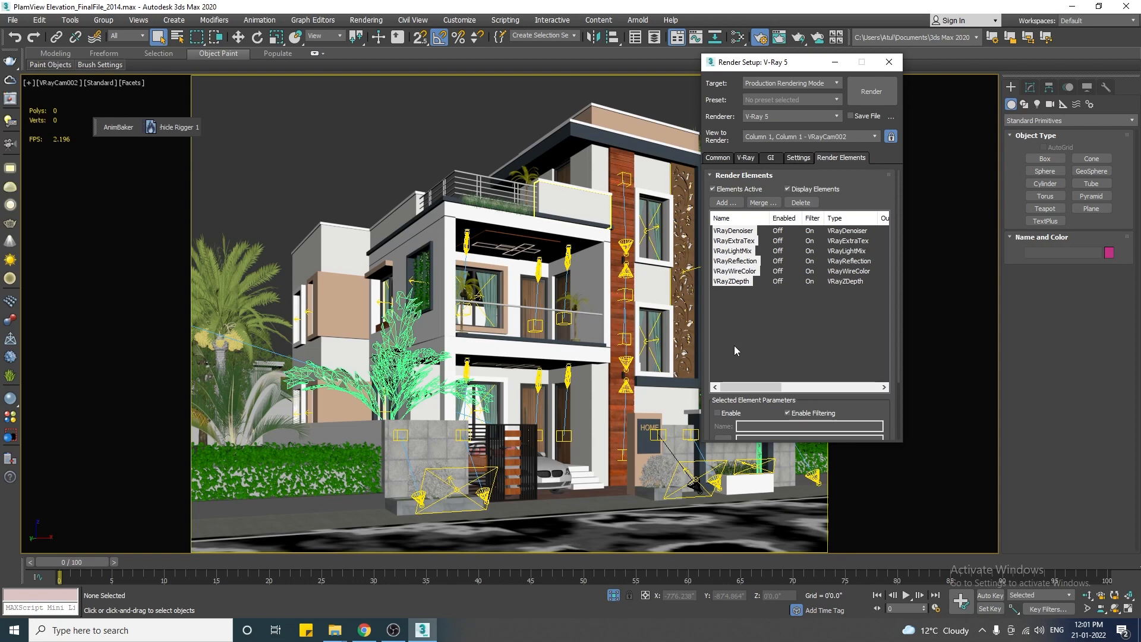
pyautogui.click(754, 340)
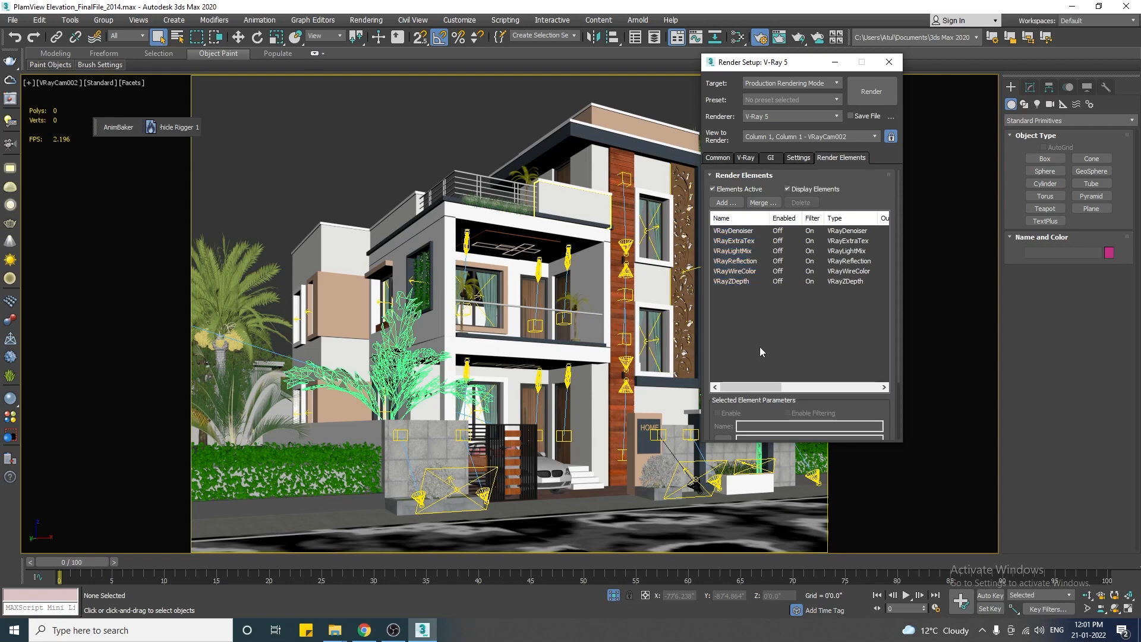
pyautogui.click(799, 159)
# Switch the Settings page to Expert level and check the color management and displacement rollouts
pyautogui.click(870, 242)
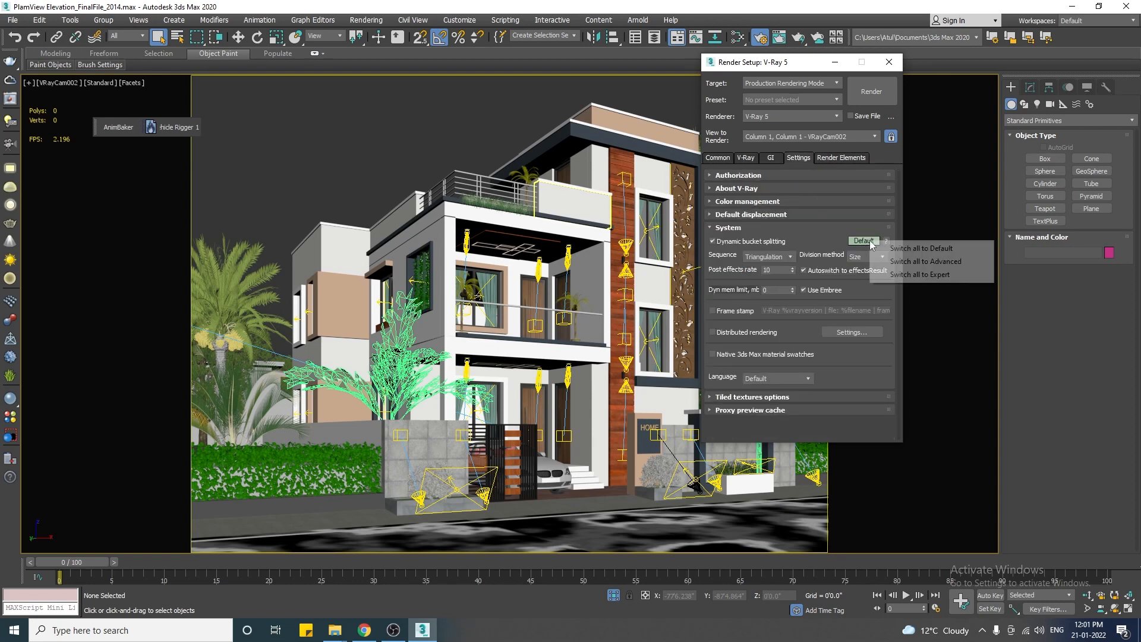
pyautogui.click(930, 277)
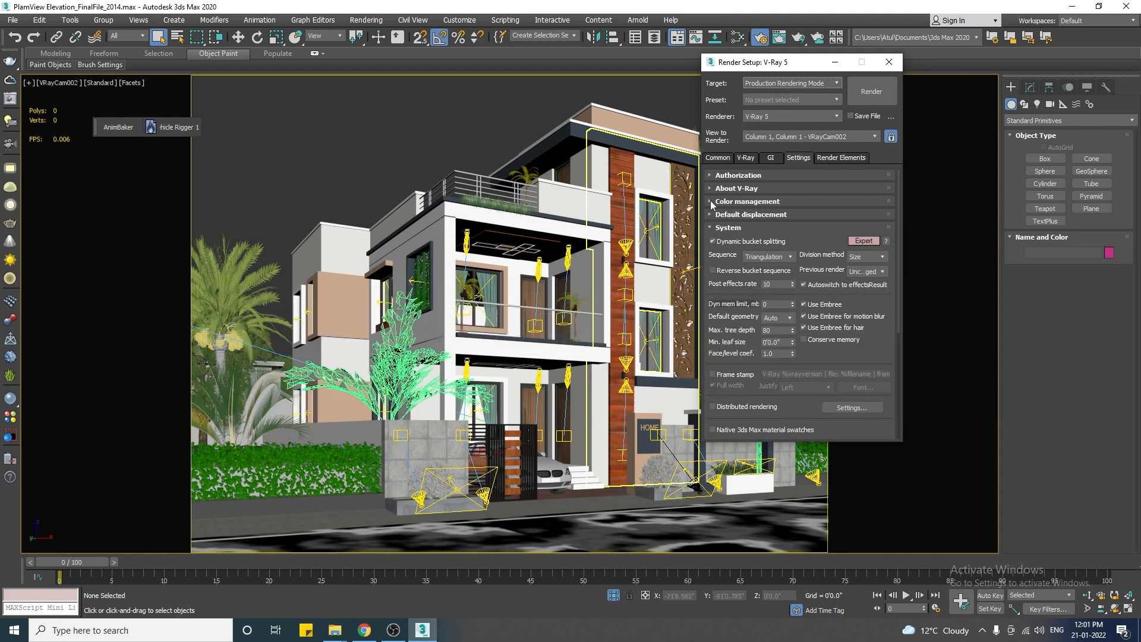
pyautogui.click(744, 202)
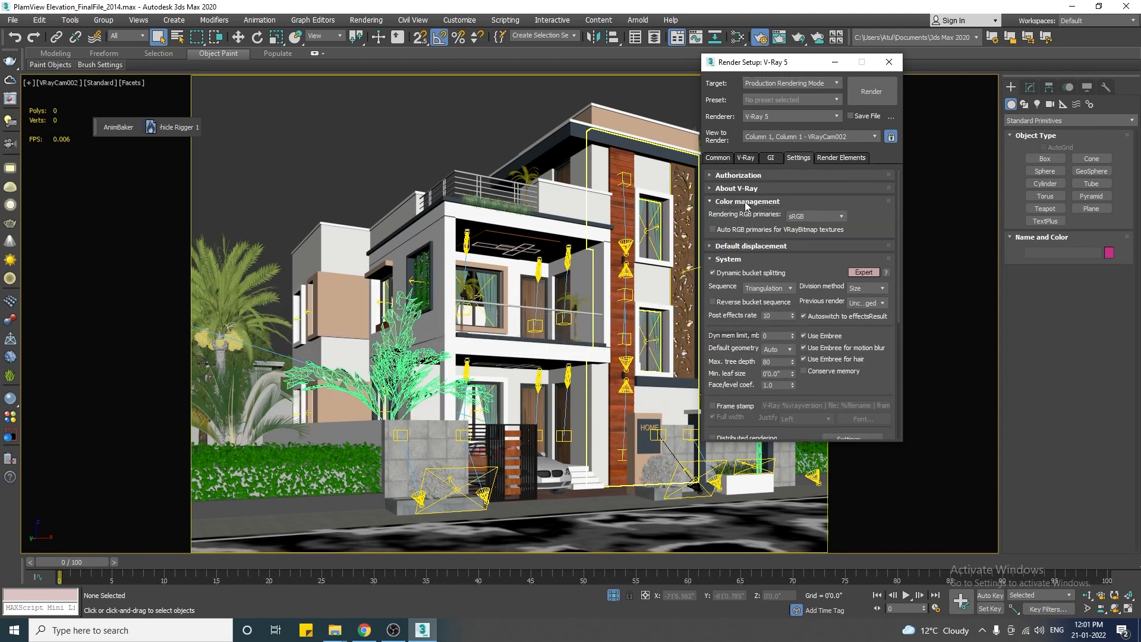
pyautogui.click(738, 202)
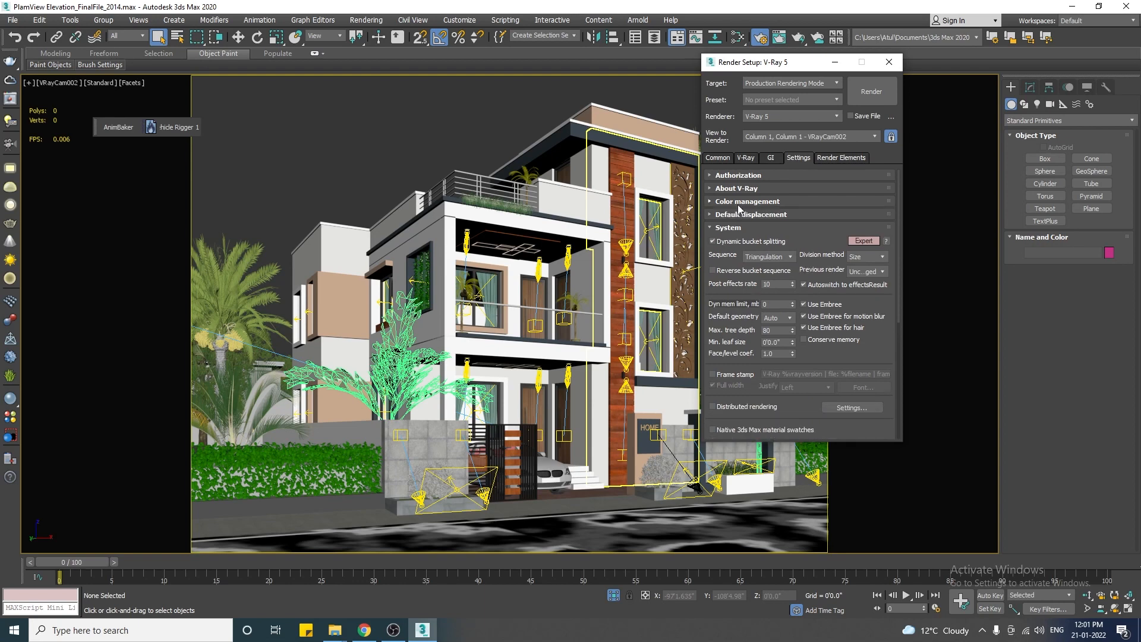
pyautogui.click(744, 215)
pyautogui.click(744, 216)
# Set the bucket sequence to Top->Bottom and open the V-Ray Frame Buffer
pyautogui.click(782, 259)
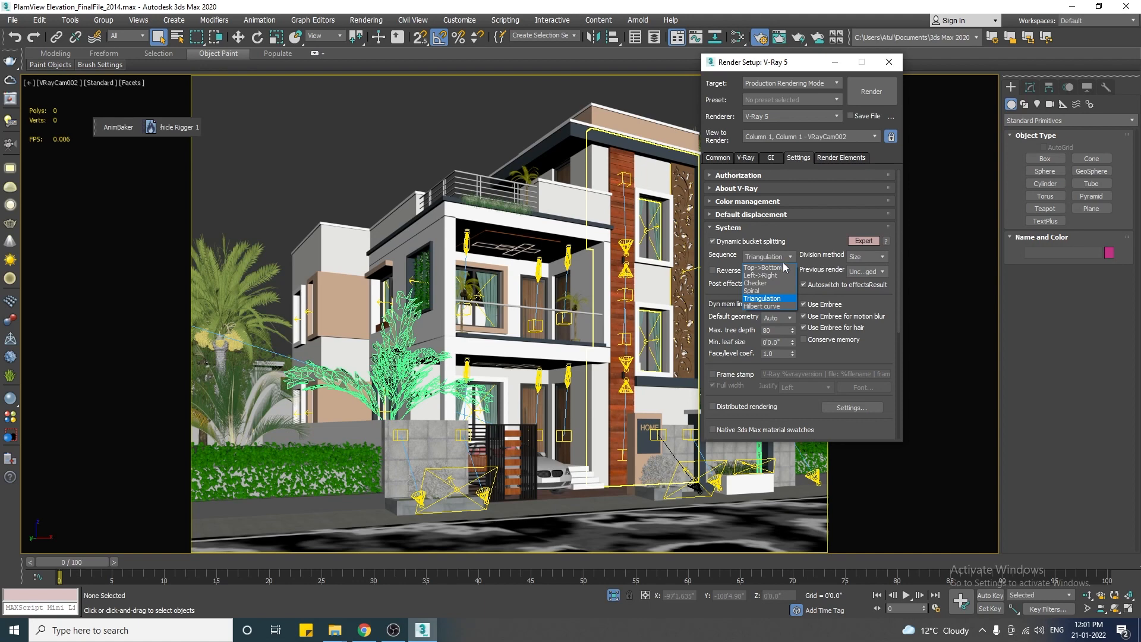
pyautogui.click(763, 267)
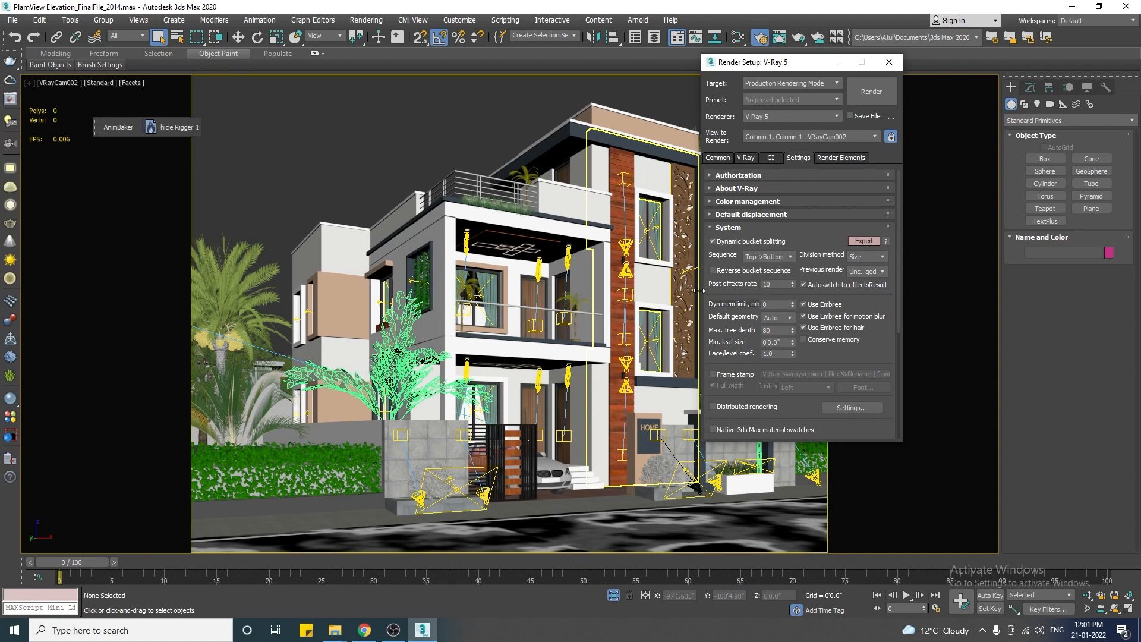
pyautogui.click(12, 106)
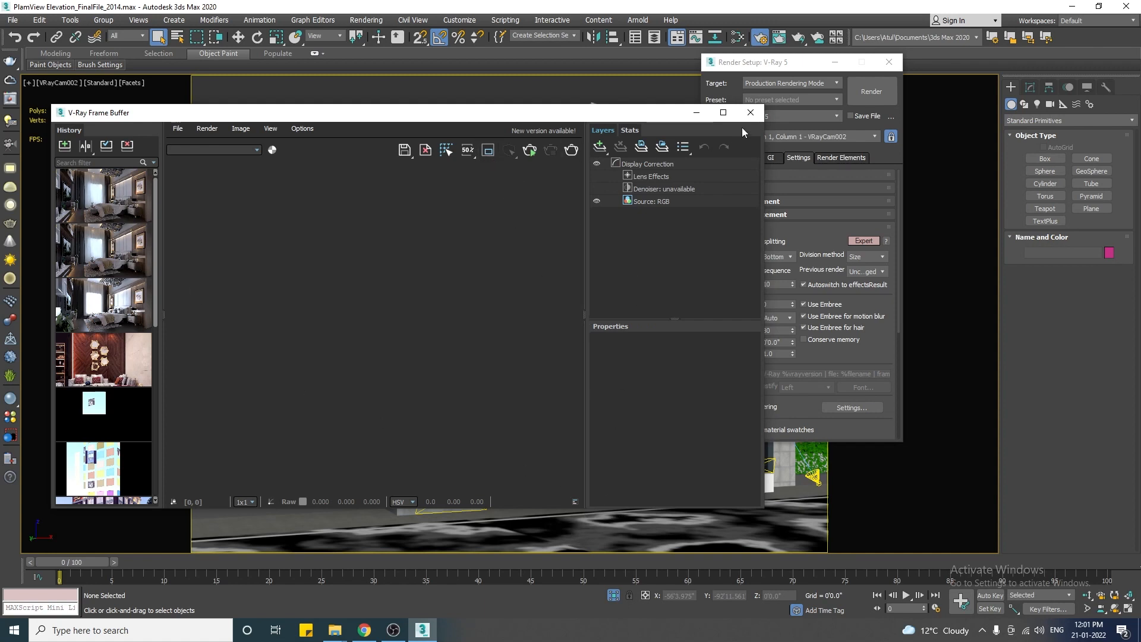
# Move the frame buffer aside and set the bucket sequence to Hilbert curve
pyautogui.moveTo(678, 113); pyautogui.dragTo(581, 102)
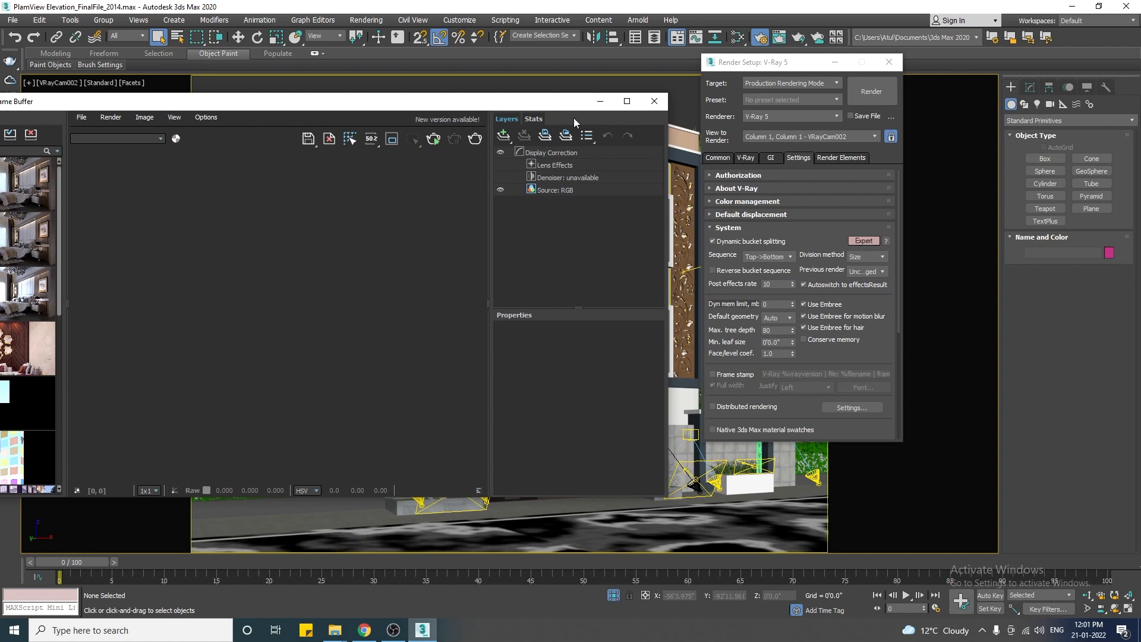
pyautogui.click(771, 260)
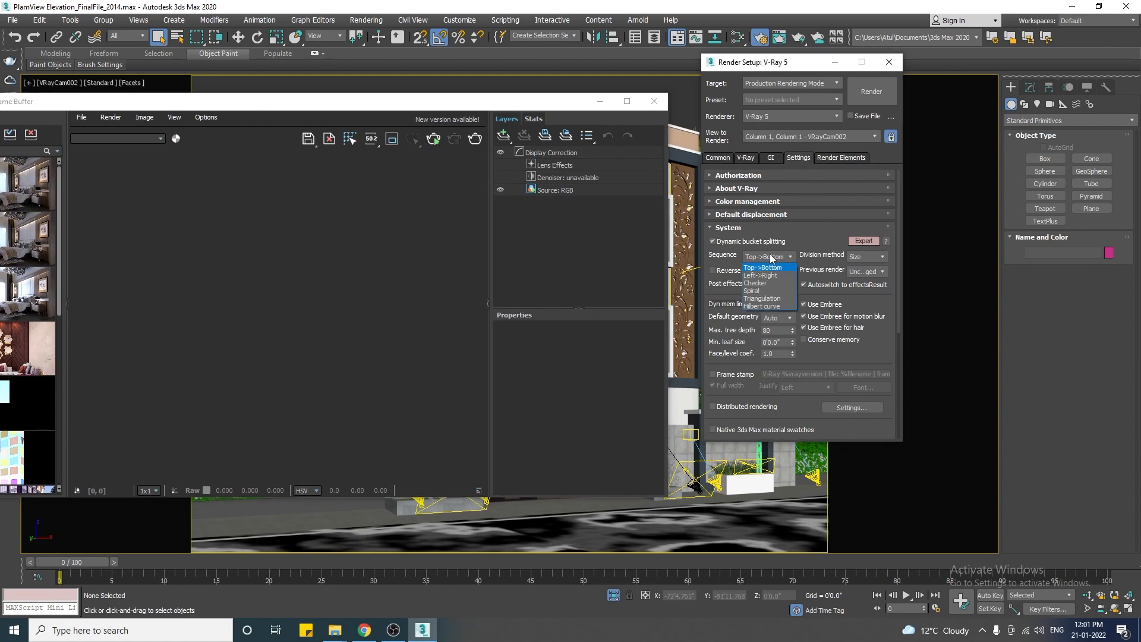
pyautogui.click(767, 306)
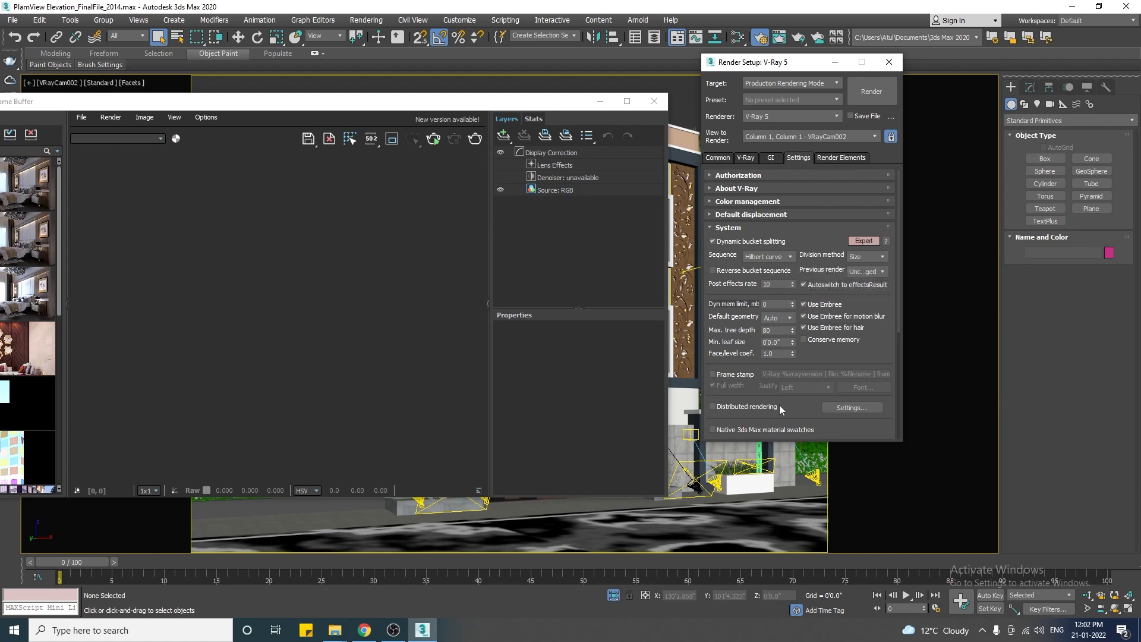
# Enter 10 as the dynamic memory limit and leave default geometry on Auto
pyautogui.click(782, 320)
pyautogui.click(780, 328)
pyautogui.doubleClick(775, 303)
pyautogui.write('10000')
pyautogui.click(788, 319)
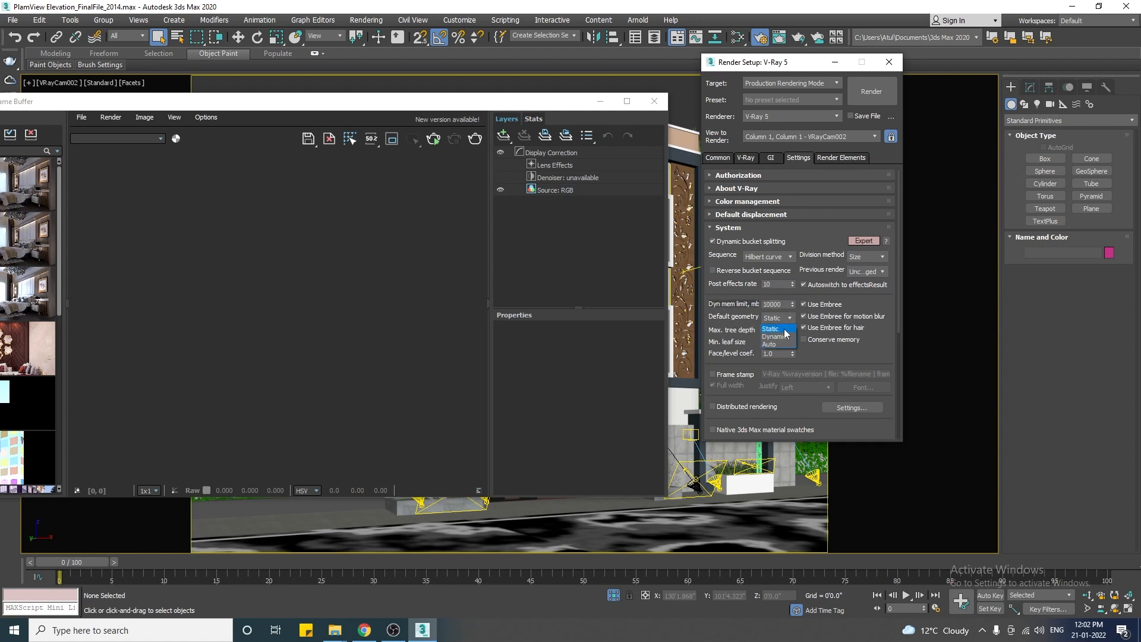
pyautogui.click(784, 345)
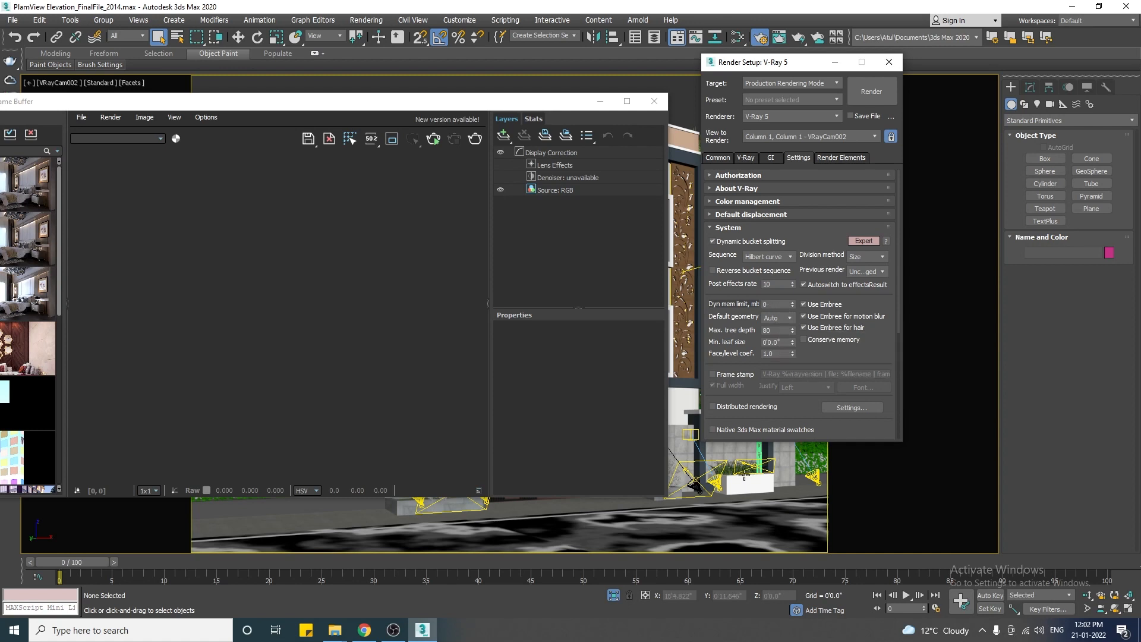
pyautogui.click(731, 377)
pyautogui.click(772, 159)
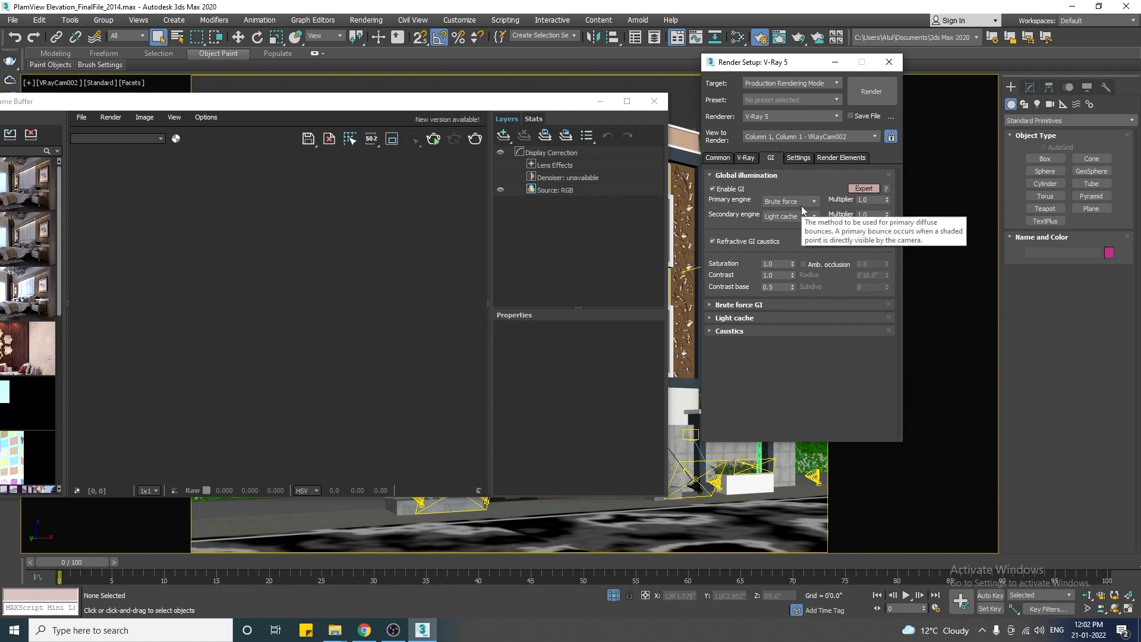
# Check the primary GI engine options and glance at the VRayLightMix render element
pyautogui.click(801, 206)
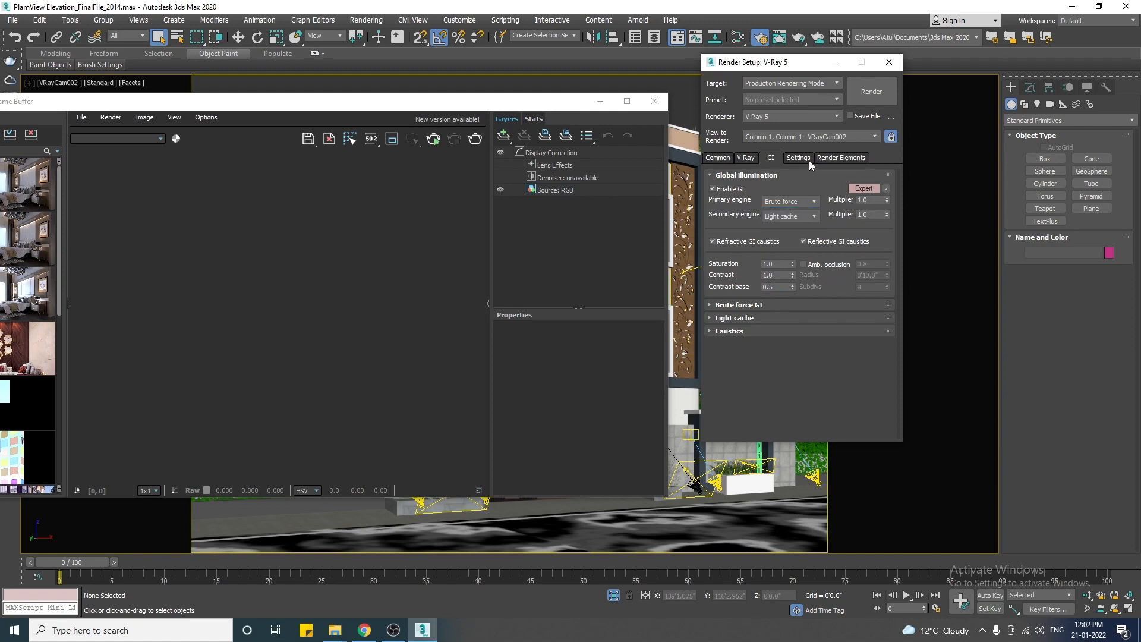
pyautogui.click(825, 158)
pyautogui.click(732, 251)
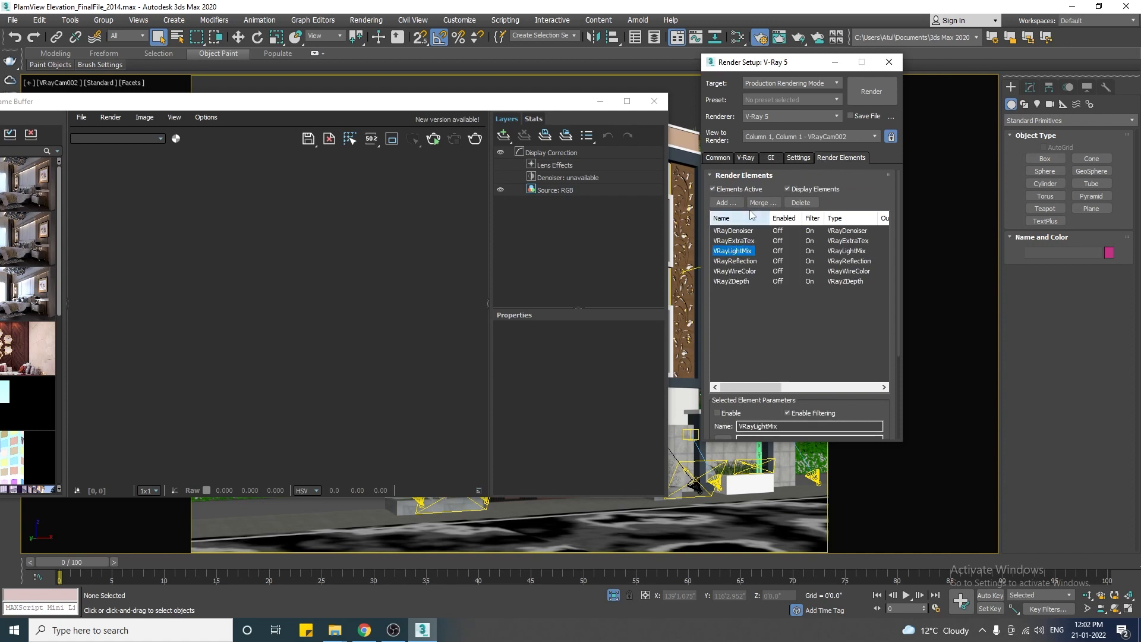
pyautogui.click(770, 158)
pyautogui.click(803, 201)
pyautogui.click(804, 204)
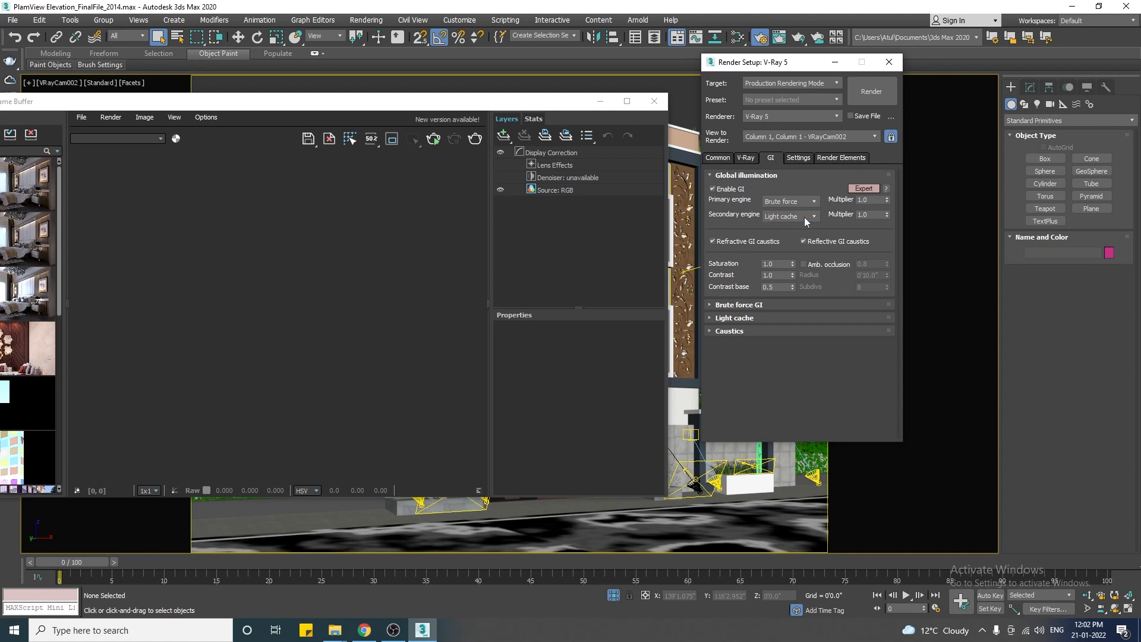
# Review the brute force GI and light cache rollouts, then return to the V-Ray tab
pyautogui.click(738, 303)
pyautogui.click(739, 304)
pyautogui.click(738, 304)
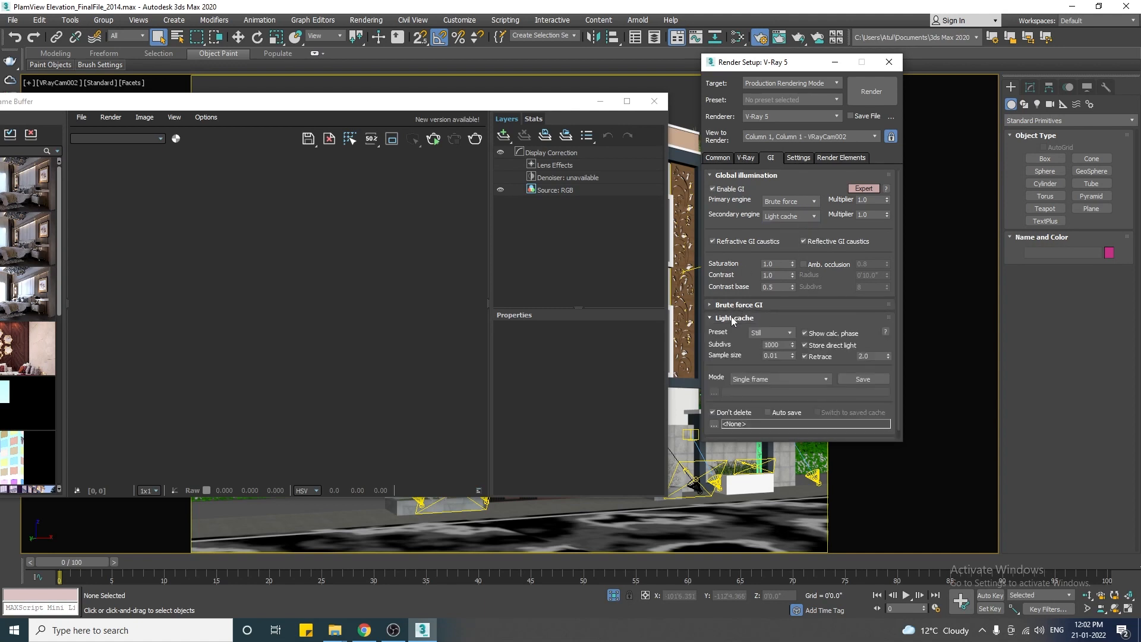
pyautogui.click(732, 307)
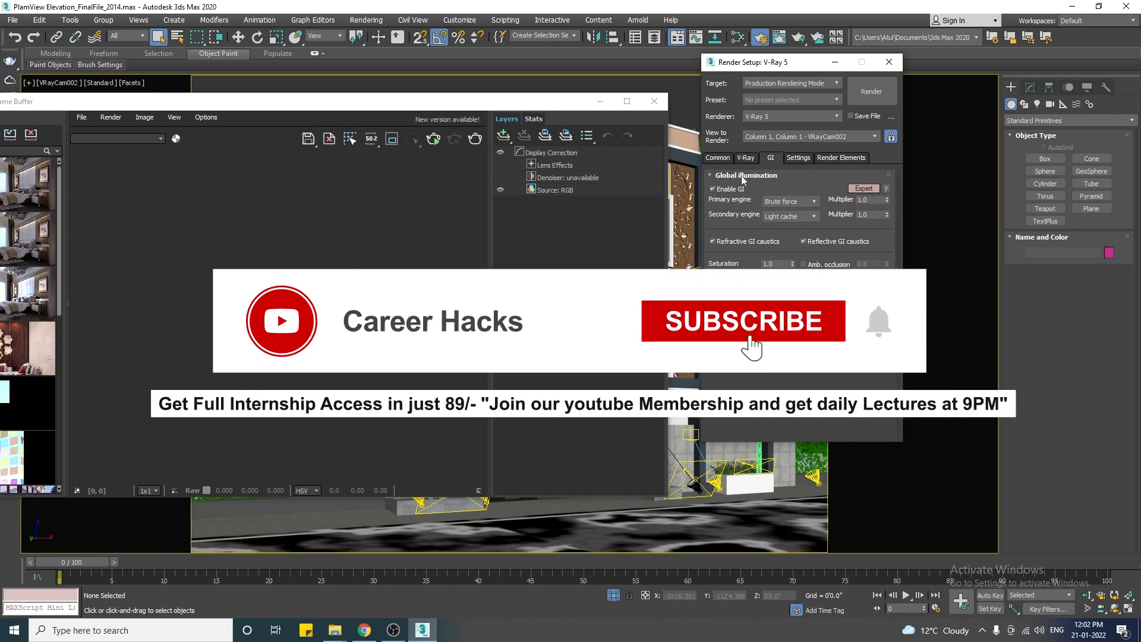
pyautogui.click(731, 318)
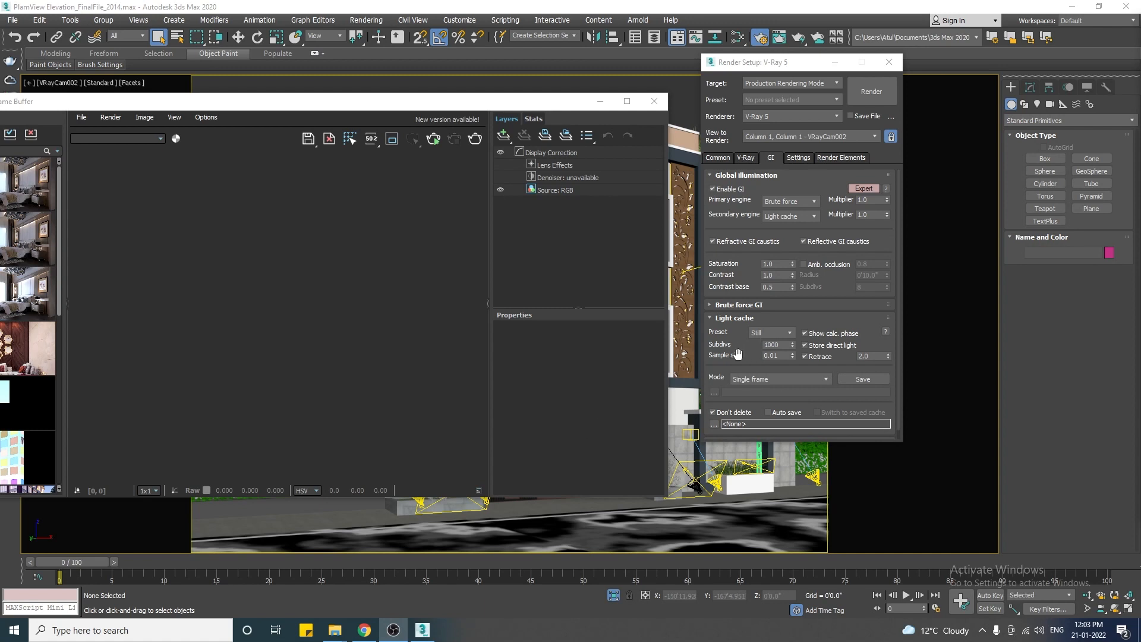
pyautogui.click(740, 159)
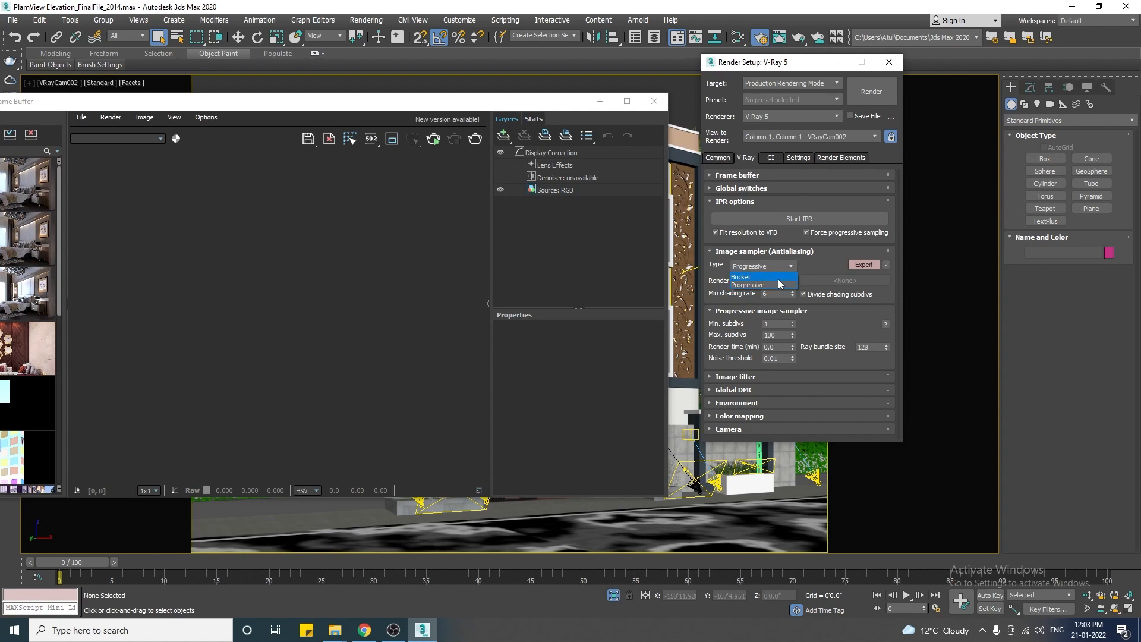
# Set the image sampler type to Bucket, keeping max subdivs 24 and noise threshold 0.01
pyautogui.click(779, 278)
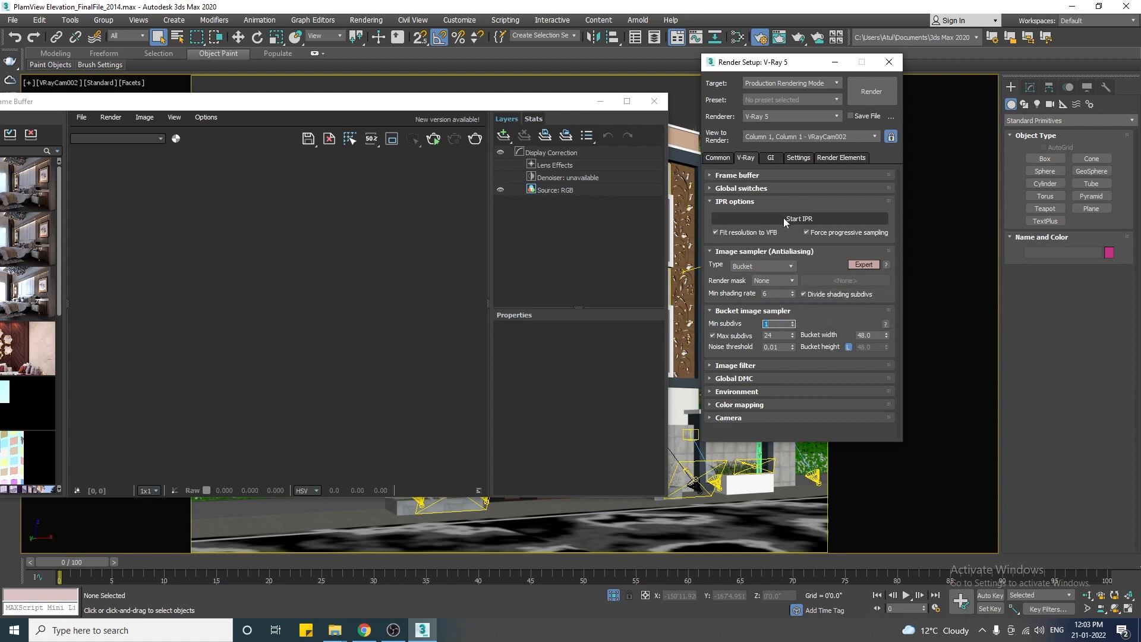
pyautogui.doubleClick(783, 335)
pyautogui.click(746, 352)
pyautogui.doubleClick(776, 347)
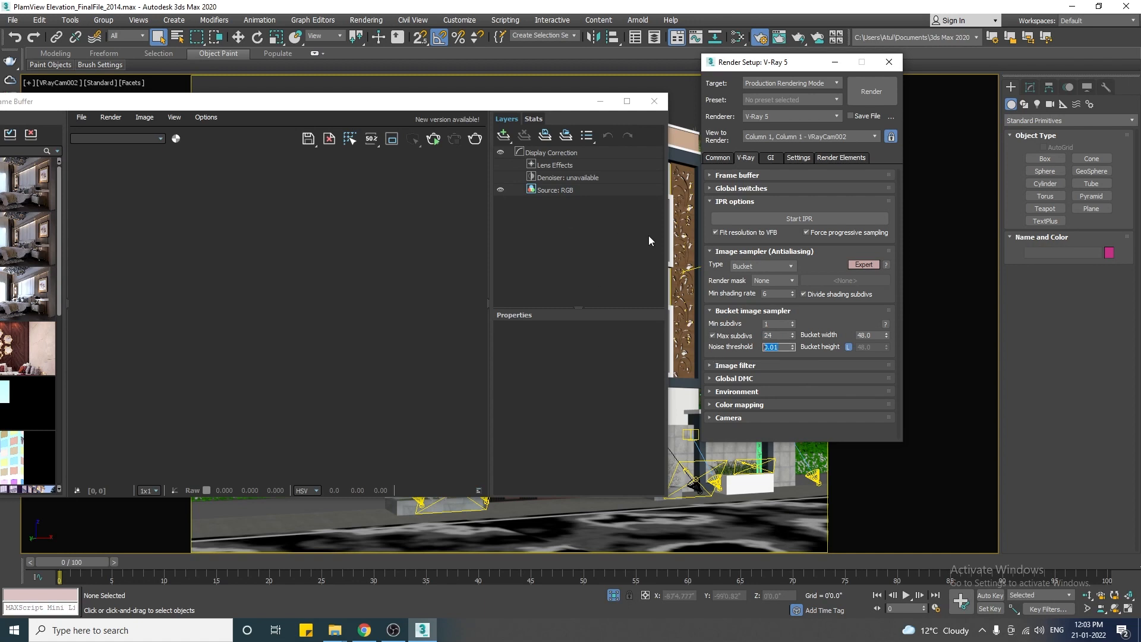
pyautogui.click(828, 159)
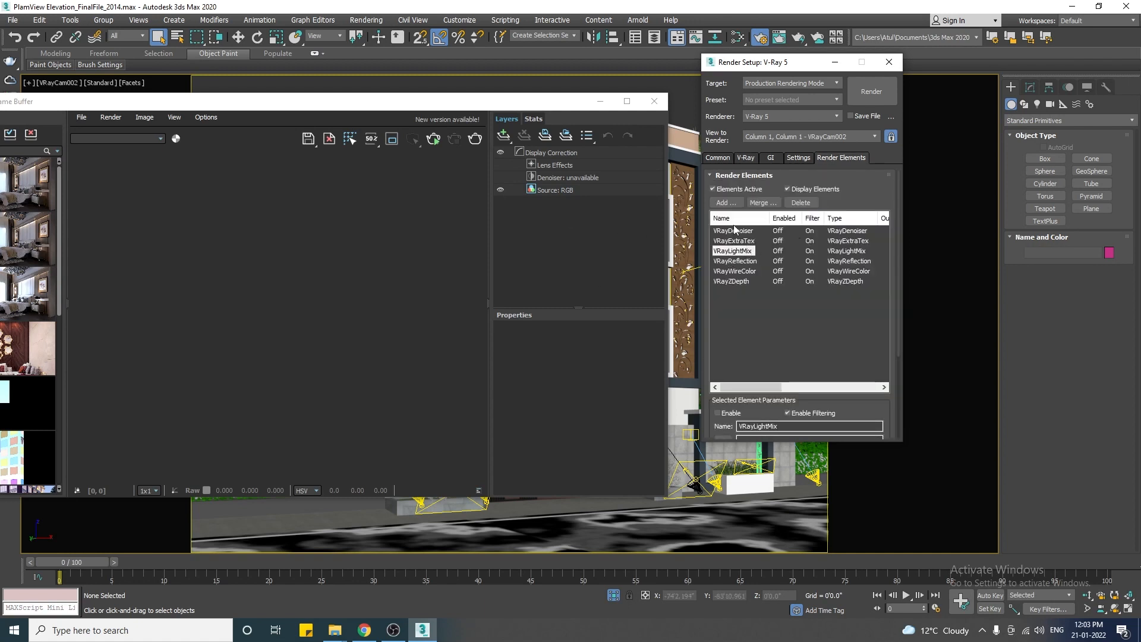
pyautogui.click(745, 159)
pyautogui.click(776, 347)
pyautogui.write('051')
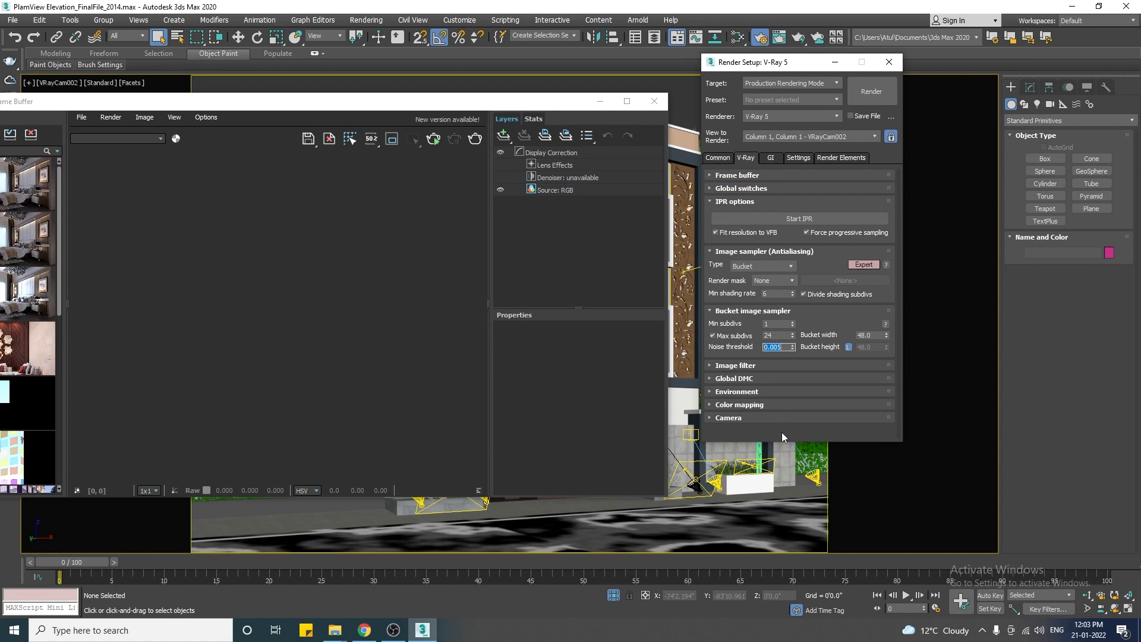
pyautogui.press('BackSpace')
pyautogui.press('BackSpace')
# Choose Catmull-Rom as the V-Ray image filter
pyautogui.click(735, 365)
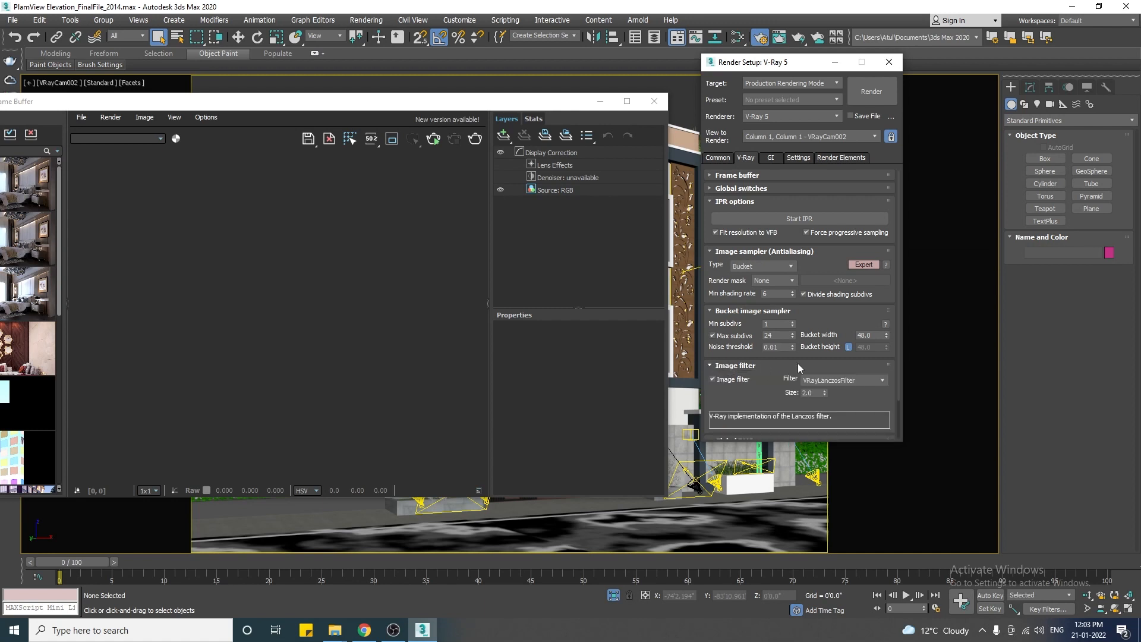
pyautogui.click(833, 381)
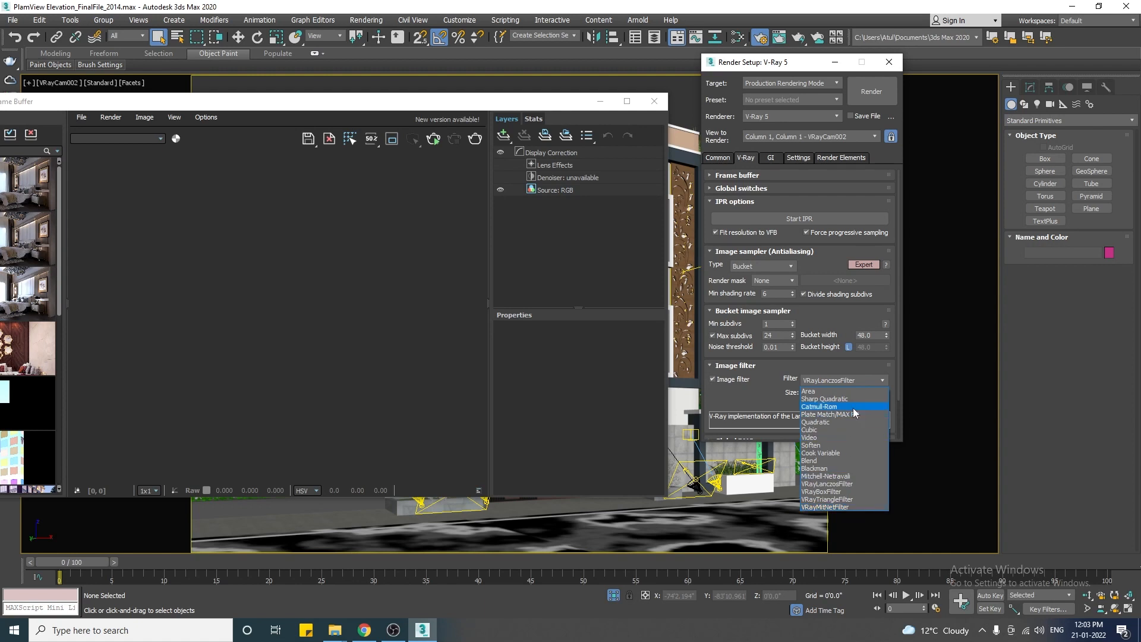
pyautogui.click(808, 407)
pyautogui.scroll(-3, 732, 405)
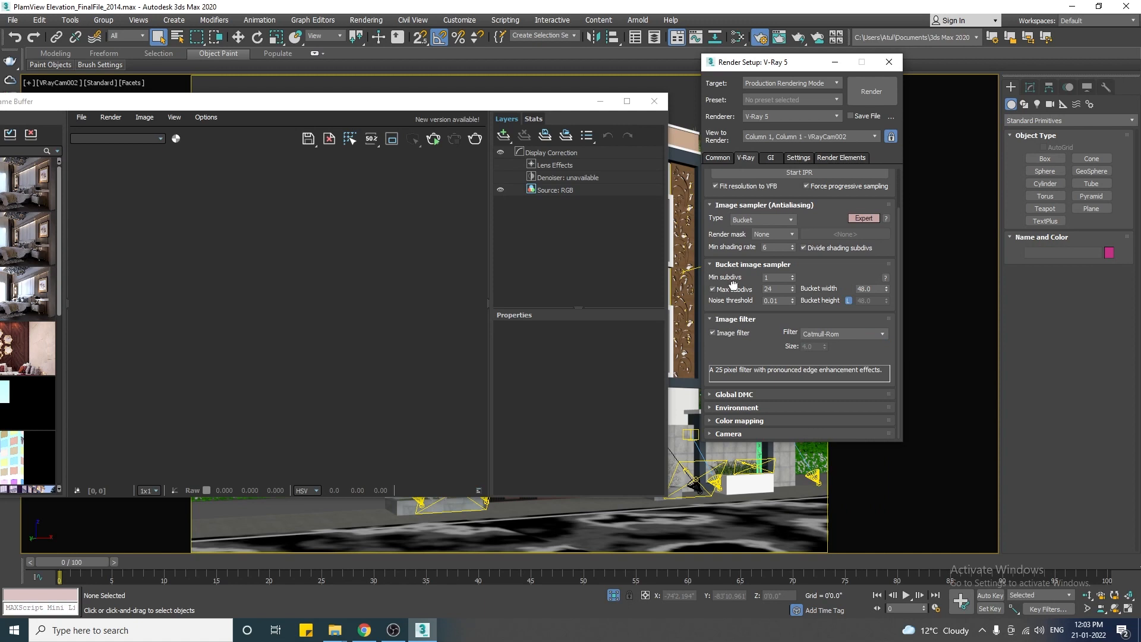
# Look over the Global DMC, environment and colour mapping rollouts, then open the Common page
pyautogui.click(736, 395)
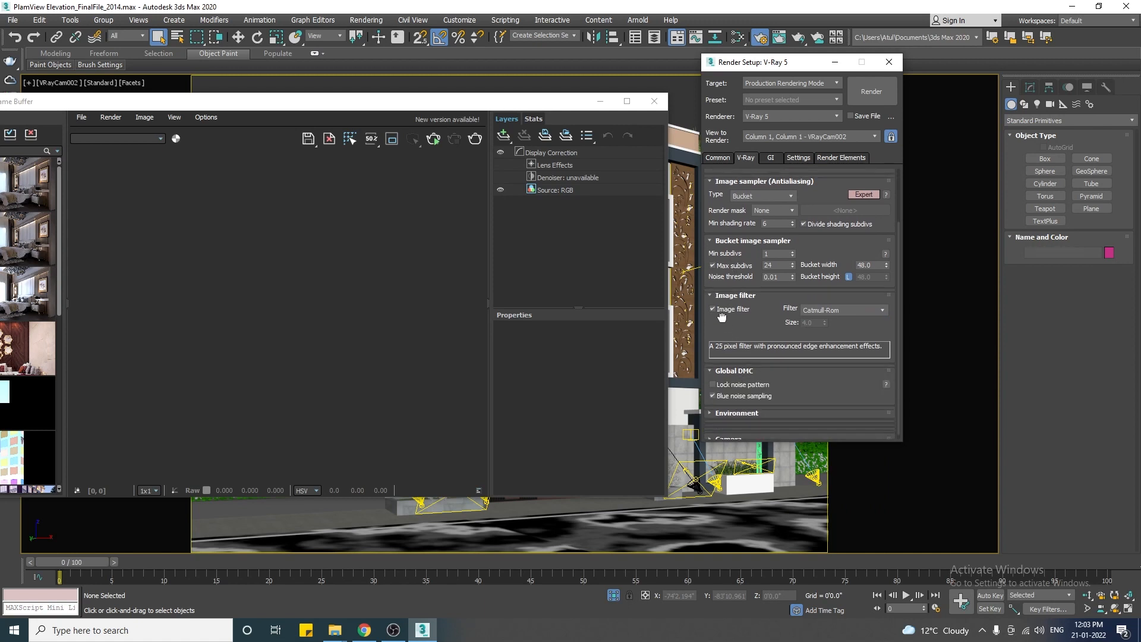
pyautogui.click(727, 408)
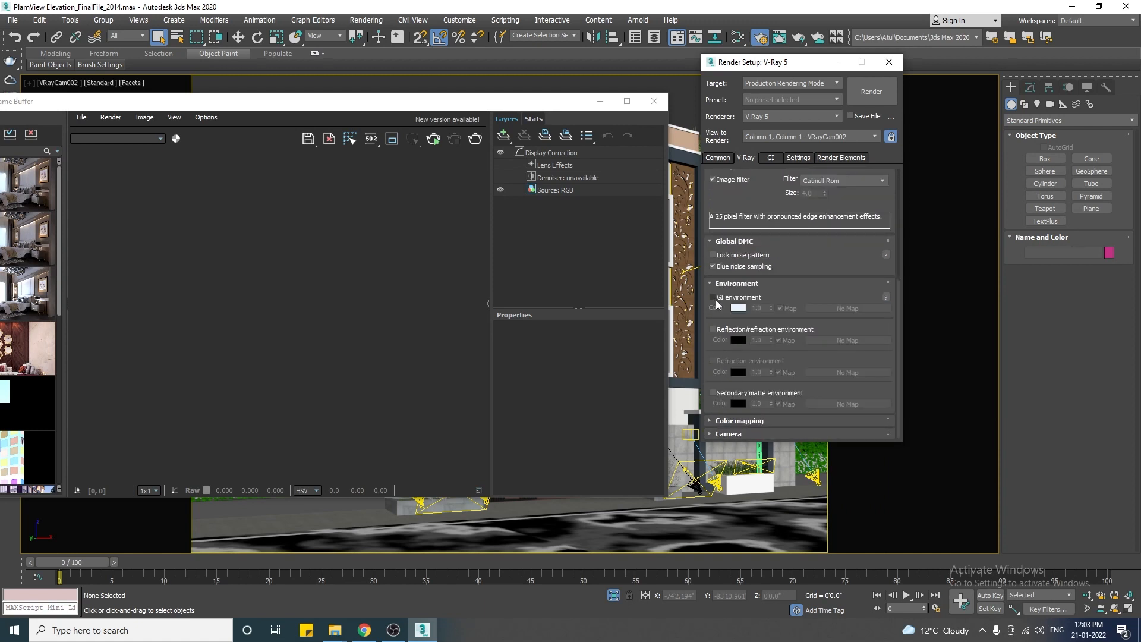
pyautogui.click(724, 285)
pyautogui.click(724, 416)
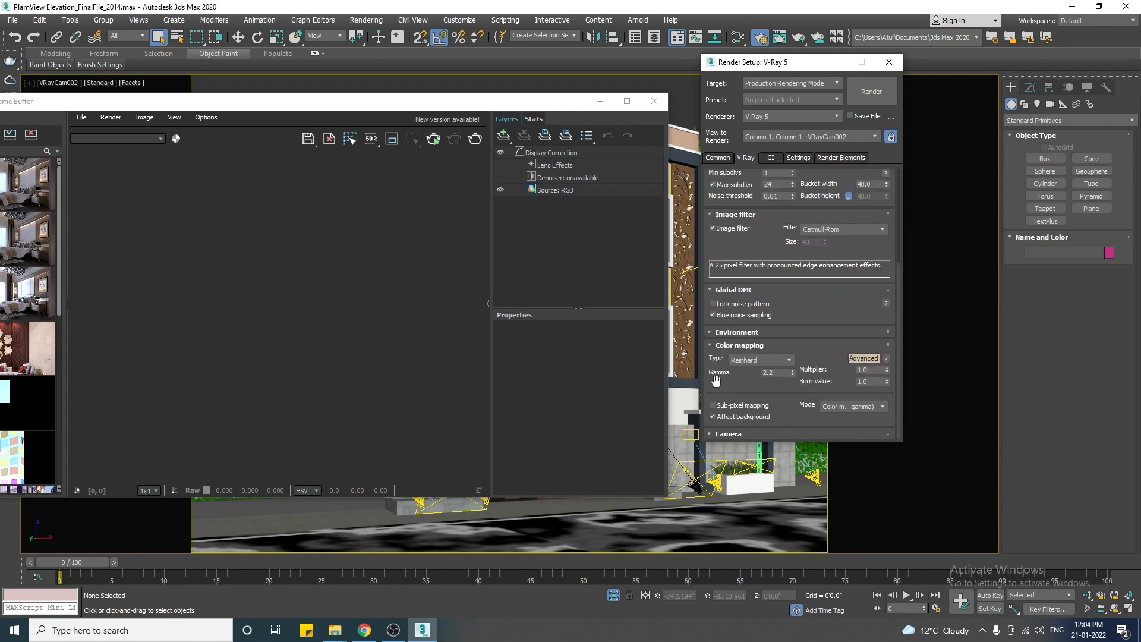
pyautogui.click(852, 407)
pyautogui.click(801, 434)
pyautogui.click(720, 159)
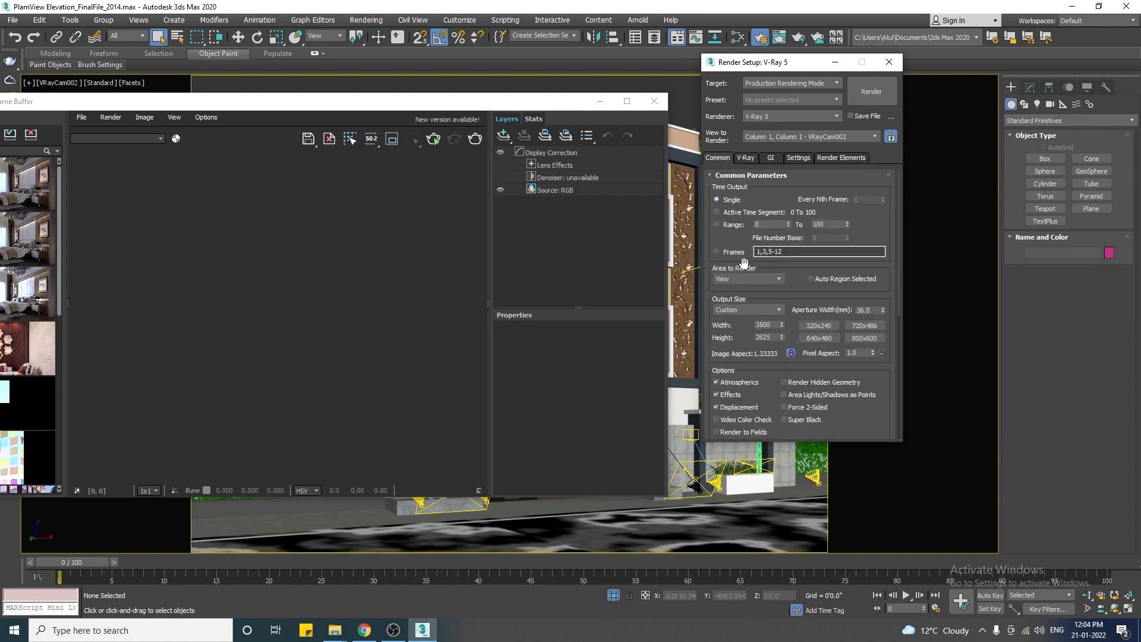
# Set output width to 4500 (4500 × 3375) and start saving a render preset
pyautogui.doubleClick(768, 326)
pyautogui.write('45')
pyautogui.moveTo(850, 422); pyautogui.dragTo(864, 150)
pyautogui.moveTo(864, 204); pyautogui.dragTo(877, 414)
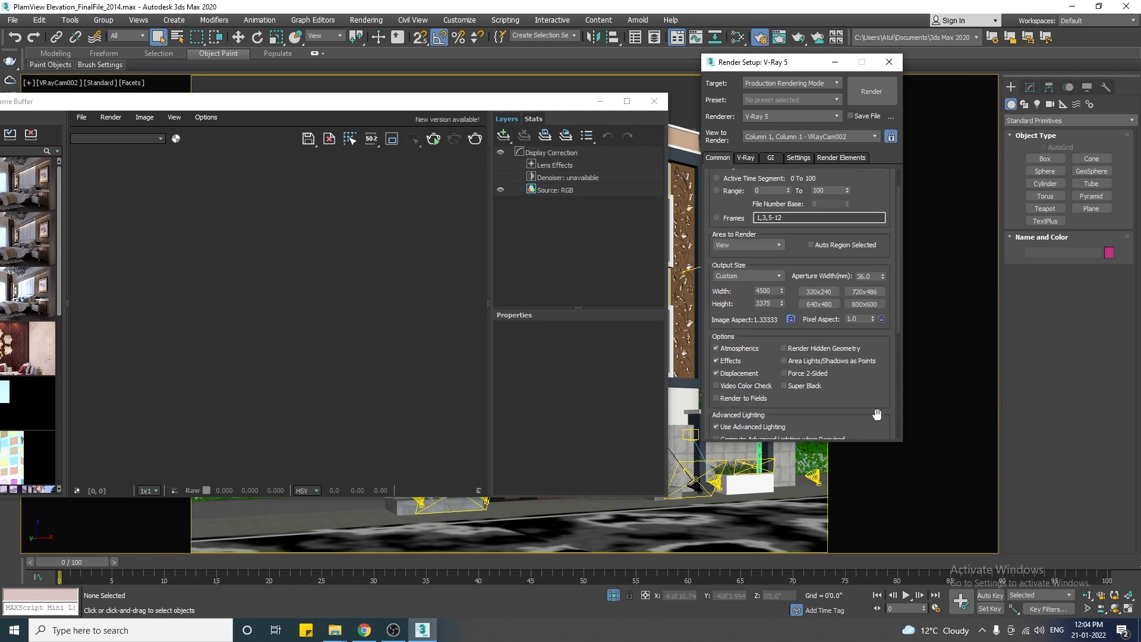
pyautogui.click(804, 101)
pyautogui.click(766, 201)
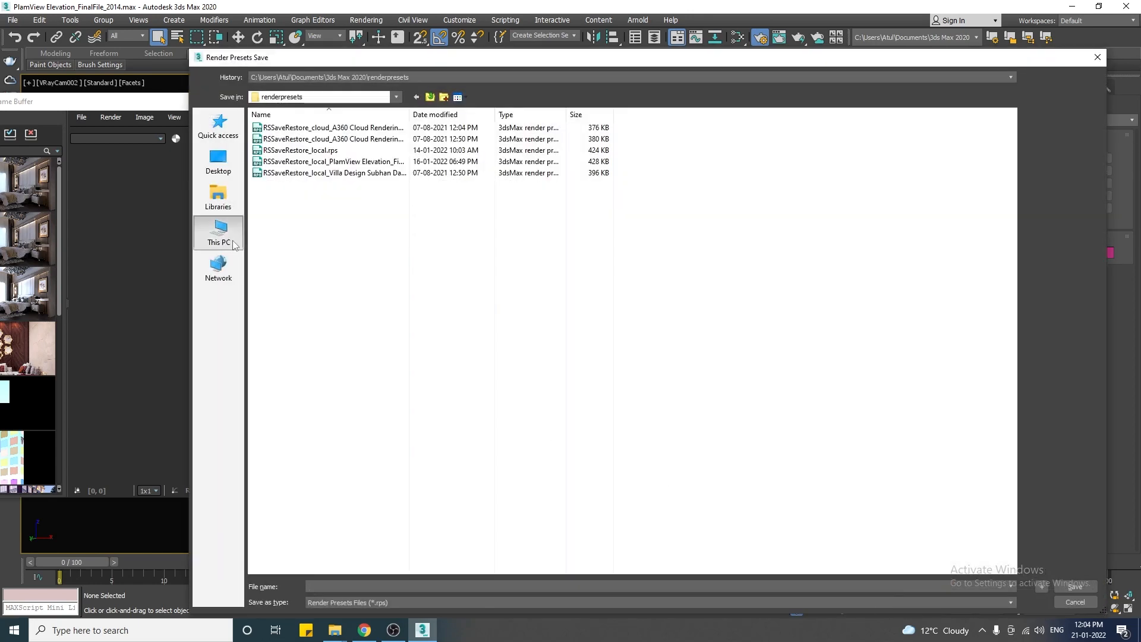
# Browse to D: > internship > Lectures > Palm View > Renders in the save dialog
pyautogui.click(218, 234)
pyautogui.doubleClick(447, 217)
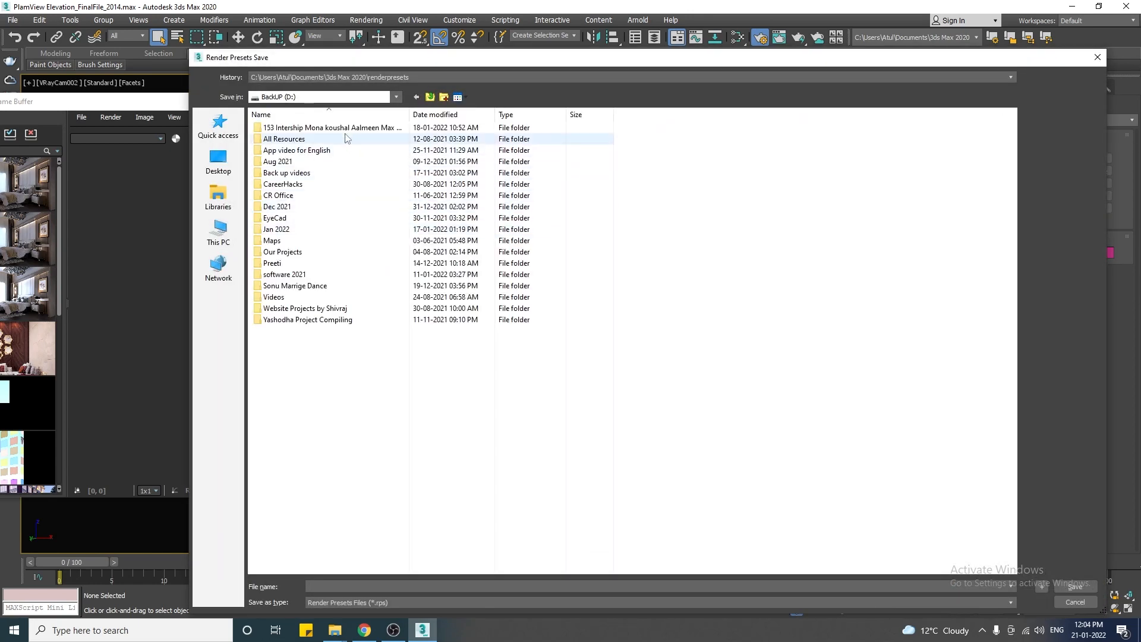
pyautogui.doubleClick(335, 128)
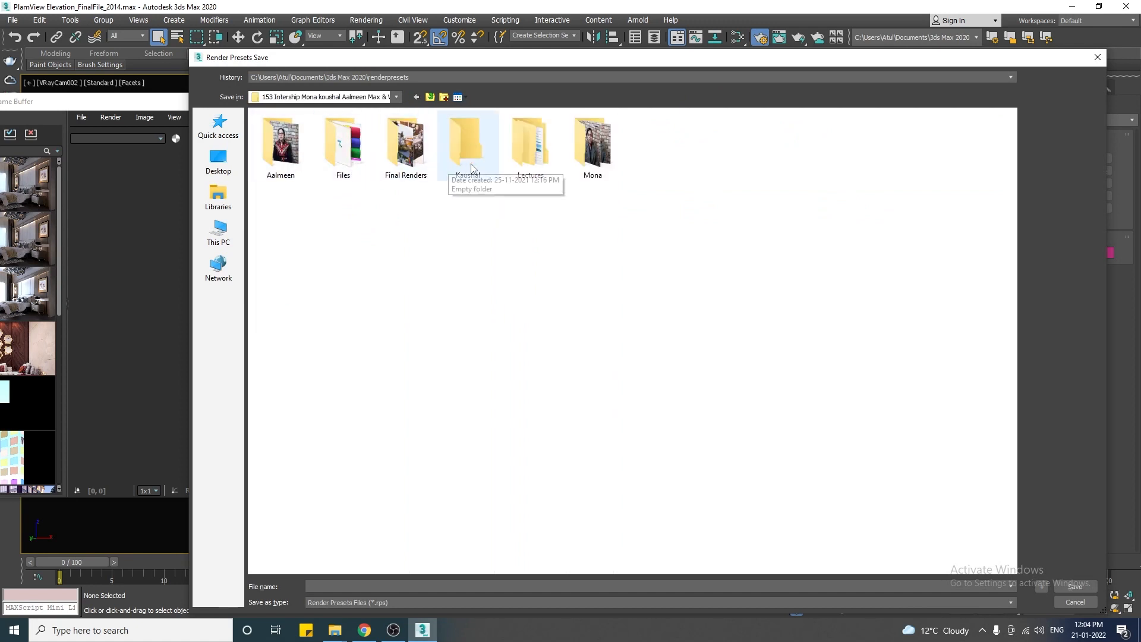
pyautogui.doubleClick(529, 146)
pyautogui.click(337, 165)
pyautogui.doubleClick(338, 166)
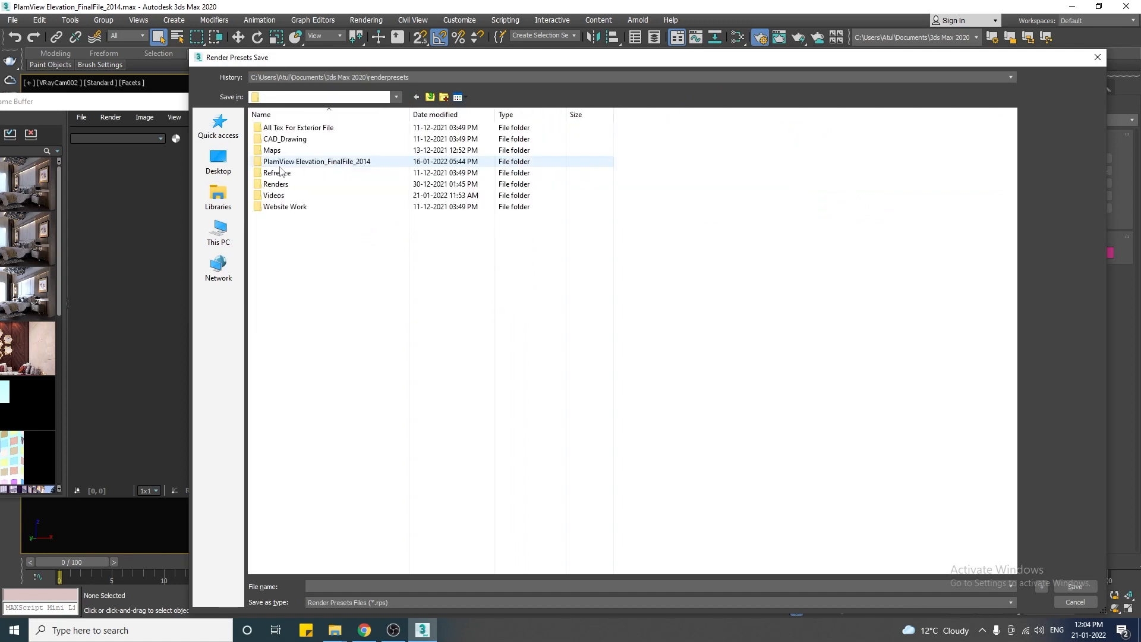
pyautogui.doubleClick(288, 185)
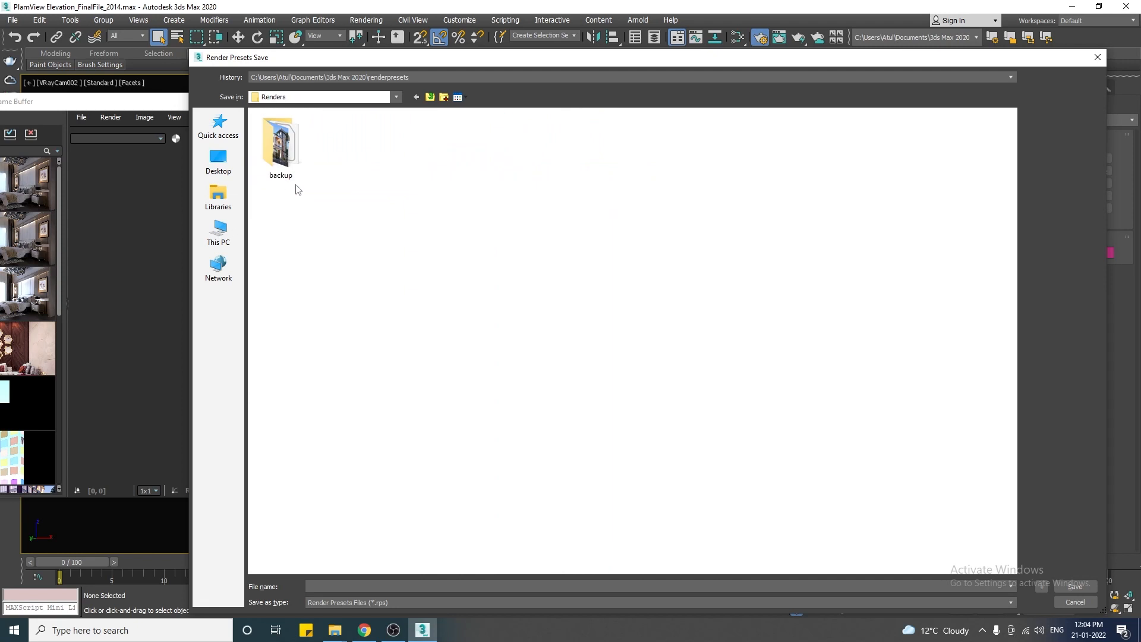
# Create and enter a 'presets' folder, then enter the file name 'vray cpurendering'
pyautogui.click(444, 97)
pyautogui.write('presets')
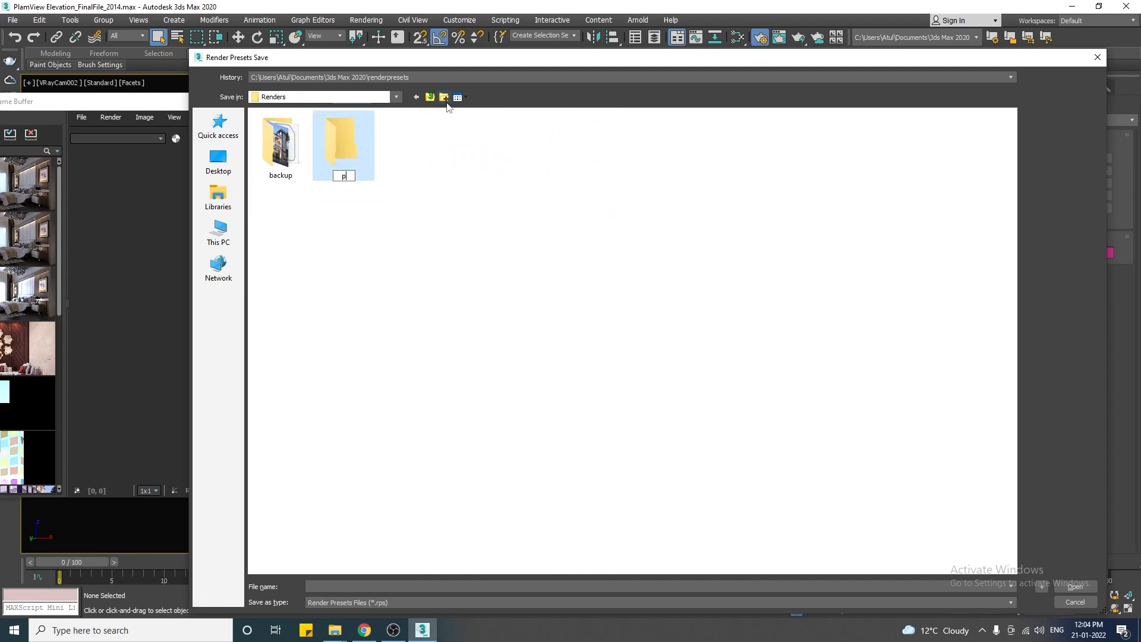
pyautogui.press('Return')
pyautogui.press('Return')
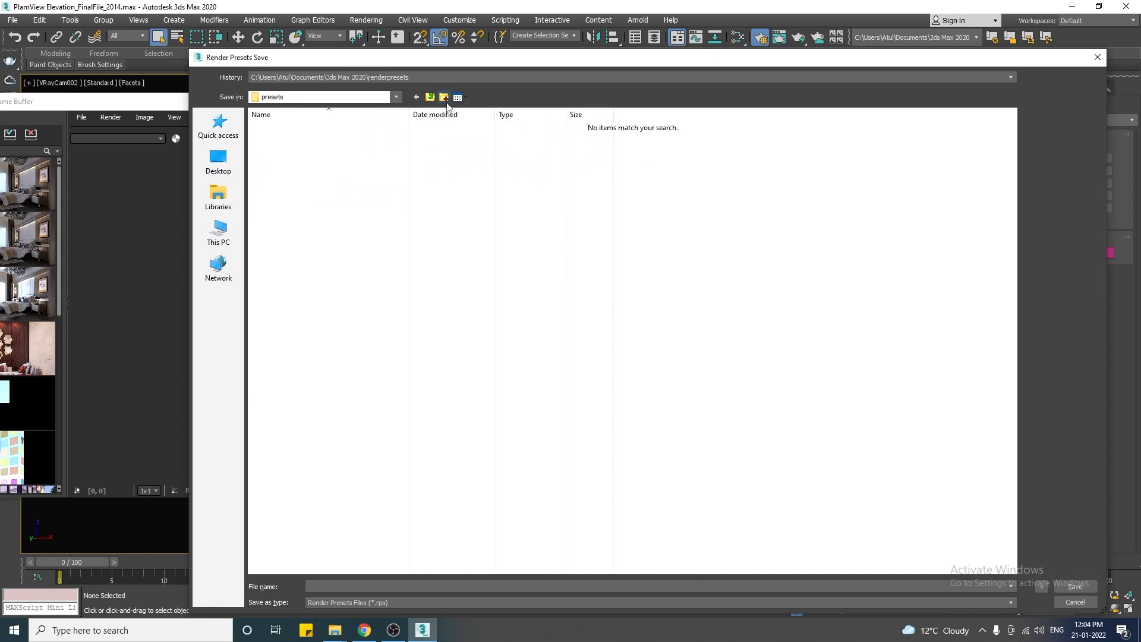
pyautogui.click(388, 586)
pyautogui.write('vray cpurendering')
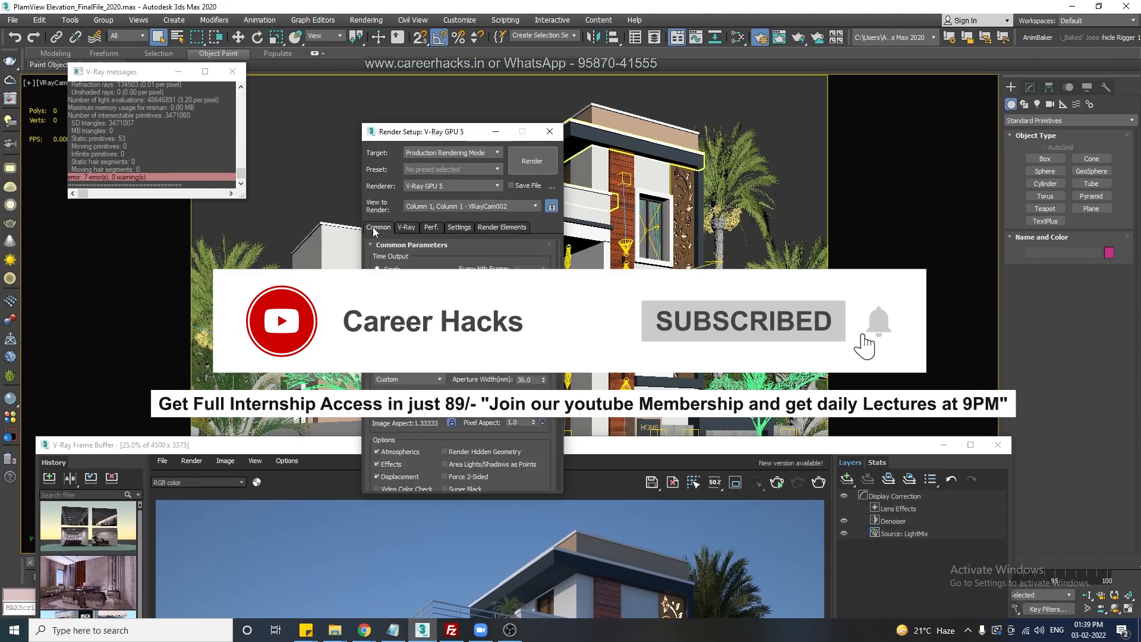
# Switch Render Setup to Common, move it aside, and reposition the frame buffer over the house render
pyautogui.click(378, 227)
pyautogui.moveTo(413, 132); pyautogui.dragTo(758, 86)
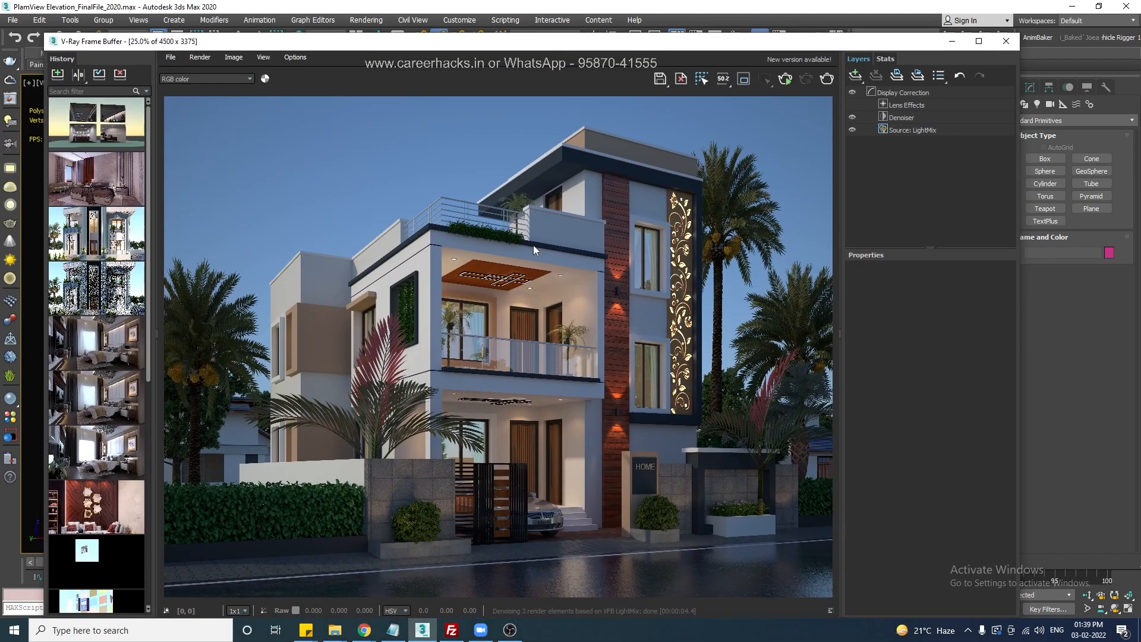
pyautogui.scroll(3, 530, 352)
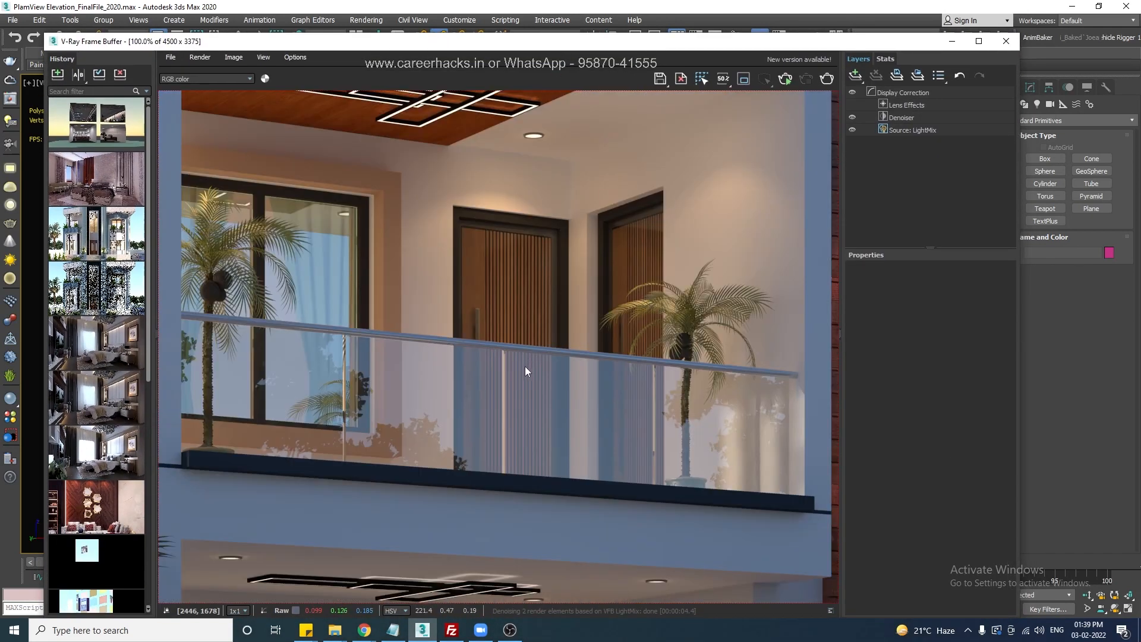
pyautogui.scroll(-4, 455, 343)
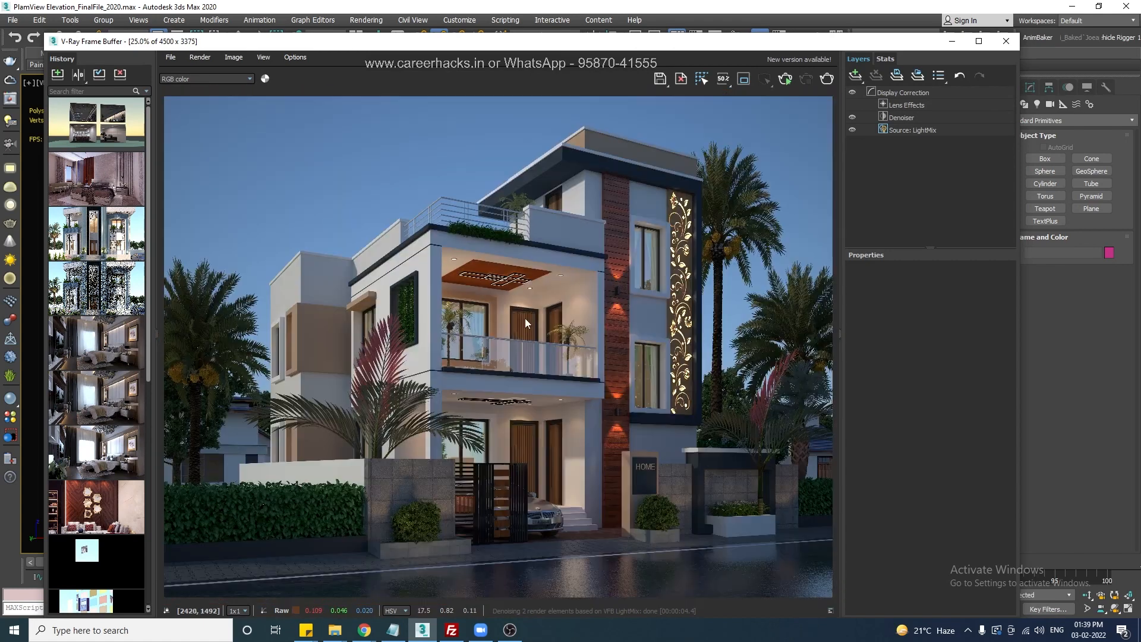
pyautogui.moveTo(494, 46); pyautogui.dragTo(513, 16)
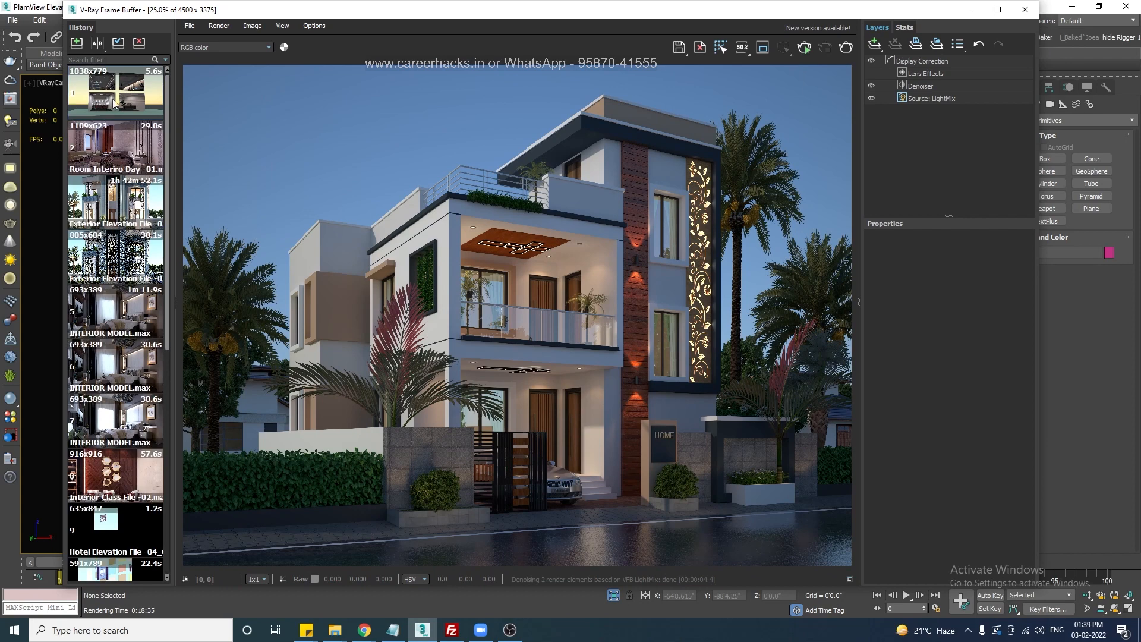
pyautogui.scroll(-3, 124, 297)
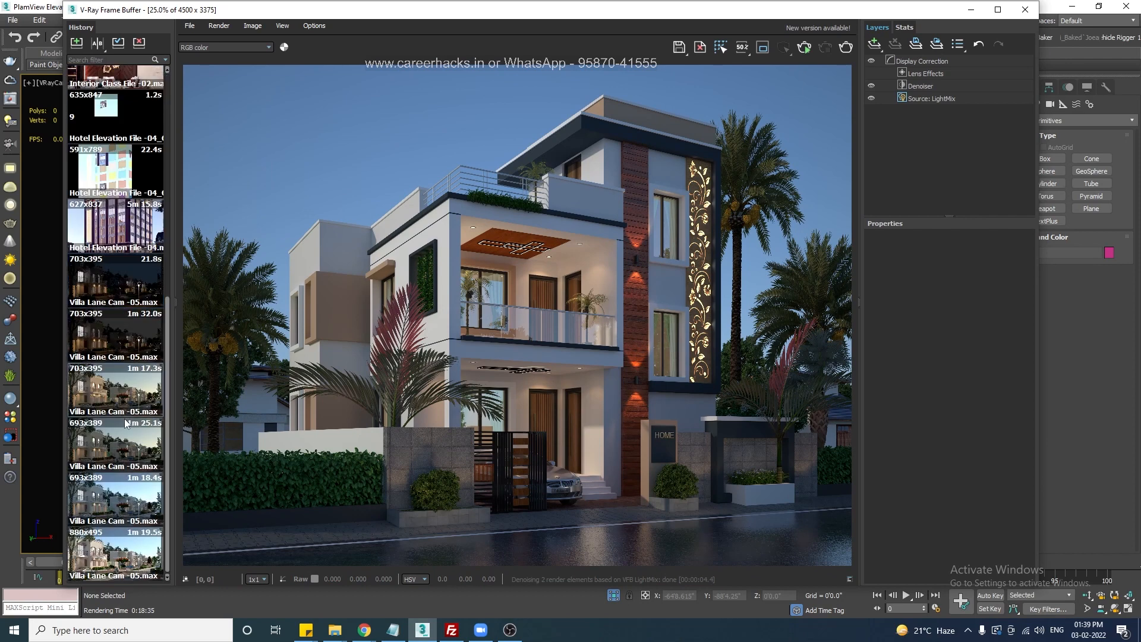
pyautogui.scroll(3, 124, 481)
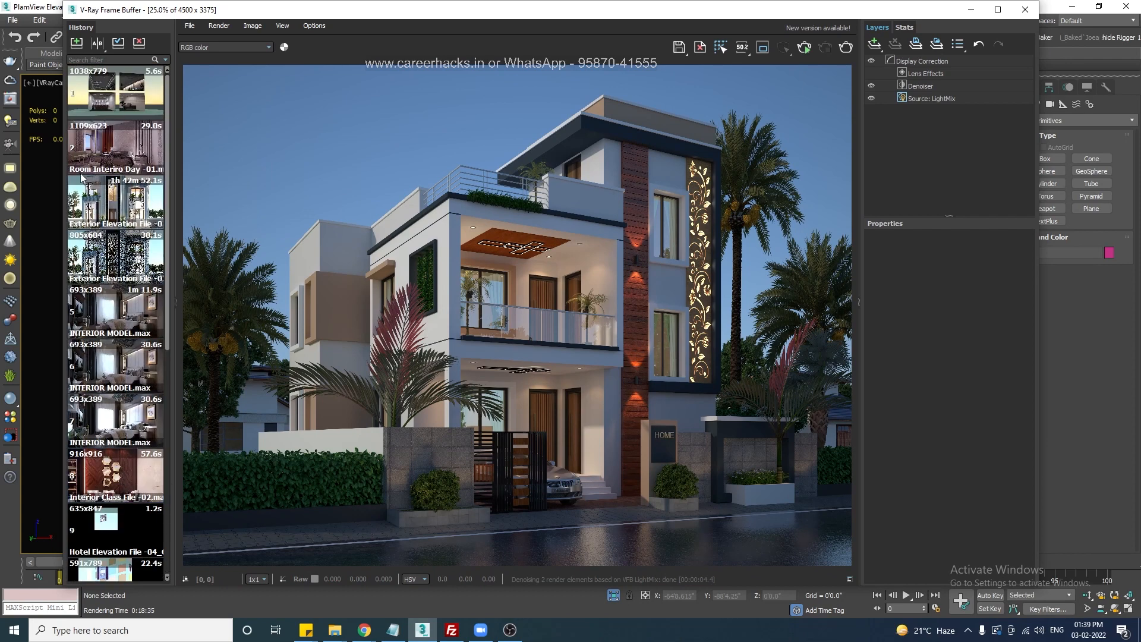
# In the VFB History settings, toggle Use Project Path off and back on
pyautogui.click(311, 26)
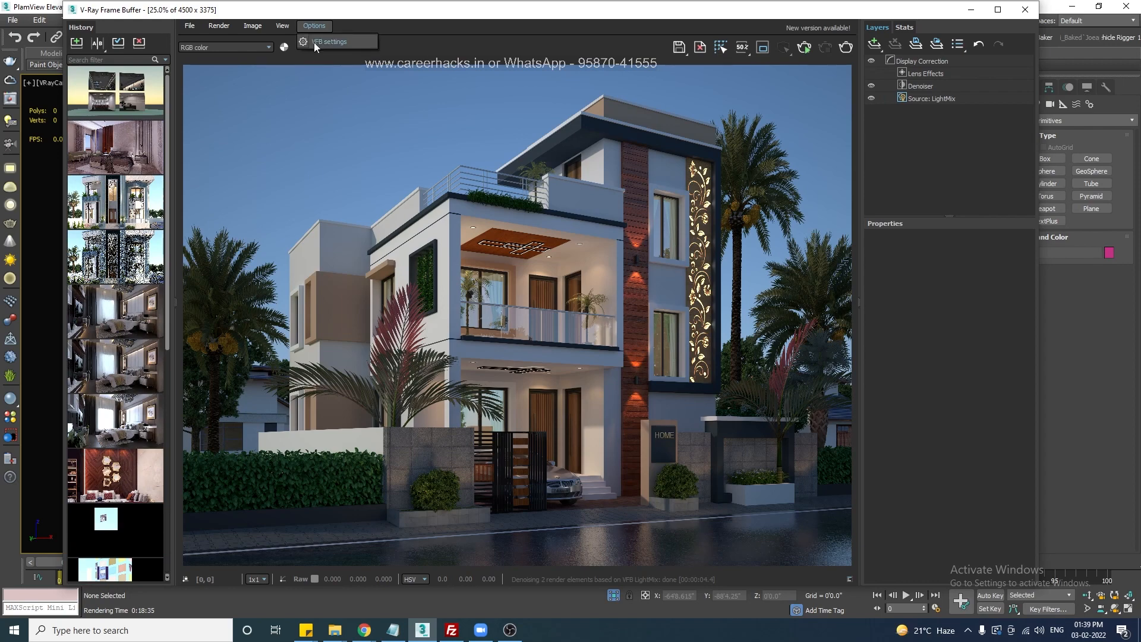
pyautogui.click(314, 42)
pyautogui.moveTo(123, 13); pyautogui.dragTo(673, 38)
pyautogui.click(691, 53)
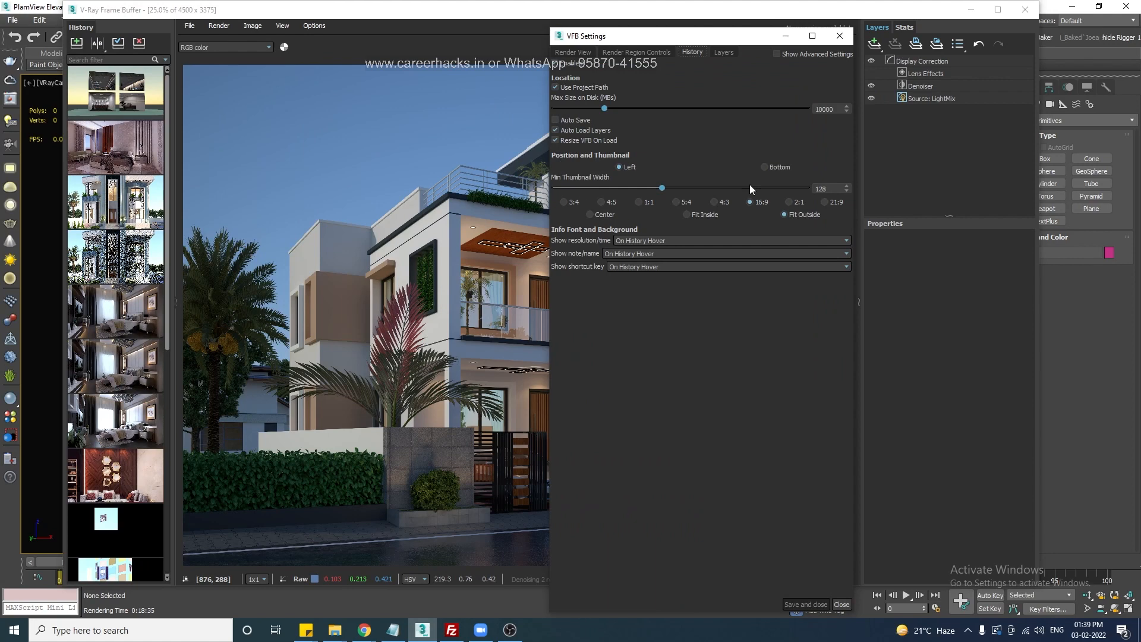
pyautogui.click(565, 88)
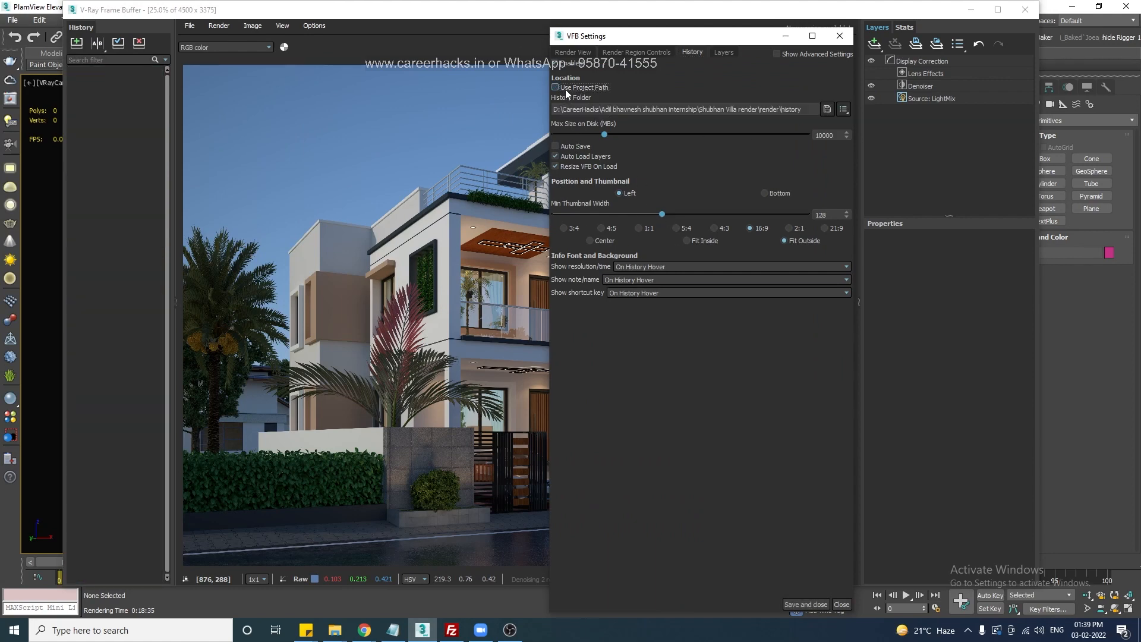
pyautogui.click(827, 109)
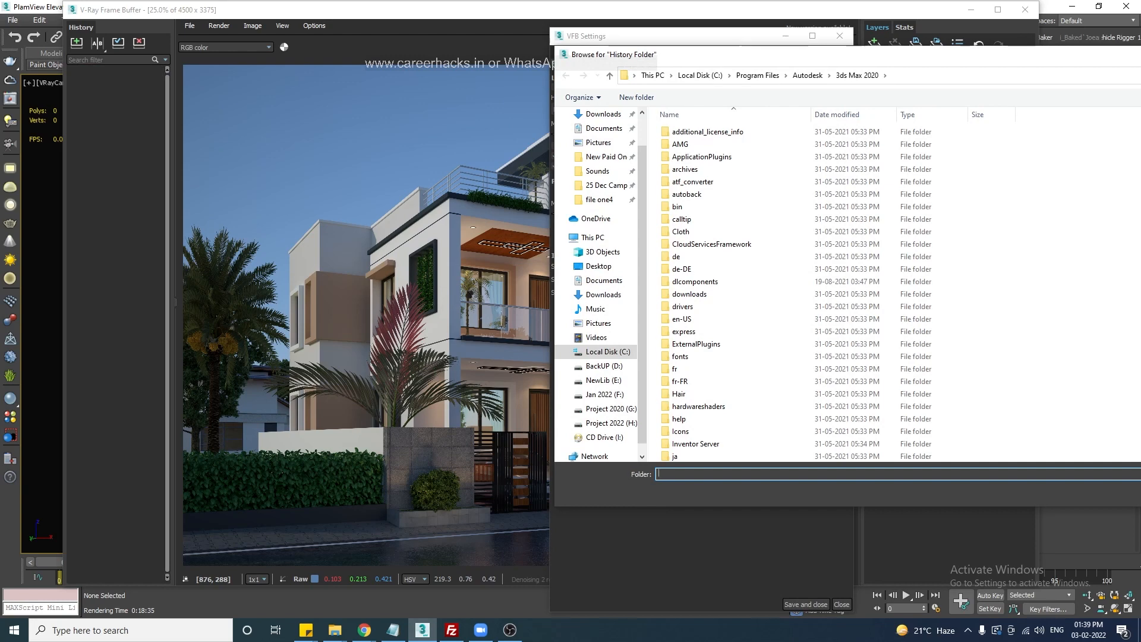
pyautogui.press('Escape')
pyautogui.click(556, 87)
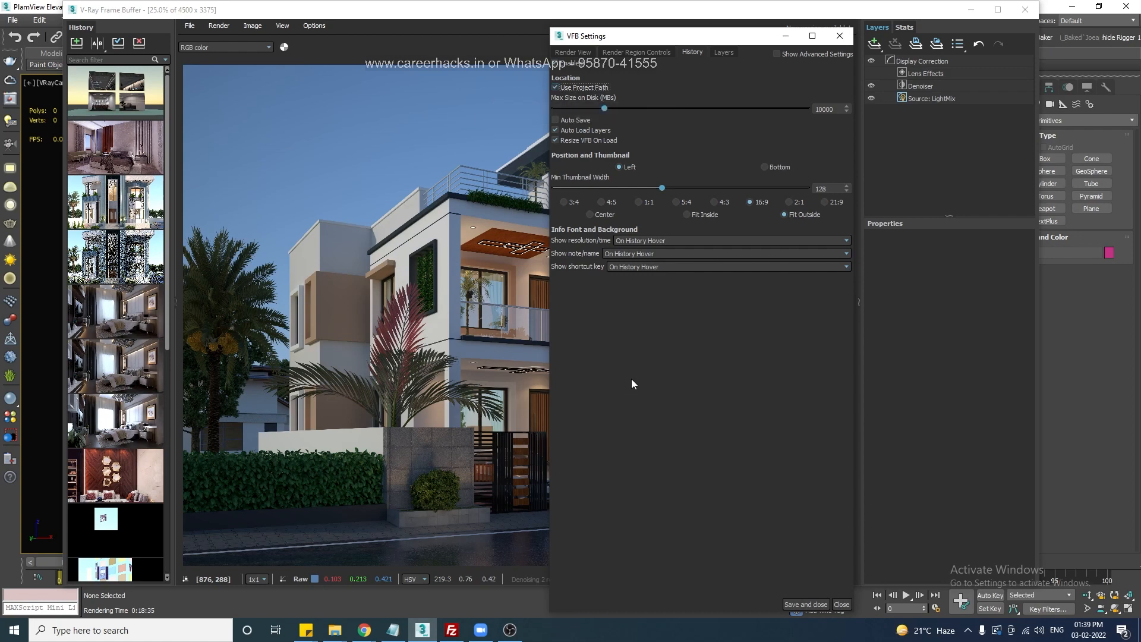
# Lower Min Thumbnail Width to fit two per row, then save the settings
pyautogui.moveTo(653, 188); pyautogui.dragTo(602, 209)
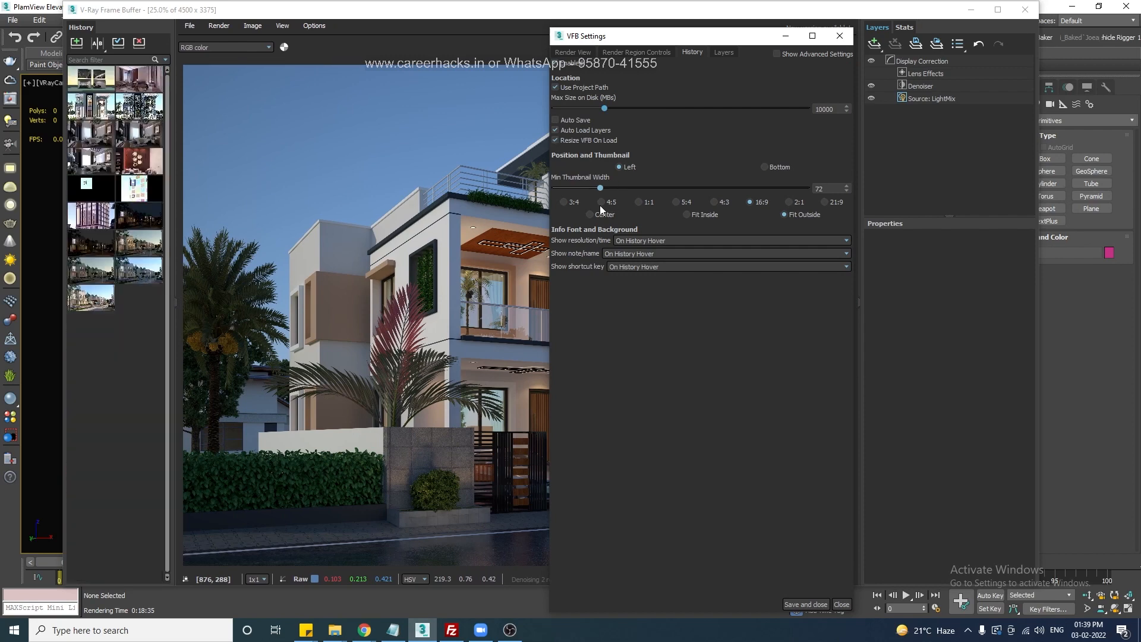
pyautogui.moveTo(601, 209)
pyautogui.mouseDown()
pyautogui.moveTo(613, 198)
pyautogui.moveTo(603, 195)
pyautogui.mouseUp()
pyautogui.click(806, 604)
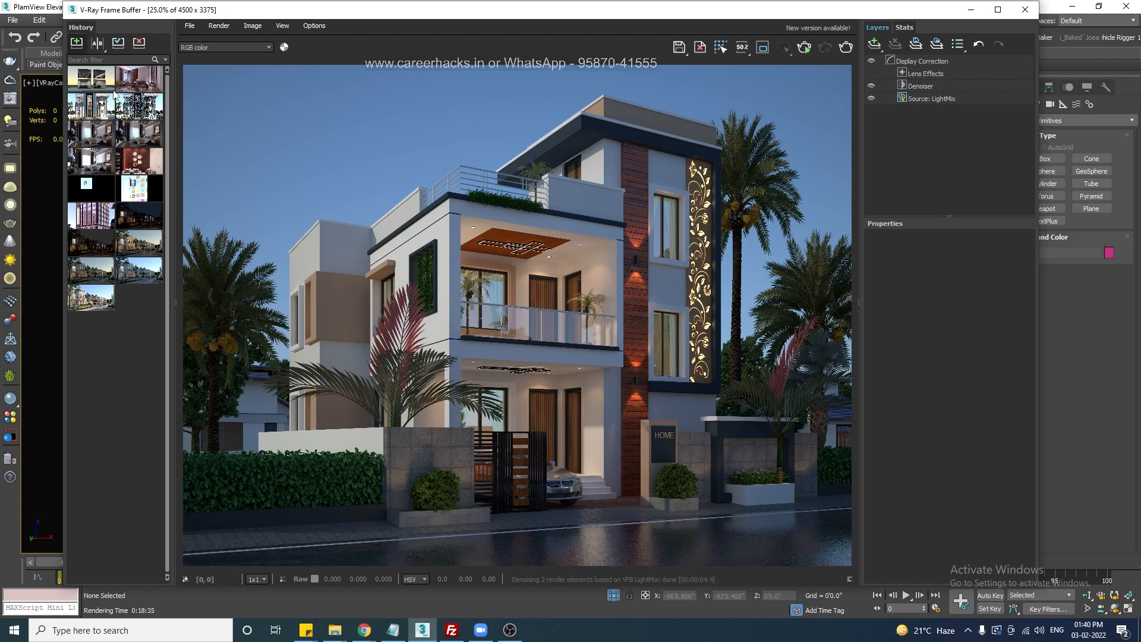
# Load the first history image, close Render Setup, and reposition the frame buffer
pyautogui.doubleClick(86, 85)
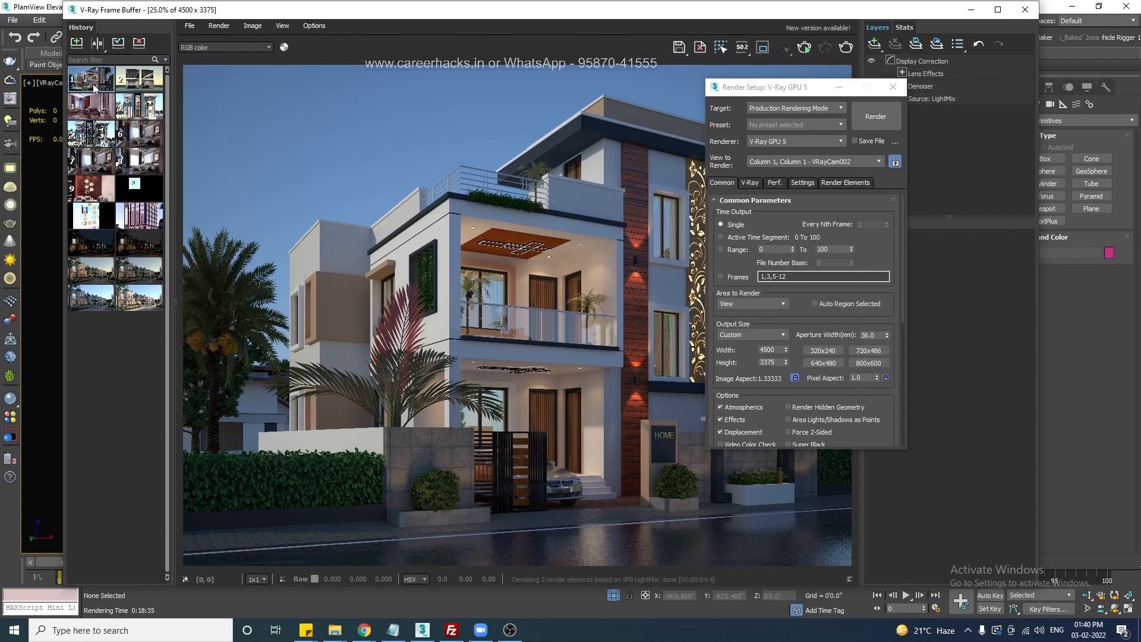
pyautogui.click(893, 86)
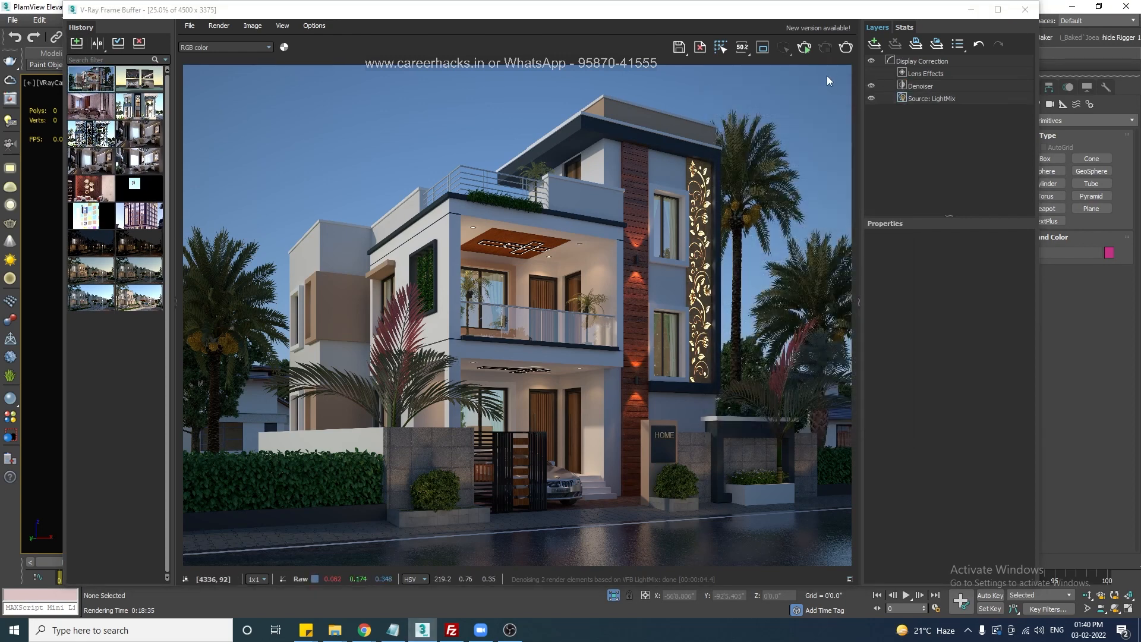
pyautogui.moveTo(880, 14)
pyautogui.mouseDown()
pyautogui.moveTo(866, 14)
pyautogui.moveTo(819, 209)
pyautogui.moveTo(820, 64)
pyautogui.moveTo(879, 36)
pyautogui.mouseUp()
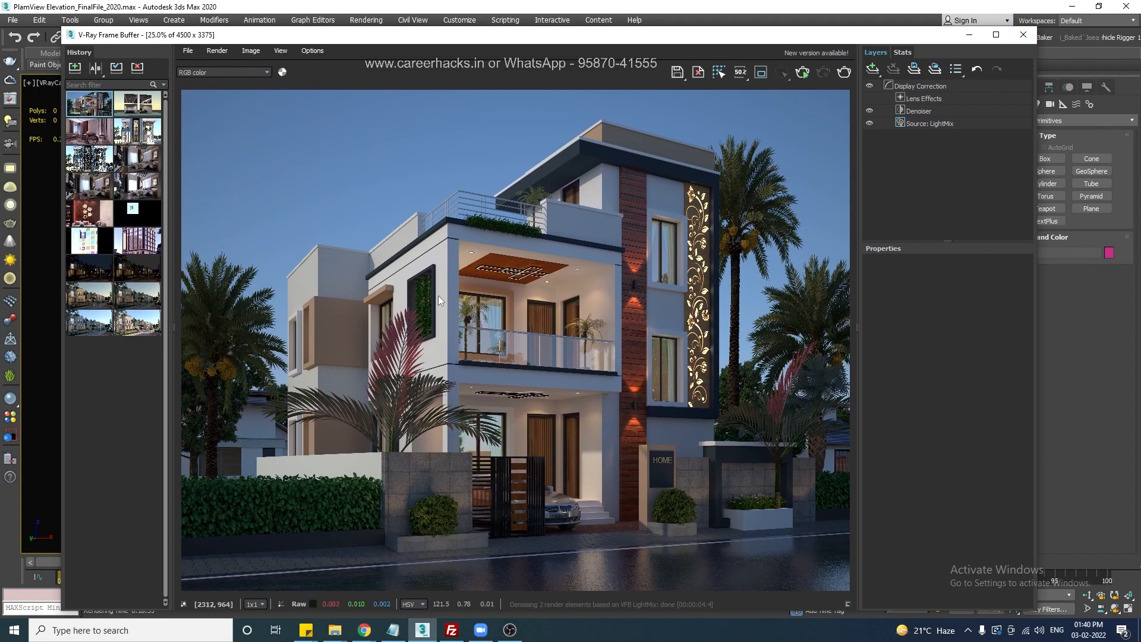
# Load the commercial building render and set White Balance to about 4586 temperature, -0.330 tint
pyautogui.doubleClick(136, 251)
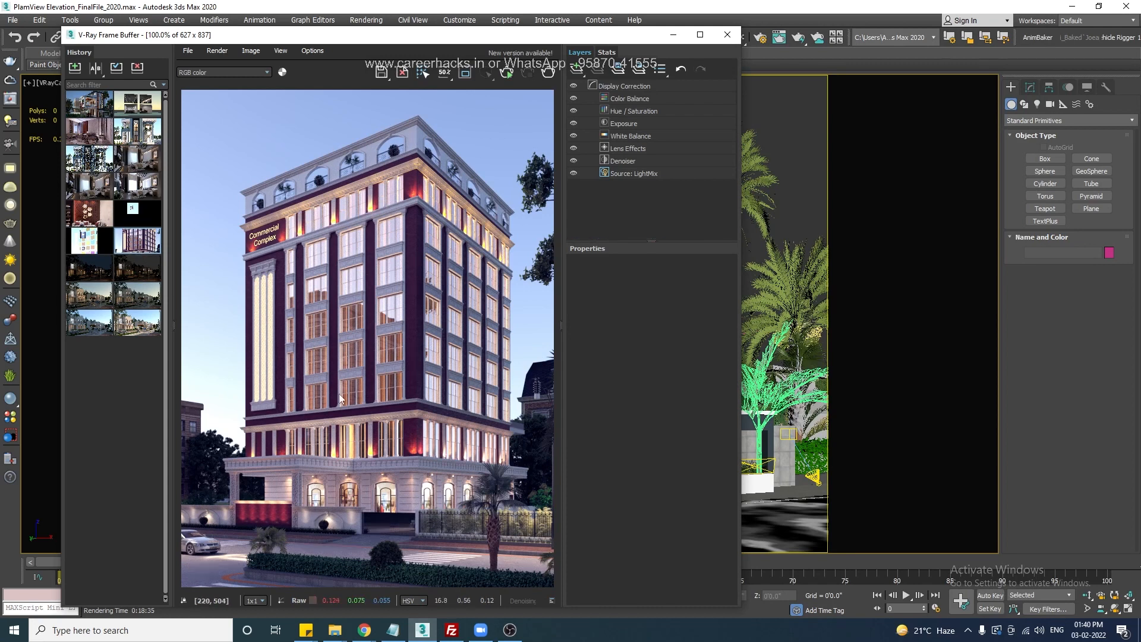
pyautogui.click(628, 98)
pyautogui.click(627, 161)
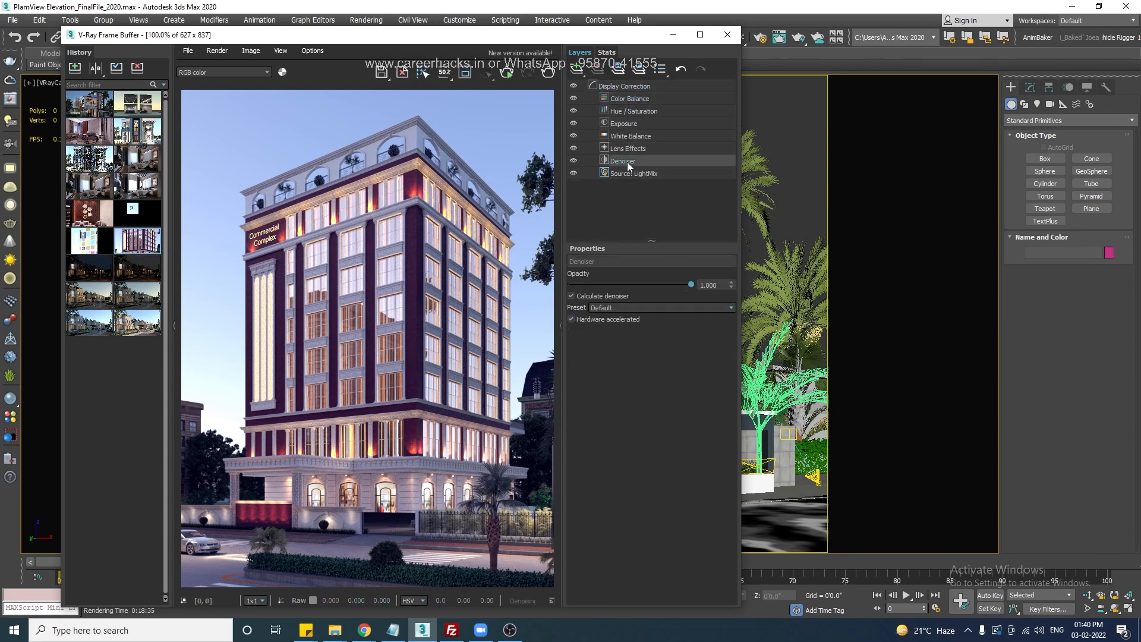
pyautogui.click(629, 136)
pyautogui.moveTo(619, 320); pyautogui.dragTo(587, 316)
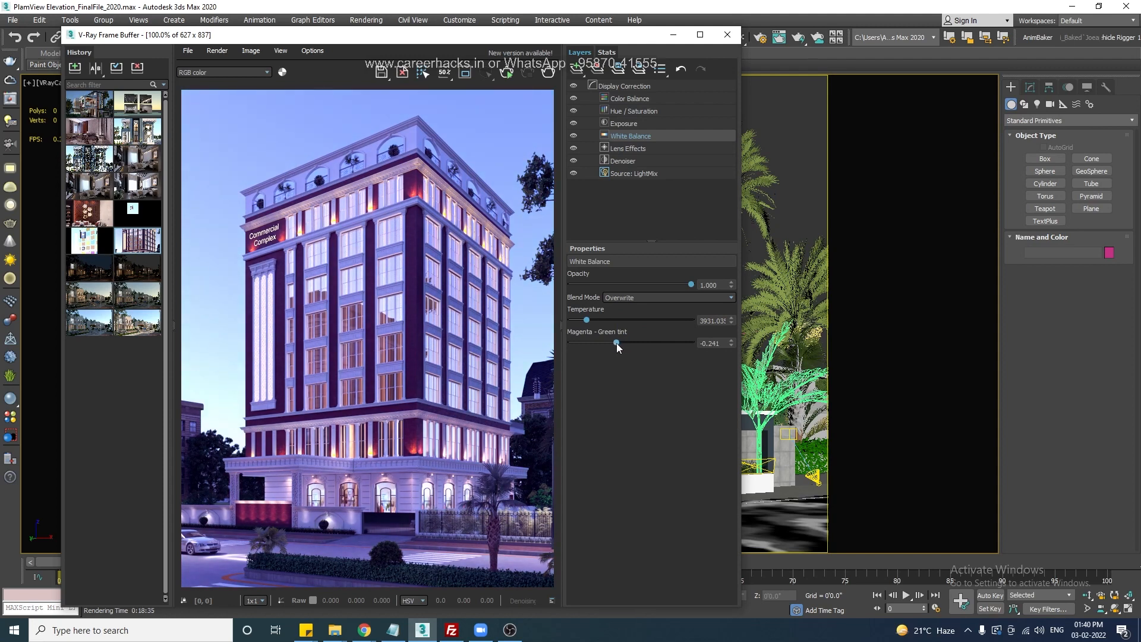
pyautogui.moveTo(630, 321); pyautogui.dragTo(595, 343)
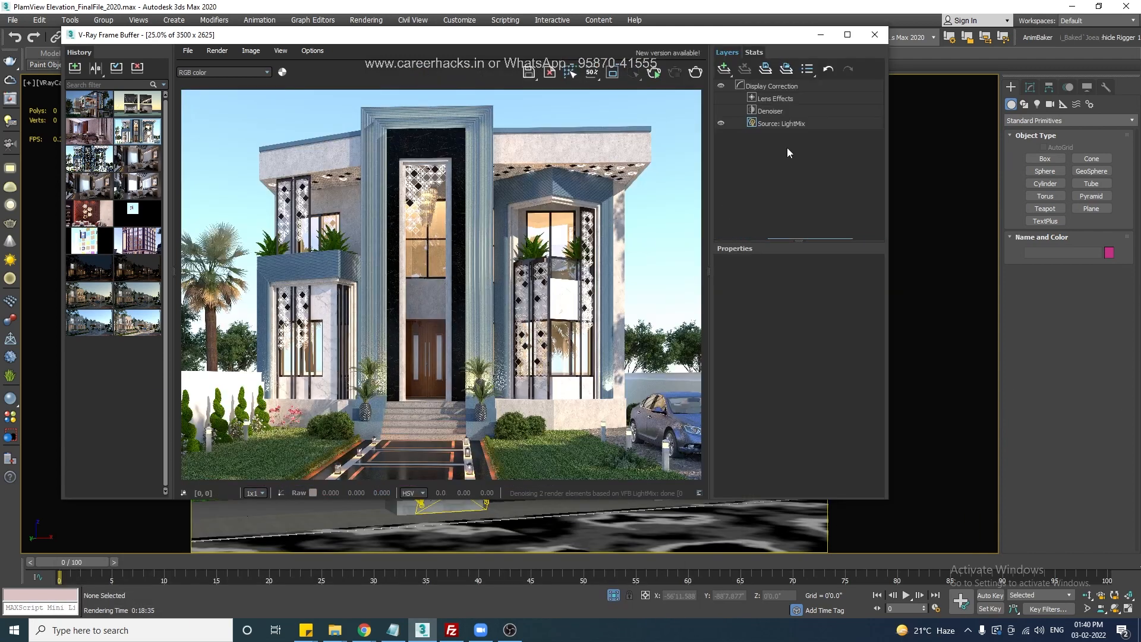
# In LightMix, switch off the sun and tint the environment and VRayLight018 muted purple (#55557f)
pyautogui.click(806, 122)
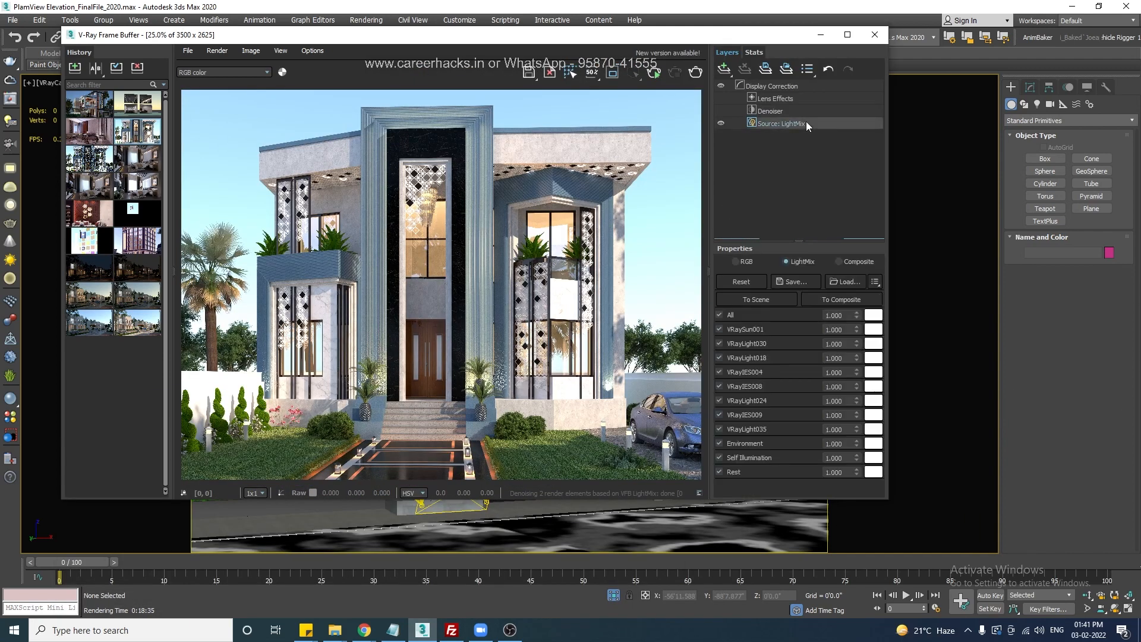
pyautogui.click(720, 330)
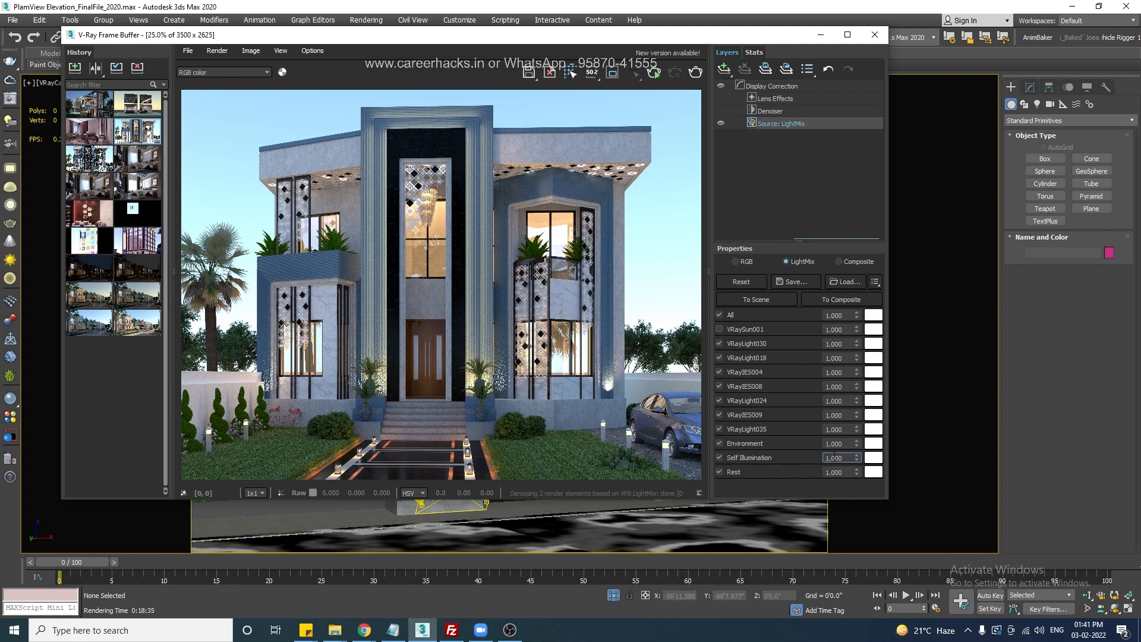
pyautogui.click(873, 443)
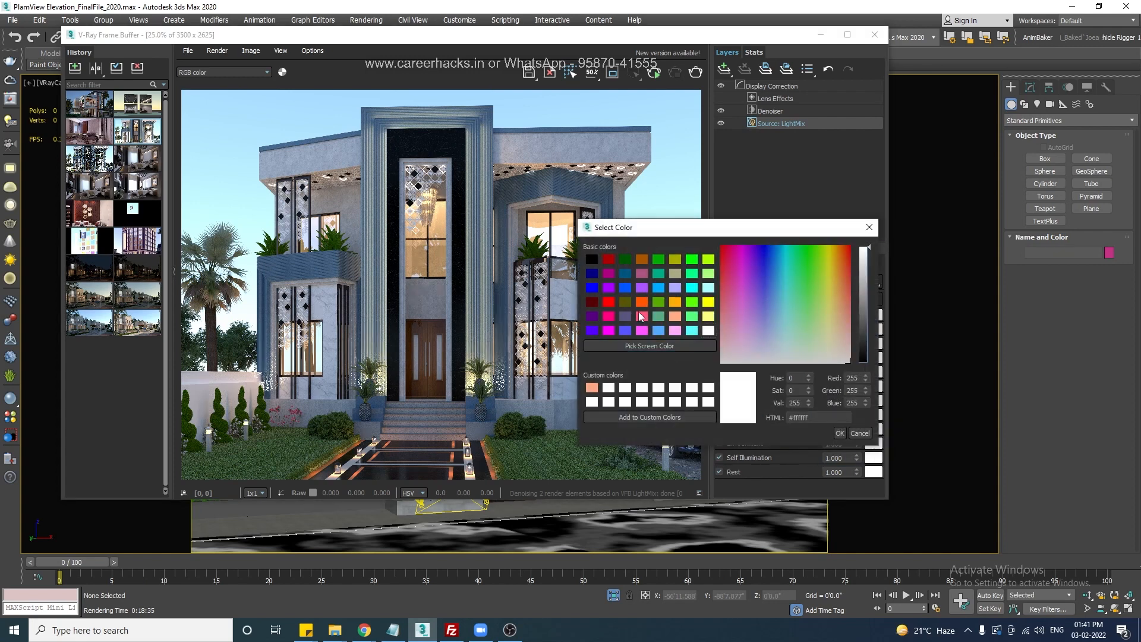
pyautogui.click(625, 317)
pyautogui.click(840, 434)
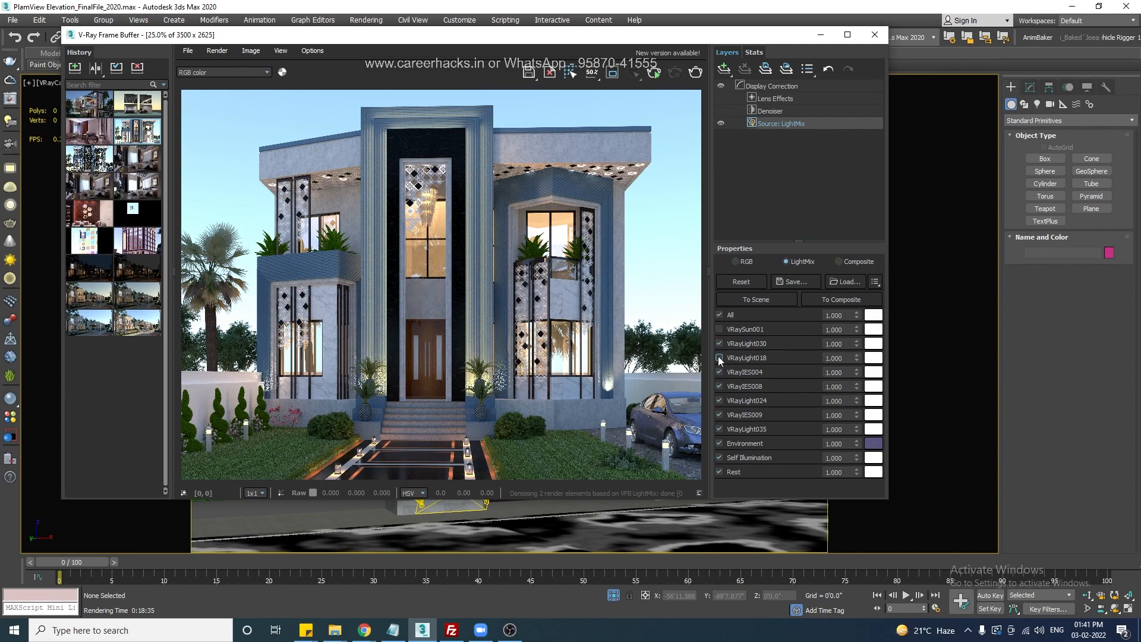
pyautogui.click(873, 357)
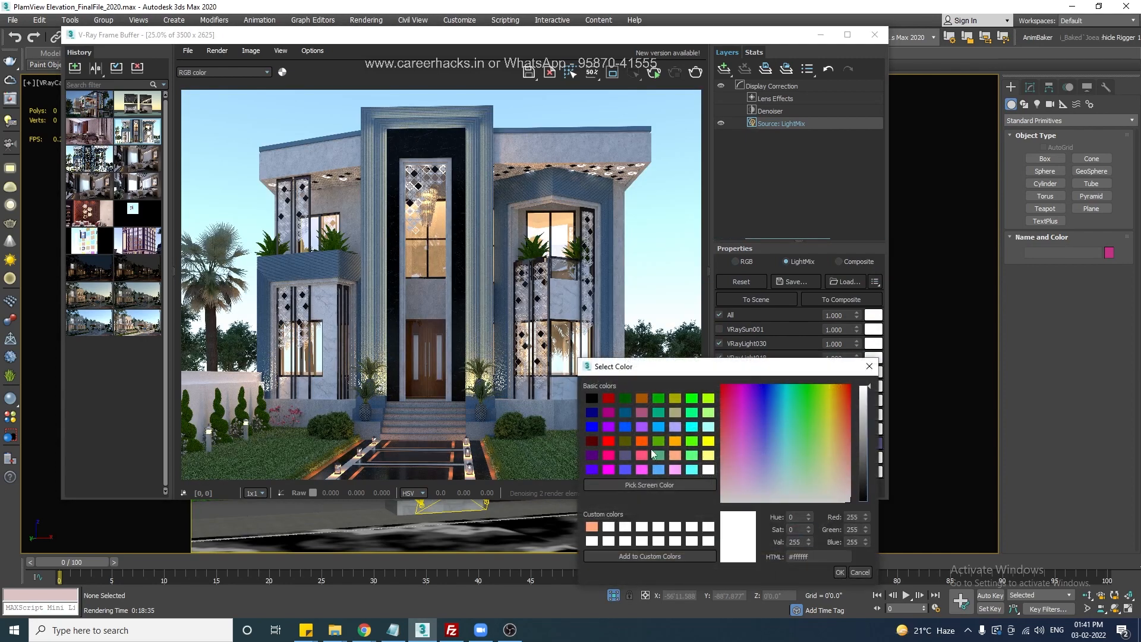
pyautogui.click(625, 457)
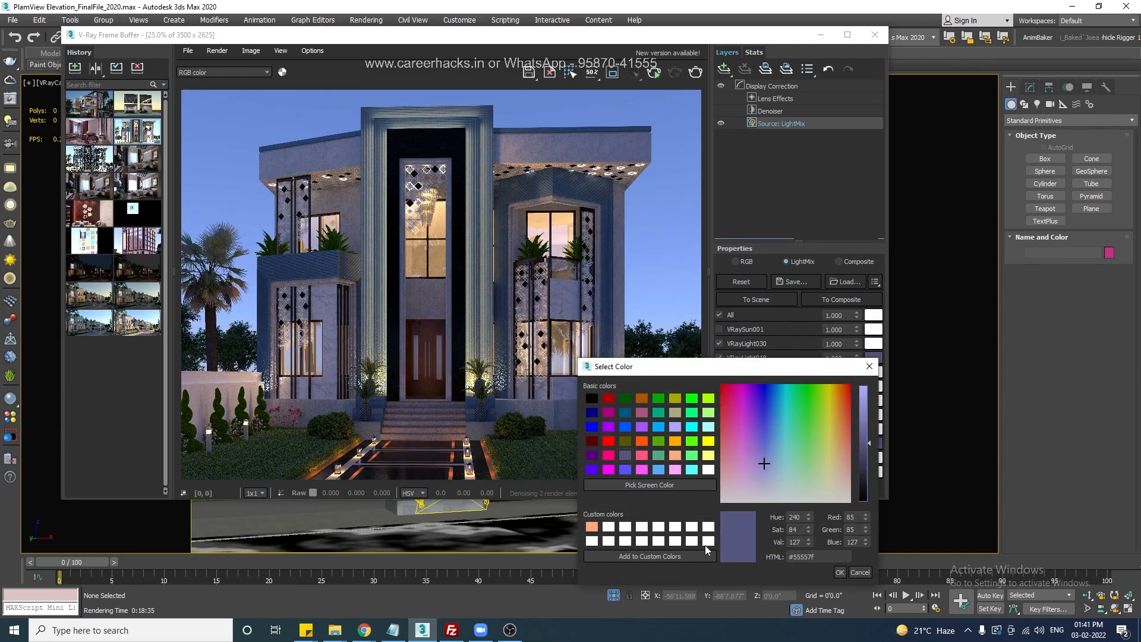
pyautogui.click(839, 572)
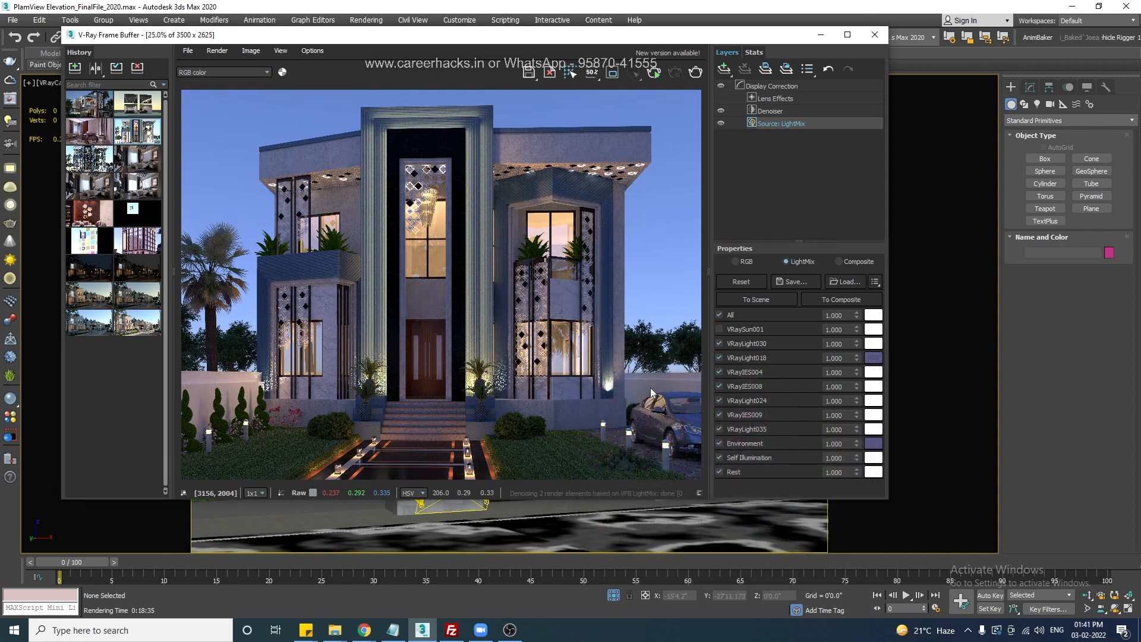
# Load the two-storey house render from history, maximize the frame buffer, and show the LightMix lights
pyautogui.doubleClick(89, 104)
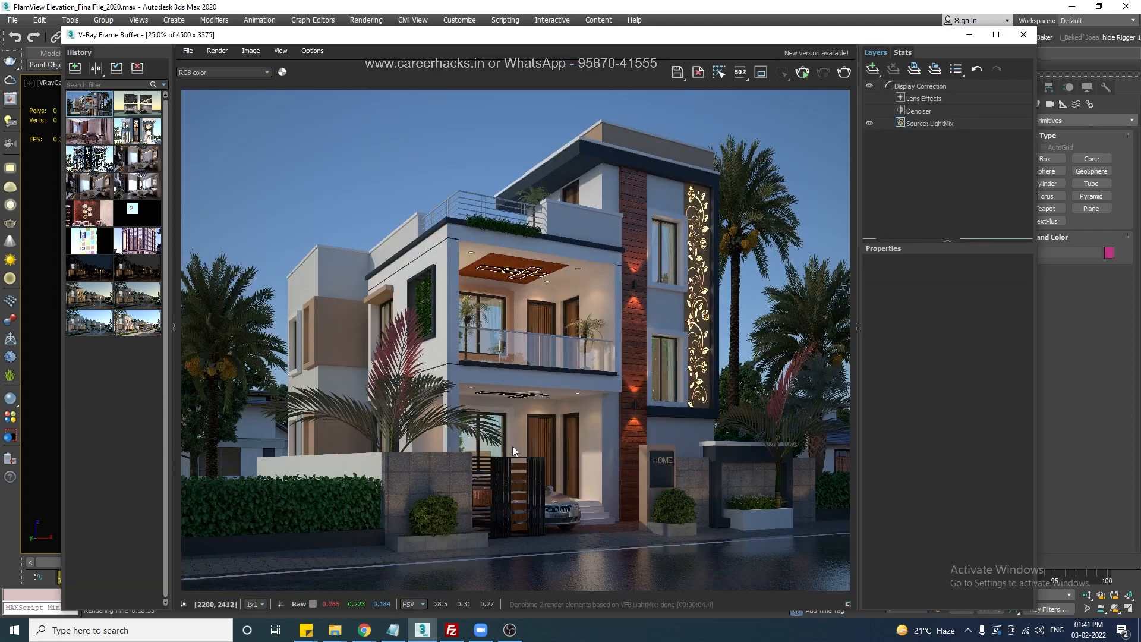
pyautogui.moveTo(518, 40); pyautogui.dragTo(516, 14)
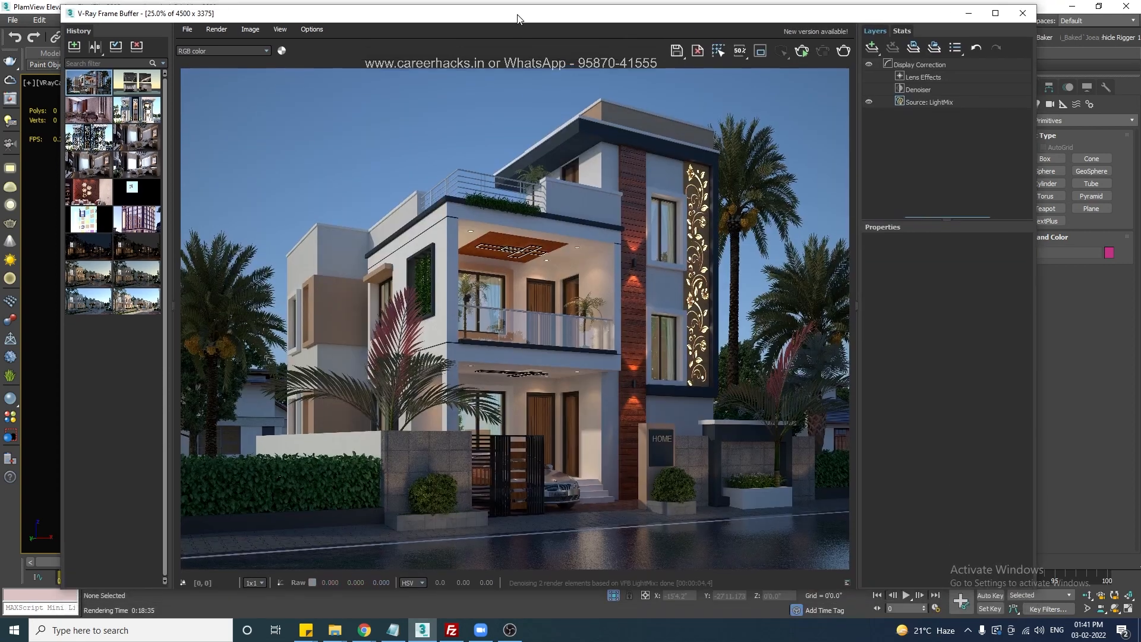
pyautogui.doubleClick(516, 14)
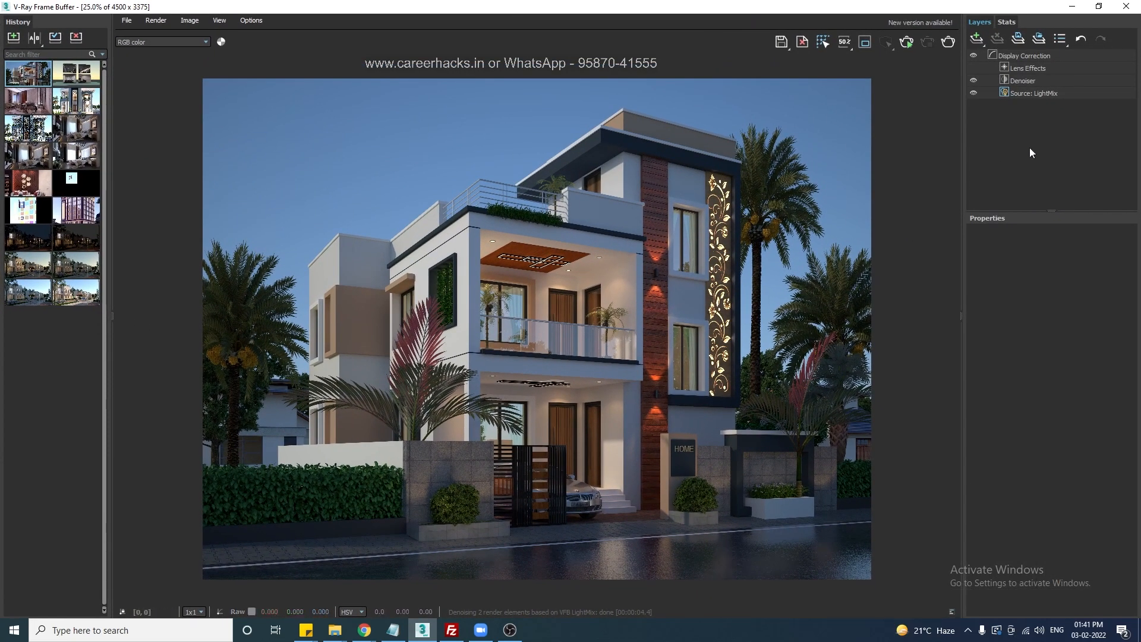
pyautogui.click(1038, 93)
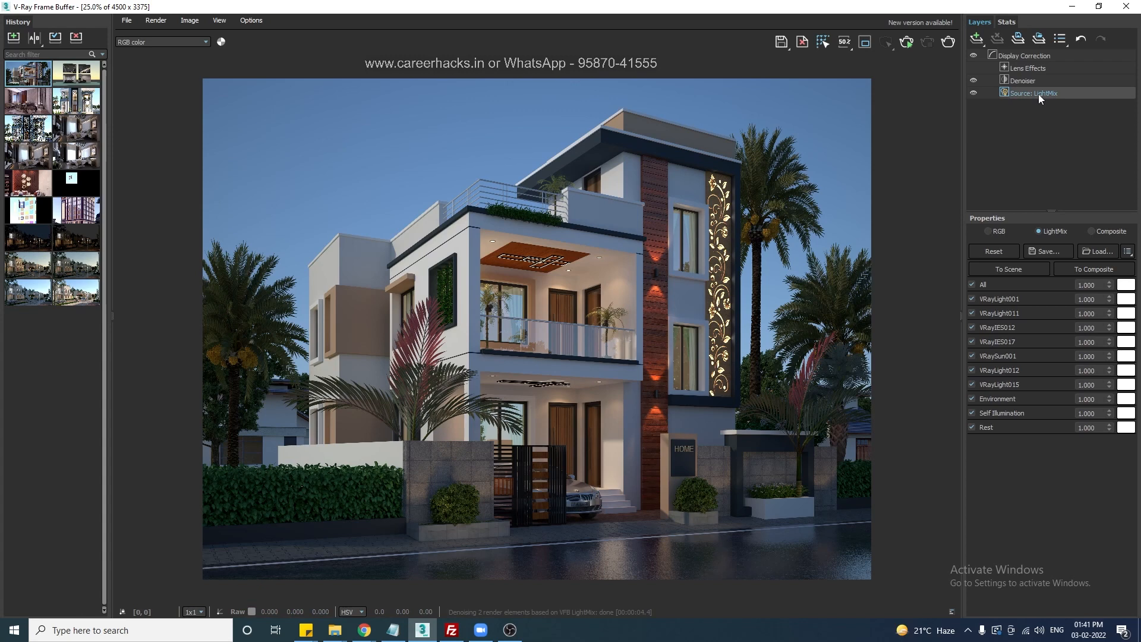
pyautogui.moveTo(963, 279); pyautogui.dragTo(831, 284)
# Toggle VRayLight001, VRayLight011, VRayIES012 and VRayIES017 off and on to compare their effect
pyautogui.click(867, 299)
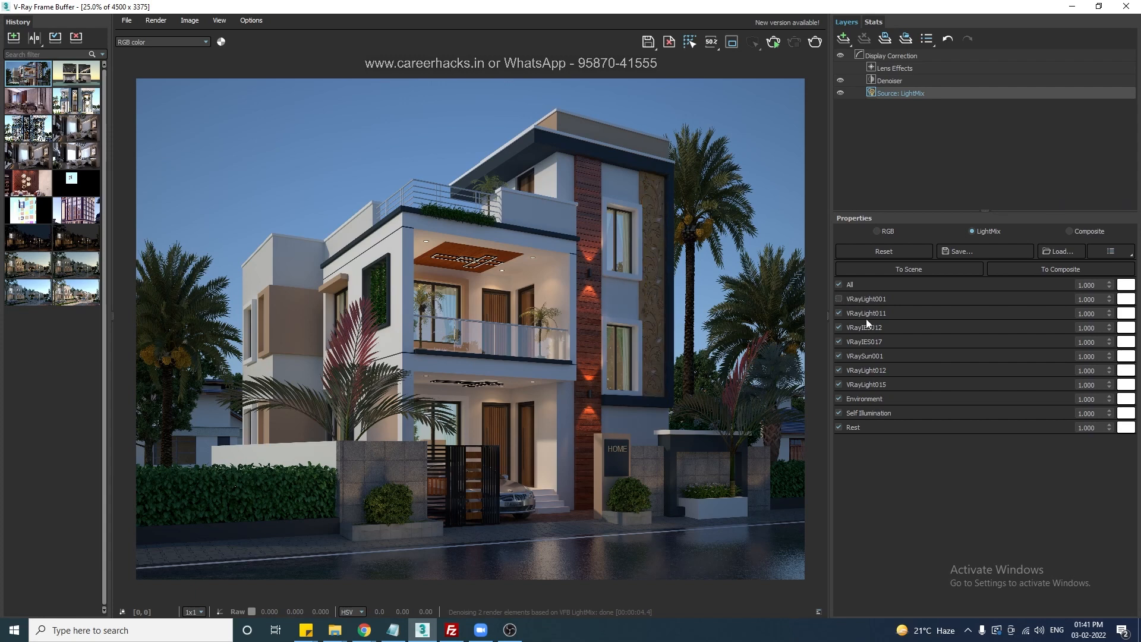
pyautogui.click(840, 299)
pyautogui.click(840, 299)
pyautogui.click(840, 299)
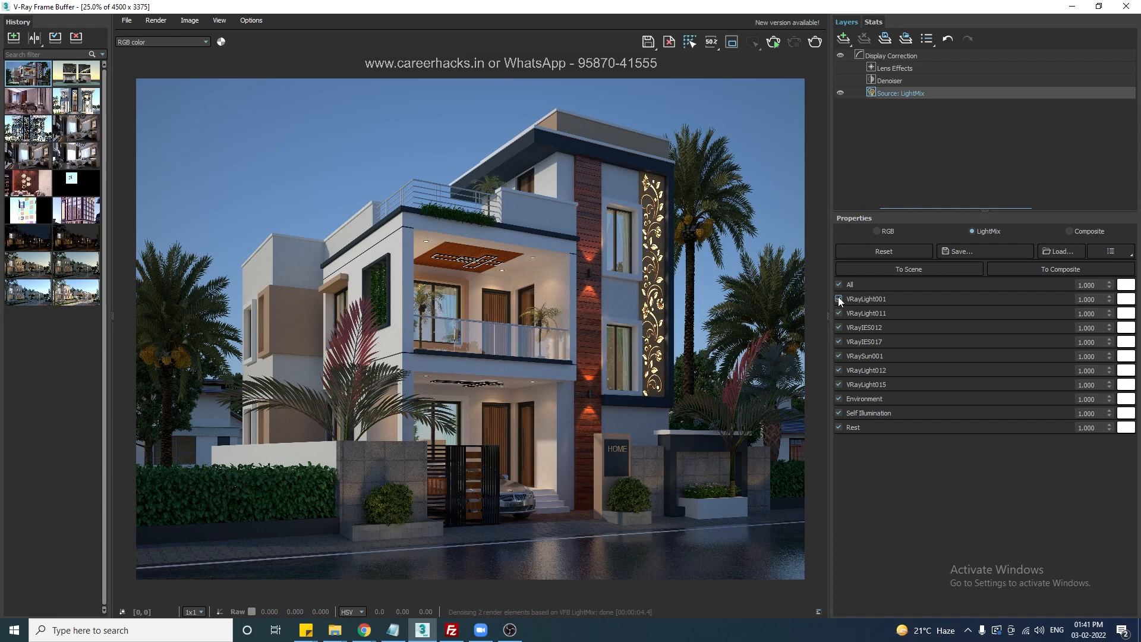
pyautogui.click(839, 299)
pyautogui.click(839, 299)
pyautogui.click(839, 314)
pyautogui.click(839, 313)
pyautogui.click(840, 327)
pyautogui.click(838, 328)
pyautogui.click(839, 342)
pyautogui.click(838, 342)
# Toggle the sun, VRayLight012, VRayLight015, environment and self-illumination off and on to compare
pyautogui.click(839, 356)
pyautogui.click(839, 356)
pyautogui.click(839, 356)
pyautogui.click(838, 356)
pyautogui.click(839, 356)
pyautogui.click(838, 356)
pyautogui.click(839, 370)
pyautogui.click(839, 371)
pyautogui.click(839, 385)
pyautogui.click(839, 385)
pyautogui.click(839, 399)
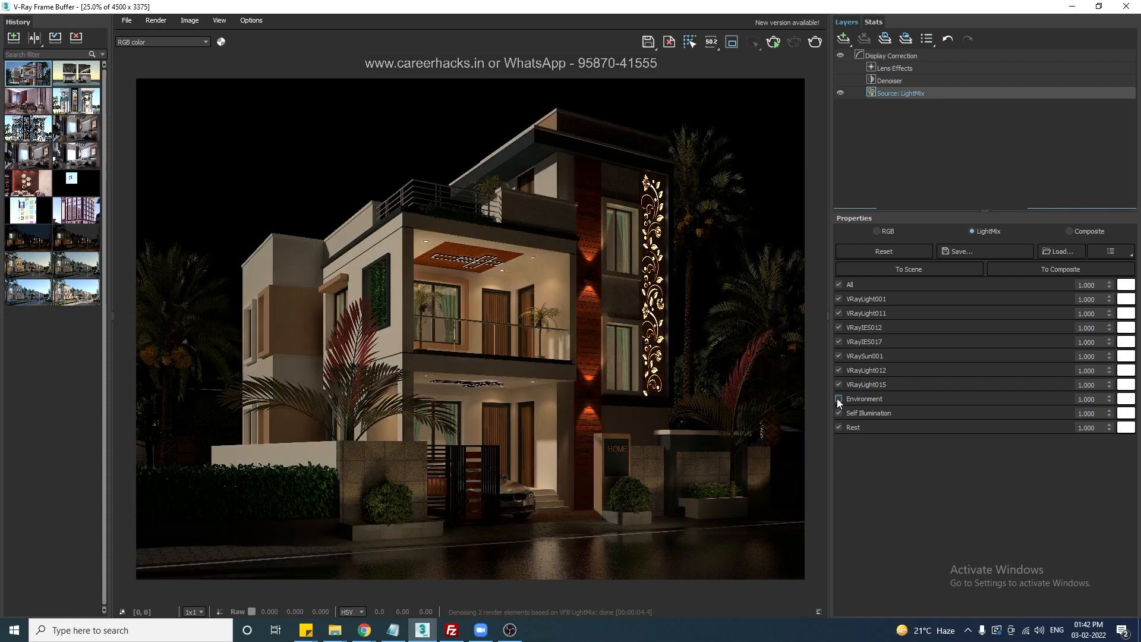
pyautogui.click(838, 399)
pyautogui.click(839, 413)
pyautogui.click(839, 413)
pyautogui.click(838, 413)
pyautogui.click(839, 413)
pyautogui.click(838, 413)
pyautogui.click(839, 413)
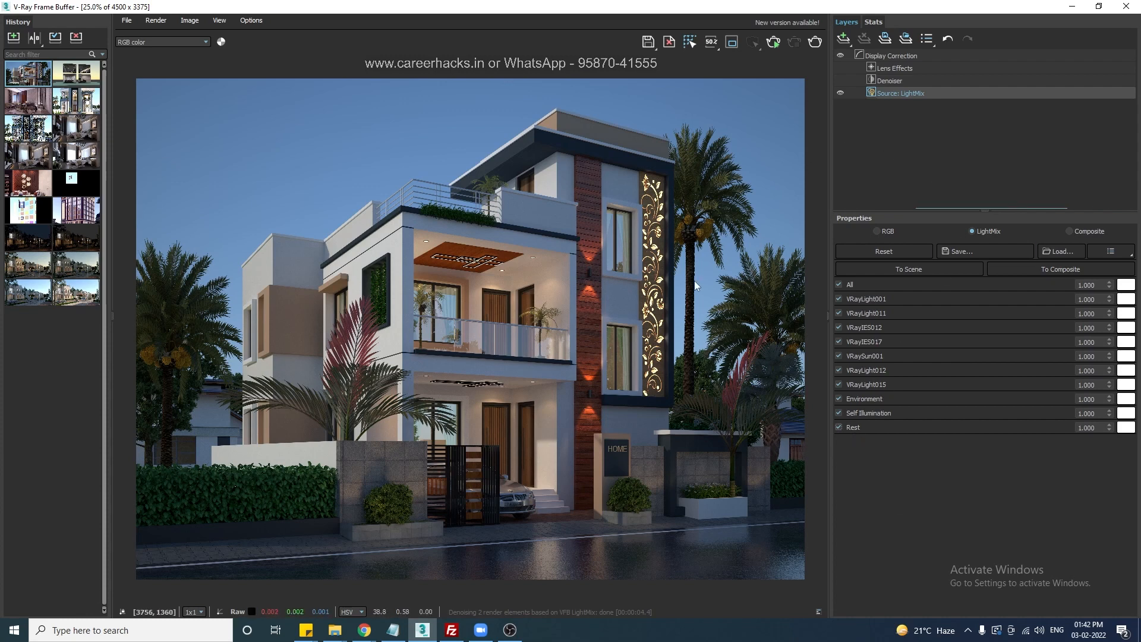
# Open Task Manager's GPU 0 performance page with the second graph set to Cuda
pyautogui.rightClick(684, 631)
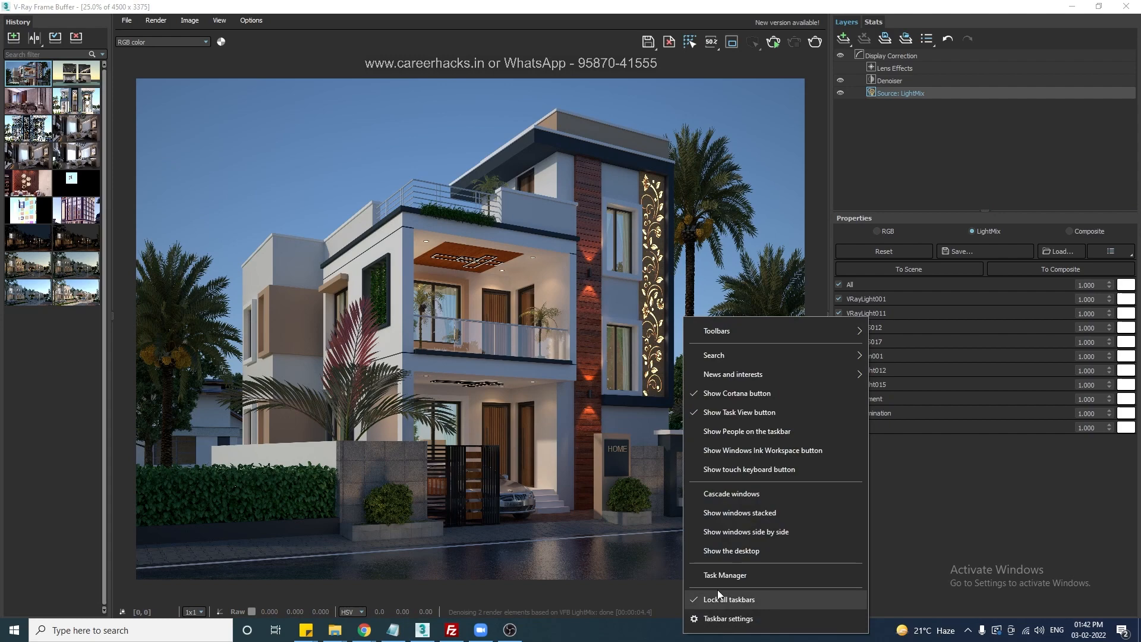
pyautogui.click(725, 581)
pyautogui.click(611, 159)
pyautogui.moveTo(665, 139); pyautogui.dragTo(302, 104)
pyautogui.click(261, 458)
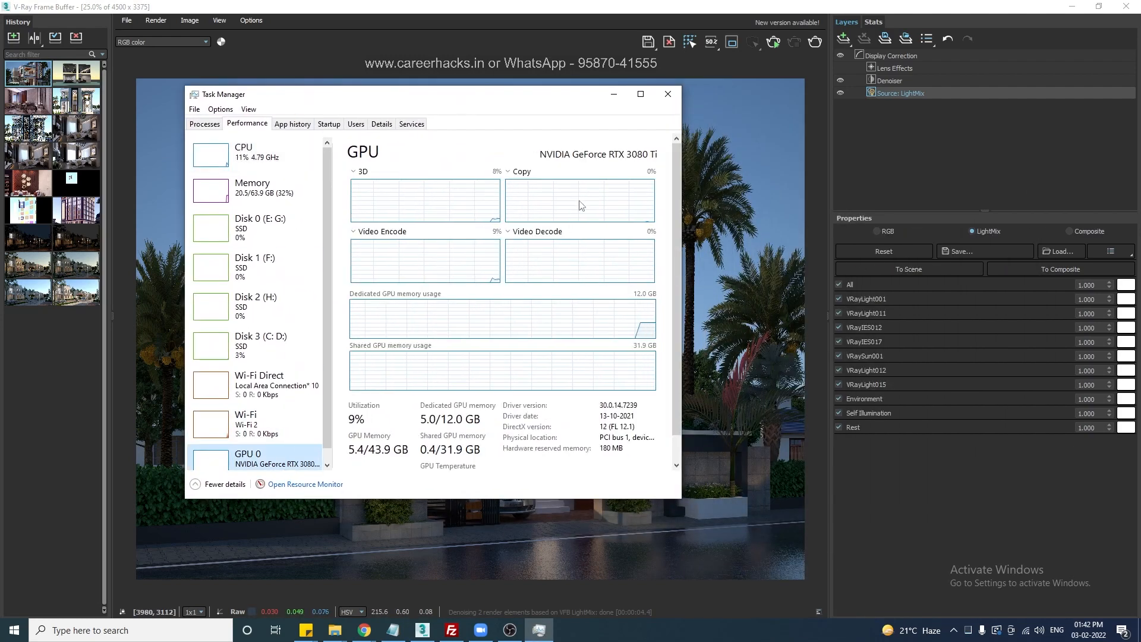
pyautogui.click(515, 173)
pyautogui.click(541, 326)
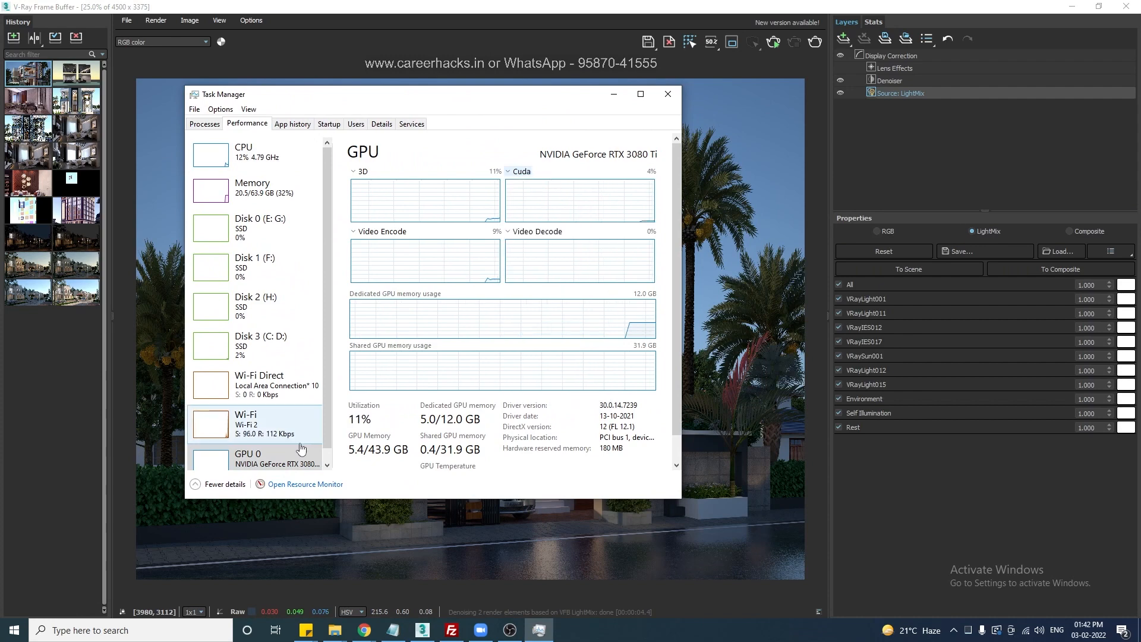
pyautogui.click(285, 458)
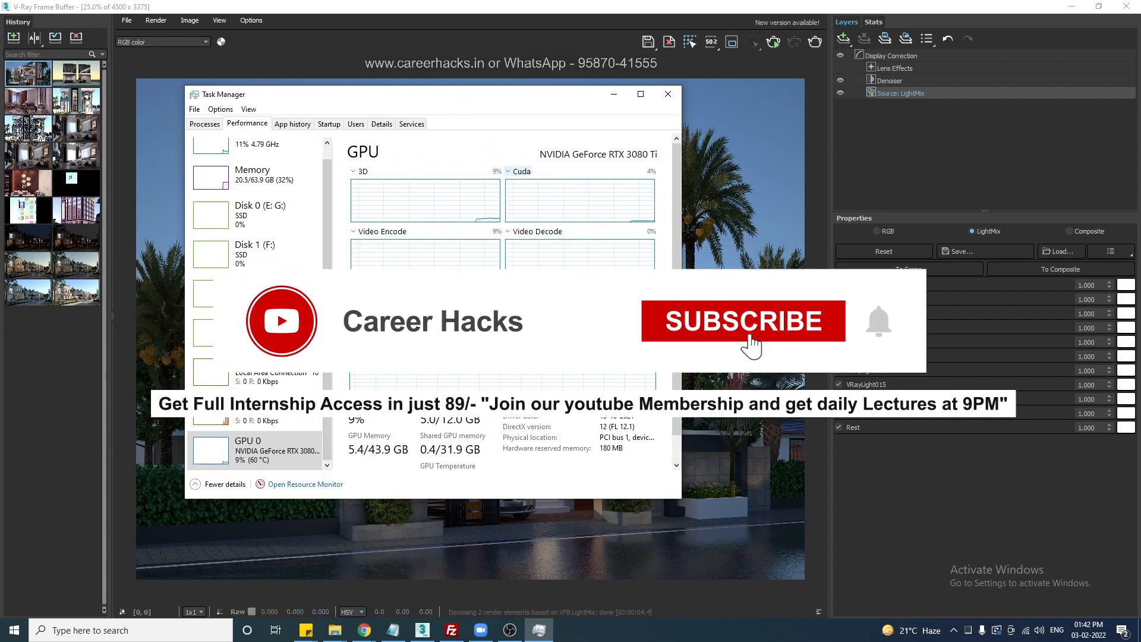
# Toggle the IES lights, VRayLight011/012/015 and environment in LightMix while watching Cuda load
pyautogui.click(841, 80)
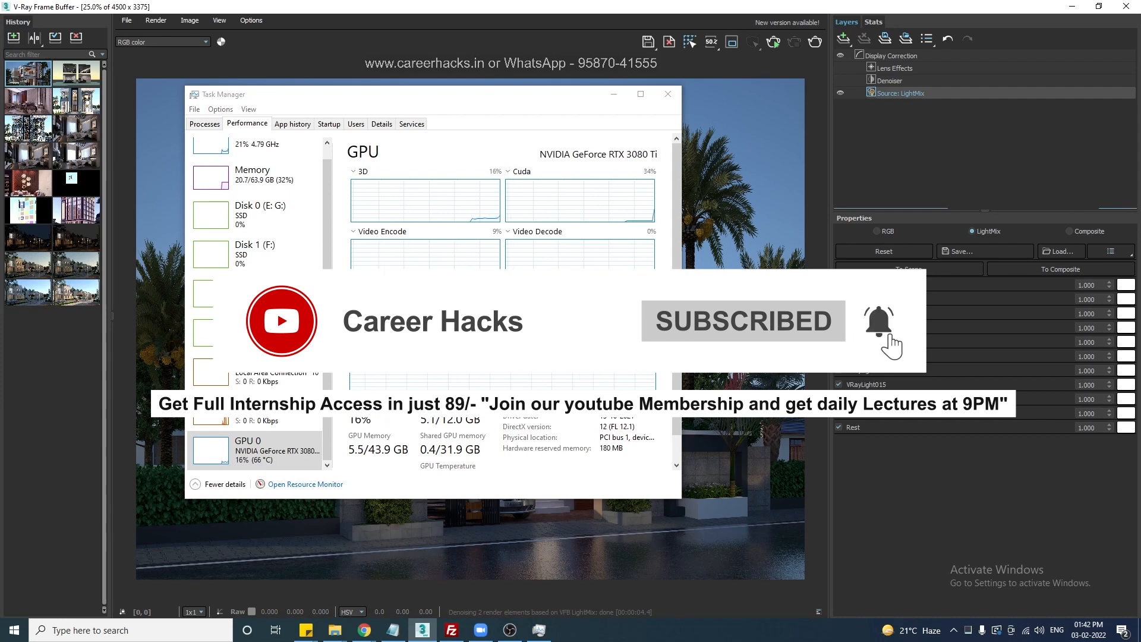
pyautogui.click(839, 340)
pyautogui.click(840, 327)
pyautogui.click(839, 370)
pyautogui.click(838, 383)
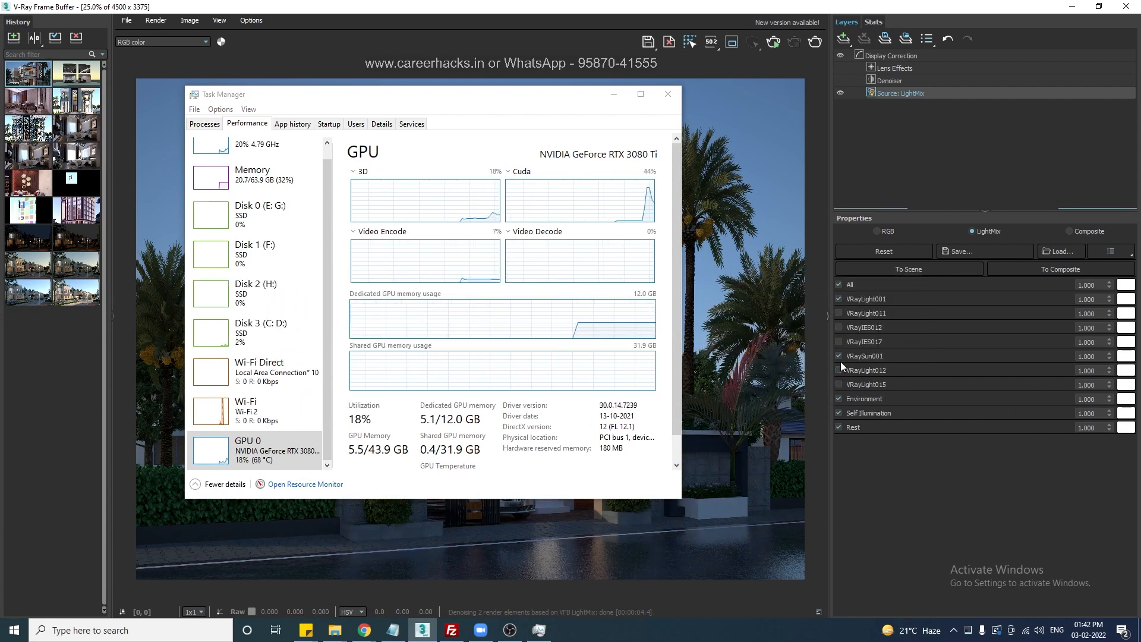
pyautogui.click(840, 341)
pyautogui.click(838, 327)
pyautogui.click(839, 313)
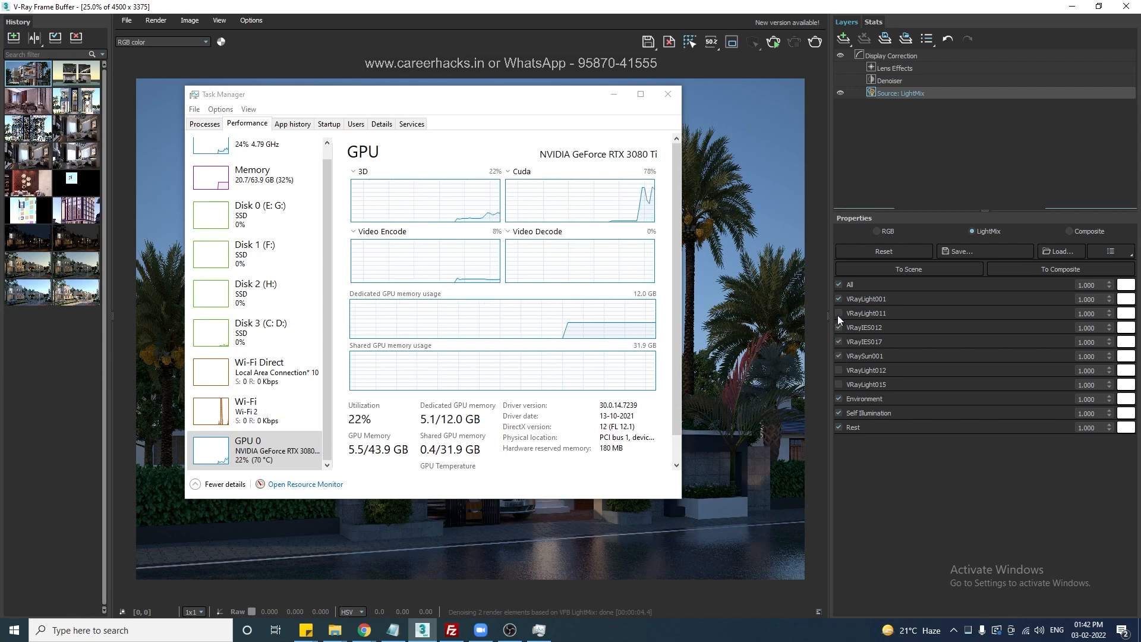
pyautogui.click(838, 384)
pyautogui.click(839, 370)
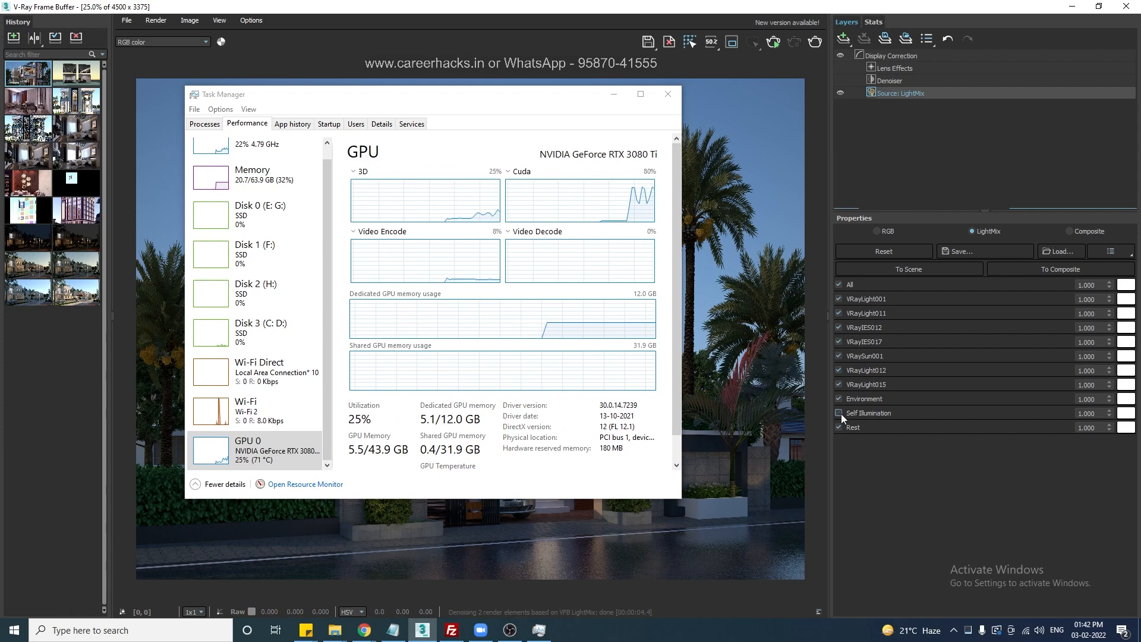
pyautogui.click(840, 399)
pyautogui.click(840, 398)
pyautogui.click(839, 398)
pyautogui.click(840, 398)
# Toggle the sun, IES lights and VRayLight001/011, leaving VRayIES017 off, then close Task Manager
pyautogui.click(839, 355)
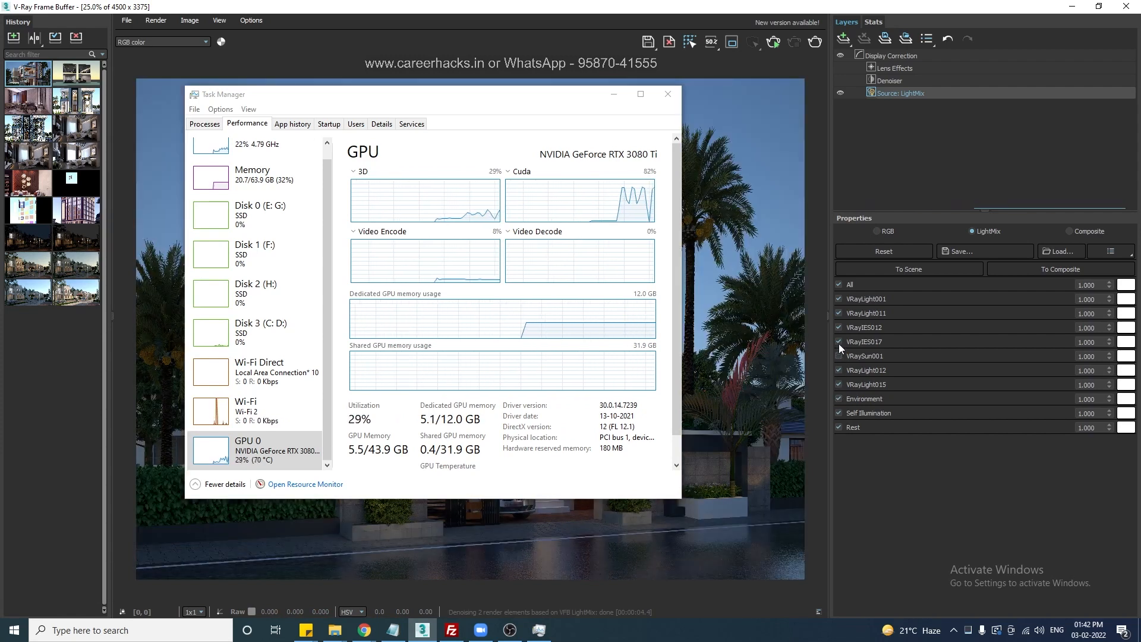
pyautogui.click(839, 341)
pyautogui.click(838, 327)
pyautogui.click(836, 356)
pyautogui.click(836, 342)
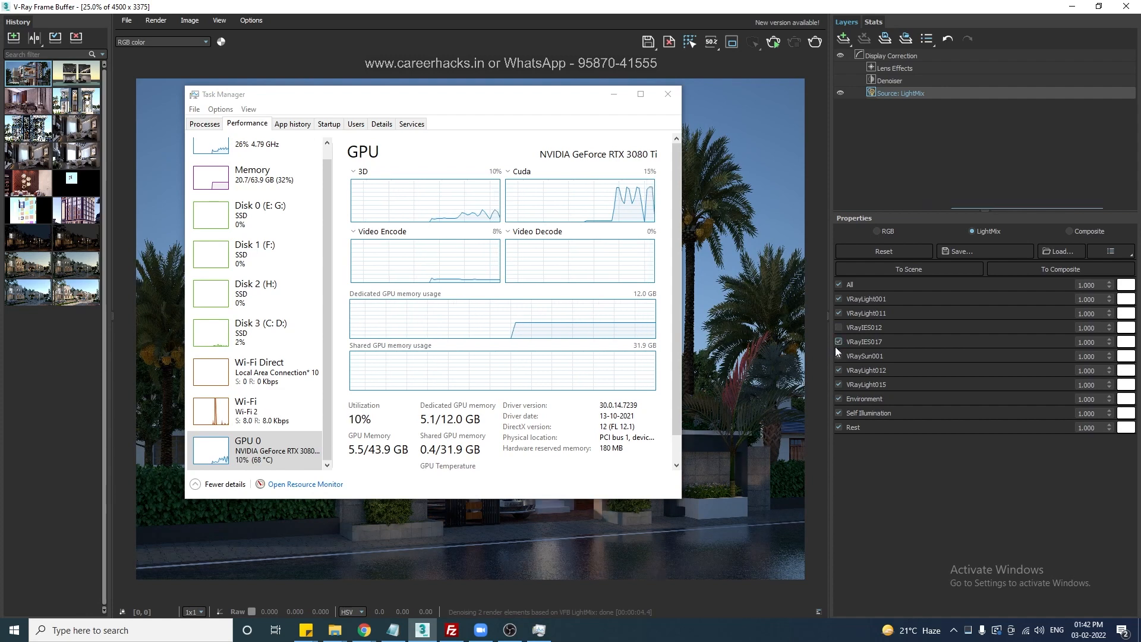
pyautogui.click(839, 327)
pyautogui.click(839, 312)
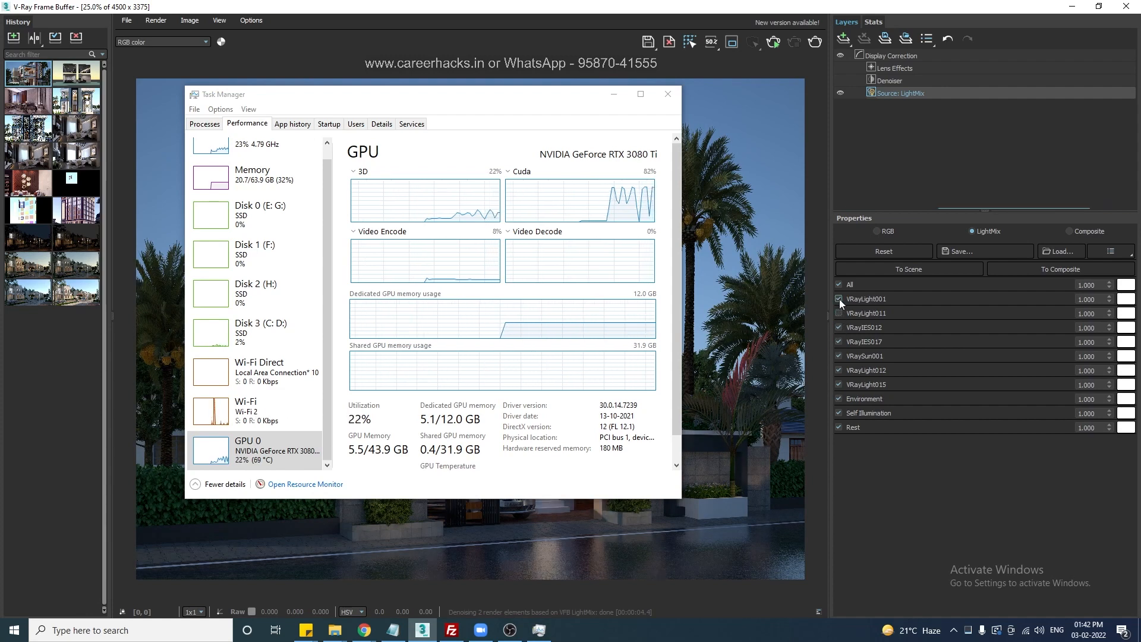
pyautogui.click(839, 299)
pyautogui.click(837, 313)
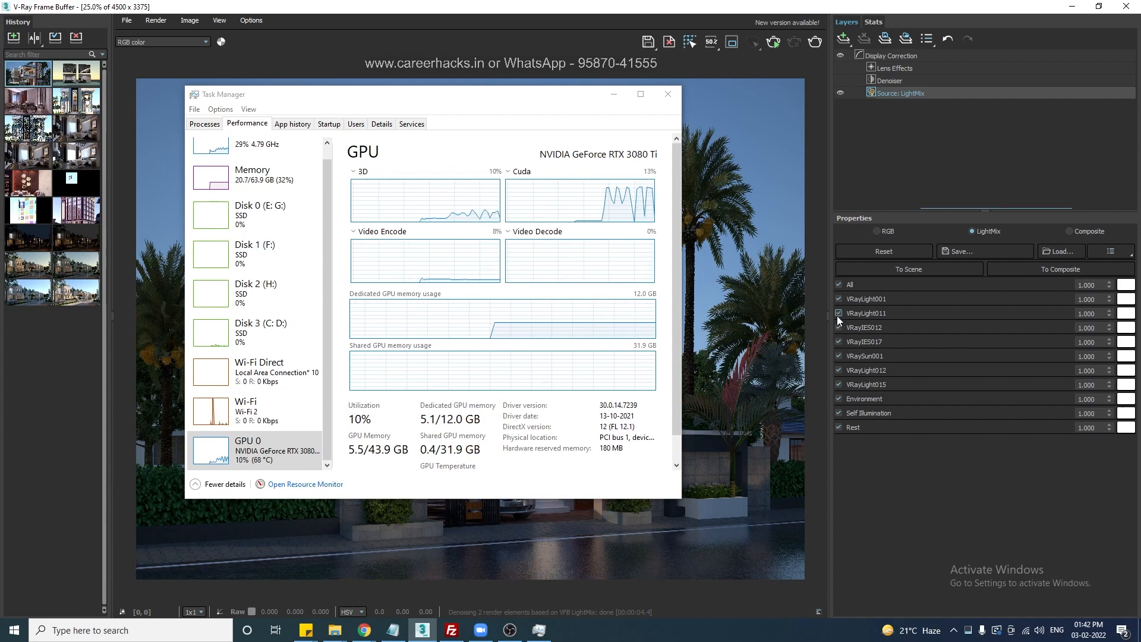
pyautogui.click(838, 313)
pyautogui.click(839, 327)
pyautogui.click(839, 327)
pyautogui.click(839, 342)
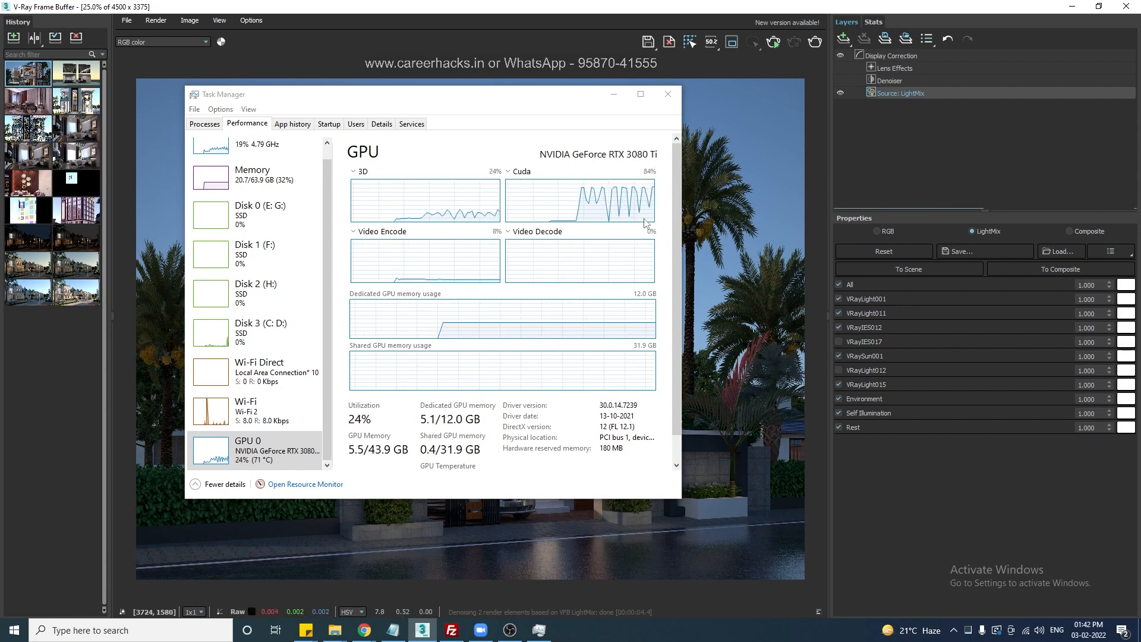
pyautogui.click(669, 94)
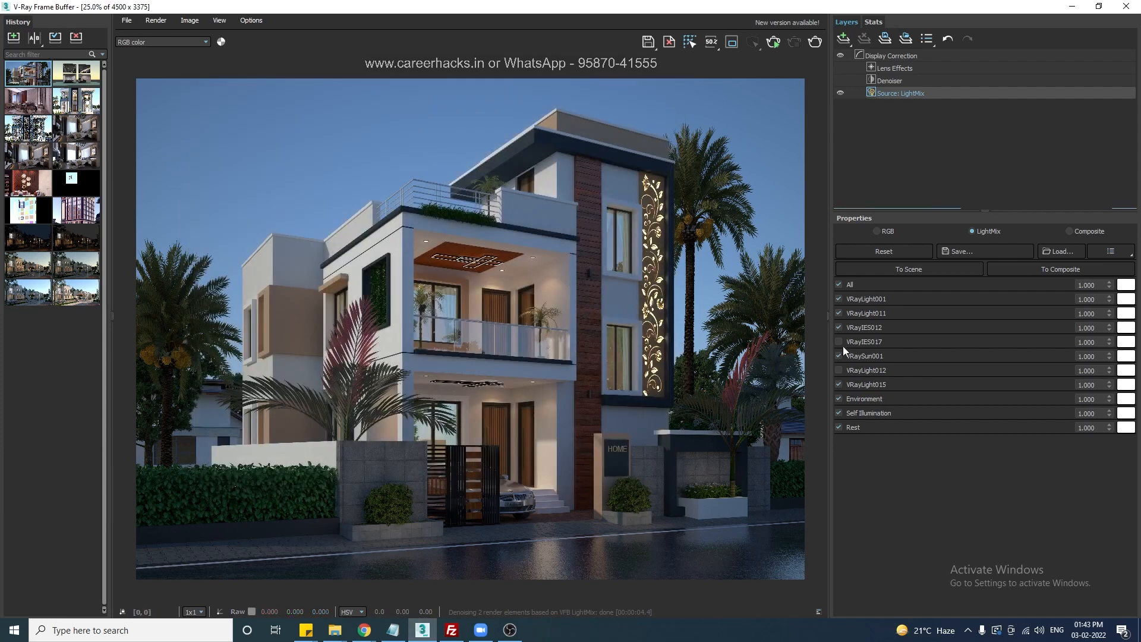
# Turn VRayIES017 and VRayLight012 back on and recheck VRayLight001 and VRayLight012
pyautogui.click(840, 342)
pyautogui.click(839, 370)
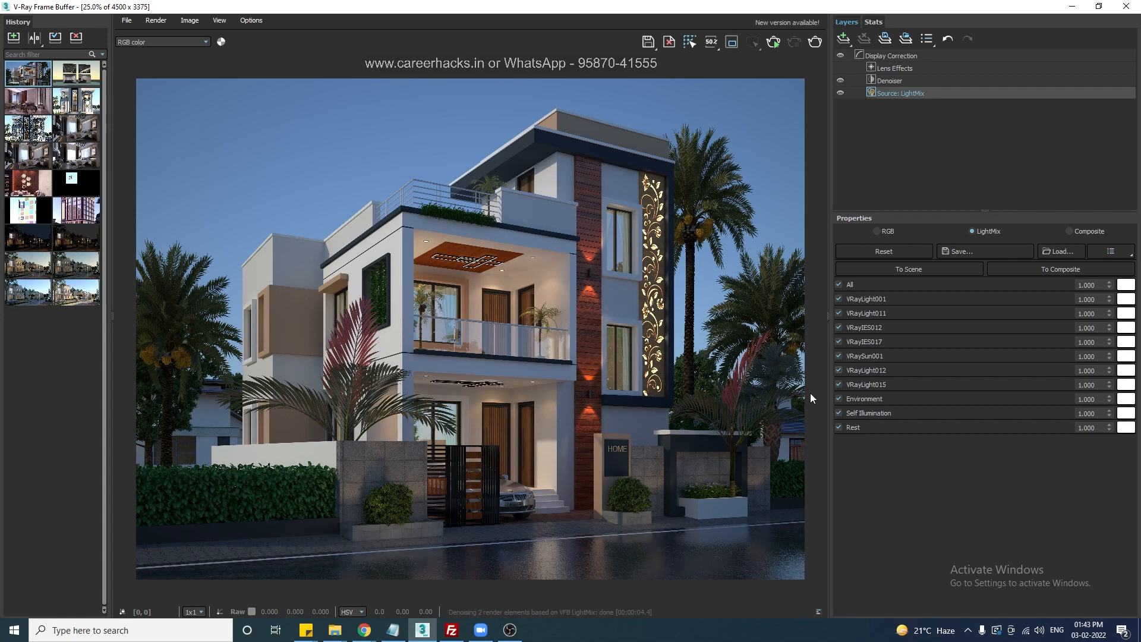
pyautogui.click(838, 298)
pyautogui.click(838, 298)
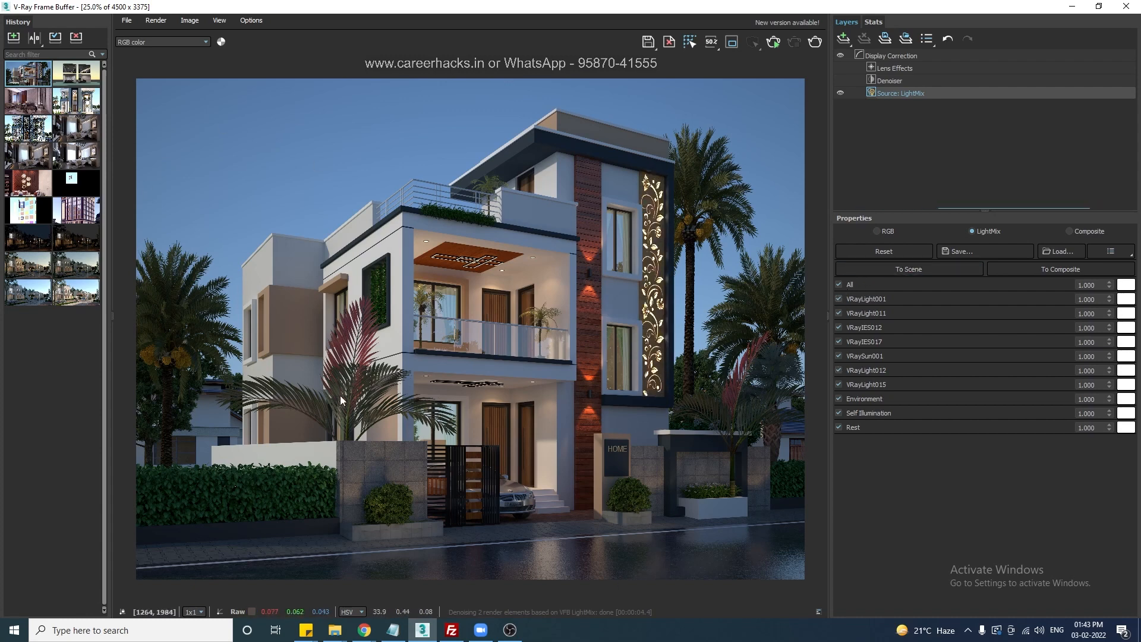
pyautogui.click(839, 370)
pyautogui.click(838, 370)
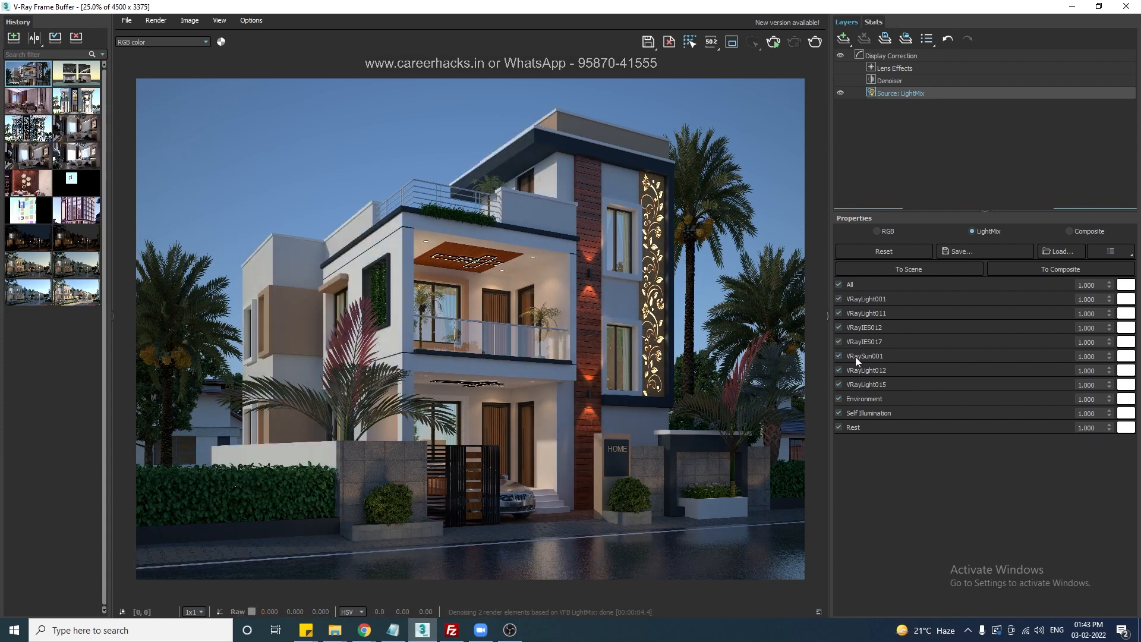
# Raise the VRaySun001 multiplier to 2.000, then to 3.000
pyautogui.doubleClick(1087, 355)
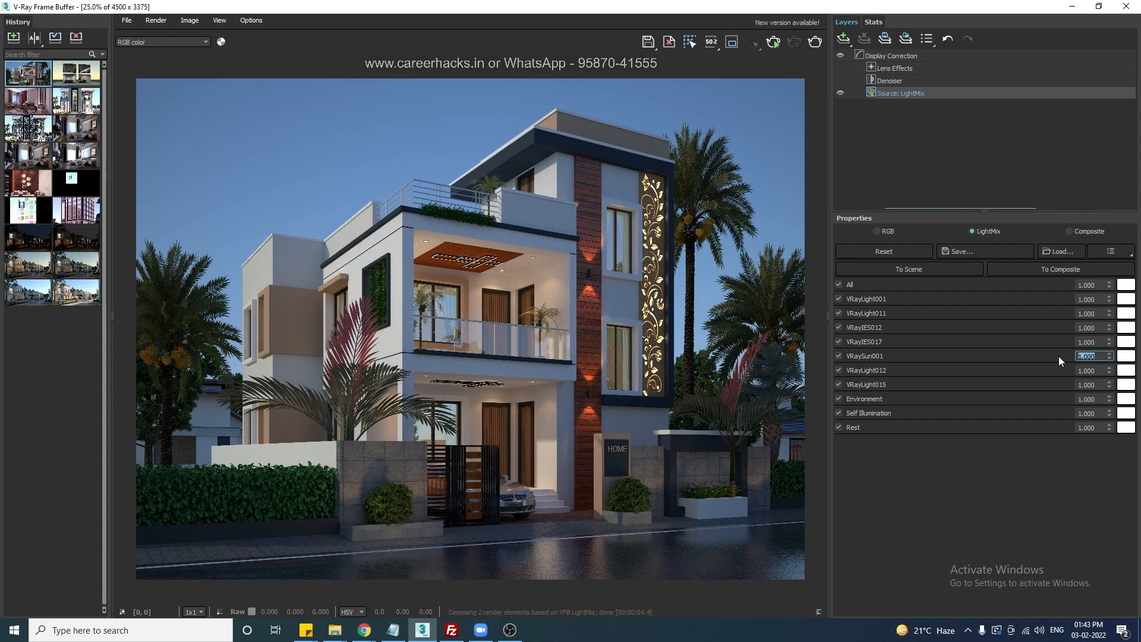
pyautogui.write('2')
pyautogui.press('Return')
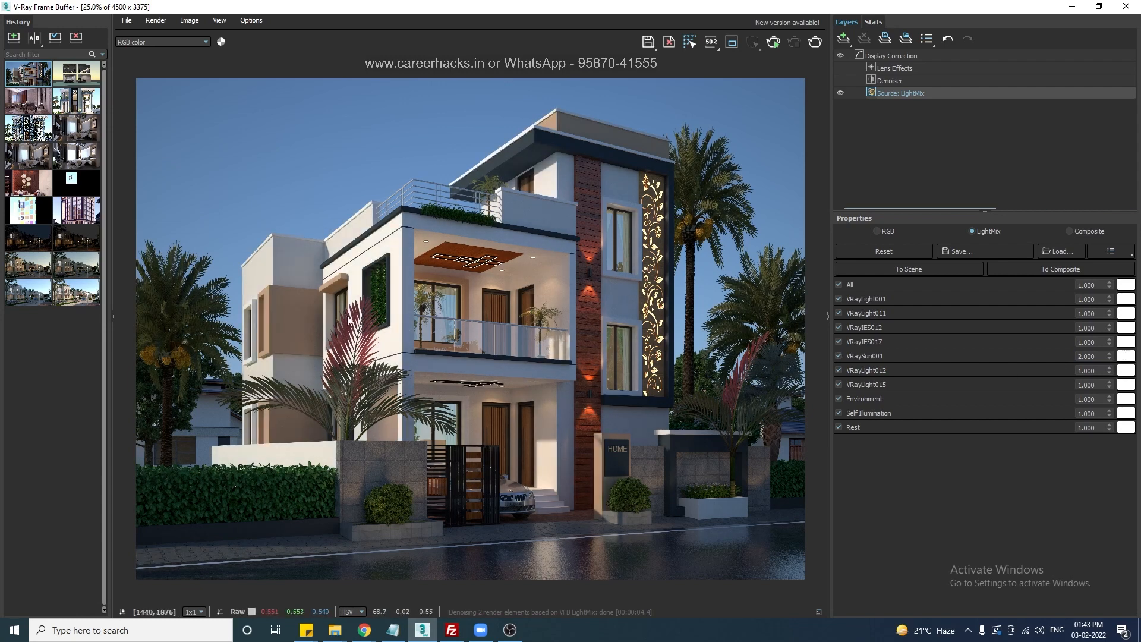
pyautogui.doubleClick(1085, 356)
pyautogui.write('3')
pyautogui.press('Return')
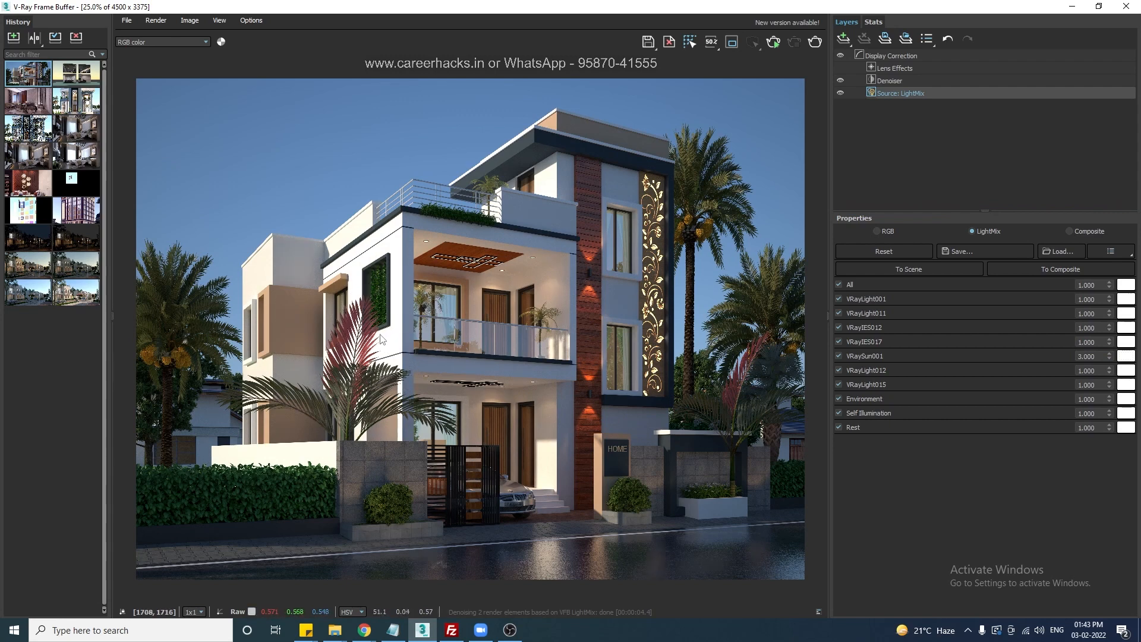
pyautogui.press('ctrl')
# Add an Exposure layer with highlight burn 0.775, and lower VRaySun001 in LightMix to 2.000
pyautogui.click(886, 56)
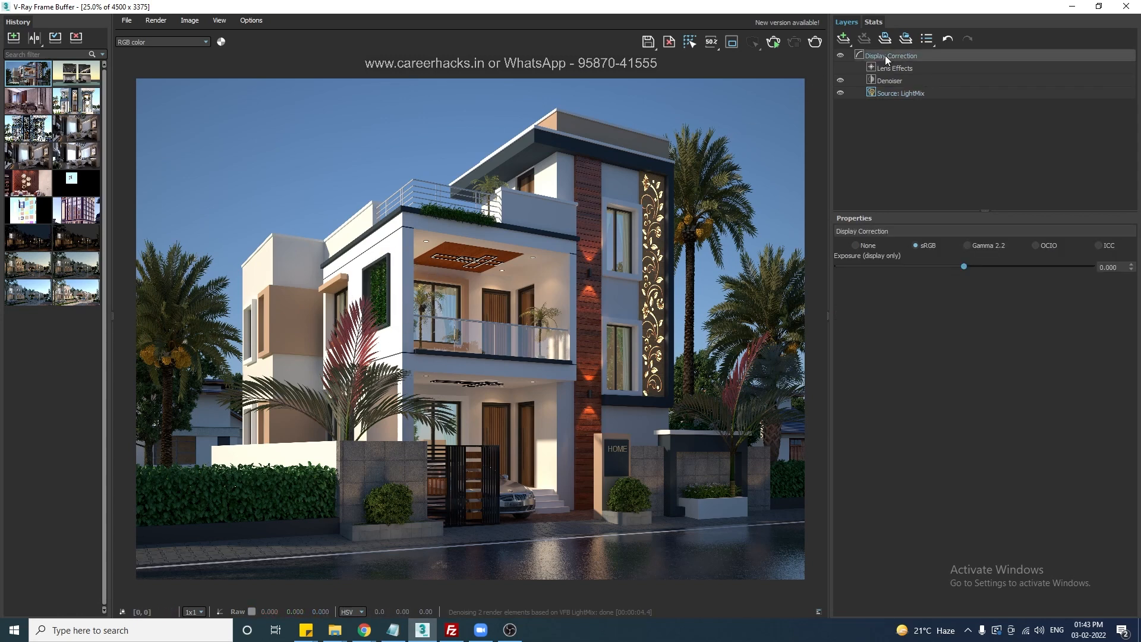
pyautogui.click(847, 42)
pyautogui.click(857, 109)
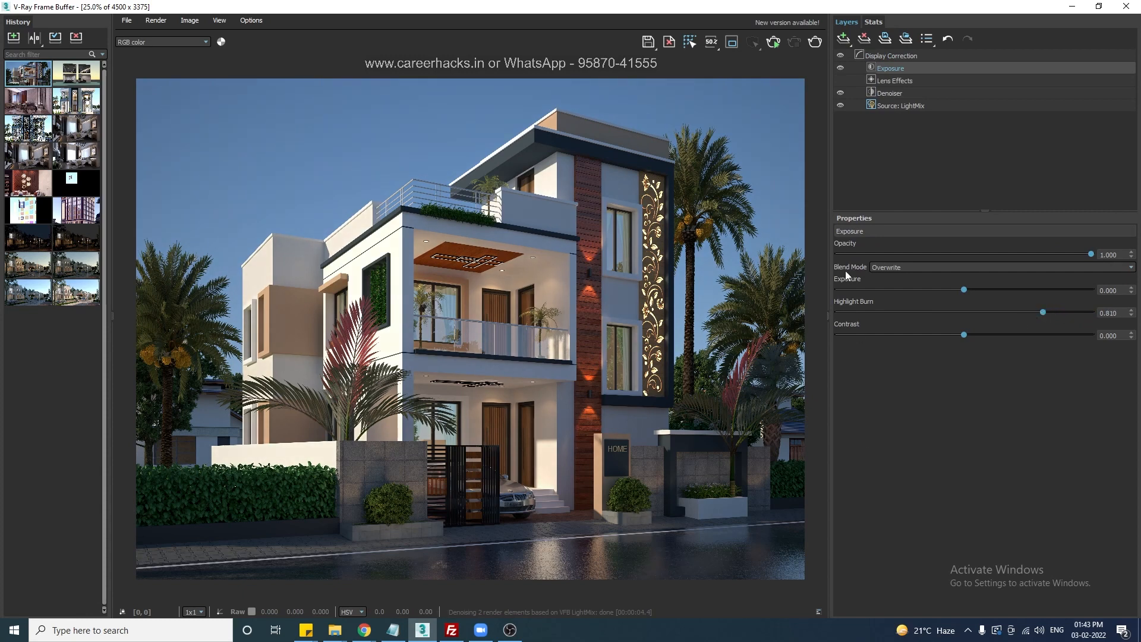
pyautogui.moveTo(965, 290); pyautogui.dragTo(1001, 290)
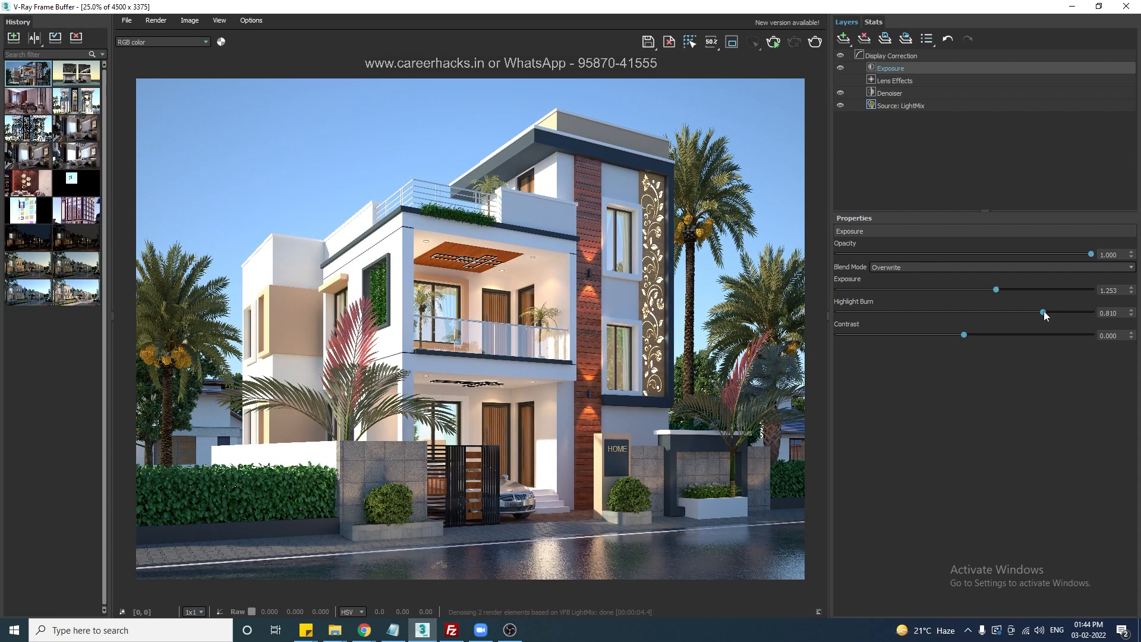
pyautogui.moveTo(1044, 312); pyautogui.dragTo(1035, 312)
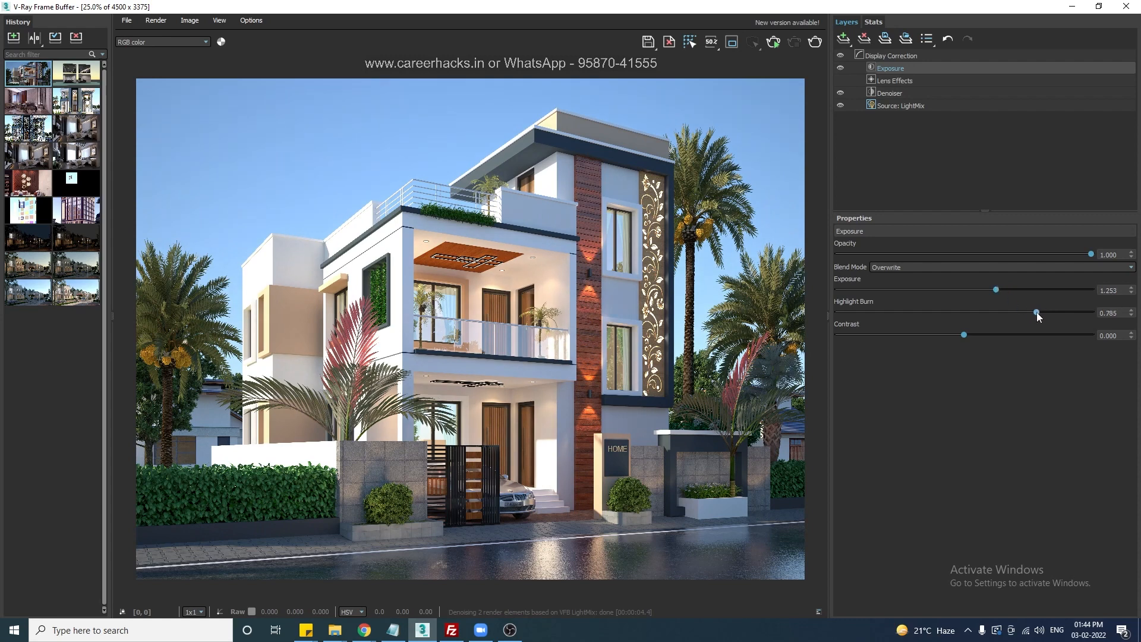
pyautogui.click(942, 107)
pyautogui.click(1110, 359)
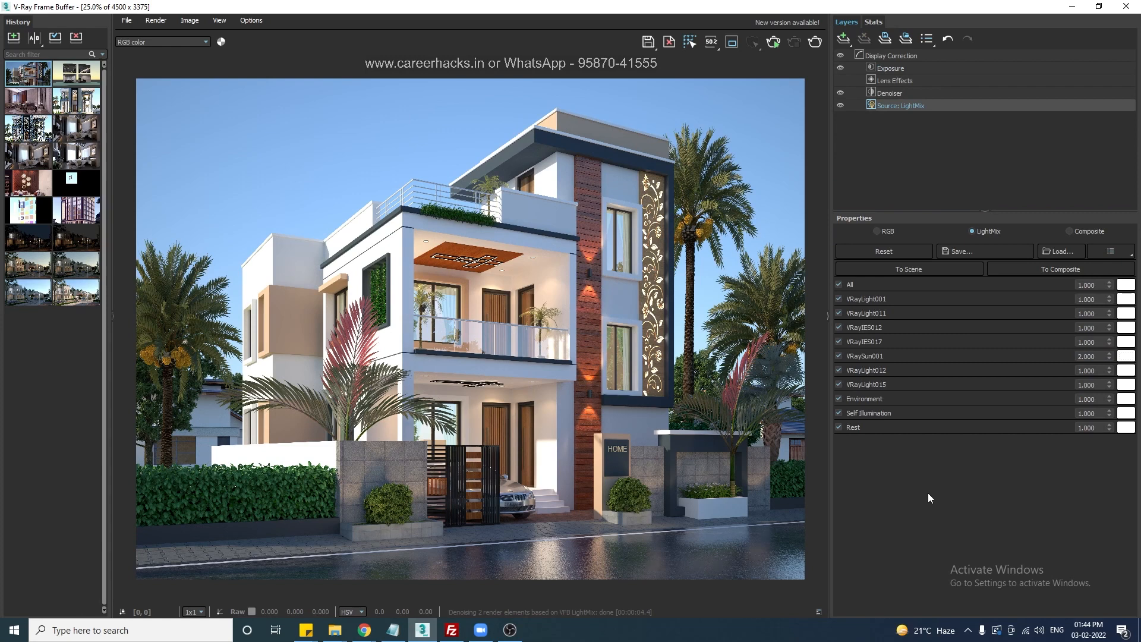
# Switch off VRayLight011 and VRayIES012 in LightMix, leaving VRayIES017 and the sun on after comparing
pyautogui.click(839, 313)
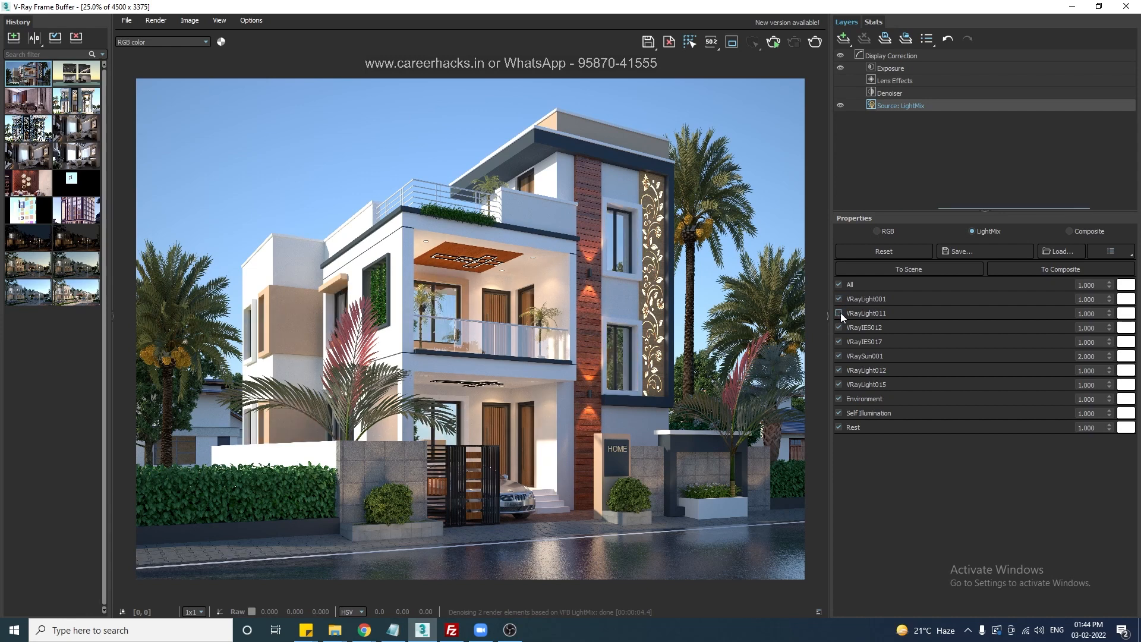
pyautogui.click(839, 327)
pyautogui.click(837, 342)
pyautogui.click(838, 342)
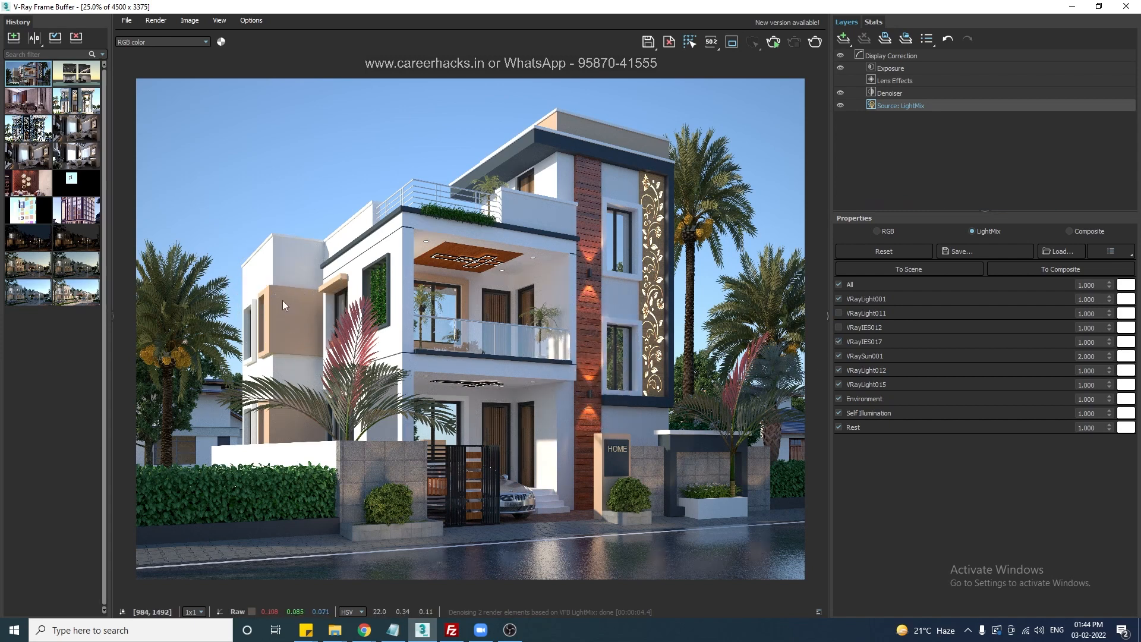
pyautogui.click(841, 343)
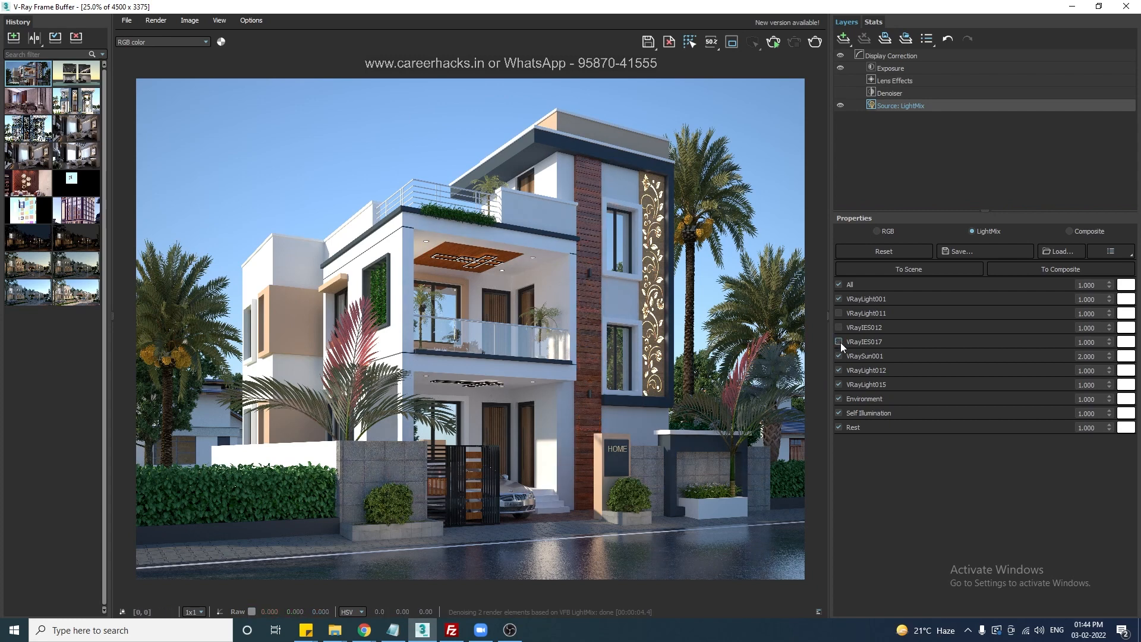
pyautogui.click(840, 343)
pyautogui.click(839, 355)
pyautogui.click(839, 355)
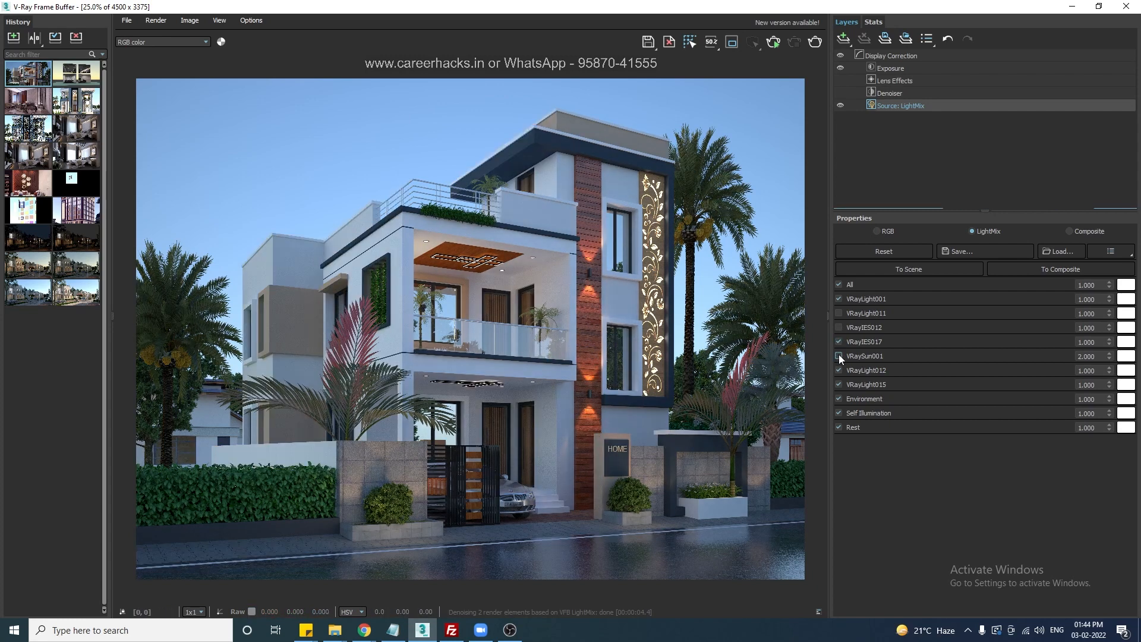
# Switch off VRayLight012 and VRayLight015, keeping the environment light on after comparing
pyautogui.click(838, 370)
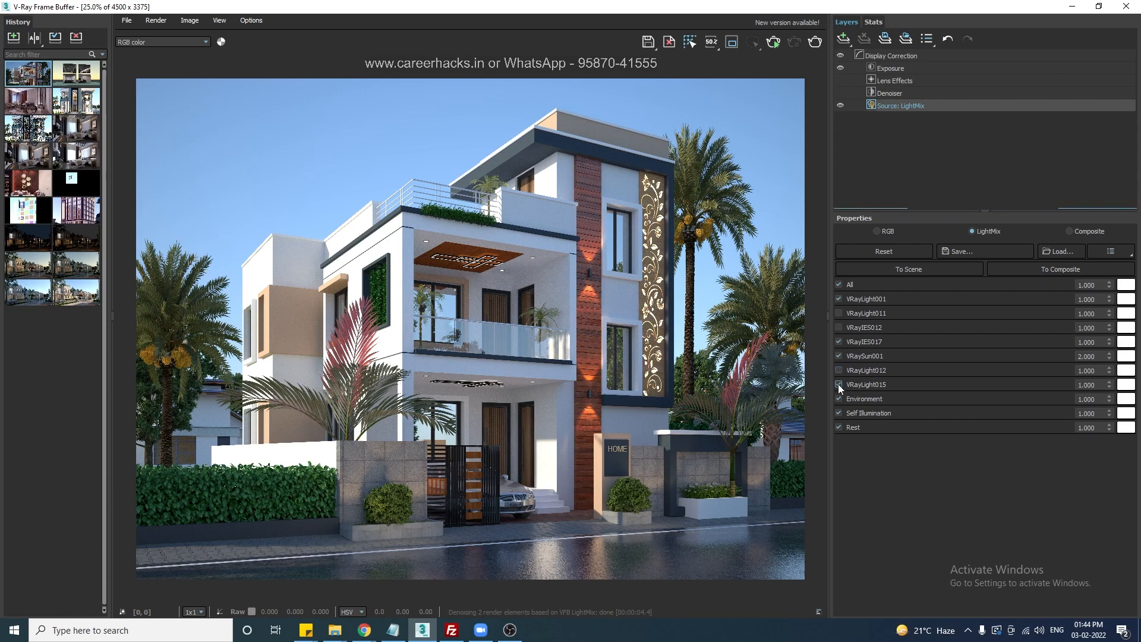
pyautogui.click(839, 384)
pyautogui.click(838, 384)
pyautogui.click(840, 384)
pyautogui.click(839, 398)
pyautogui.click(839, 398)
pyautogui.click(840, 413)
pyautogui.click(839, 413)
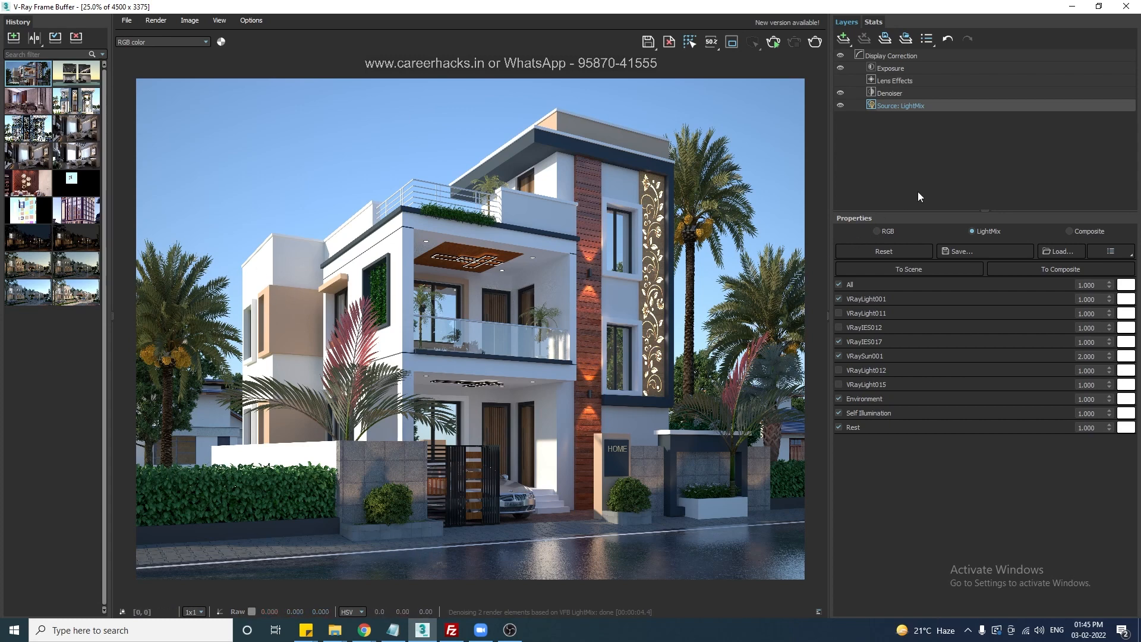
# Add a White Balance layer above Exposure with temperature about 6360 and magenta-green tint -0.077
pyautogui.click(898, 137)
pyautogui.click(908, 69)
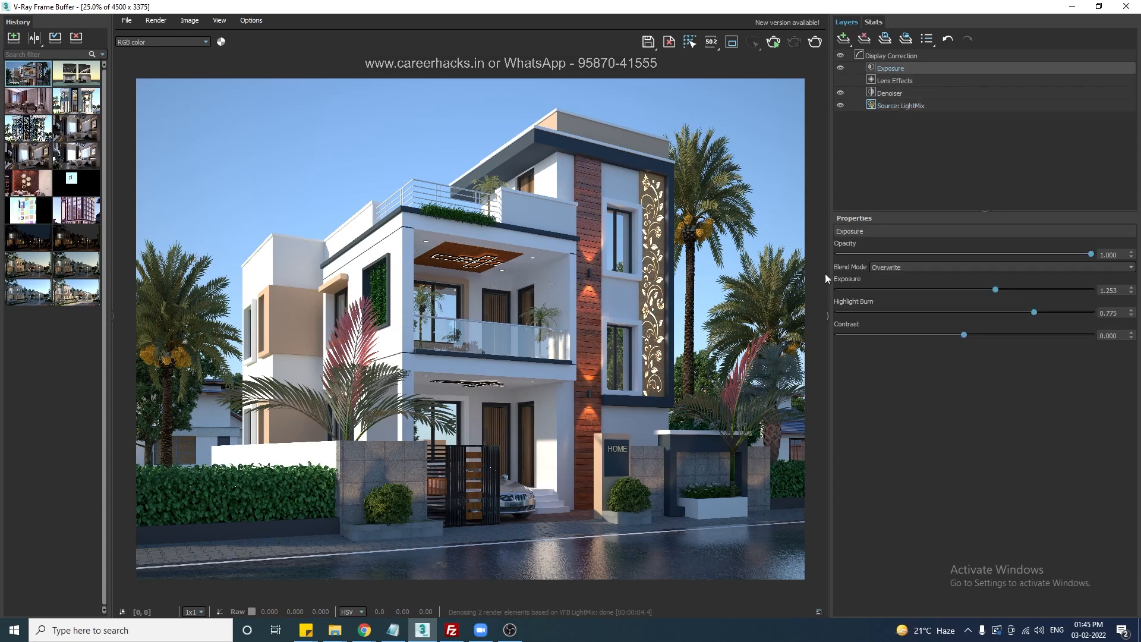
pyautogui.click(844, 38)
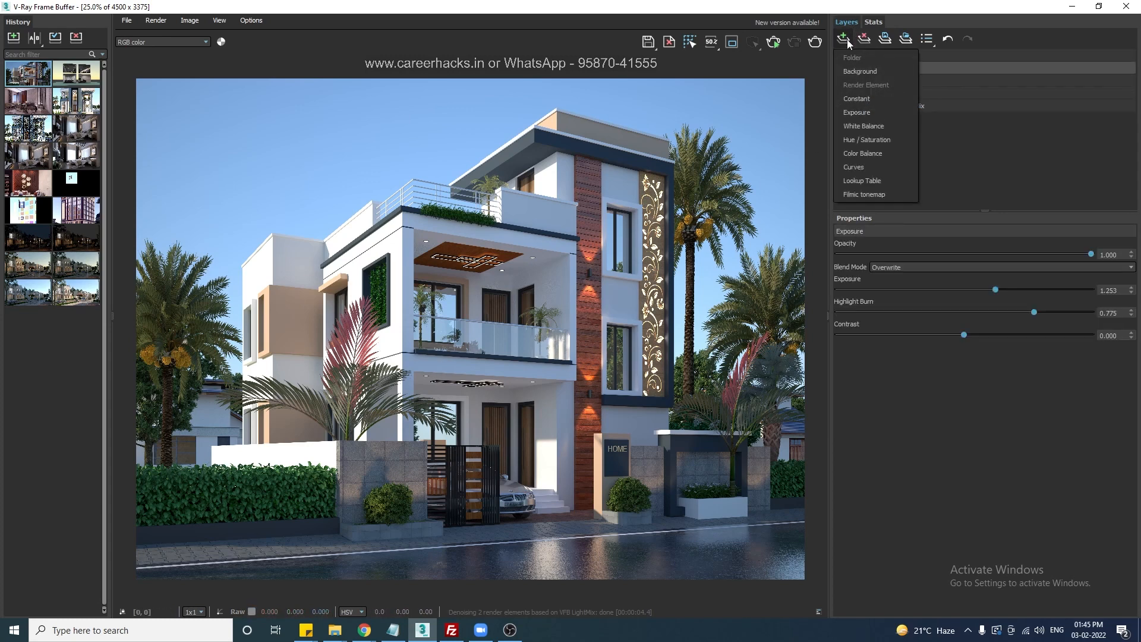
pyautogui.click(867, 126)
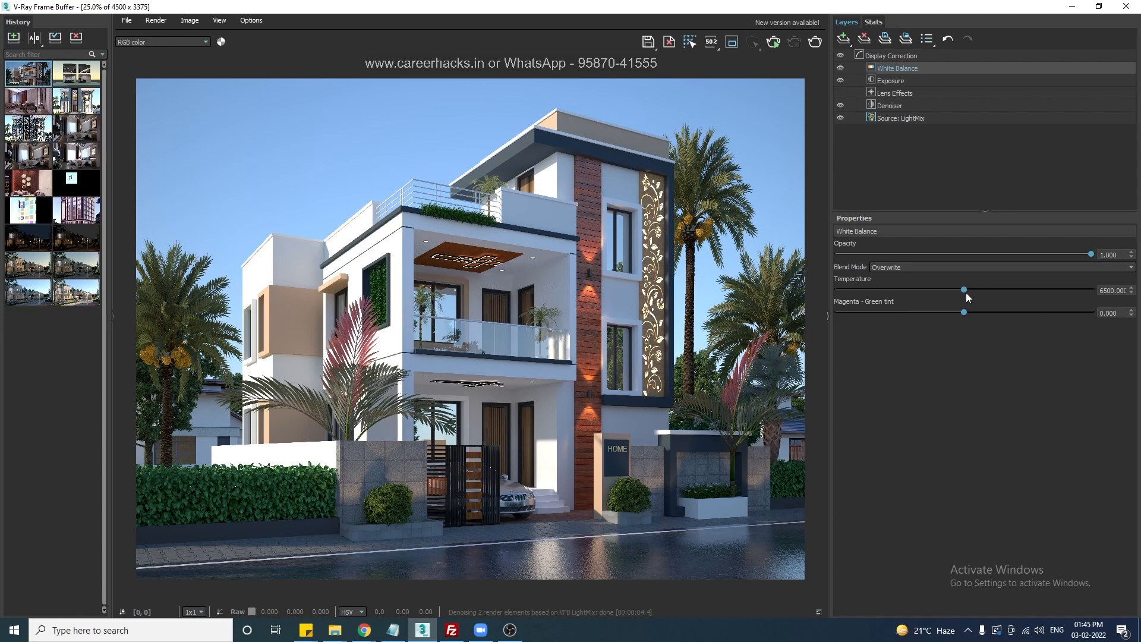
pyautogui.moveTo(964, 289); pyautogui.dragTo(860, 289)
pyautogui.rightClick(1131, 292)
pyautogui.moveTo(964, 312); pyautogui.dragTo(958, 314)
pyautogui.moveTo(965, 290); pyautogui.dragTo(961, 290)
# Add a Color Balance layer to Display Correction with cyan-red 0.002 and magenta-green 0.040
pyautogui.click(912, 149)
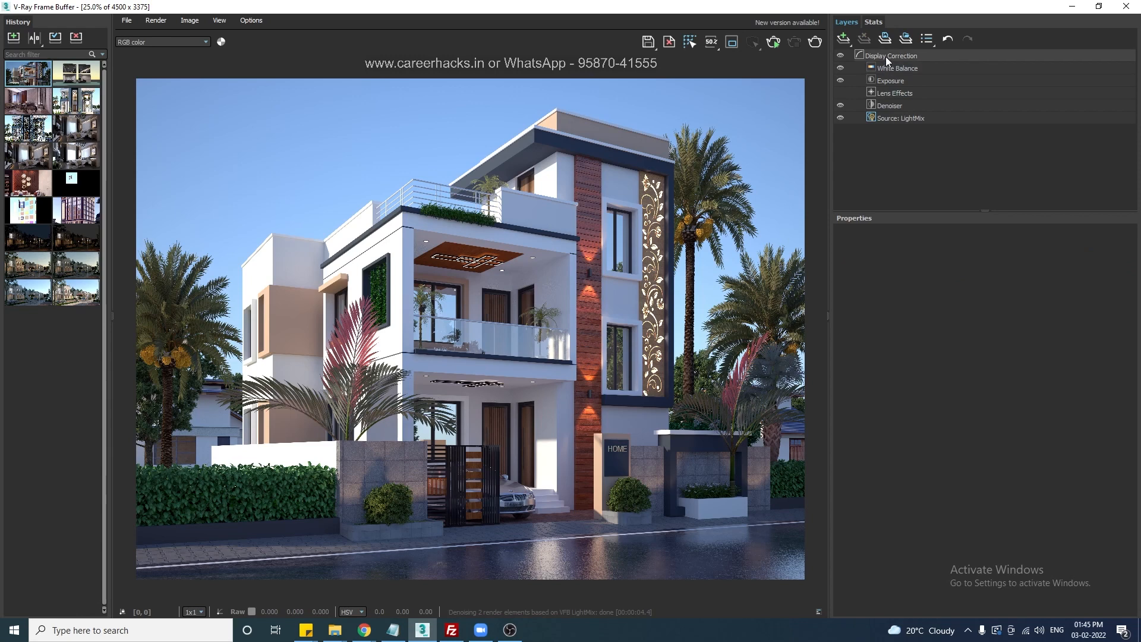
pyautogui.click(886, 56)
pyautogui.click(847, 39)
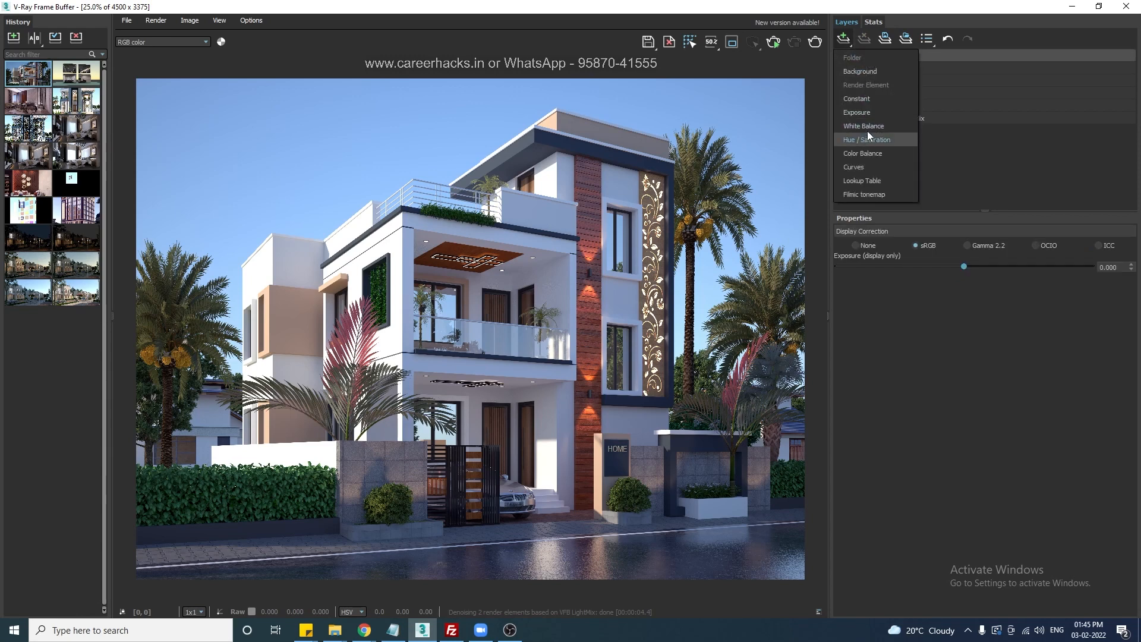
pyautogui.click(876, 153)
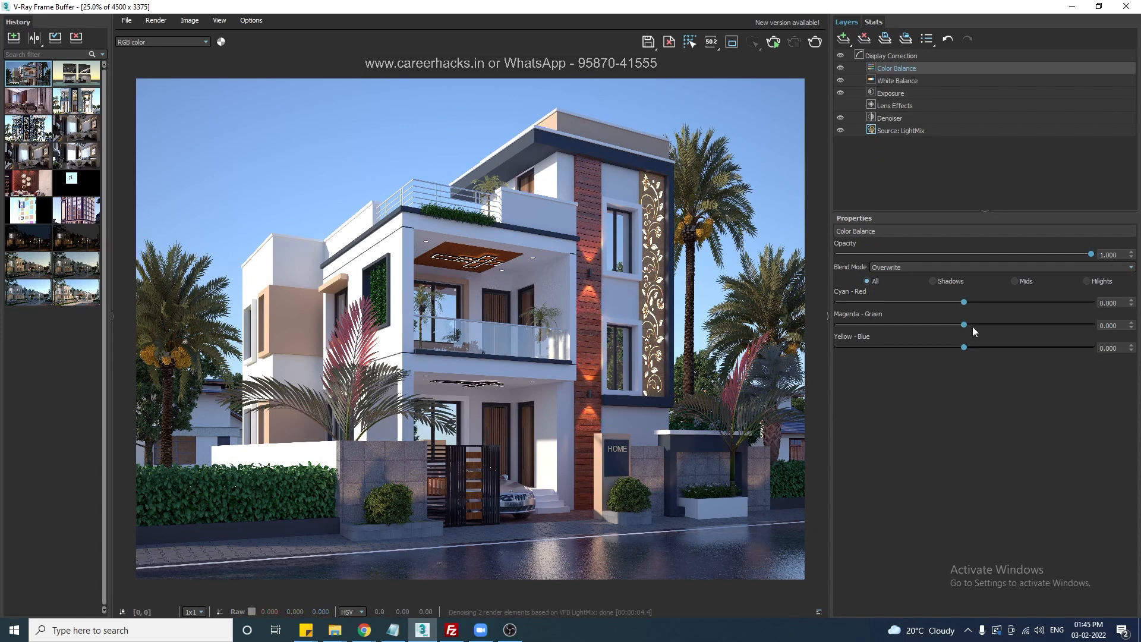
pyautogui.moveTo(965, 325)
pyautogui.mouseDown()
pyautogui.moveTo(978, 324)
pyautogui.moveTo(966, 325)
pyautogui.mouseUp()
pyautogui.moveTo(962, 300); pyautogui.dragTo(965, 301)
pyautogui.click(919, 199)
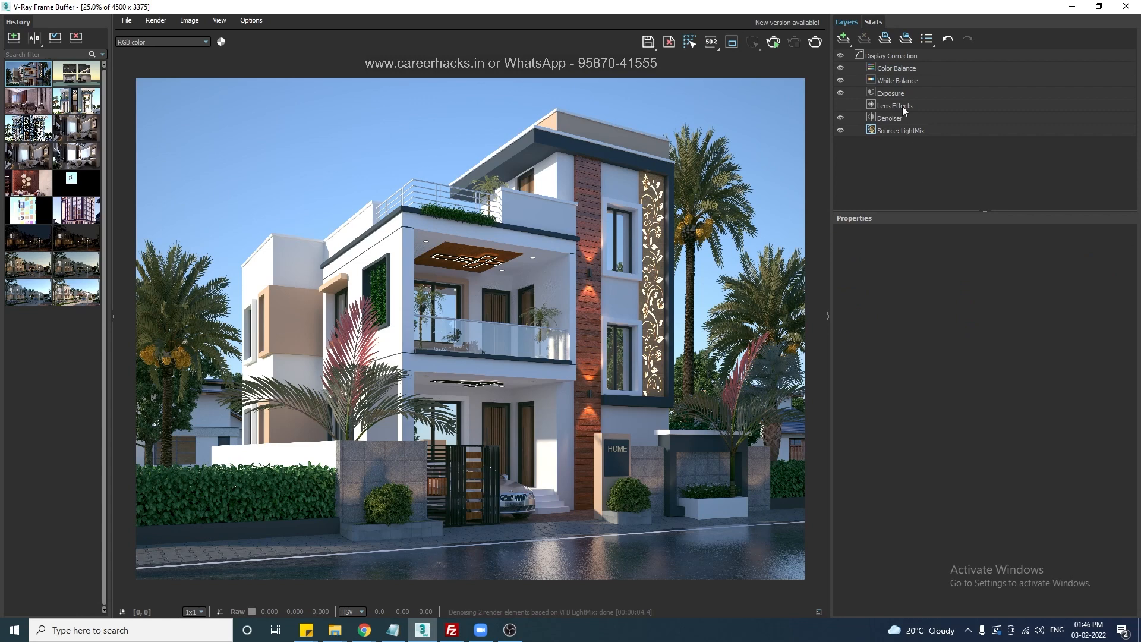
pyautogui.click(897, 56)
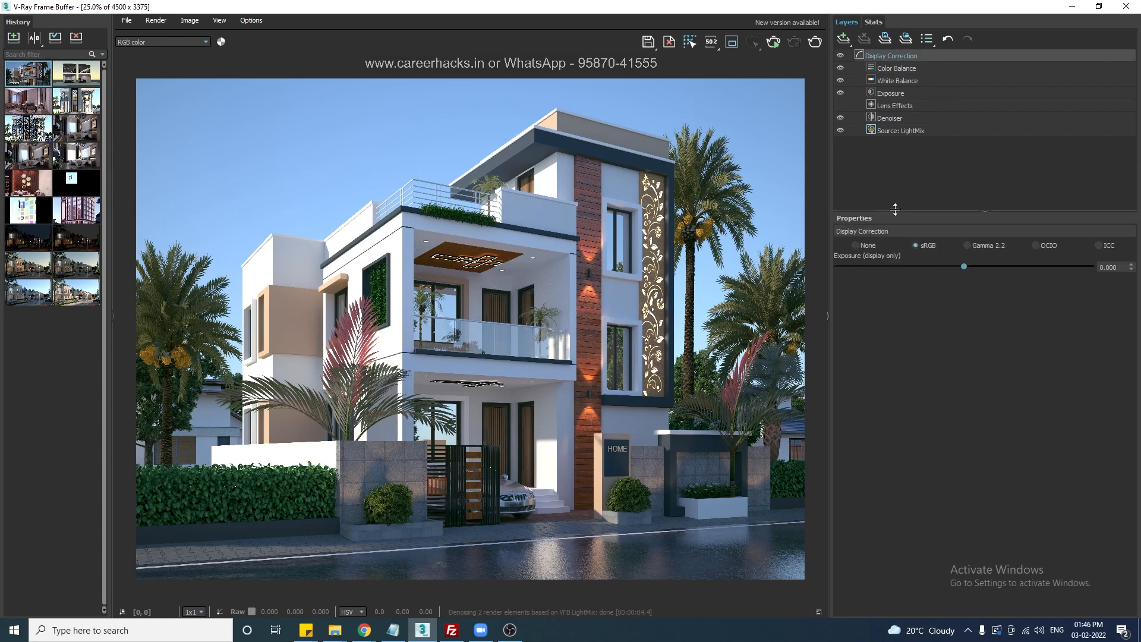
# Add a Background layer to the frame buffer and browse for its image
pyautogui.click(844, 40)
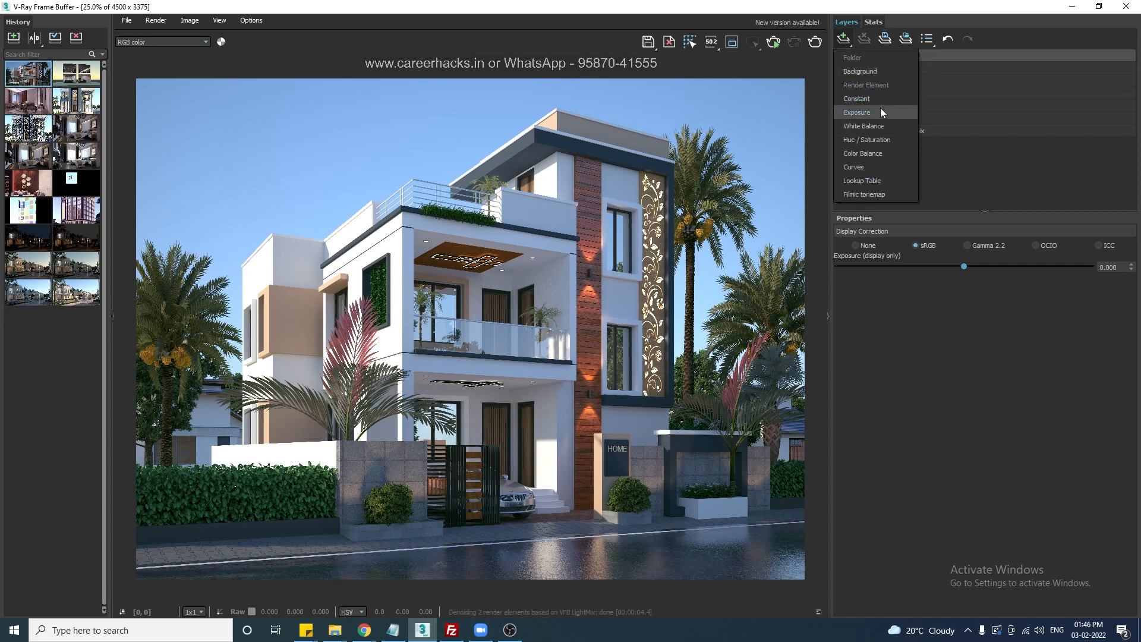
pyautogui.click(872, 73)
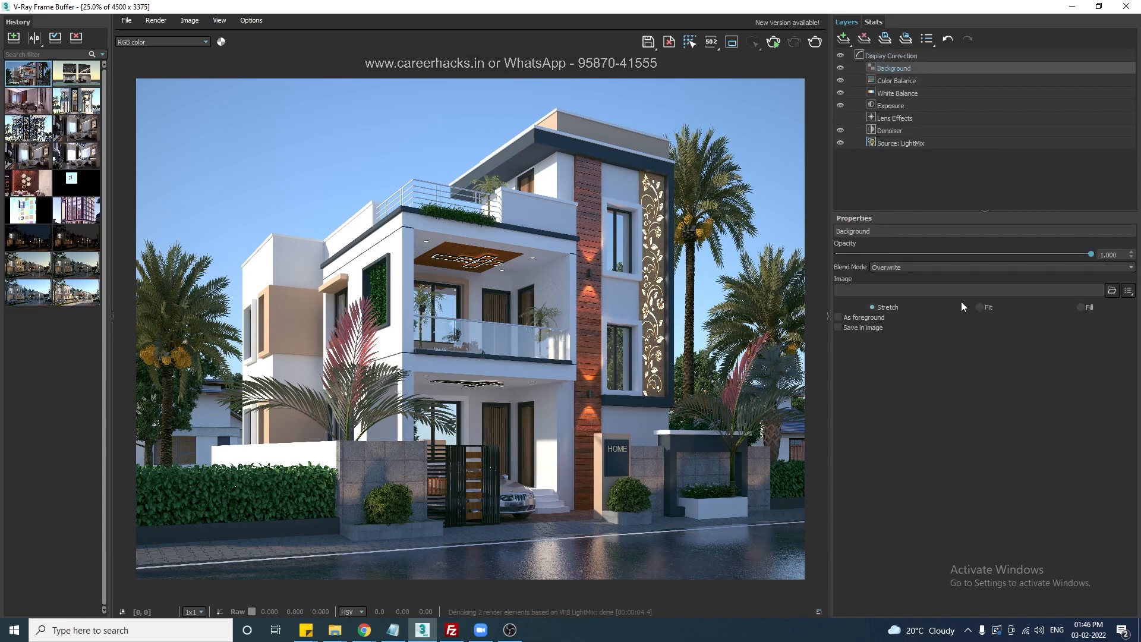
pyautogui.click(1112, 290)
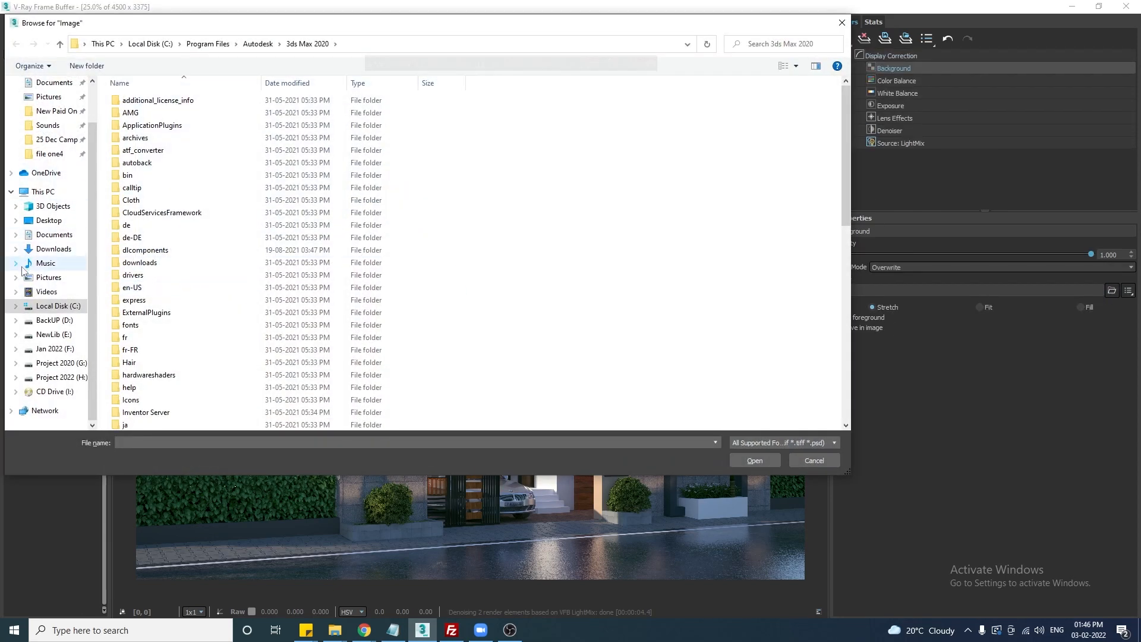
pyautogui.click(41, 192)
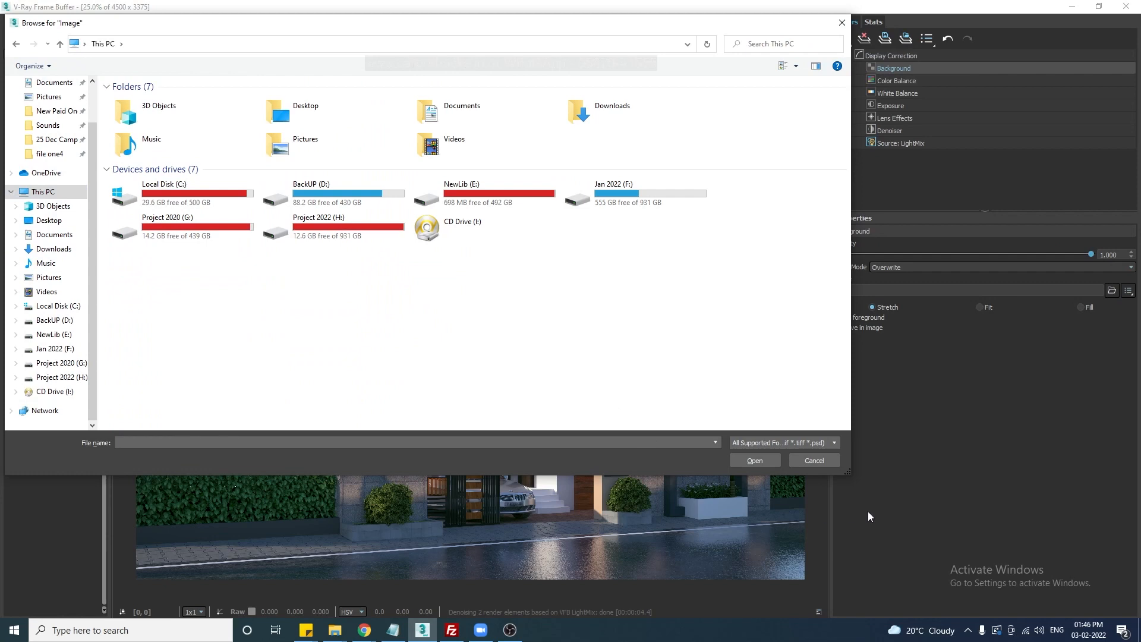
pyautogui.moveTo(847, 476); pyautogui.dragTo(1091, 605)
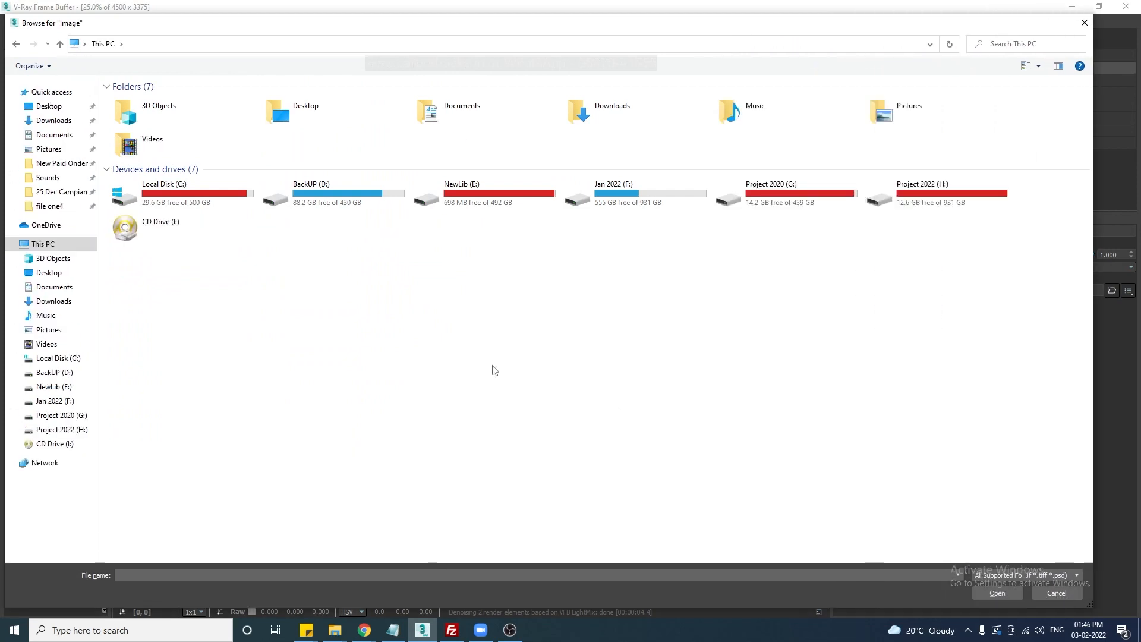
pyautogui.doubleClick(318, 211)
pyautogui.press('BackSpace')
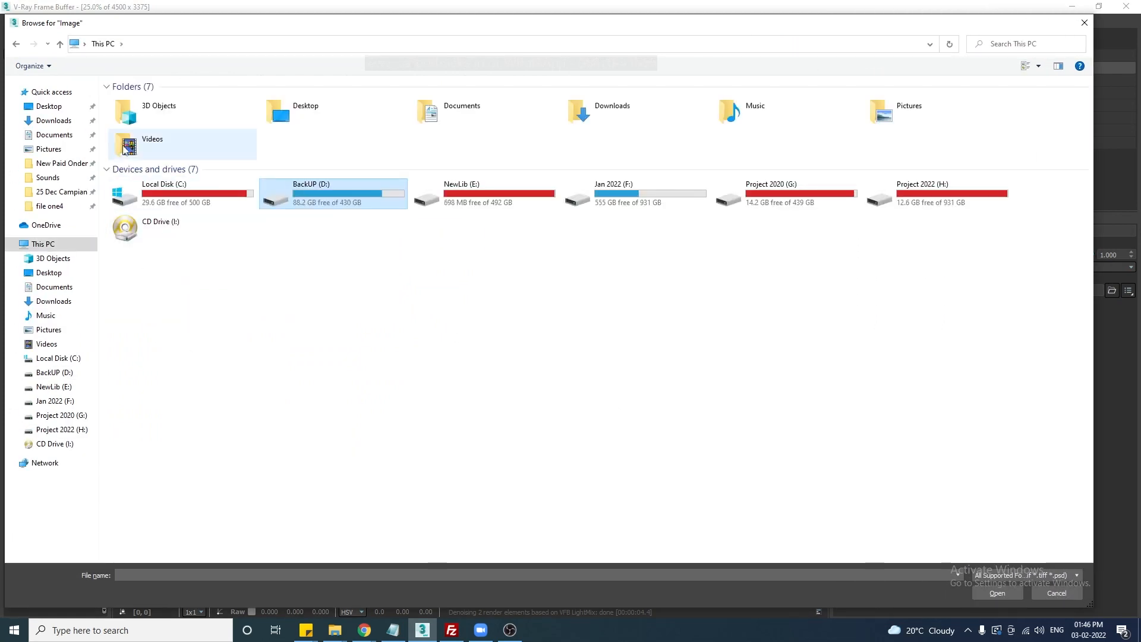
pyautogui.doubleClick(537, 124)
pyautogui.press('BackSpace')
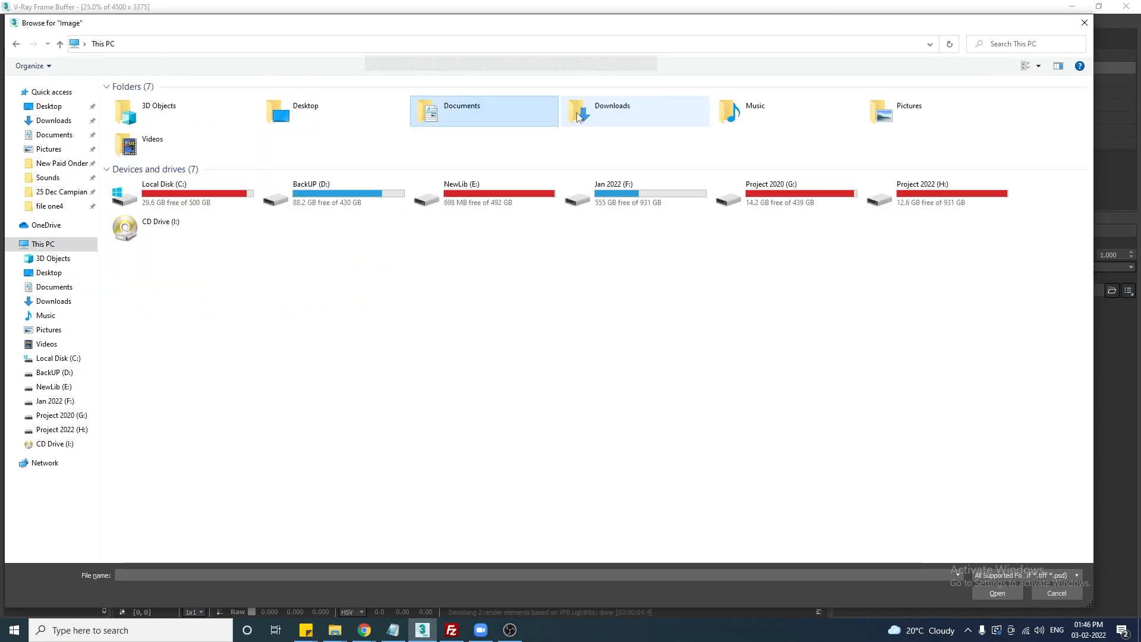
pyautogui.doubleClick(580, 118)
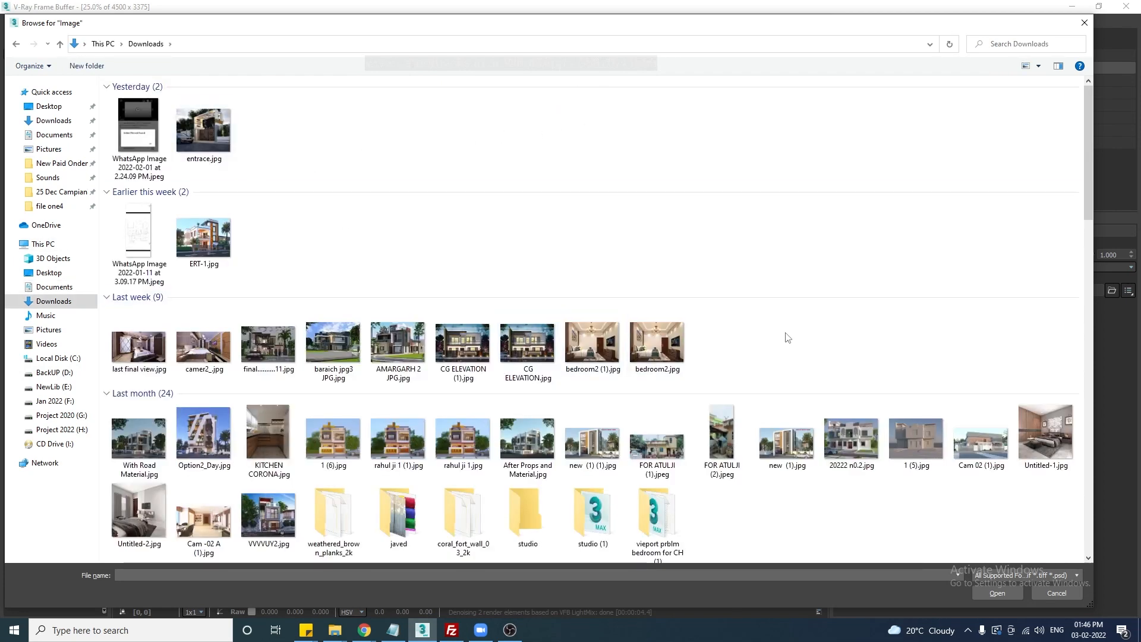
pyautogui.scroll(-5, 787, 337)
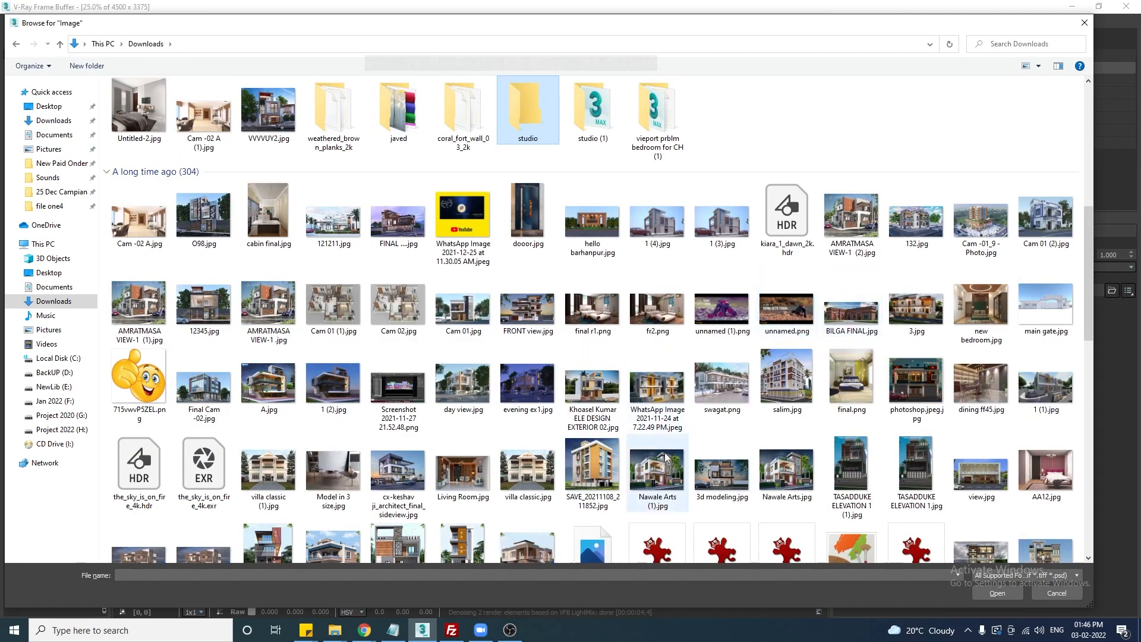
pyautogui.scroll(-3, 666, 456)
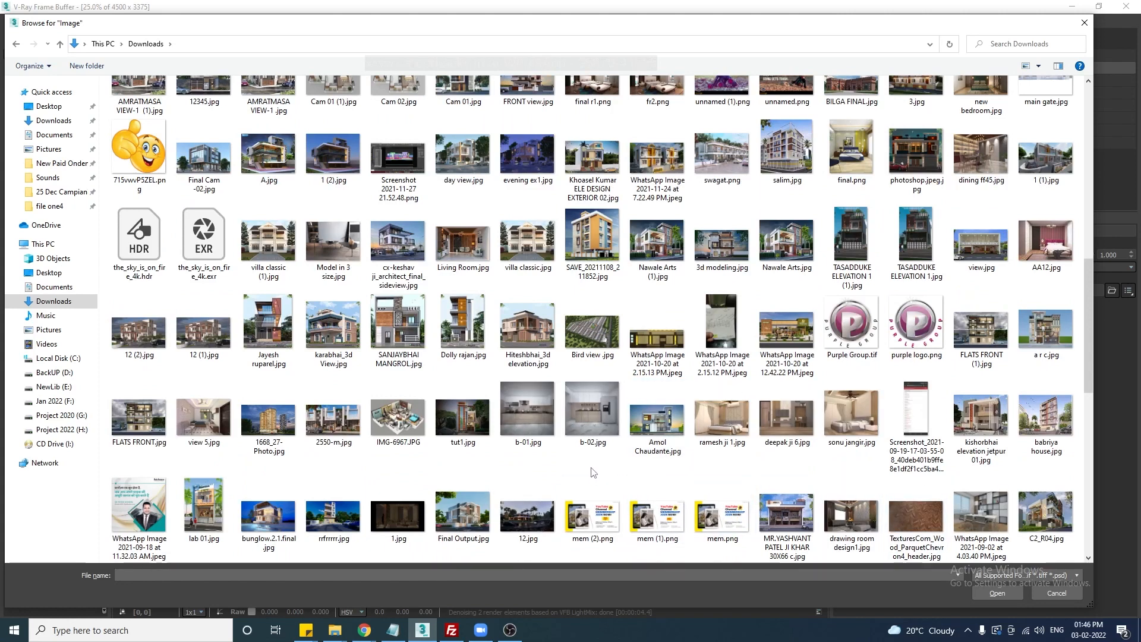
pyautogui.scroll(-10, 592, 477)
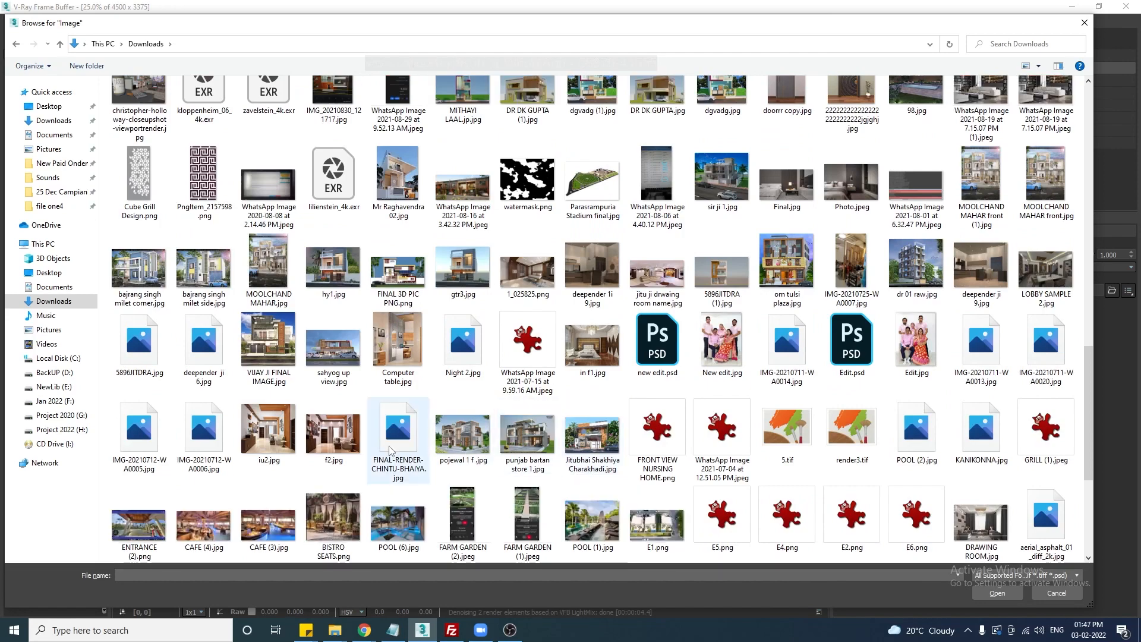
pyautogui.scroll(-5, 590, 474)
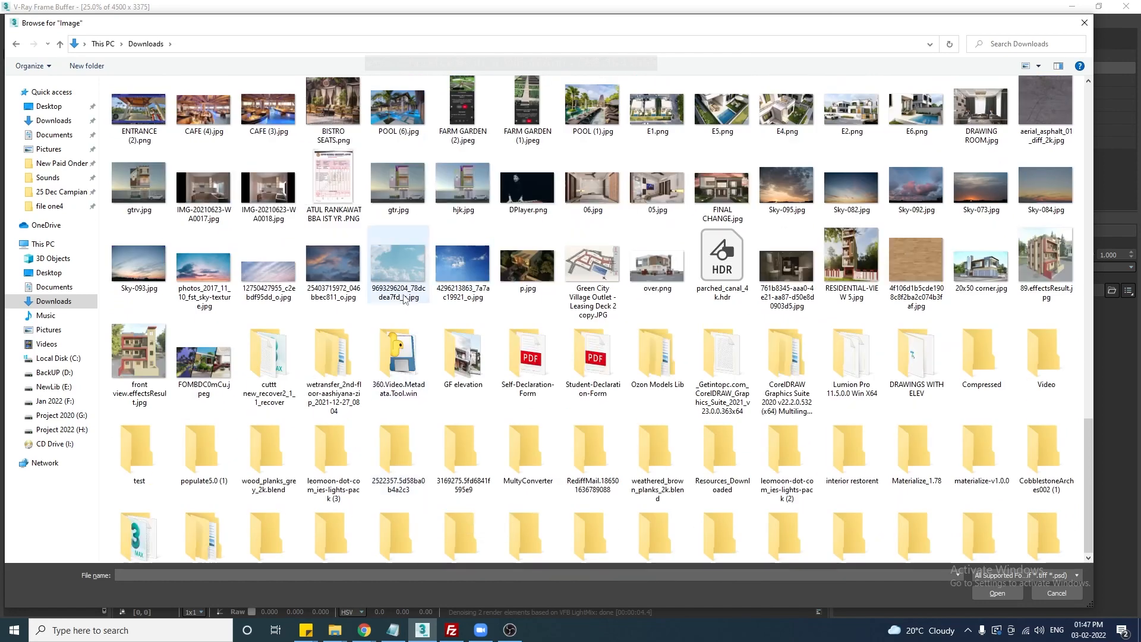
pyautogui.doubleClick(406, 266)
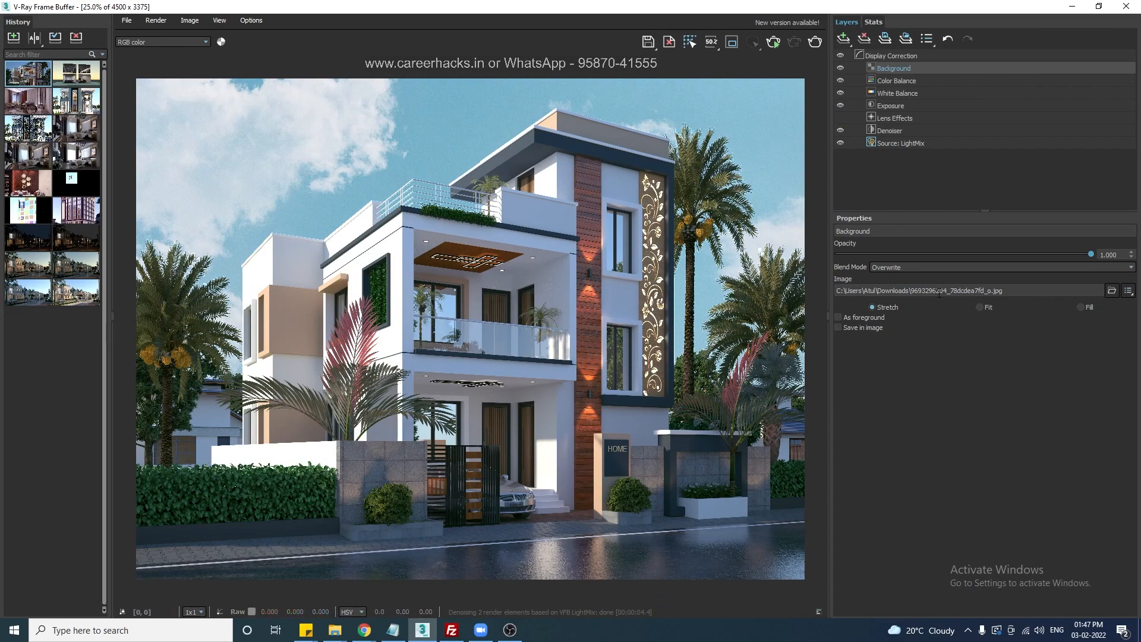
# Zoom in on the palm tree and hide the sky Background layer
pyautogui.doubleClick(731, 159)
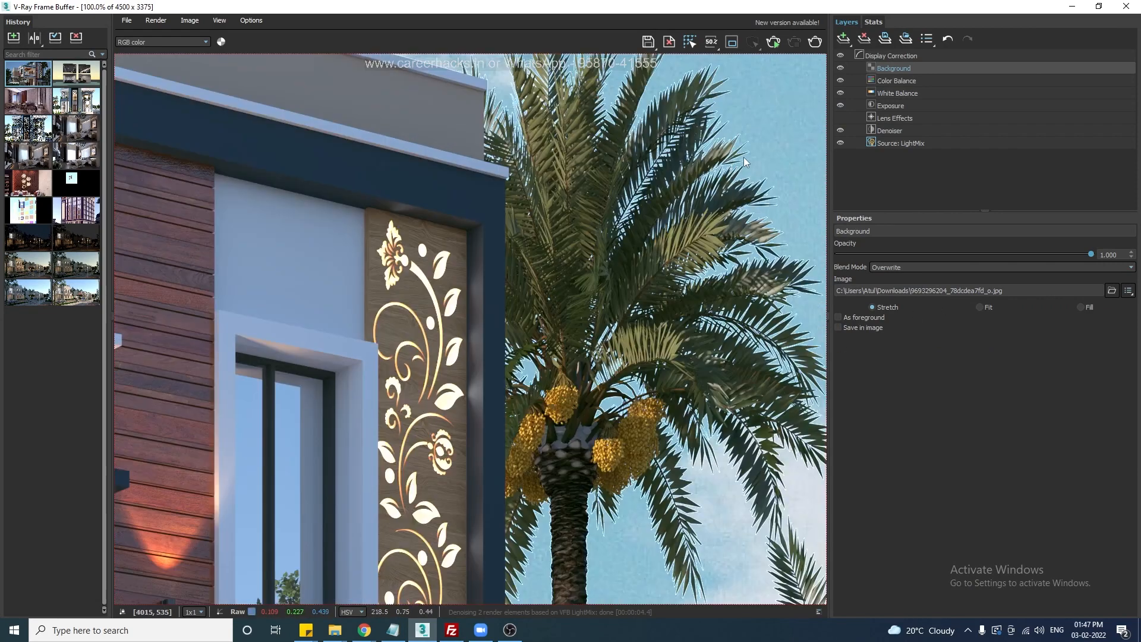
pyautogui.scroll(-2, 631, 245)
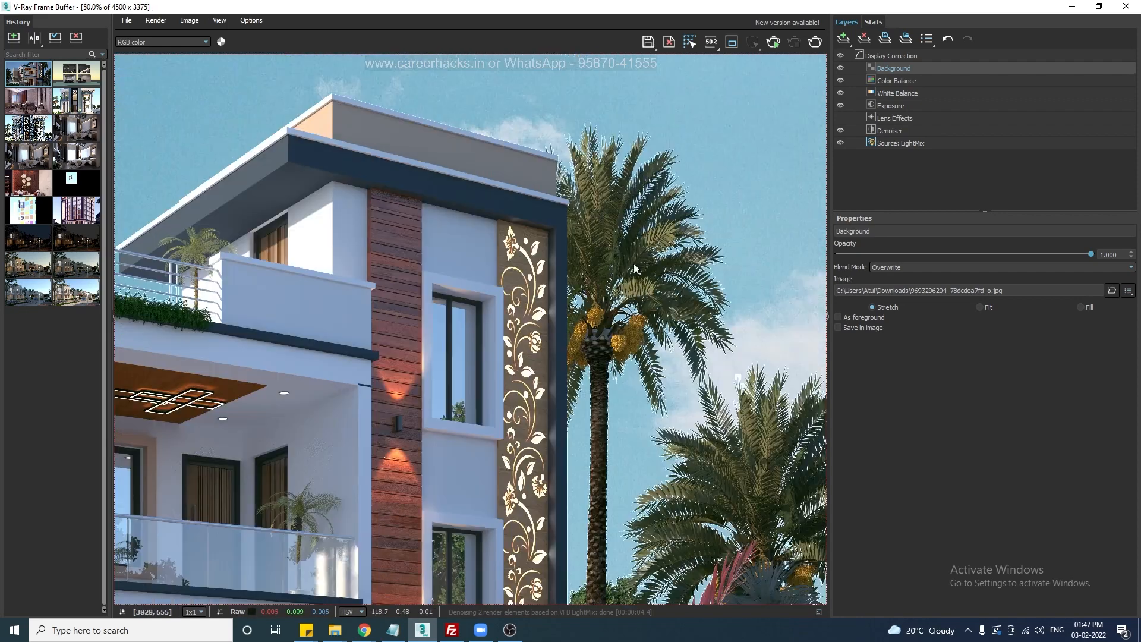
pyautogui.click(840, 68)
pyautogui.scroll(3, 716, 165)
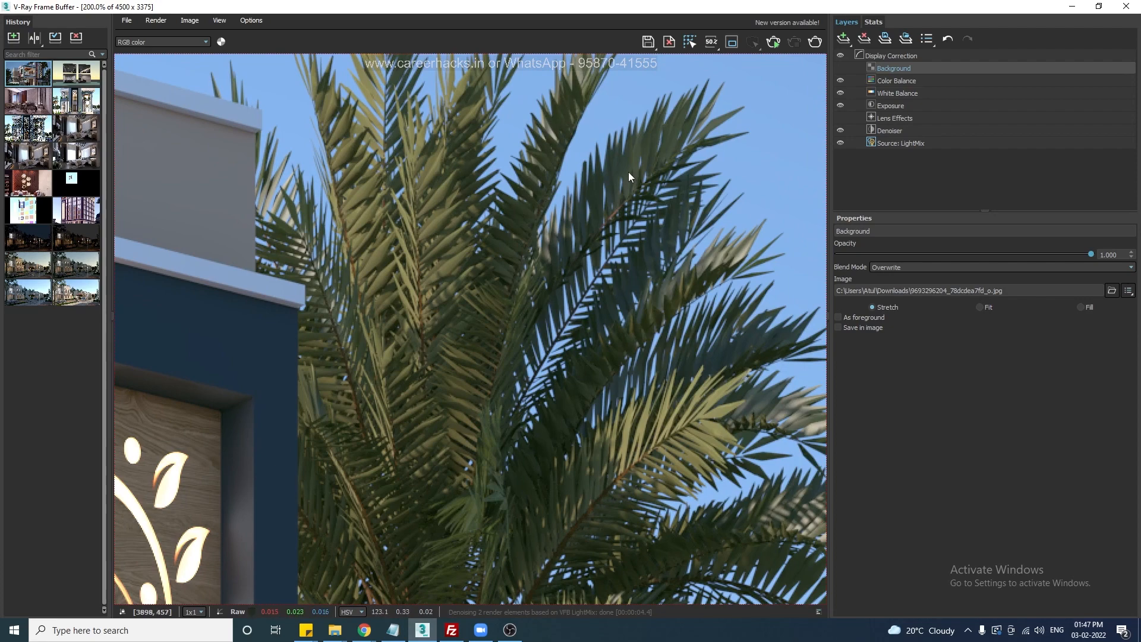
# Shrink the frame buffer to reveal the scene and bring up the Slate Material Editor
pyautogui.scroll(1, 629, 175)
pyautogui.moveTo(673, 8); pyautogui.dragTo(577, 443)
pyautogui.click(759, 39)
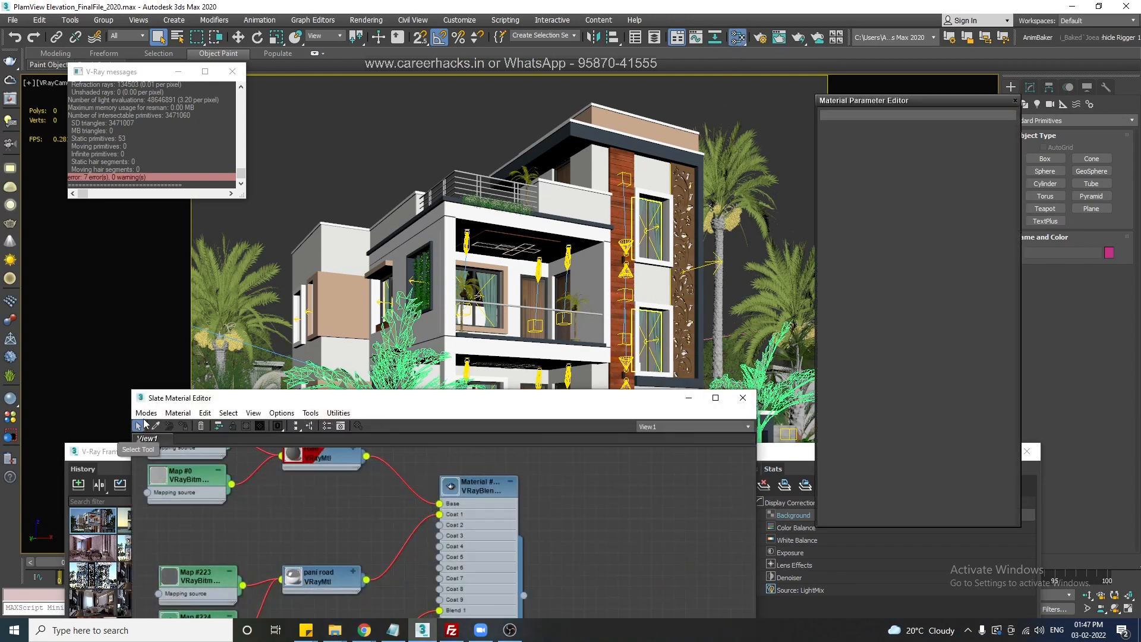
pyautogui.click(146, 412)
pyautogui.click(179, 425)
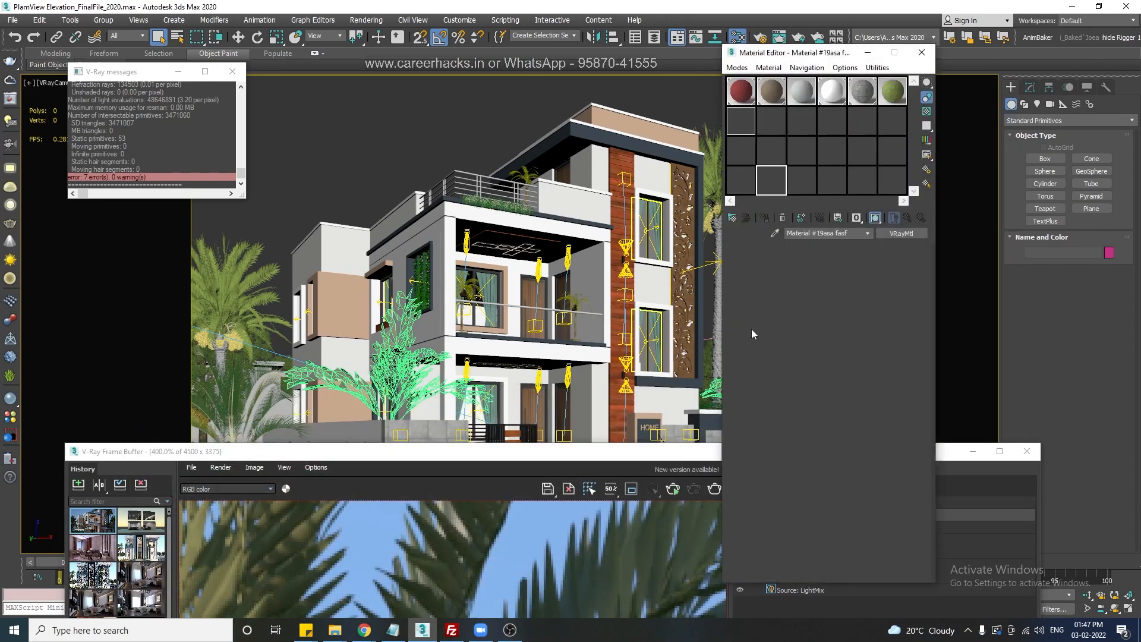
pyautogui.moveTo(804, 50); pyautogui.dragTo(474, 60)
pyautogui.click(747, 133)
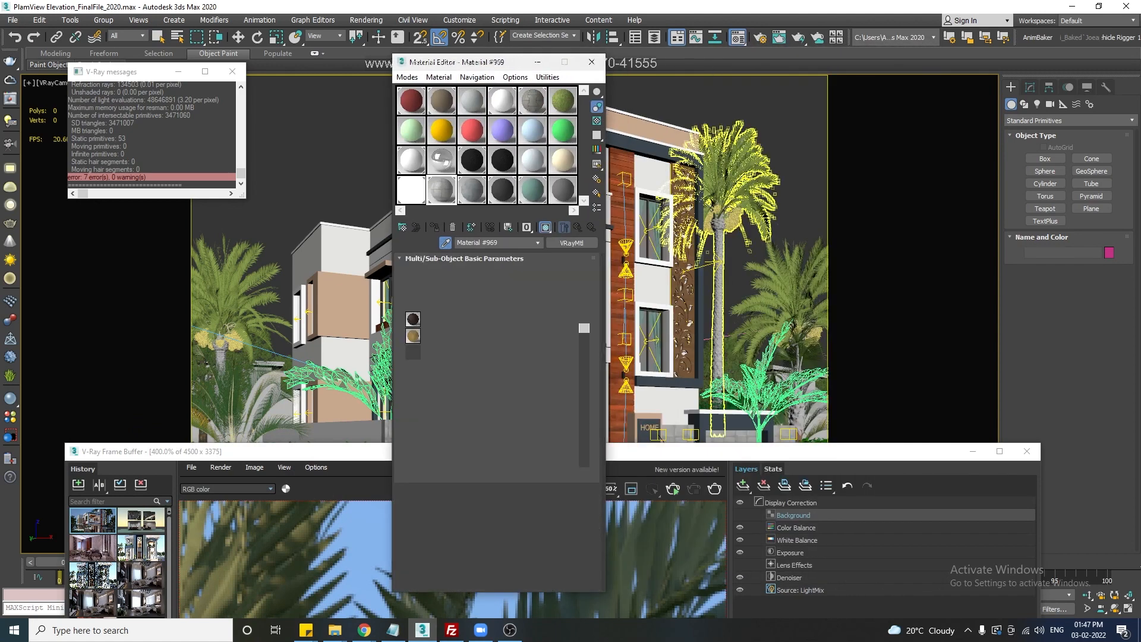
pyautogui.click(493, 376)
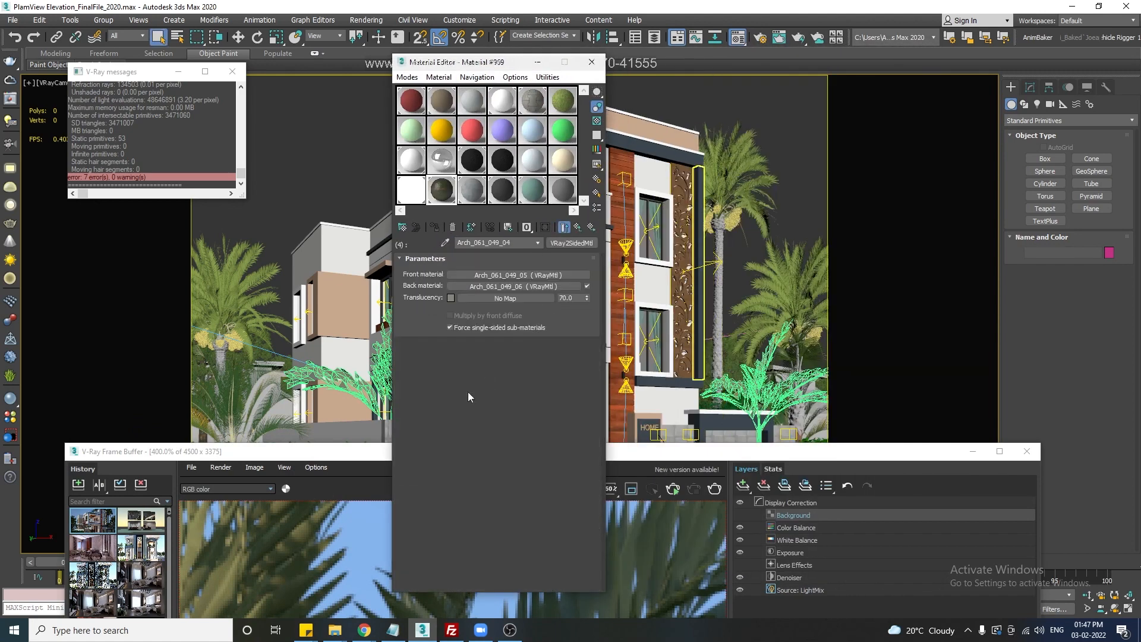
pyautogui.click(504, 271)
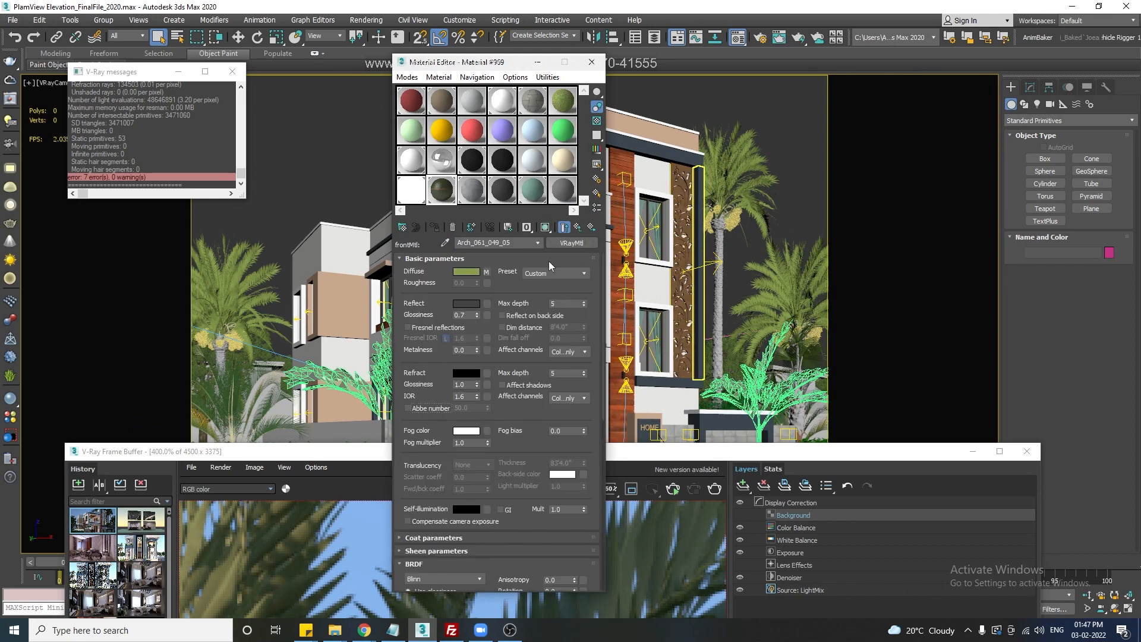
pyautogui.click(578, 227)
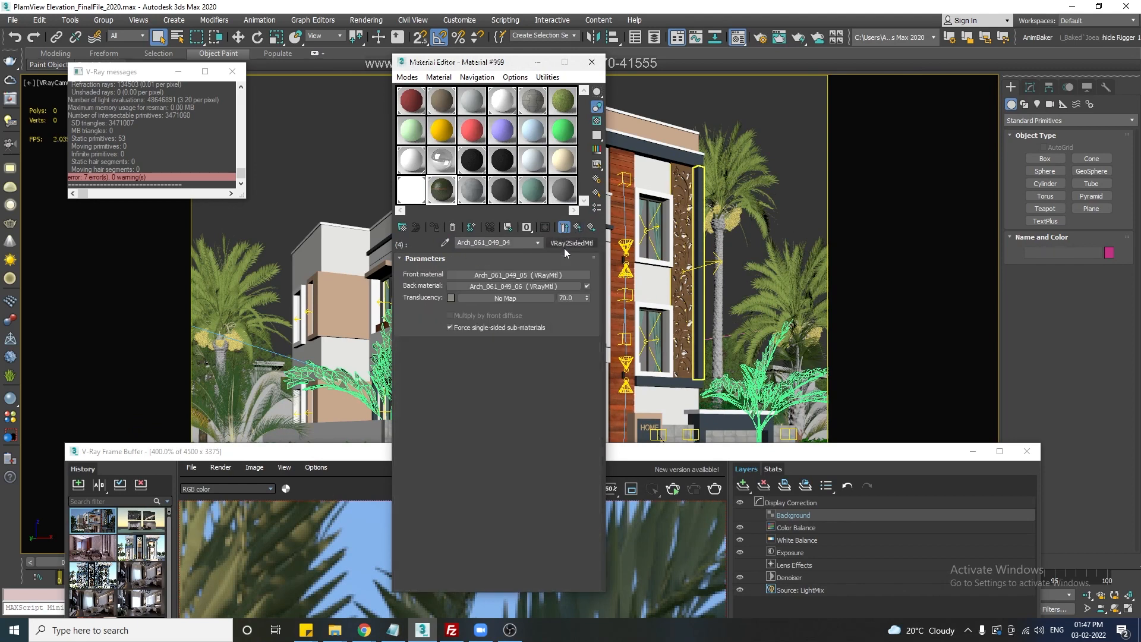
pyautogui.click(502, 287)
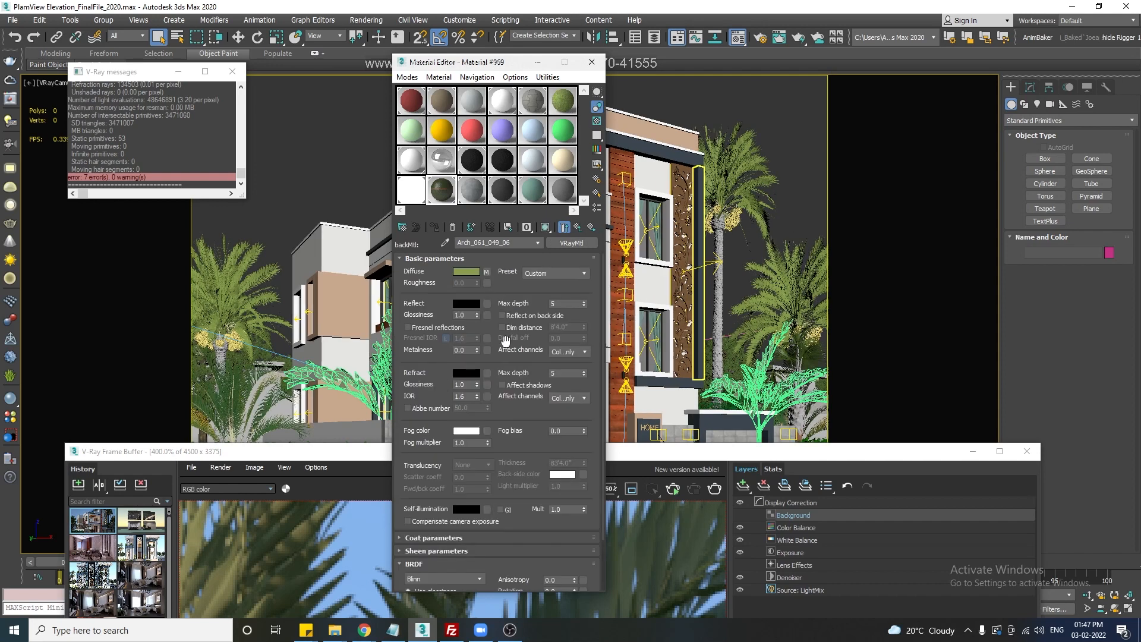
pyautogui.click(577, 228)
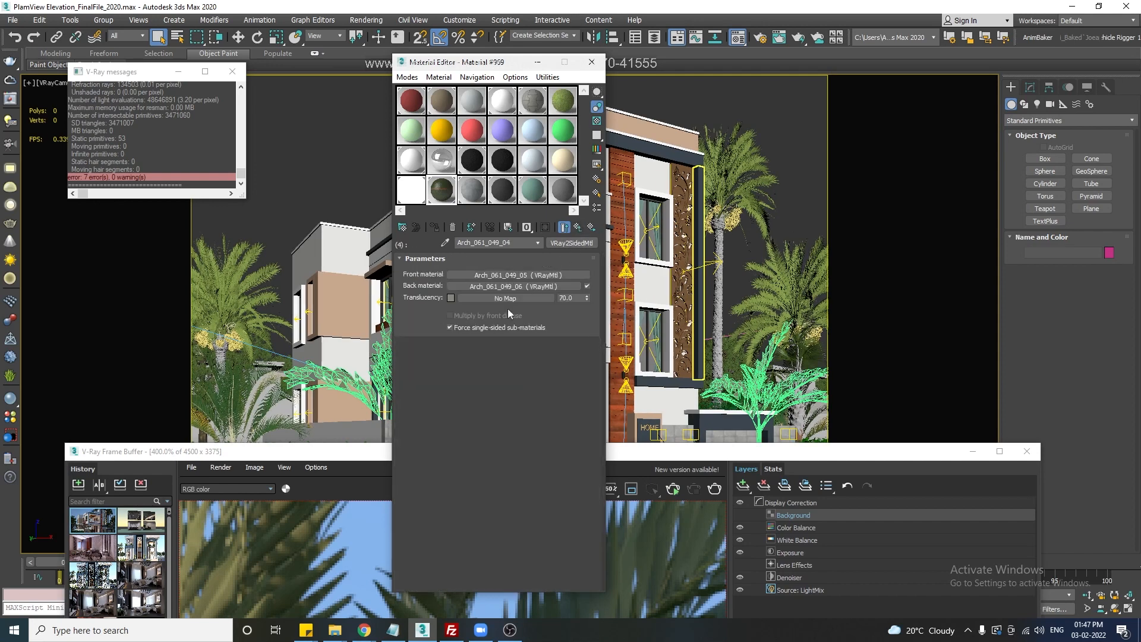
pyautogui.click(493, 276)
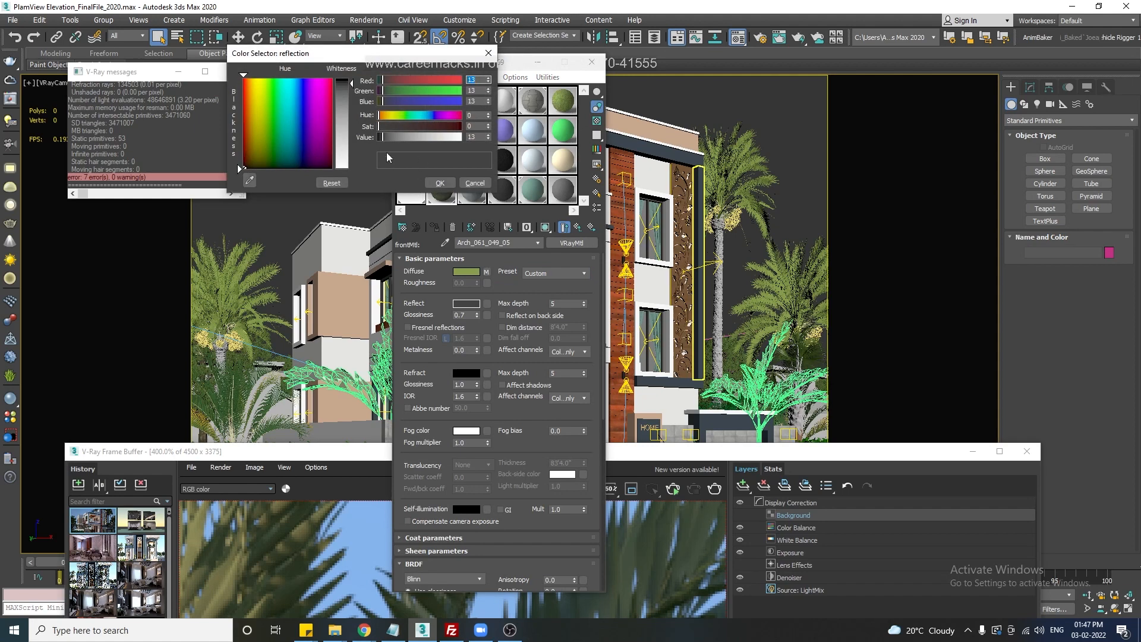
pyautogui.doubleClick(479, 137)
pyautogui.click(464, 185)
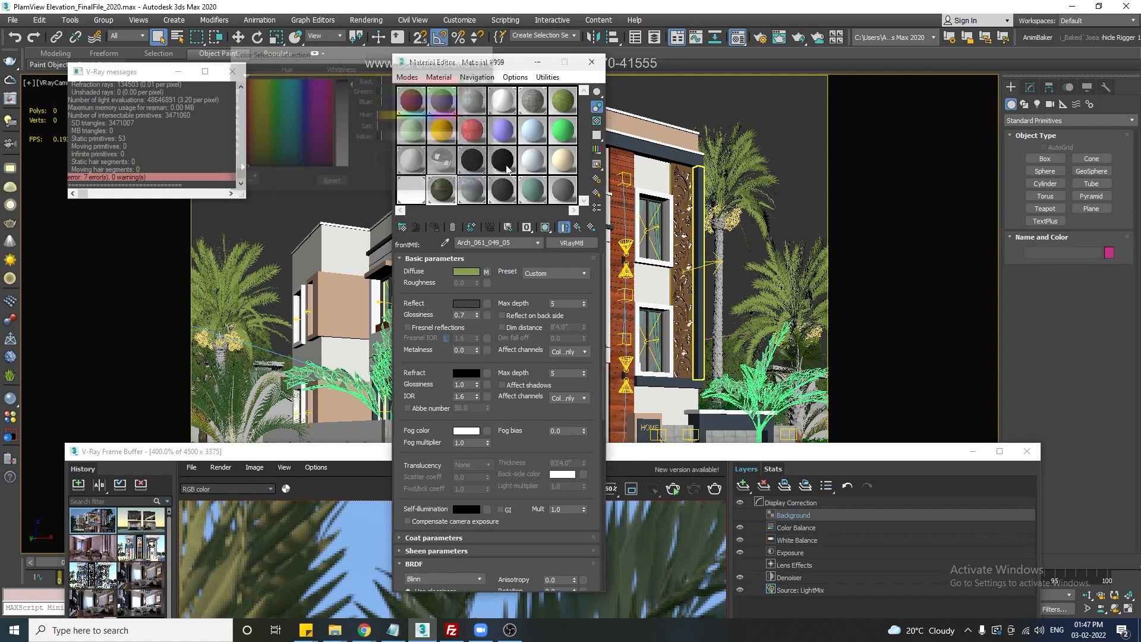
pyautogui.click(592, 62)
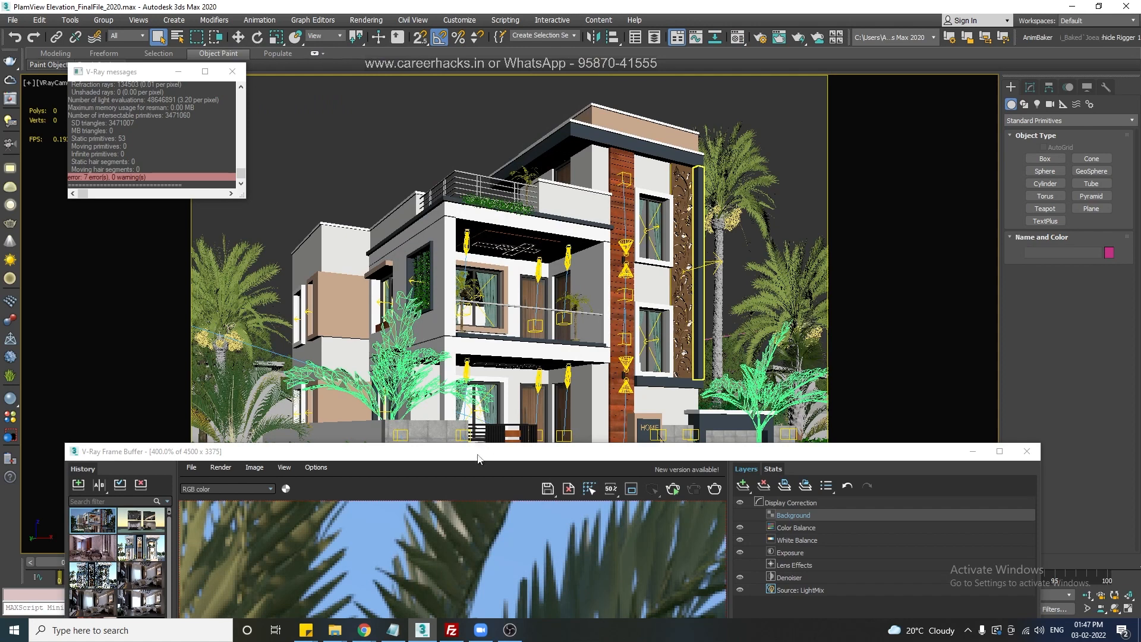
pyautogui.moveTo(479, 458); pyautogui.dragTo(557, 36)
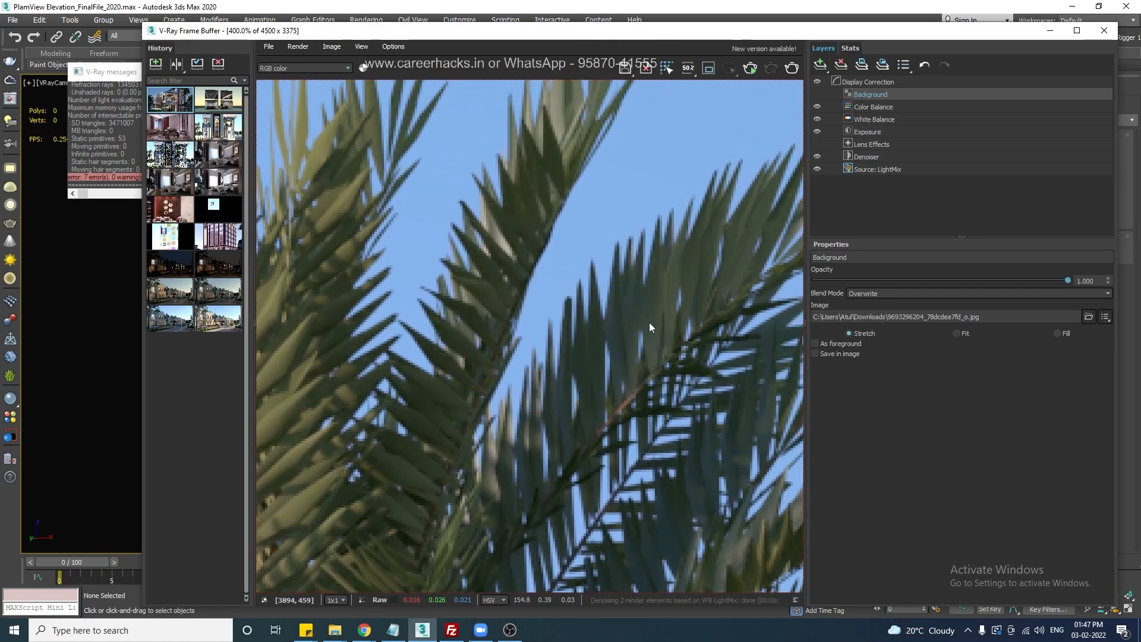
# Turn the sky Background layer back on and inspect the balcony and palm tree
pyautogui.click(818, 94)
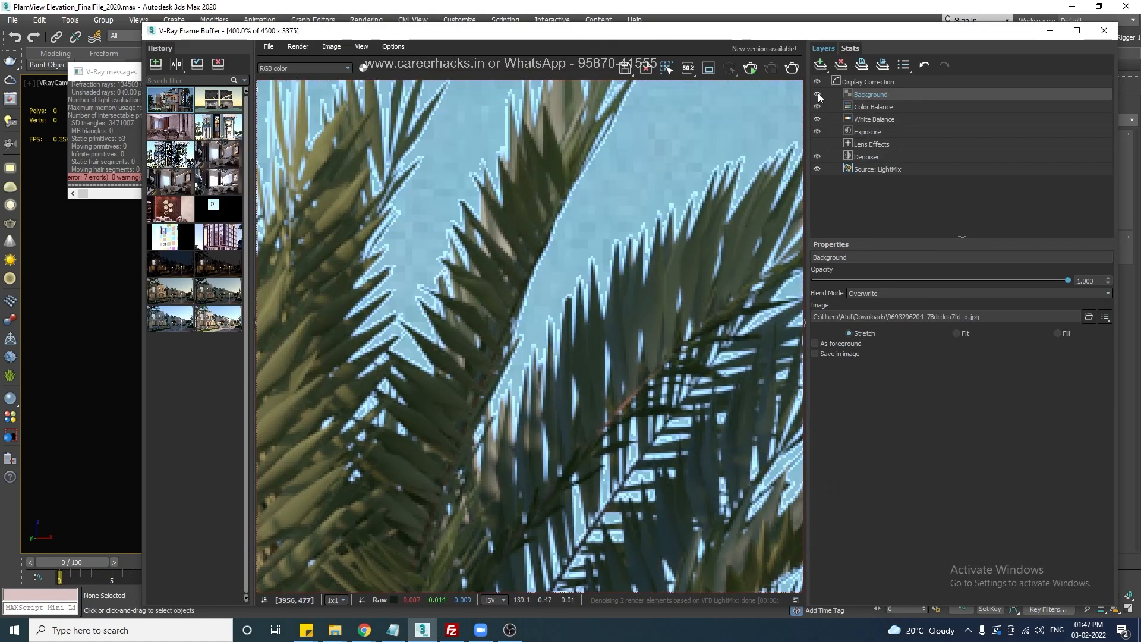
pyautogui.scroll(-5, 594, 219)
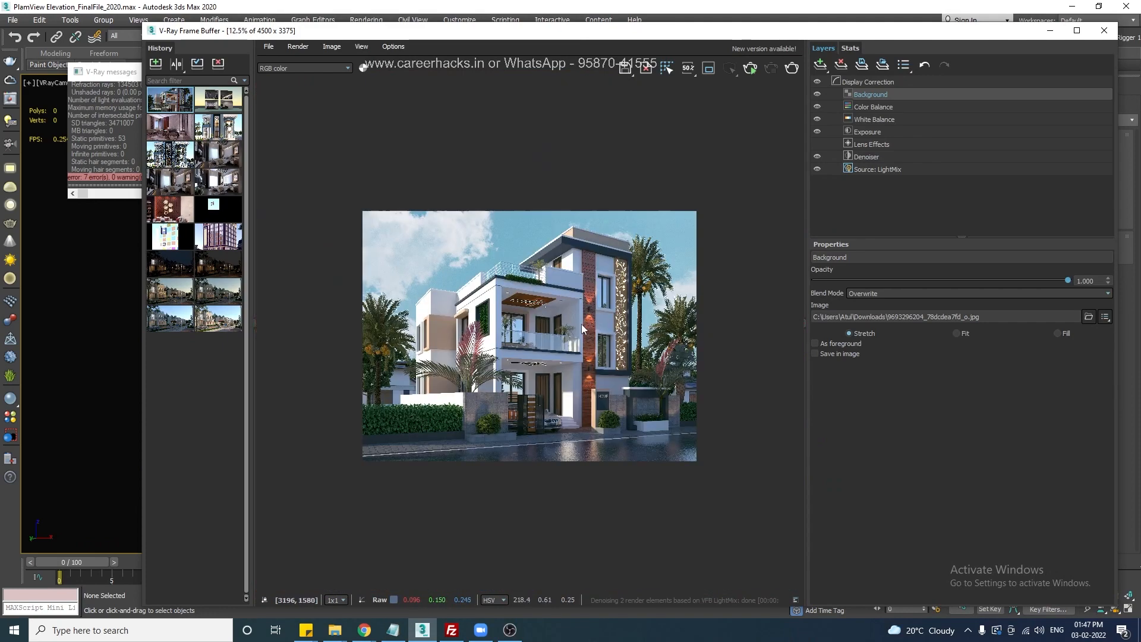
pyautogui.scroll(1, 562, 359)
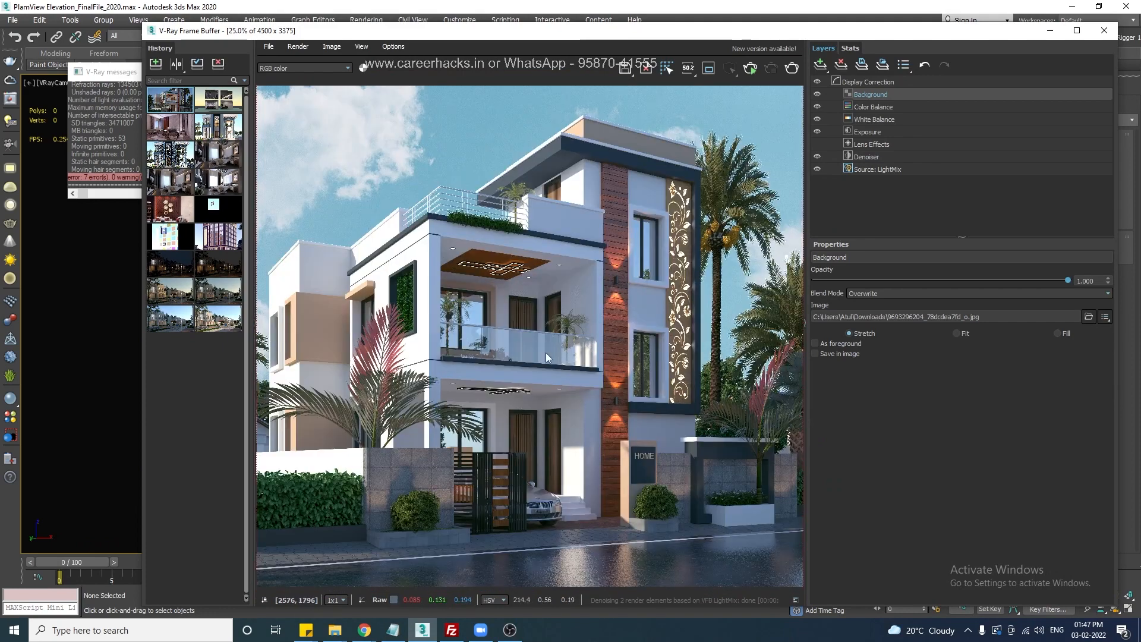
pyautogui.scroll(3, 458, 181)
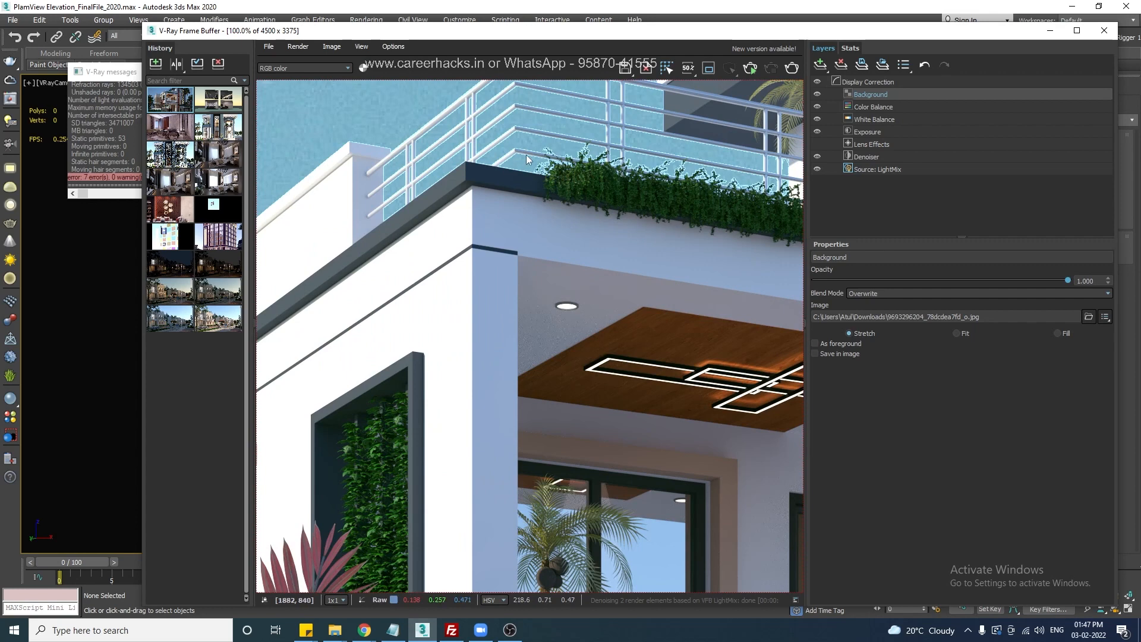
pyautogui.moveTo(602, 170); pyautogui.dragTo(458, 337, button='middle')
pyautogui.moveTo(780, 372); pyautogui.dragTo(348, 315, button='middle')
pyautogui.moveTo(744, 353); pyautogui.dragTo(379, 320, button='middle')
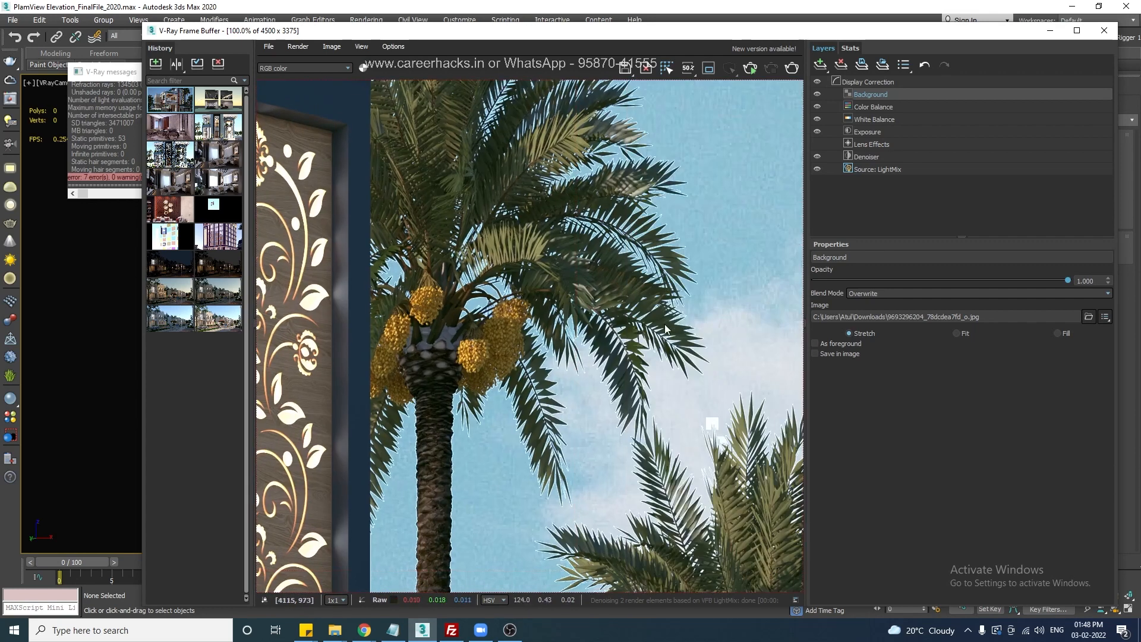
pyautogui.moveTo(731, 378); pyautogui.dragTo(730, 424, button='middle')
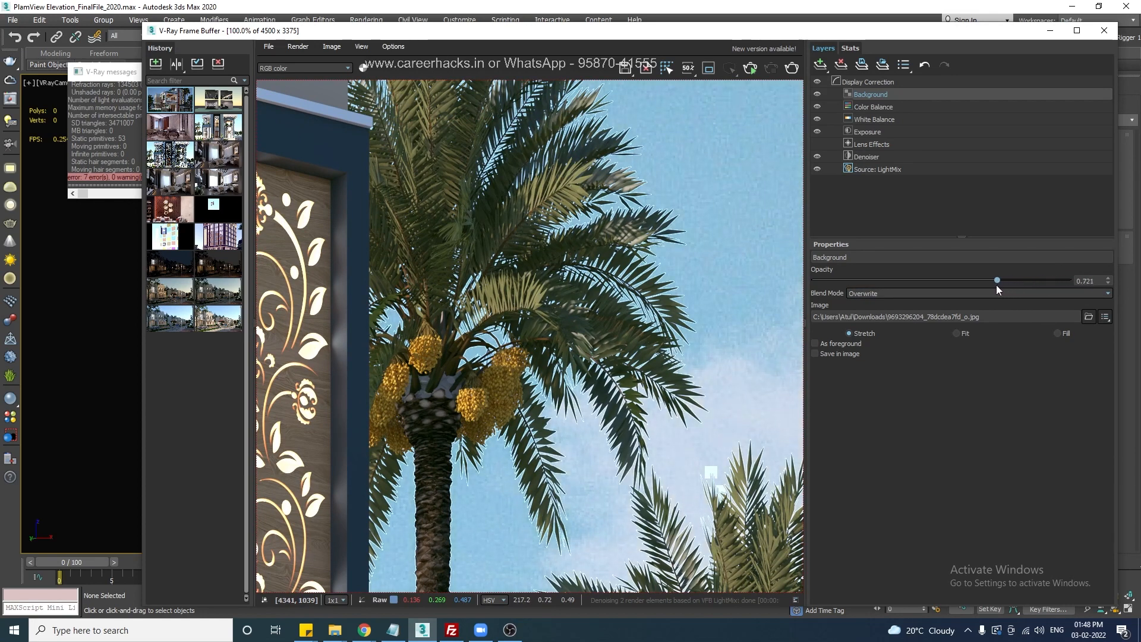
# Try sky background opacity values between about 0.38 and 0.55
pyautogui.click(911, 284)
pyautogui.scroll(-2, 493, 359)
pyautogui.scroll(-1, 483, 378)
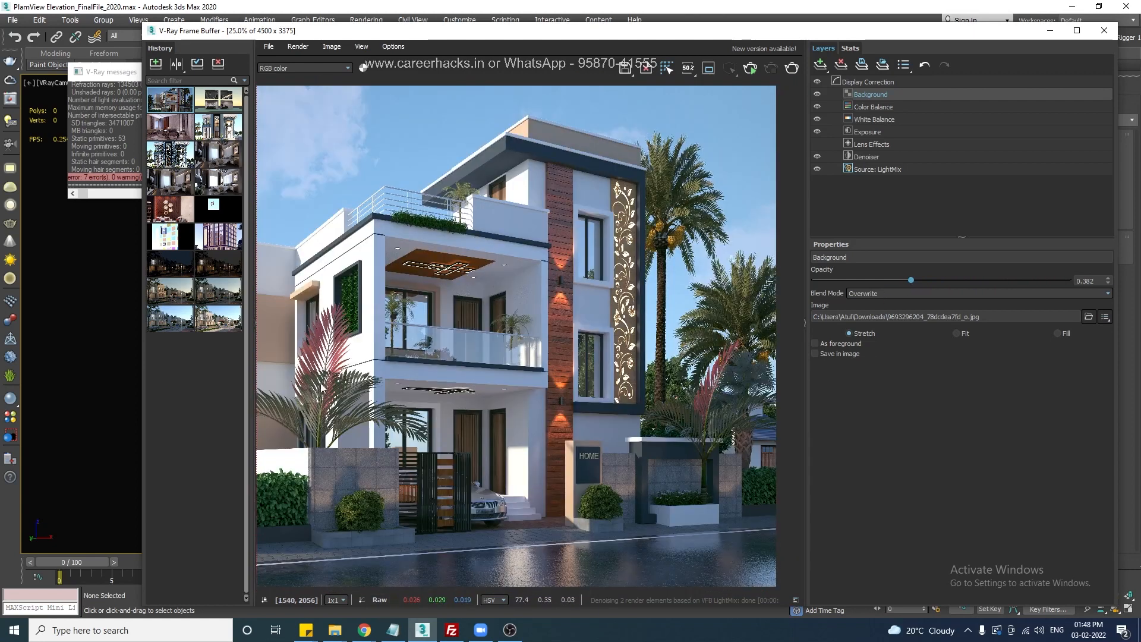
pyautogui.scroll(-1, 380, 290)
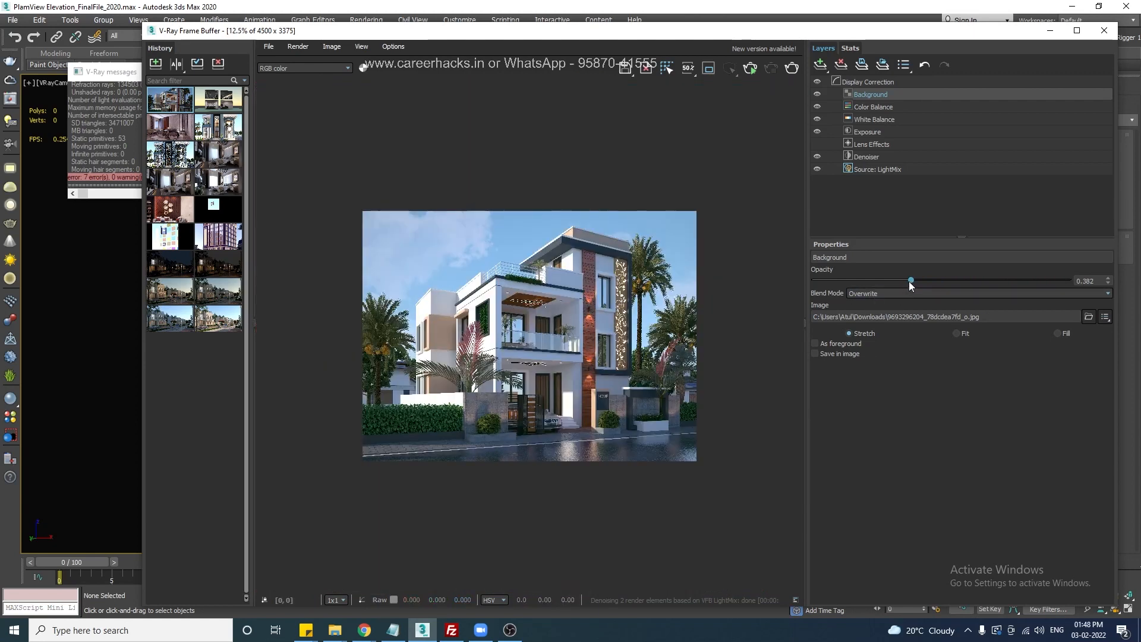
pyautogui.moveTo(912, 280); pyautogui.dragTo(952, 287)
pyautogui.scroll(2, 657, 321)
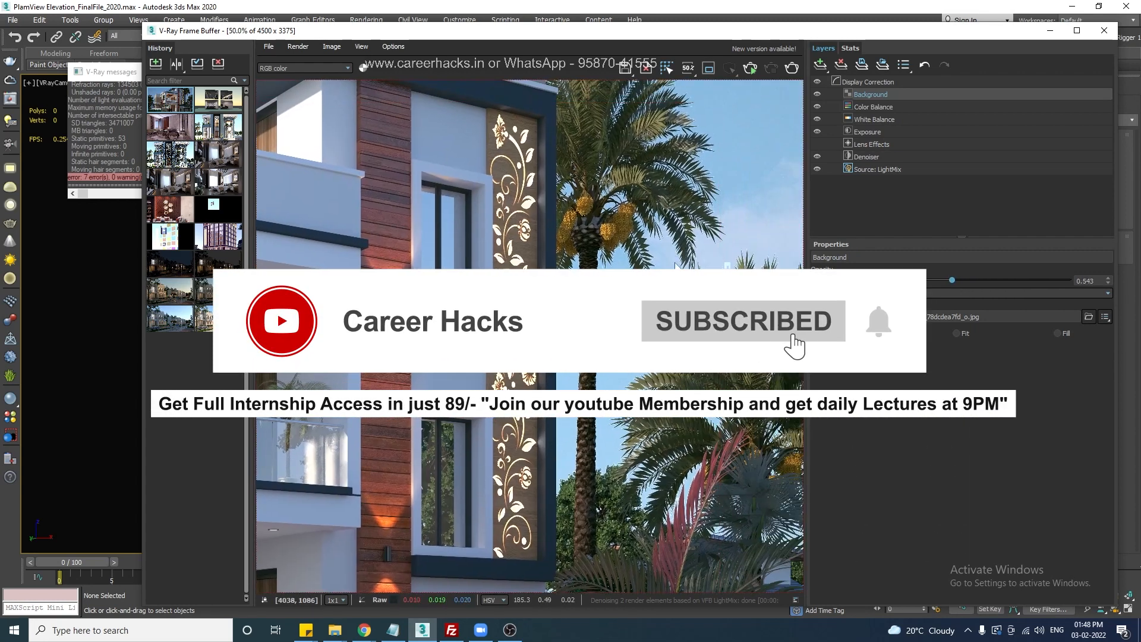
pyautogui.scroll(2, 714, 322)
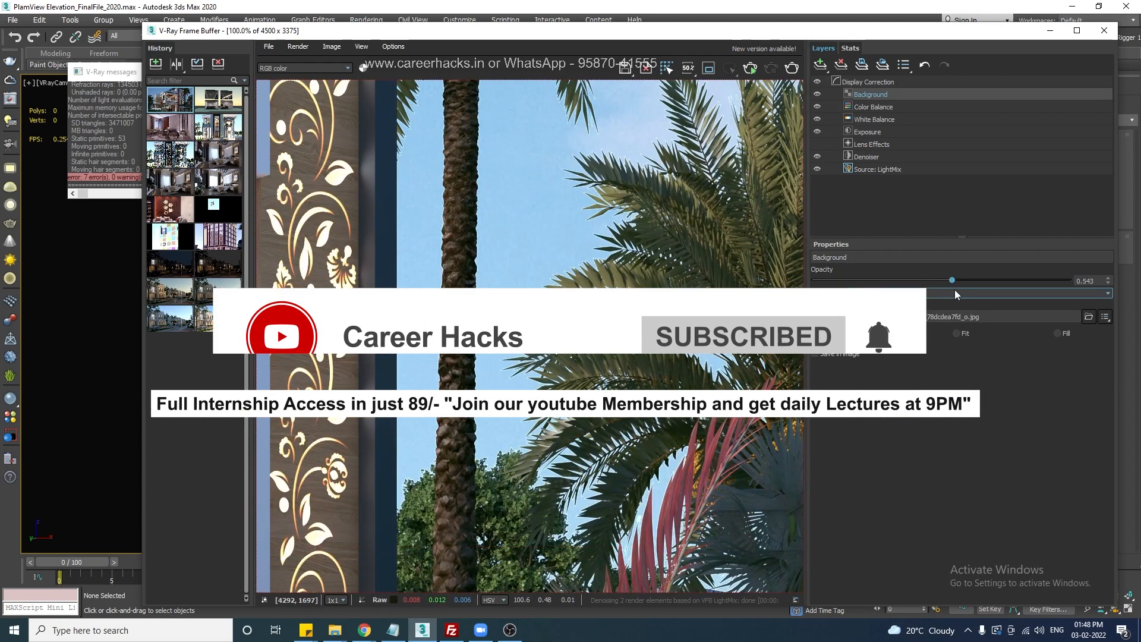
pyautogui.moveTo(950, 280); pyautogui.dragTo(925, 285)
# Check the building's left side and palm, then lower background opacity to about 0.39
pyautogui.scroll(-2, 633, 348)
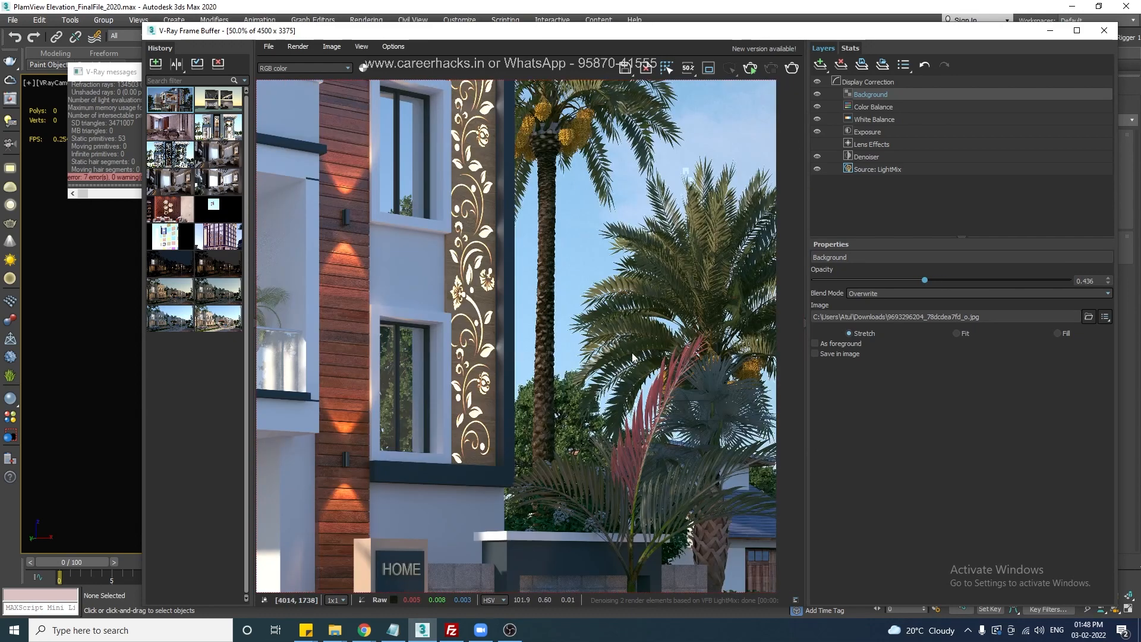
pyautogui.moveTo(459, 327); pyautogui.dragTo(819, 396, button='middle')
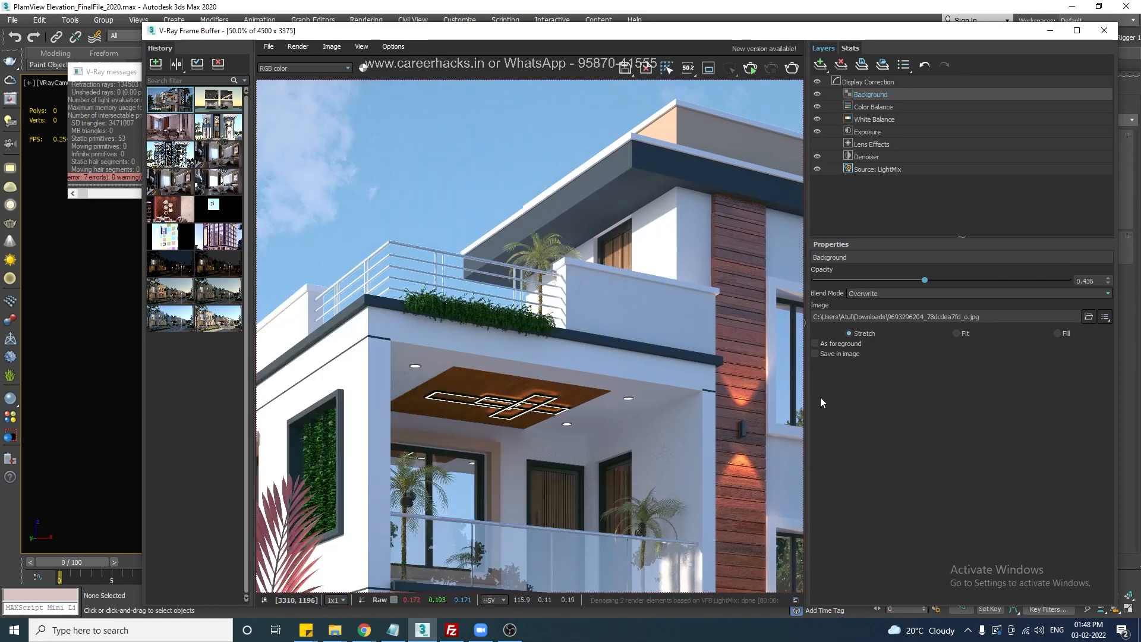
pyautogui.moveTo(390, 393); pyautogui.dragTo(702, 363, button='middle')
pyautogui.moveTo(445, 503); pyautogui.dragTo(582, 357, button='middle')
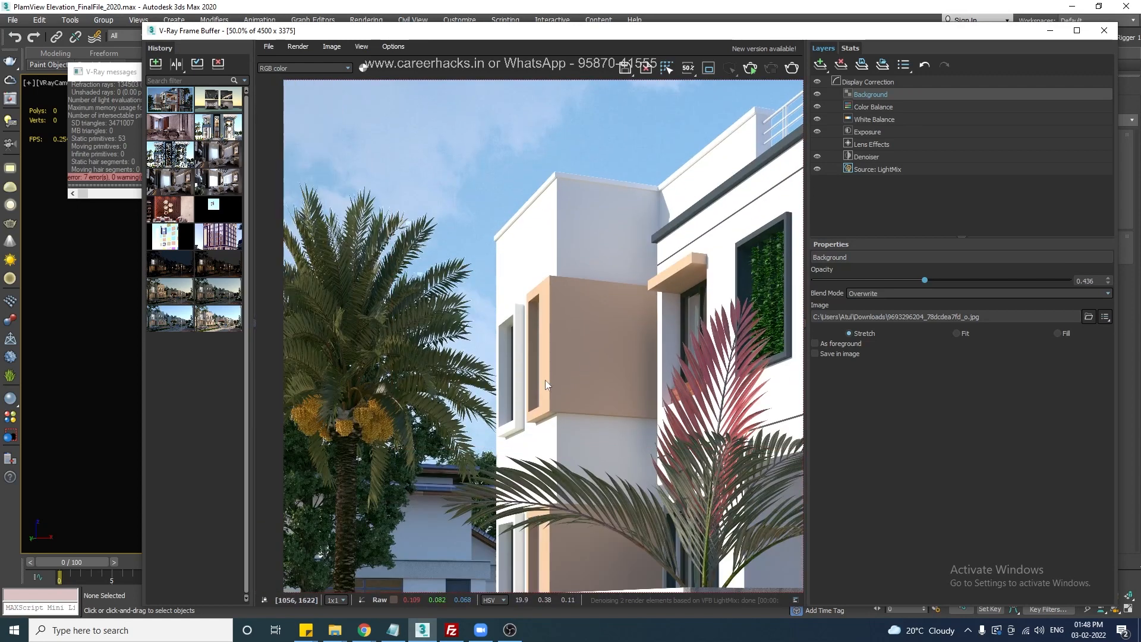
pyautogui.moveTo(925, 282); pyautogui.dragTo(915, 285)
pyautogui.scroll(-2, 575, 369)
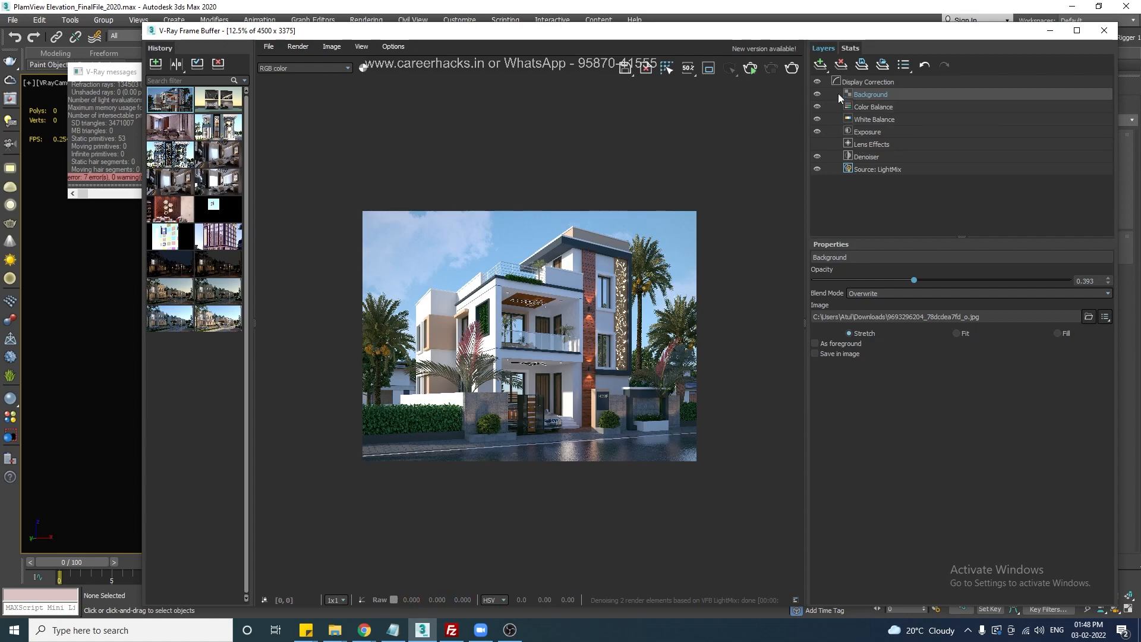
# Add a second Background layer with Sky-093.jpg, lower its opacity, and try Fit and Fill
pyautogui.click(820, 64)
pyautogui.click(844, 110)
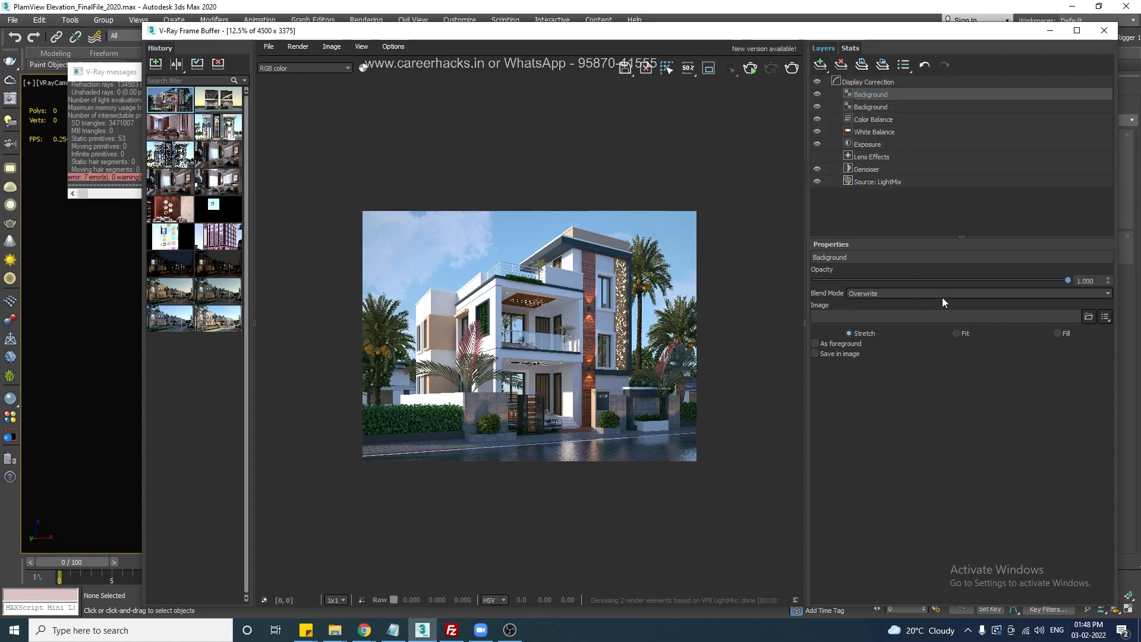
pyautogui.click(1089, 318)
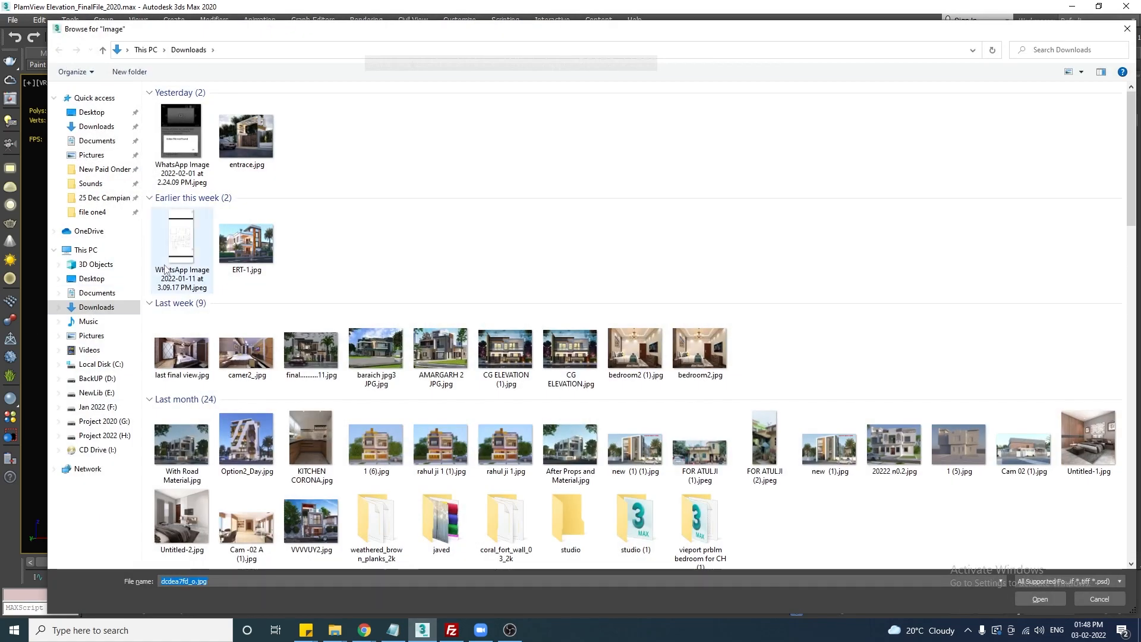
pyautogui.scroll(-10, 401, 381)
pyautogui.scroll(-10, 401, 381)
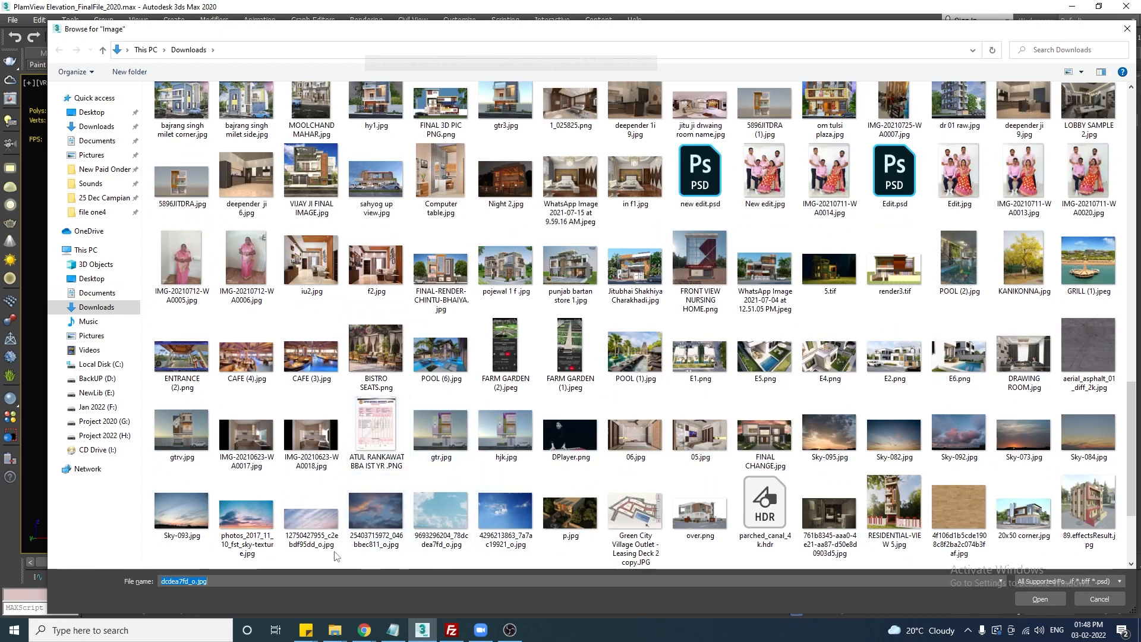
pyautogui.doubleClick(176, 527)
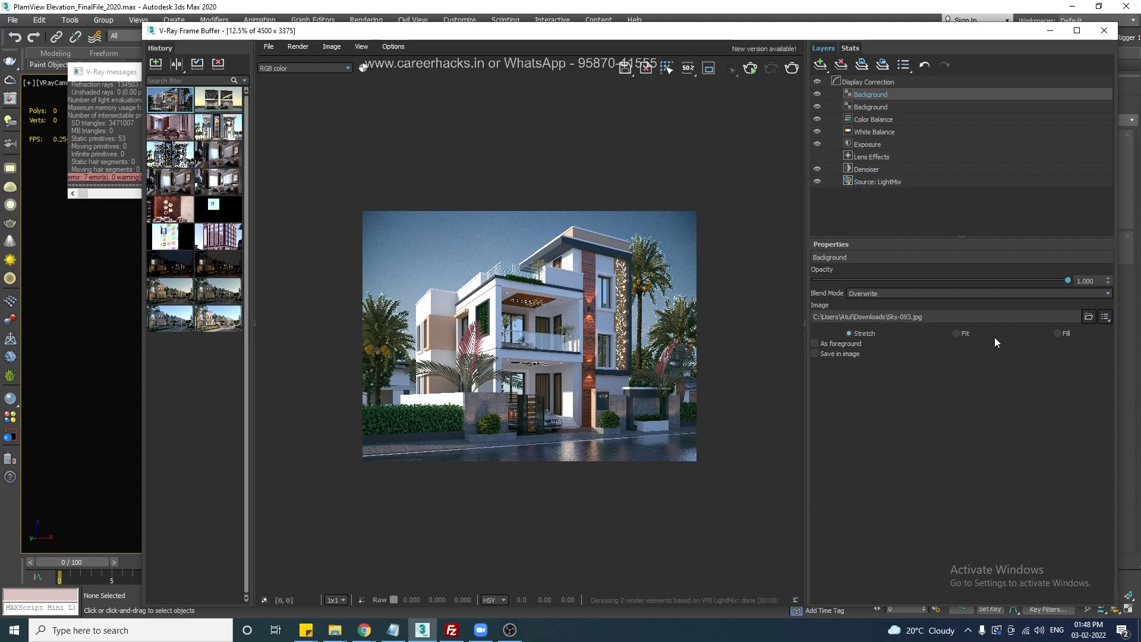
pyautogui.moveTo(1068, 280); pyautogui.dragTo(972, 277)
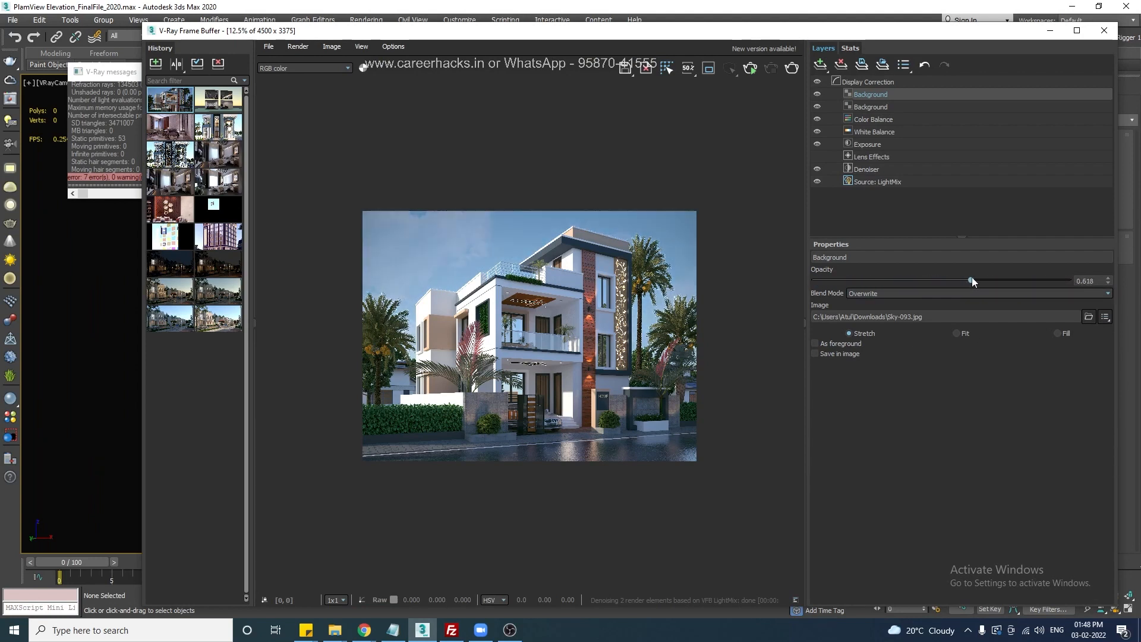
pyautogui.click(957, 334)
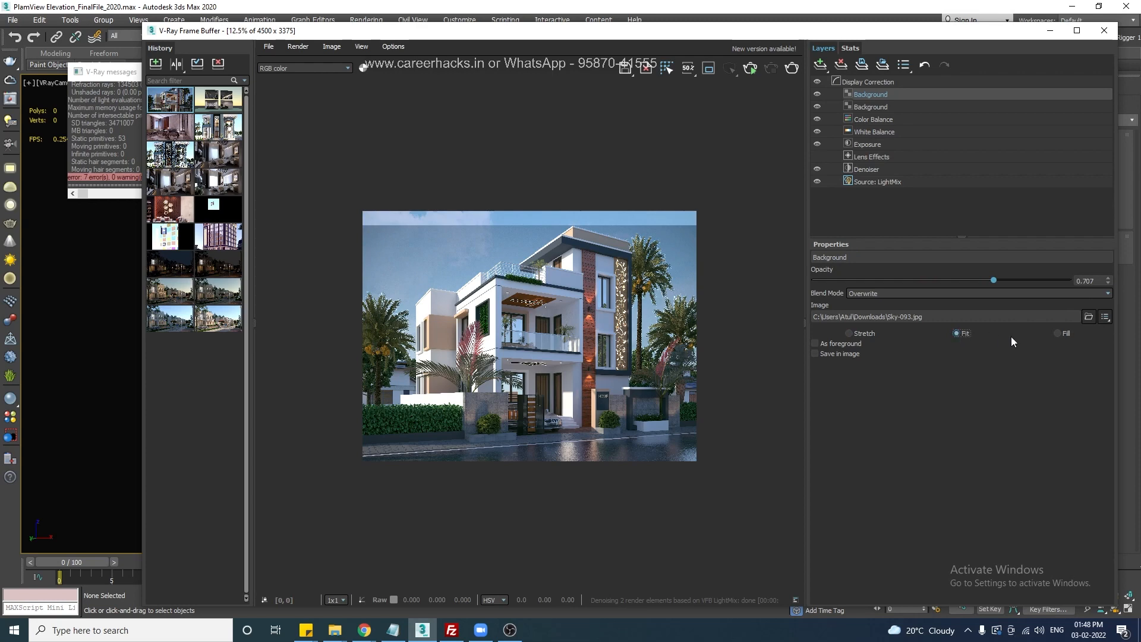
pyautogui.click(1058, 333)
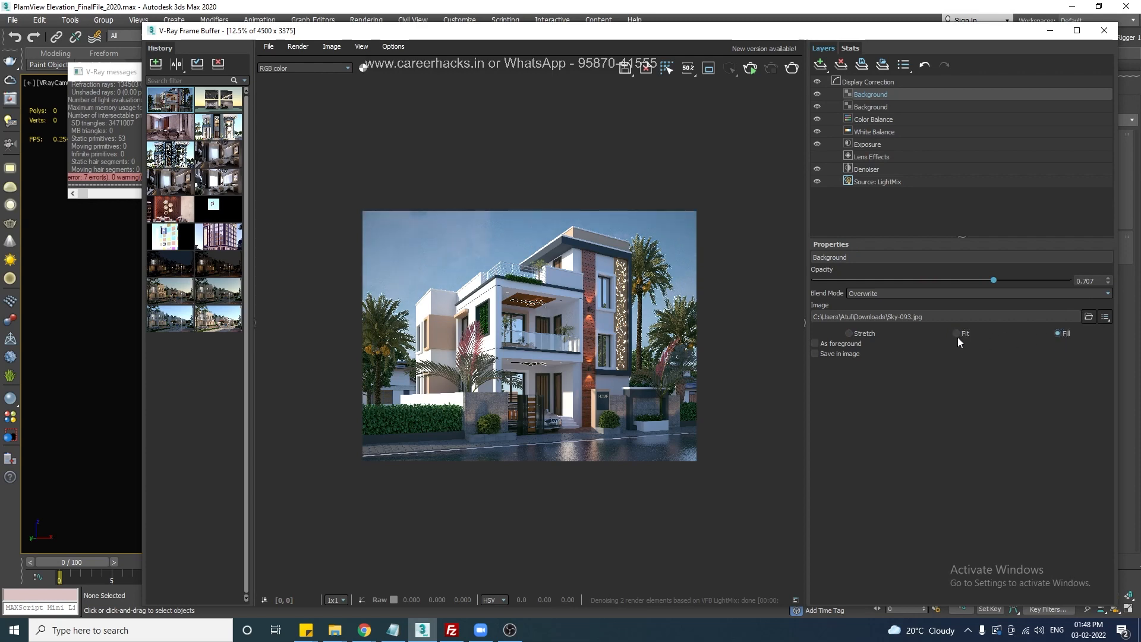
# Swap in the sky texture photo at full opacity and try Fit and Stretch
pyautogui.click(1089, 317)
pyautogui.scroll(-15, 470, 467)
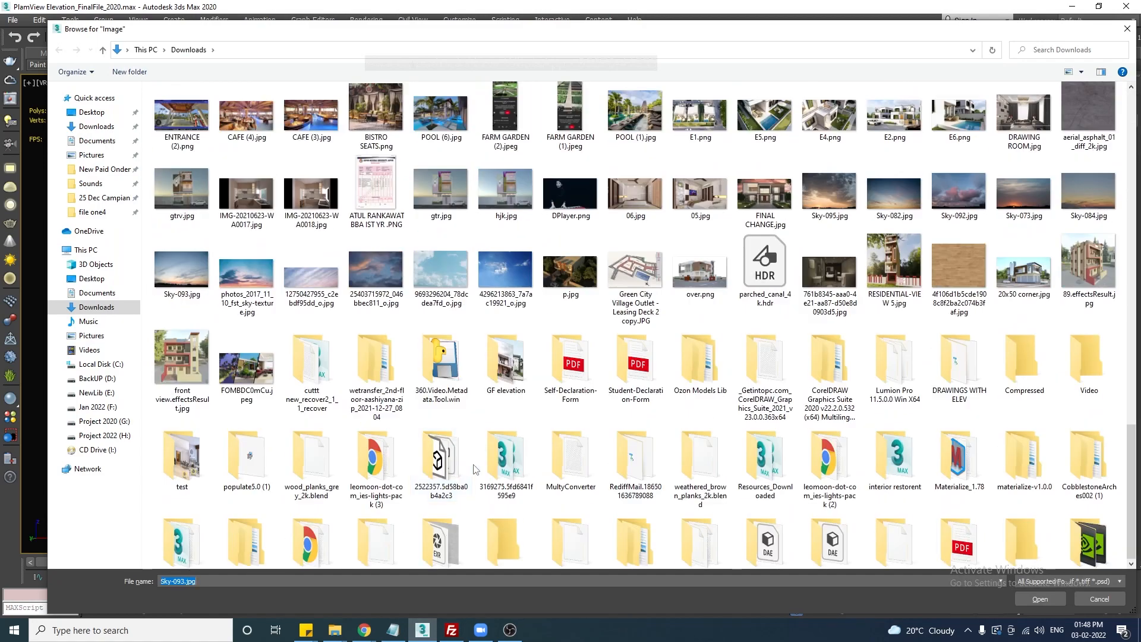
pyautogui.doubleClick(265, 301)
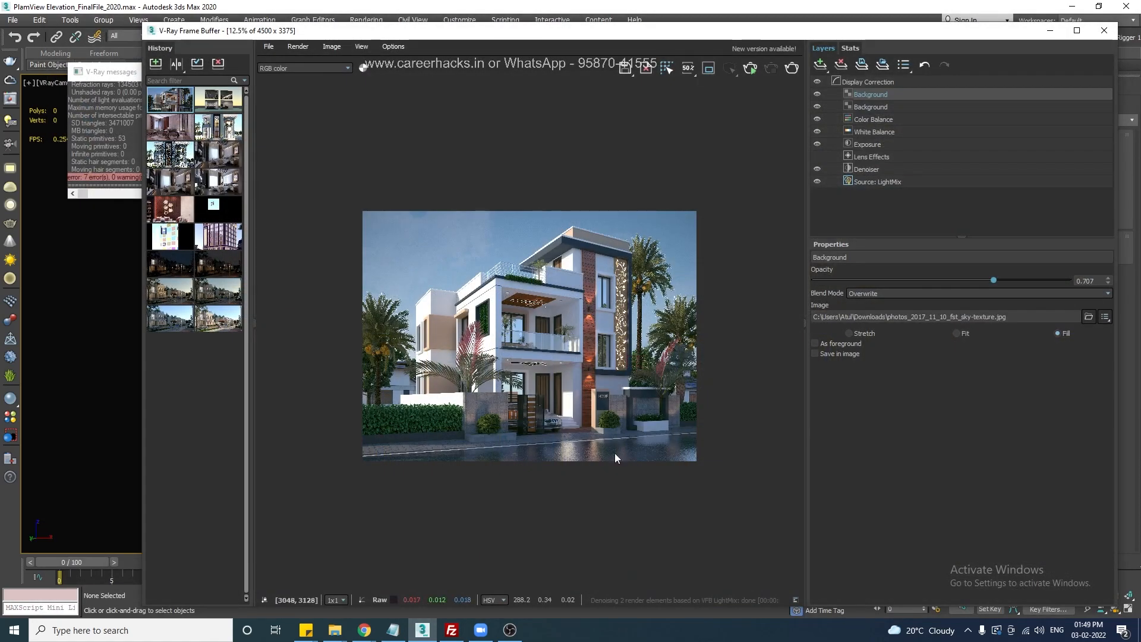
pyautogui.moveTo(993, 280); pyautogui.dragTo(1084, 279)
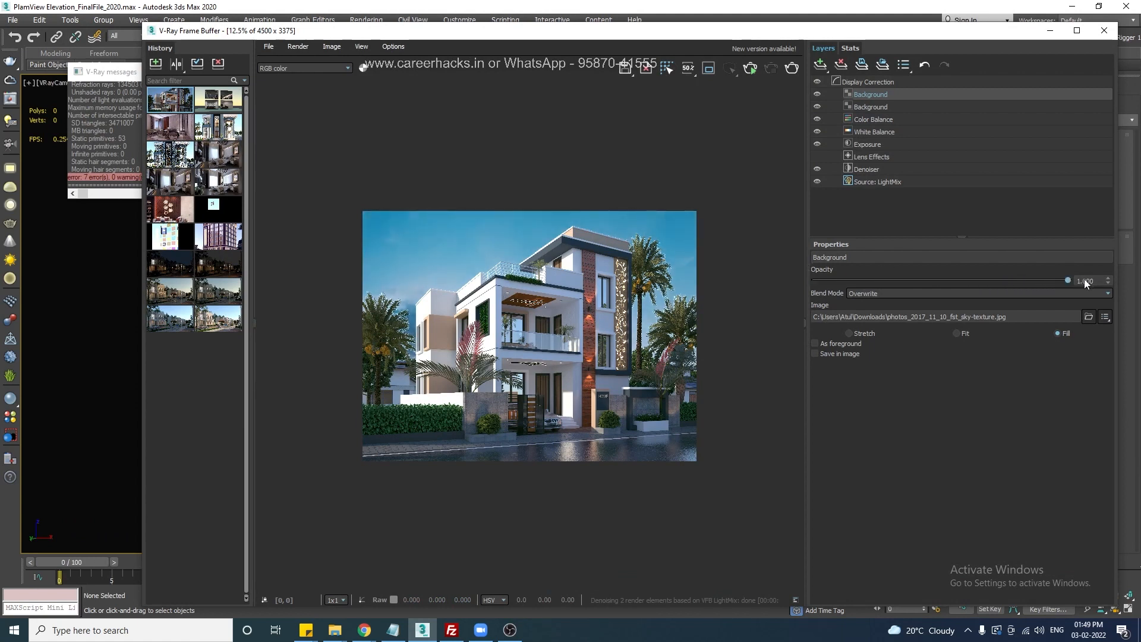
pyautogui.moveTo(1085, 279)
pyautogui.mouseDown()
pyautogui.moveTo(768, 283)
pyautogui.moveTo(1093, 283)
pyautogui.mouseUp()
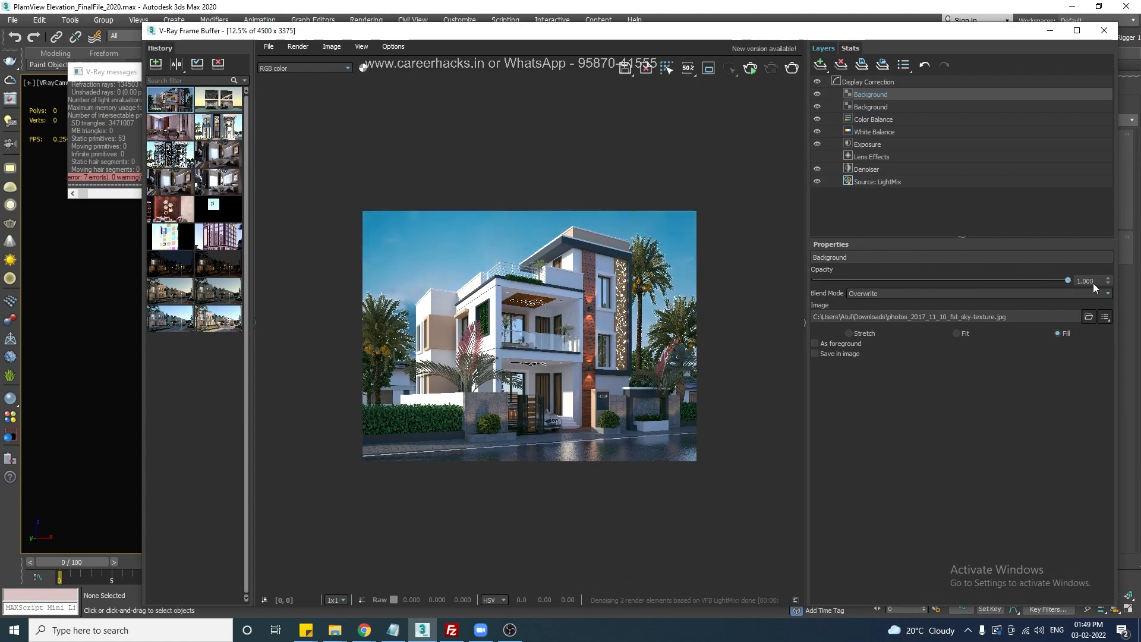
pyautogui.click(958, 333)
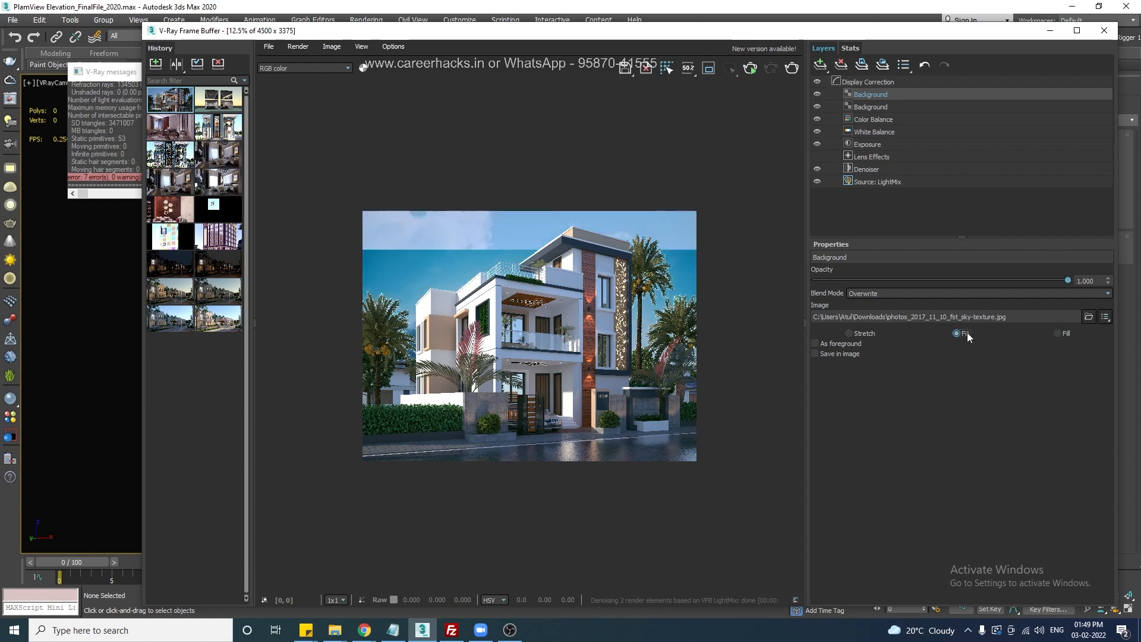
pyautogui.click(870, 334)
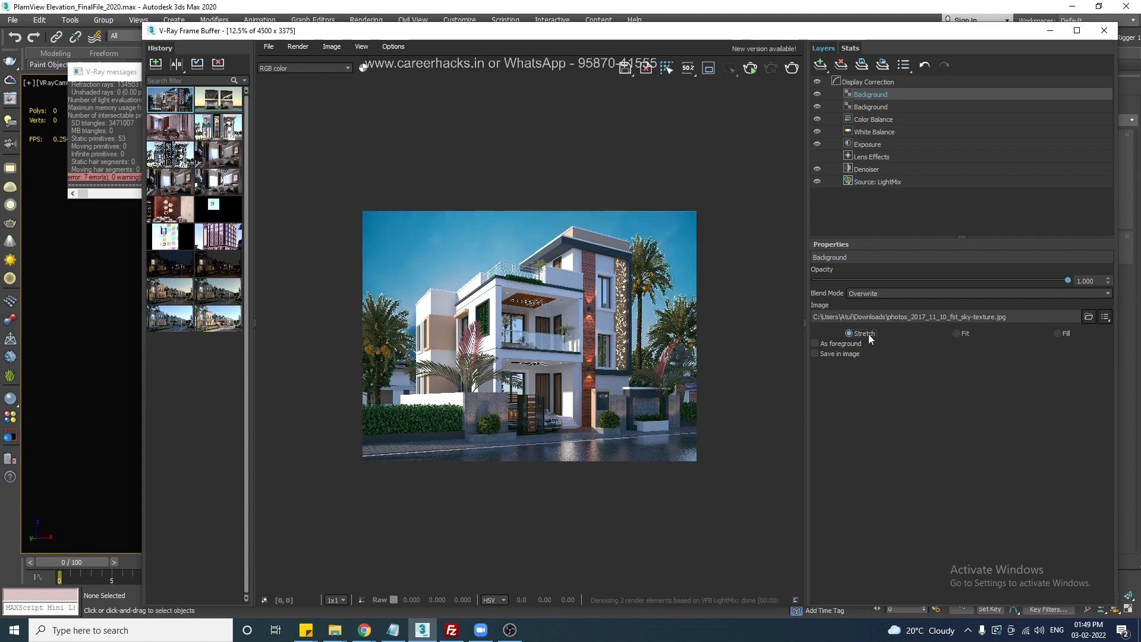
# Delete the duplicate Background layer and reduce the remaining sky's opacity to about 0.32
pyautogui.rightClick(868, 95)
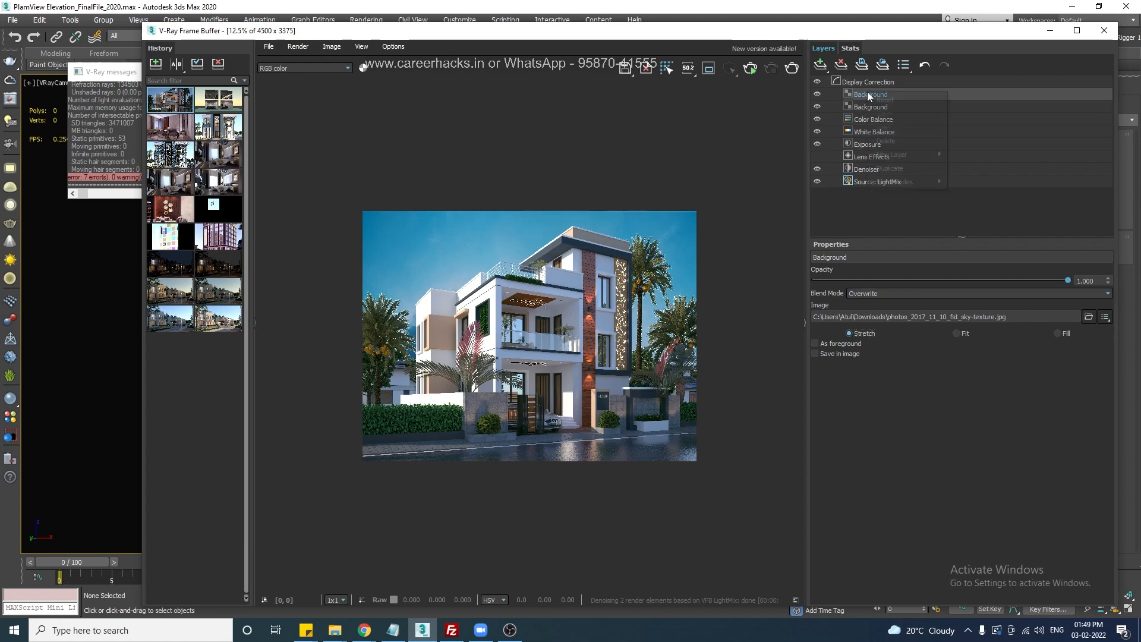
pyautogui.click(883, 140)
pyautogui.click(869, 96)
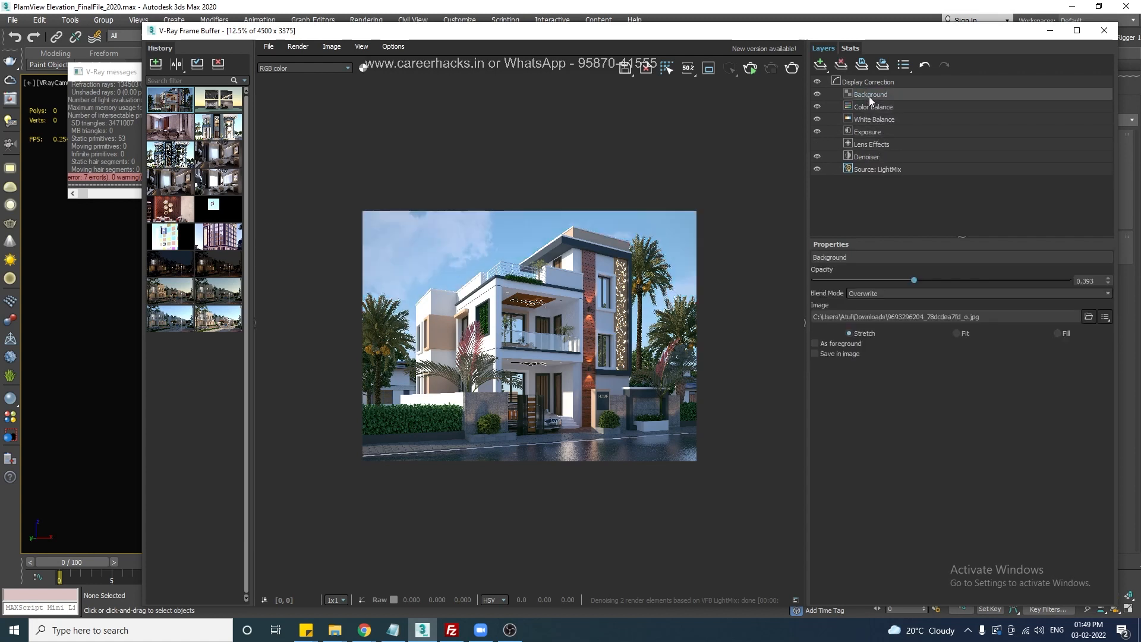
pyautogui.moveTo(914, 282); pyautogui.dragTo(896, 284)
# Inspect the render details and set the sky image to Fill
pyautogui.scroll(3, 405, 278)
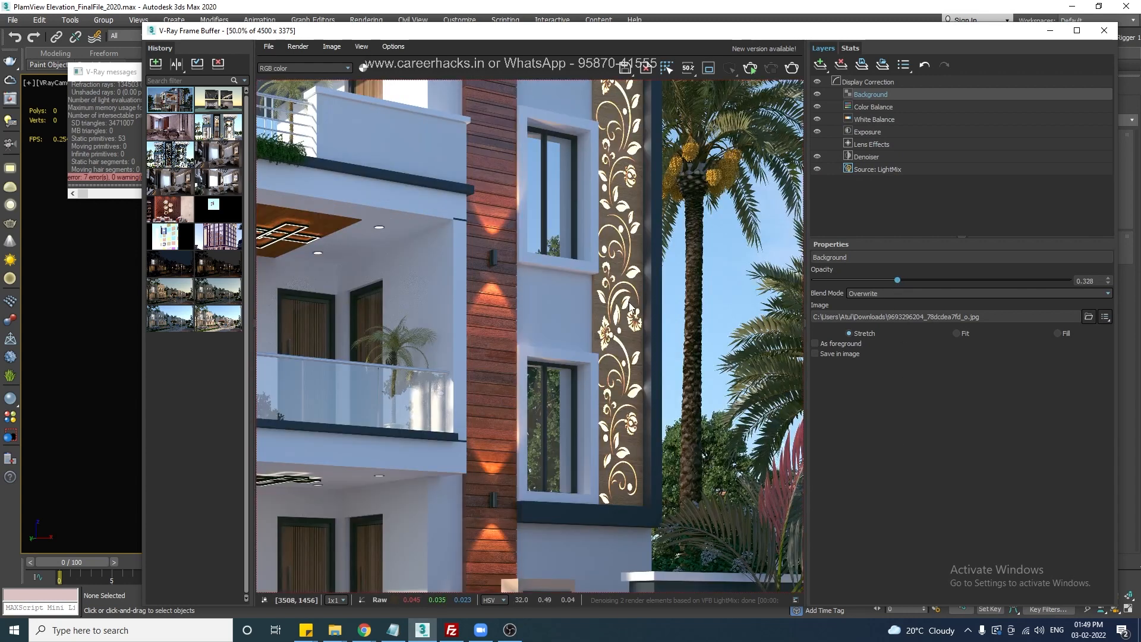
pyautogui.scroll(-2, 332, 291)
pyautogui.moveTo(331, 291); pyautogui.dragTo(476, 295, button='middle')
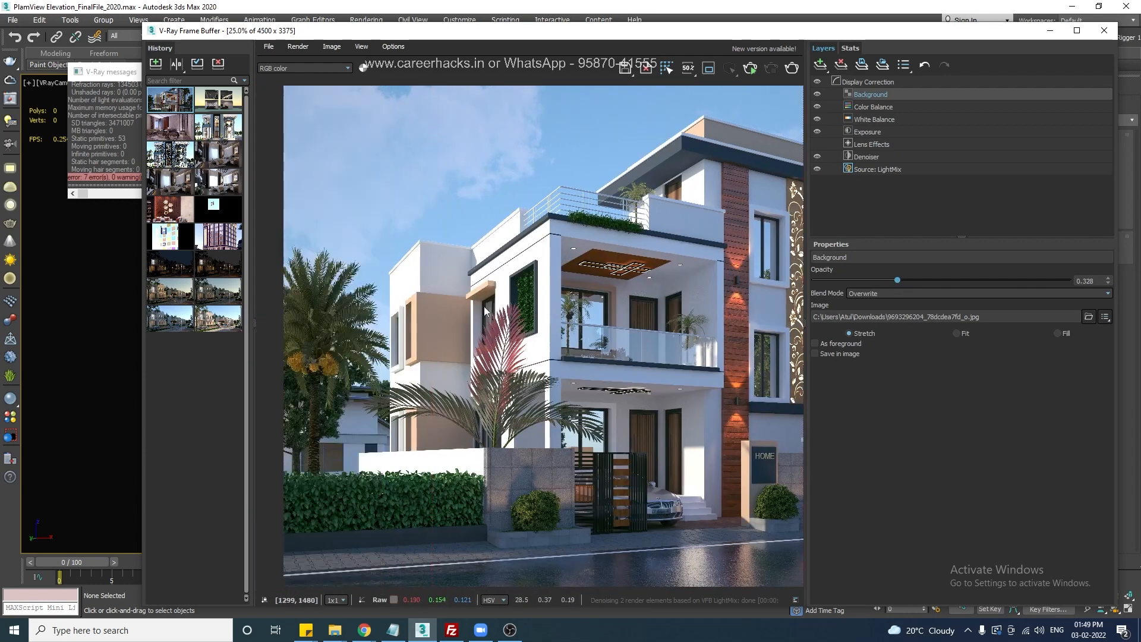
pyautogui.scroll(-1, 479, 303)
pyautogui.scroll(1, 472, 286)
pyautogui.scroll(1, 472, 281)
pyautogui.moveTo(393, 213); pyautogui.dragTo(592, 299, button='middle')
pyautogui.scroll(-1, 637, 378)
pyautogui.scroll(-1, 662, 395)
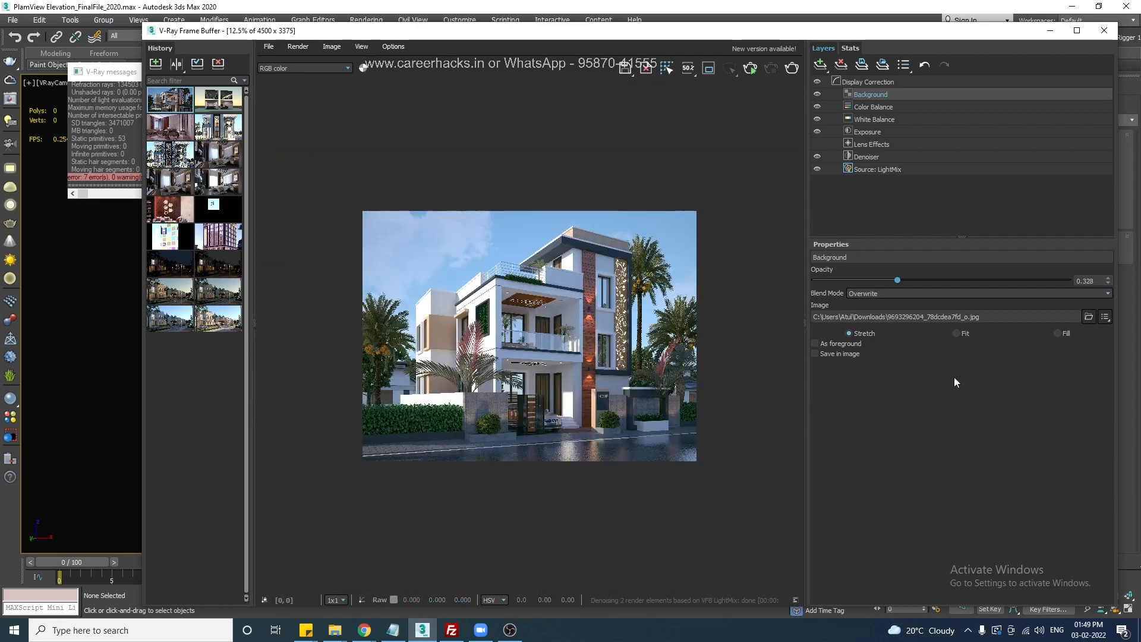
pyautogui.click(1058, 333)
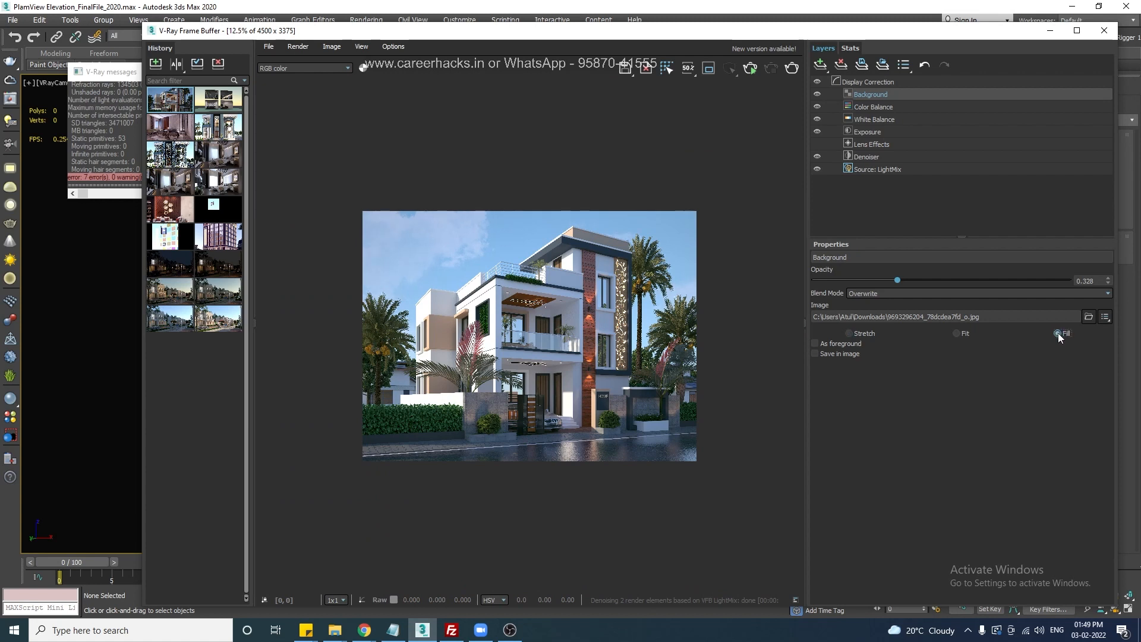
pyautogui.click(964, 334)
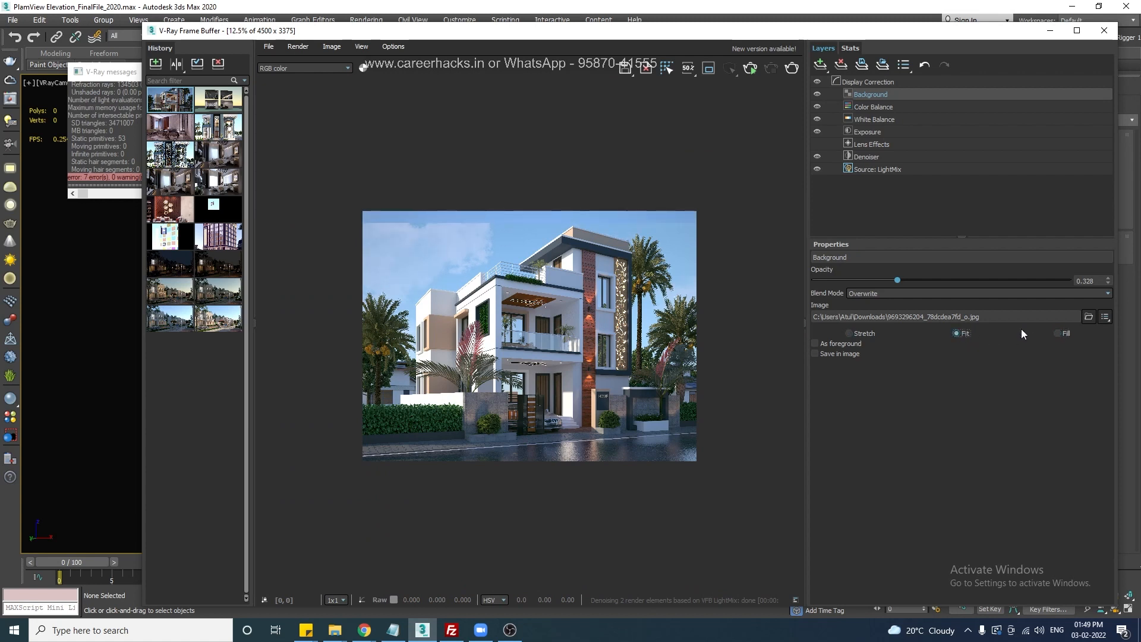
pyautogui.click(1059, 334)
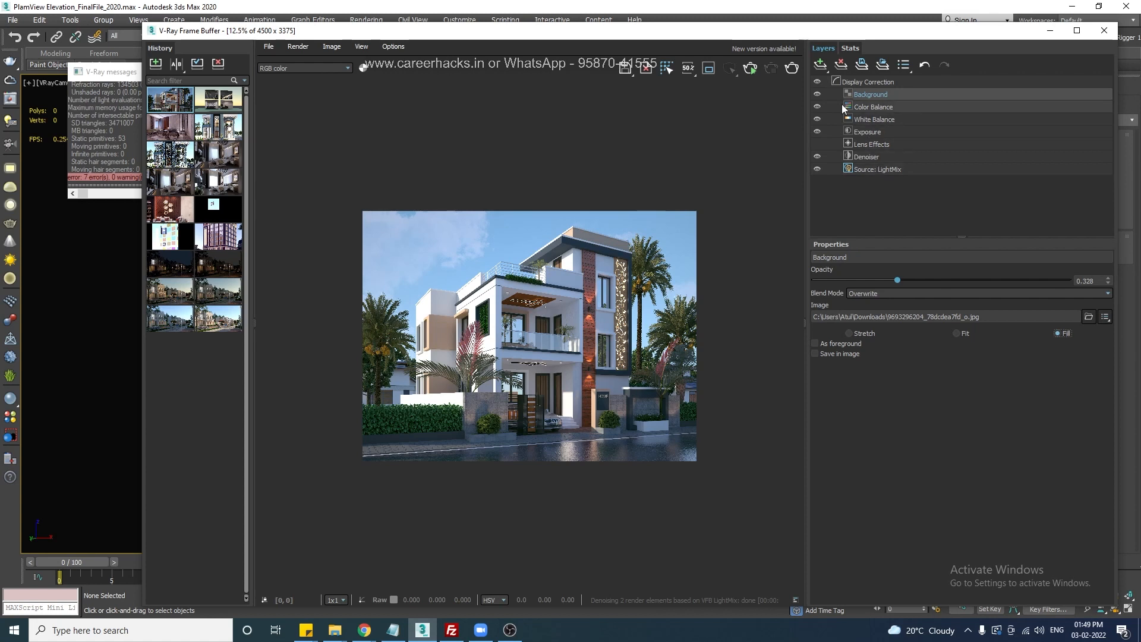
pyautogui.click(821, 64)
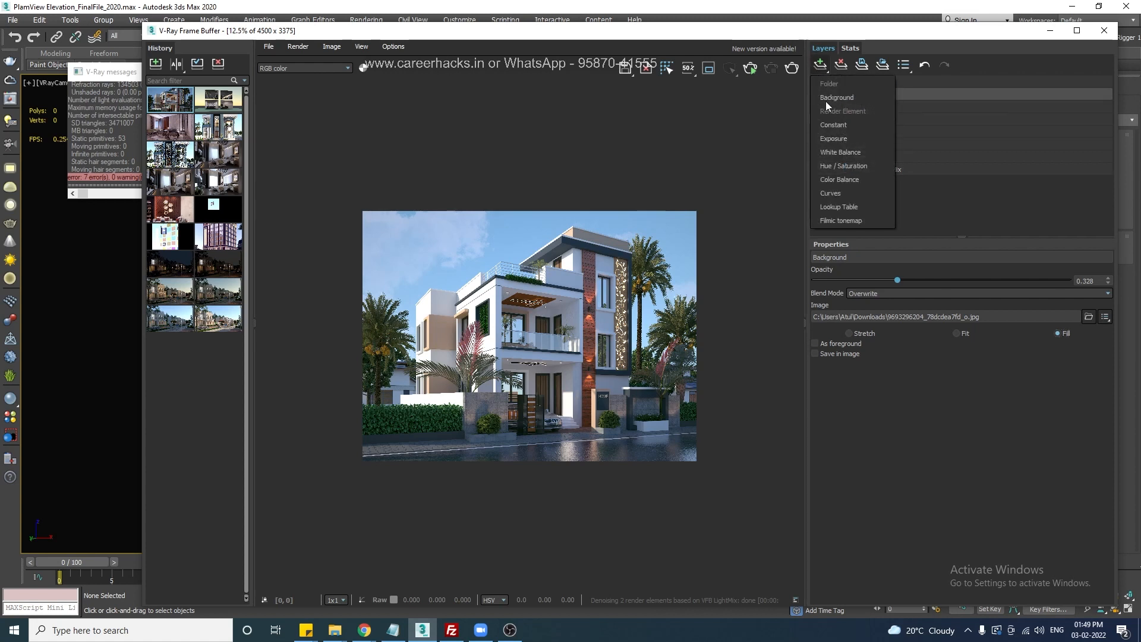
# Add a Hue / Saturation layer with saturation 0.049, hue and lightness left at 0
pyautogui.click(864, 165)
pyautogui.scroll(1, 642, 357)
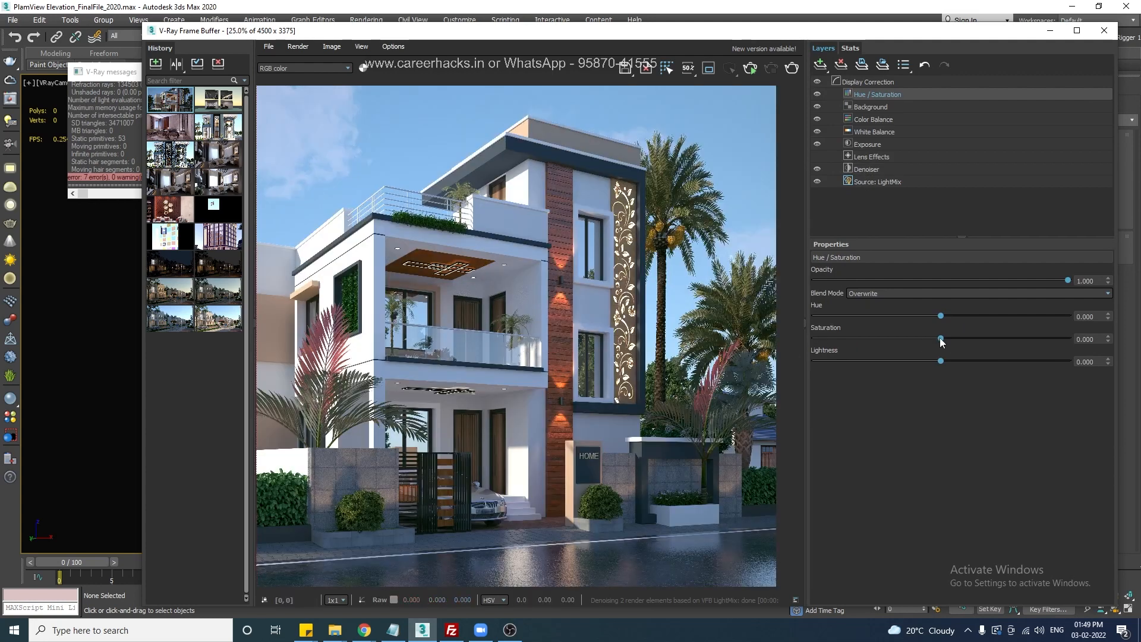
pyautogui.moveTo(941, 339); pyautogui.dragTo(811, 340)
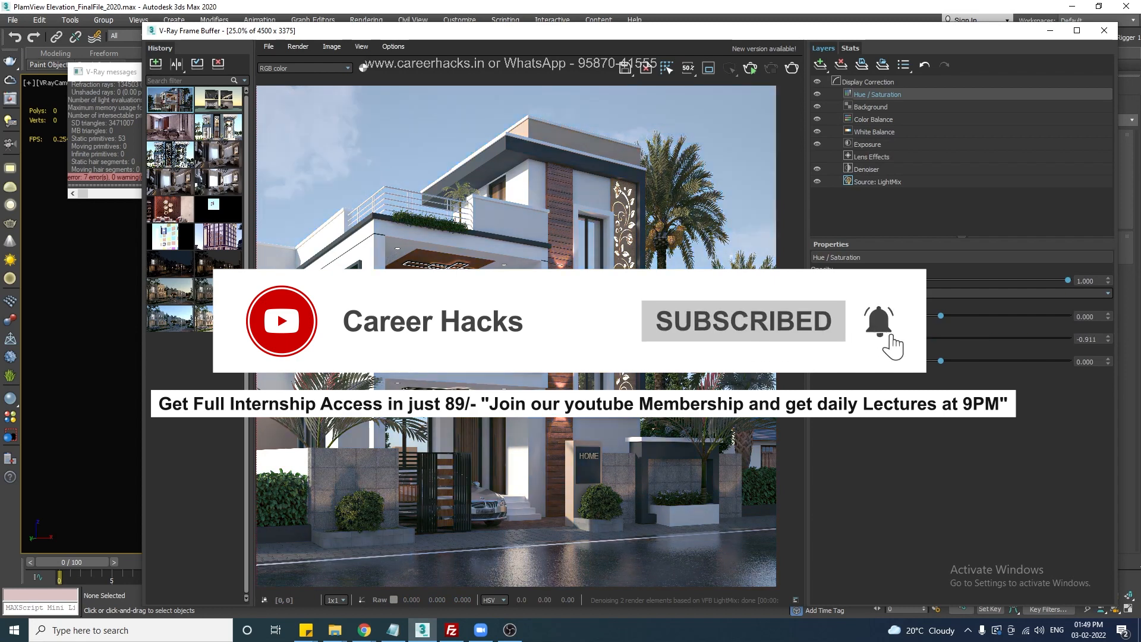
pyautogui.rightClick(1109, 338)
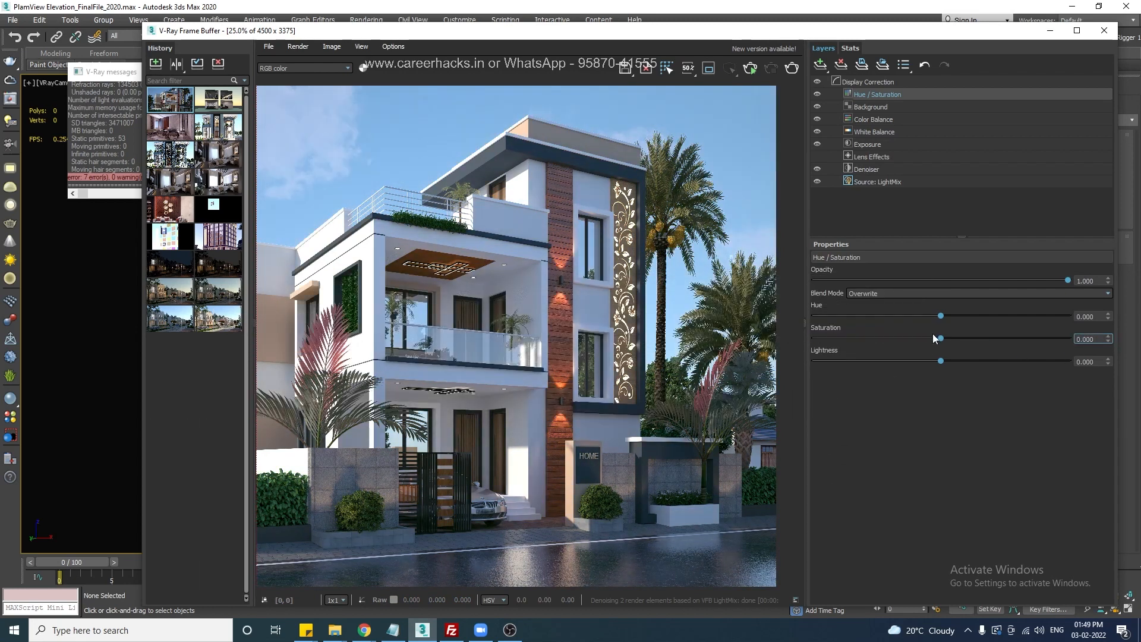
pyautogui.click(940, 339)
pyautogui.scroll(-1, 523, 410)
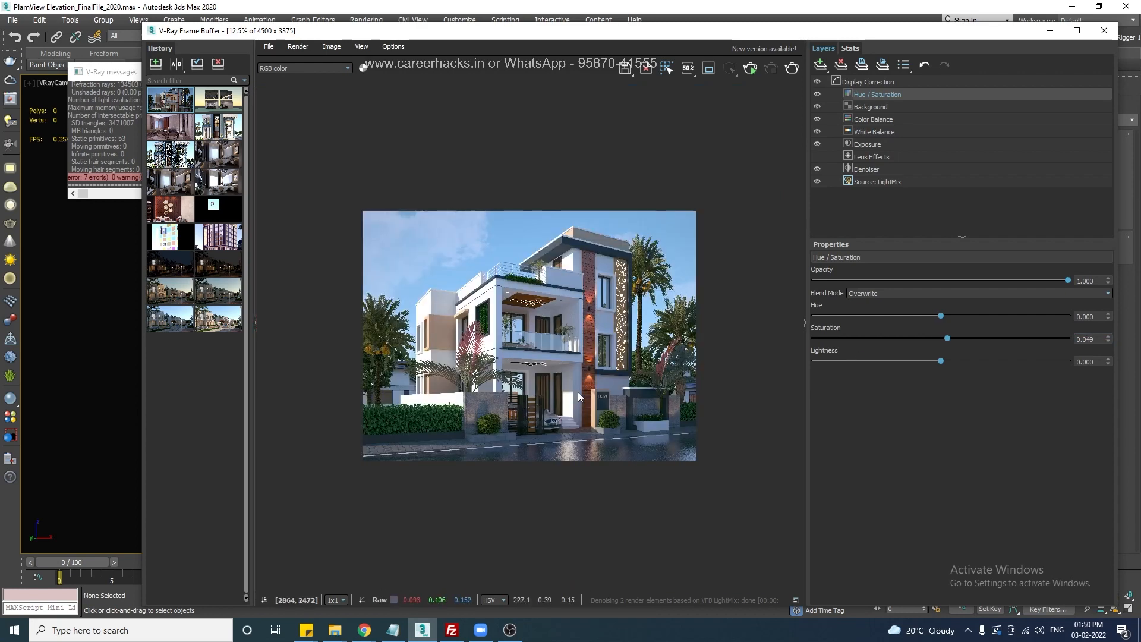
pyautogui.scroll(1, 682, 280)
pyautogui.click(819, 66)
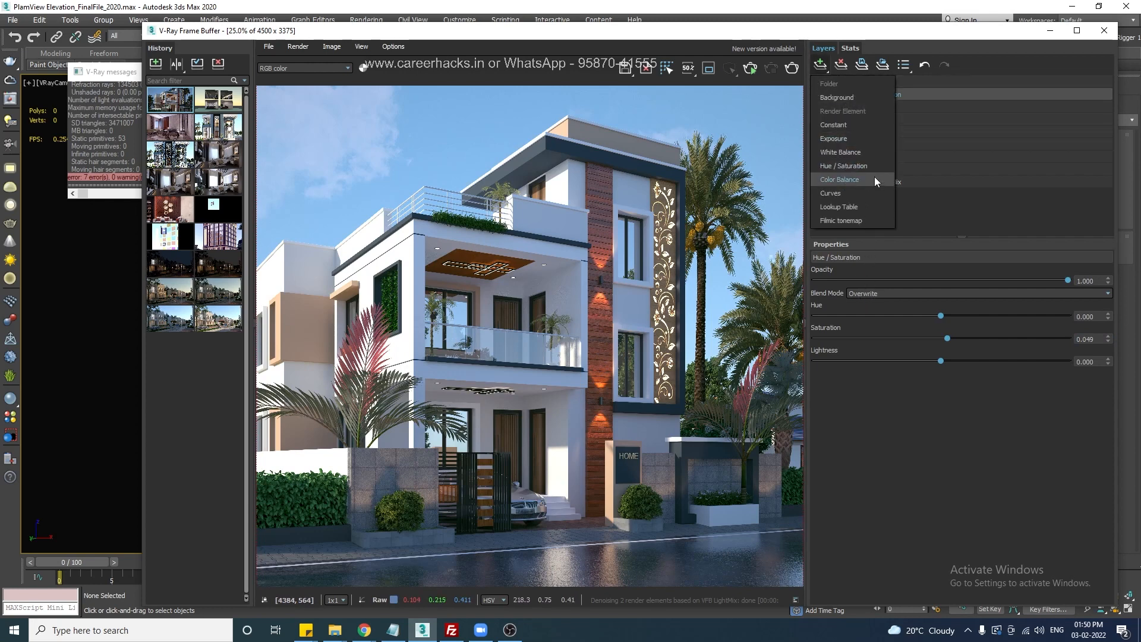
# Add a Curves layer and reshape it to deepen shadows and adjust midtones and highlights
pyautogui.click(871, 193)
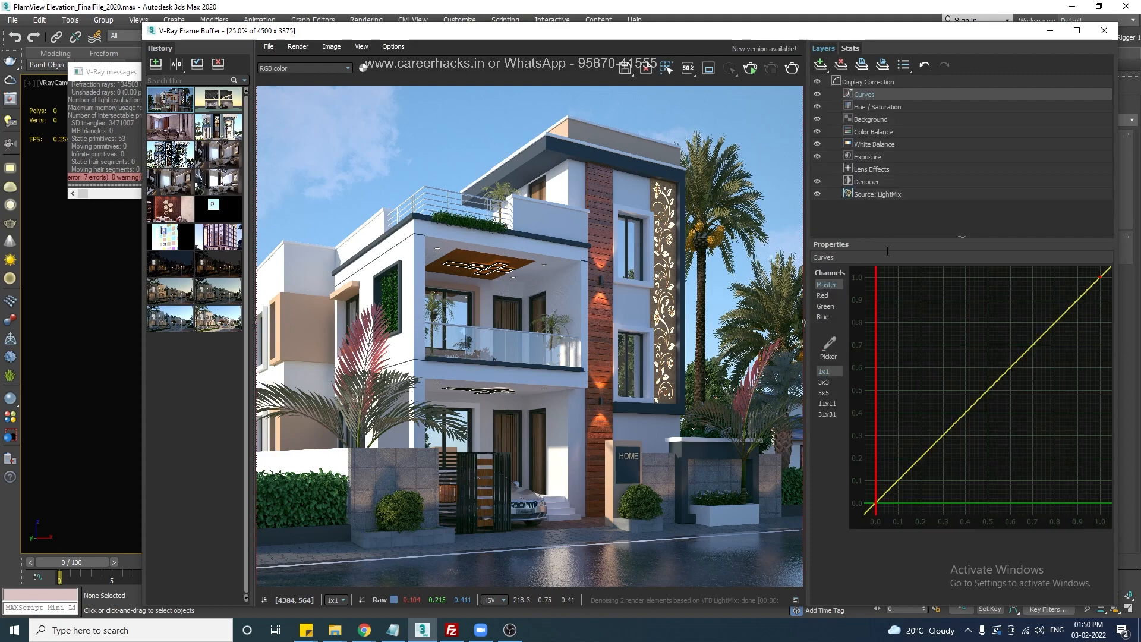
pyautogui.moveTo(880, 506); pyautogui.dragTo(881, 514)
pyautogui.moveTo(944, 450); pyautogui.dragTo(894, 497)
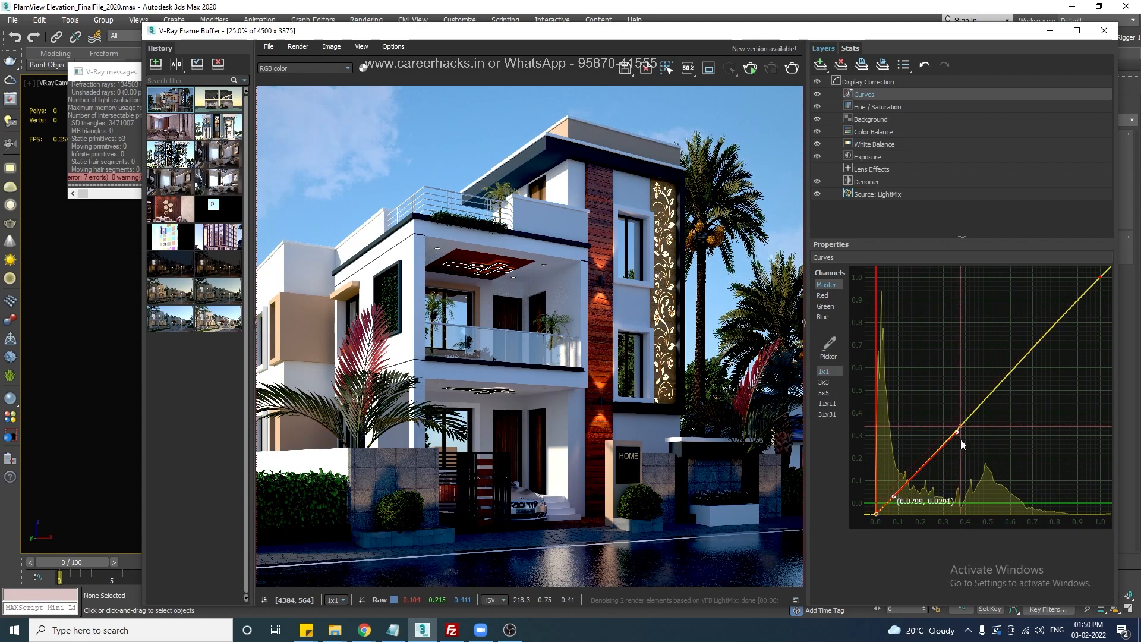
pyautogui.moveTo(957, 432); pyautogui.dragTo(975, 449)
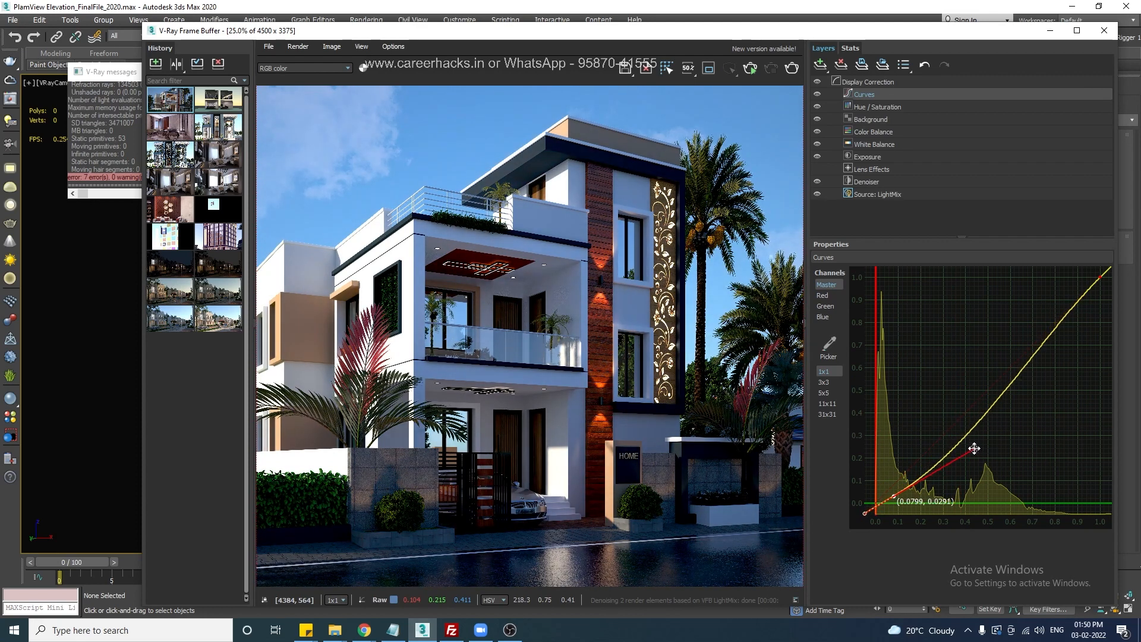
pyautogui.click(1099, 277)
pyautogui.moveTo(1029, 349); pyautogui.dragTo(1020, 337)
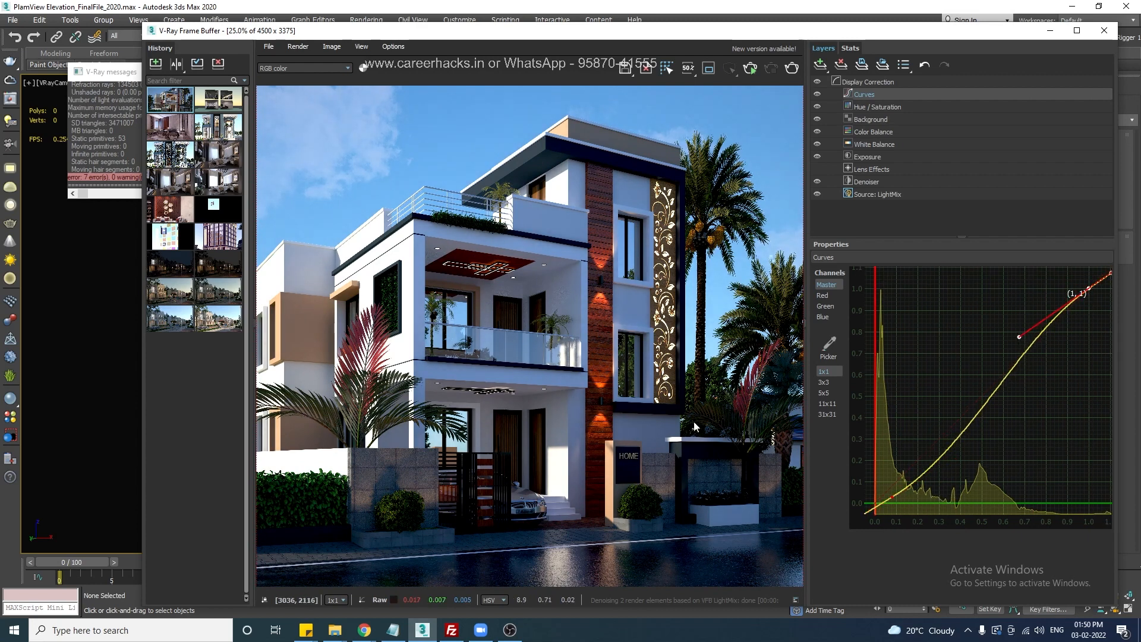
# Delete the Curves layer from the frame buffer
pyautogui.scroll(-1, 550, 413)
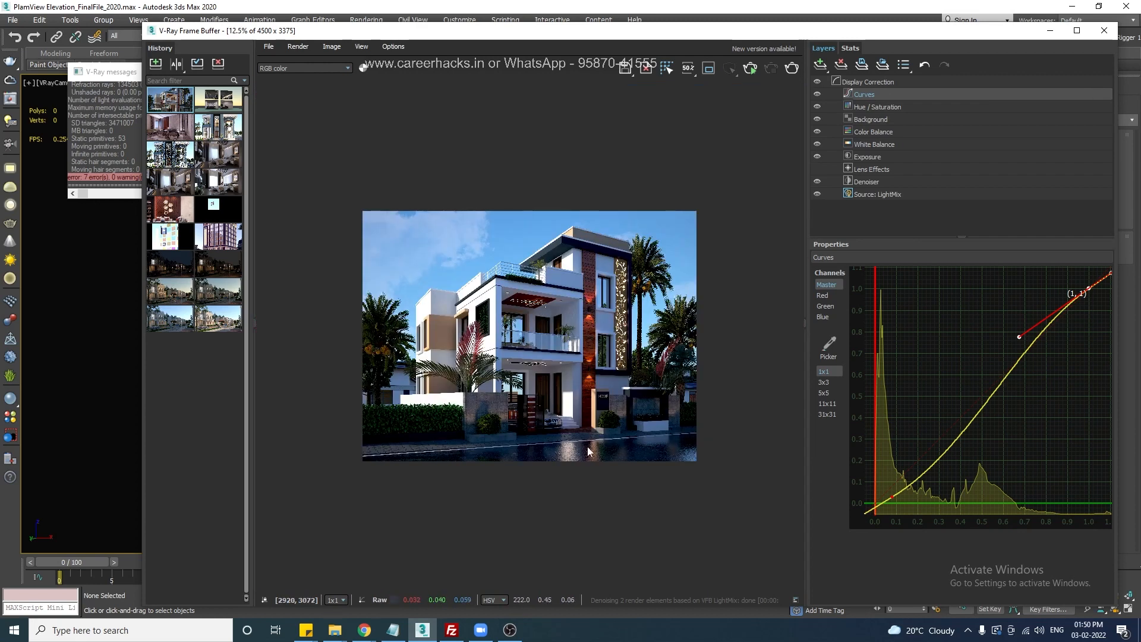
pyautogui.rightClick(873, 93)
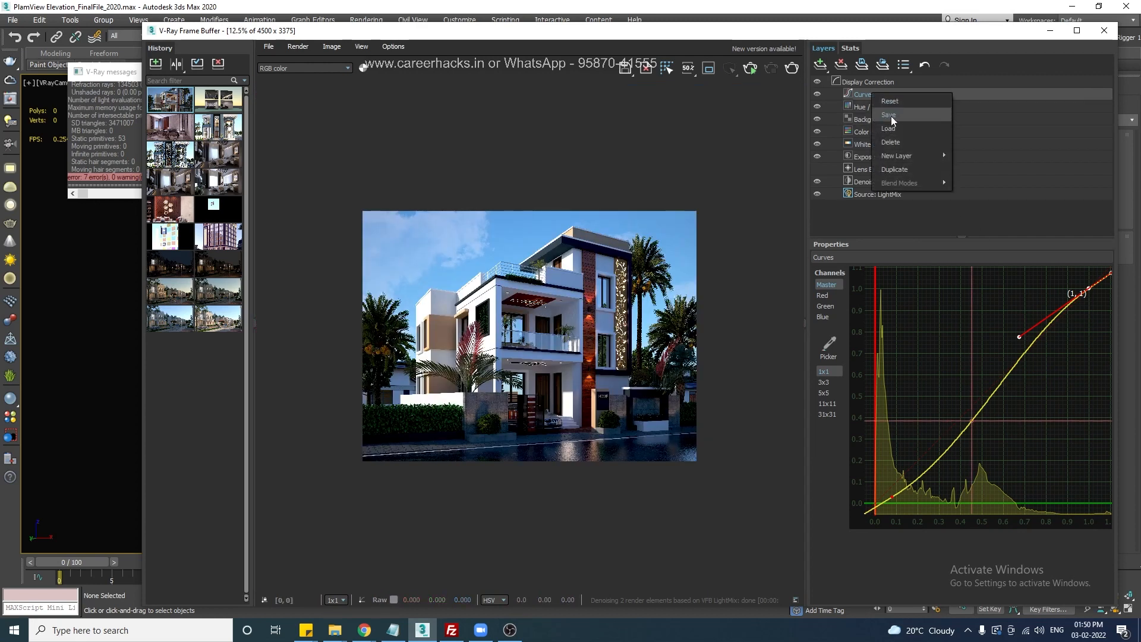
pyautogui.click(900, 139)
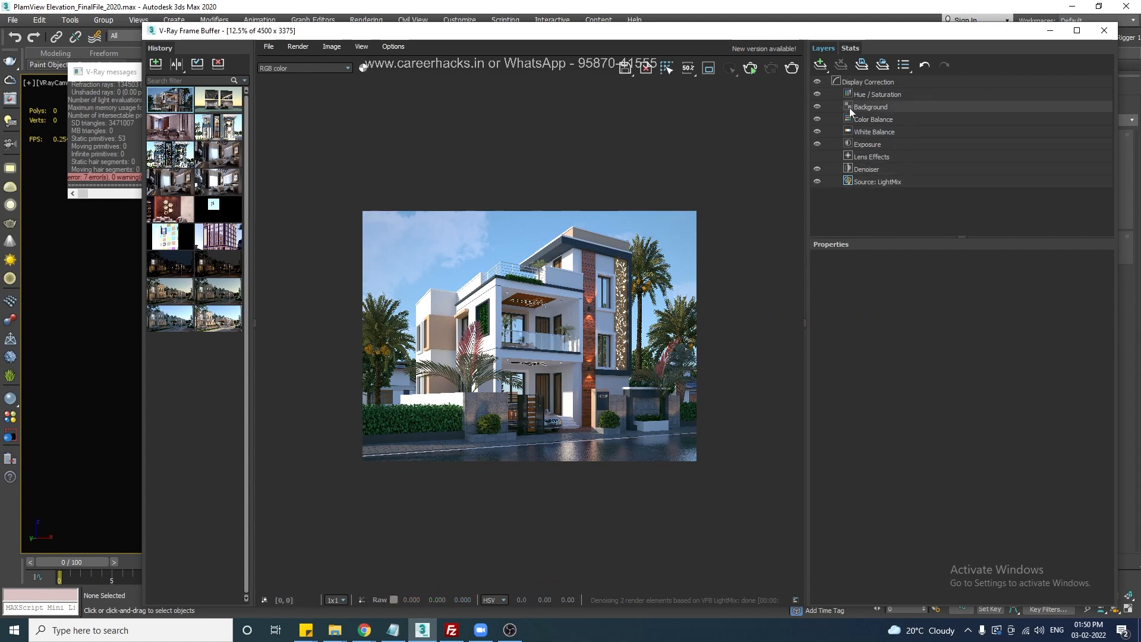
# Add a Lookup Table correction layer and start browsing for its LUT file
pyautogui.click(821, 64)
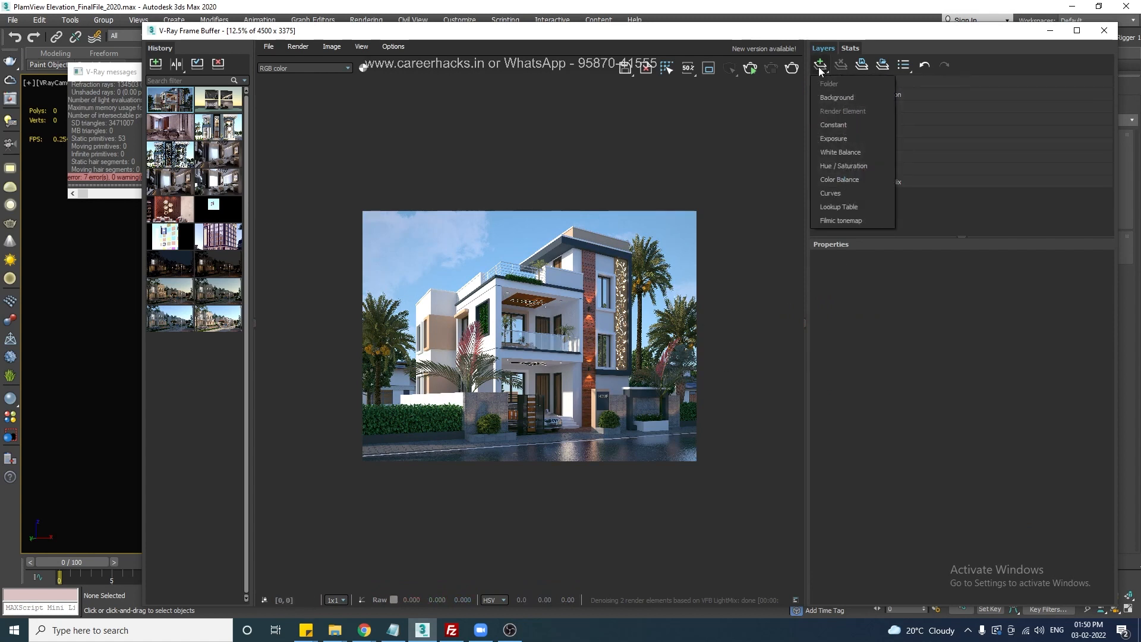
pyautogui.click(873, 206)
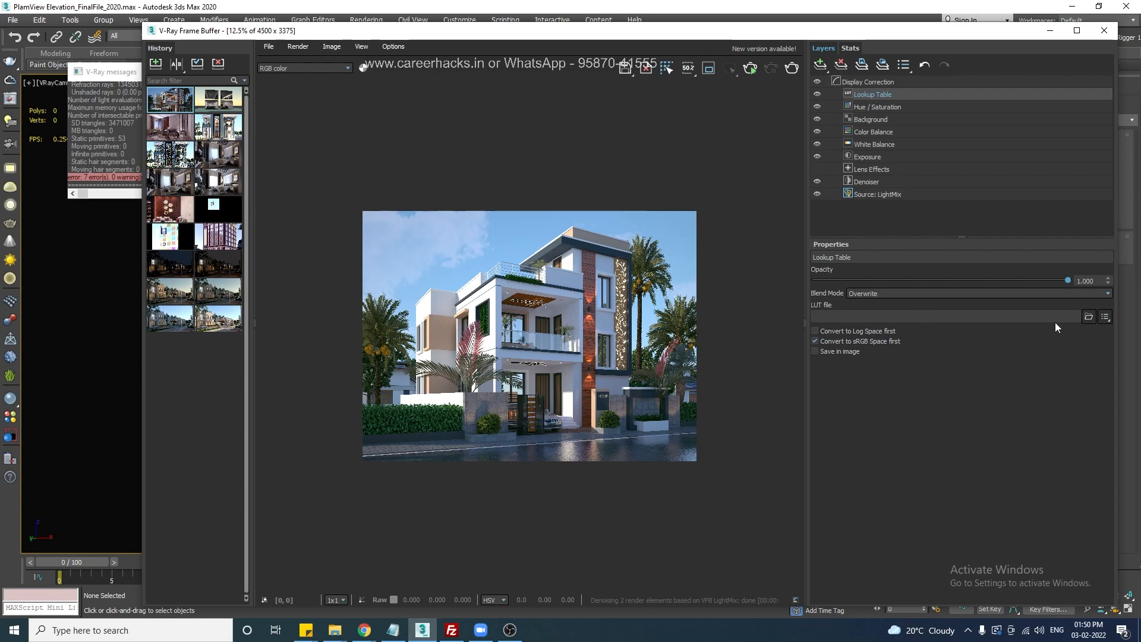
pyautogui.click(1095, 322)
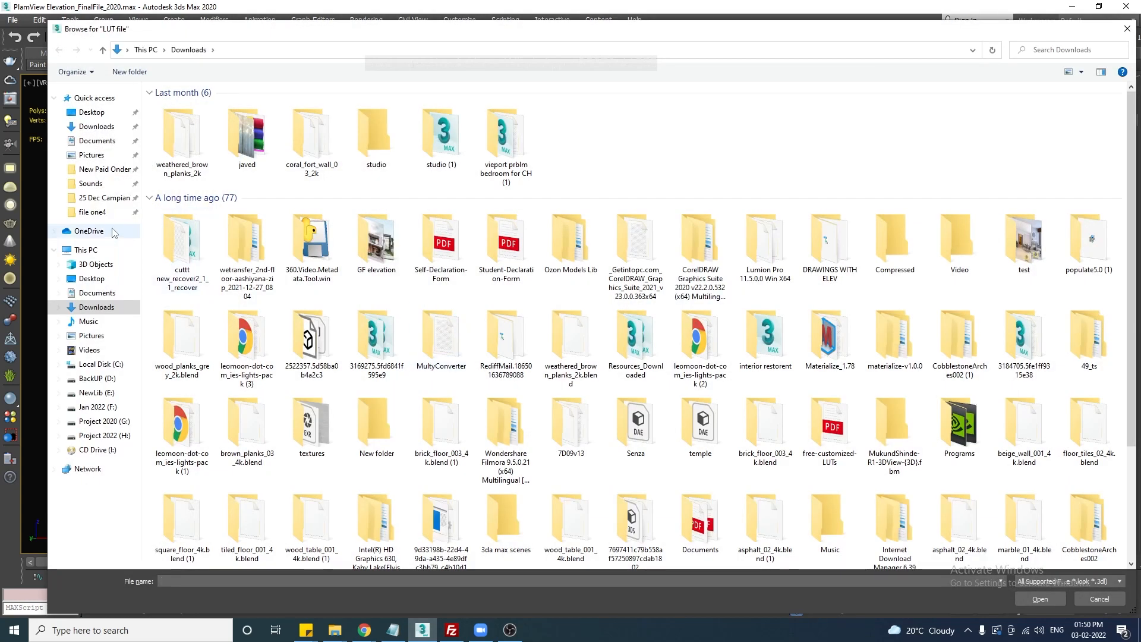
# Check drives C: and D:, then go to the LUTs folder under H:\New Lib
pyautogui.click(86, 250)
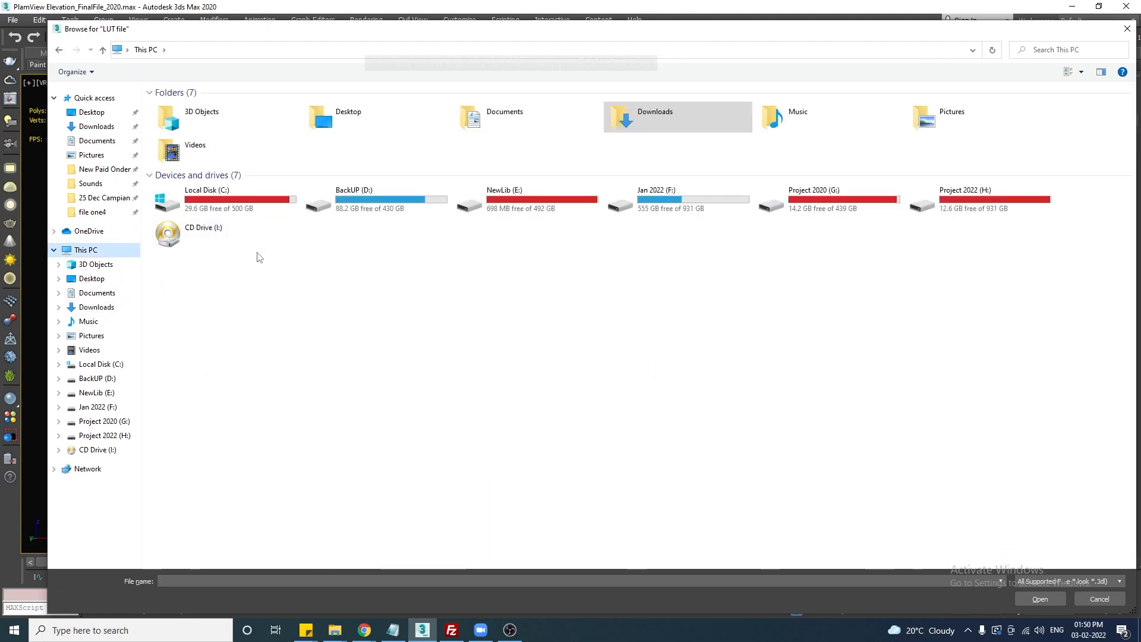
pyautogui.doubleClick(273, 212)
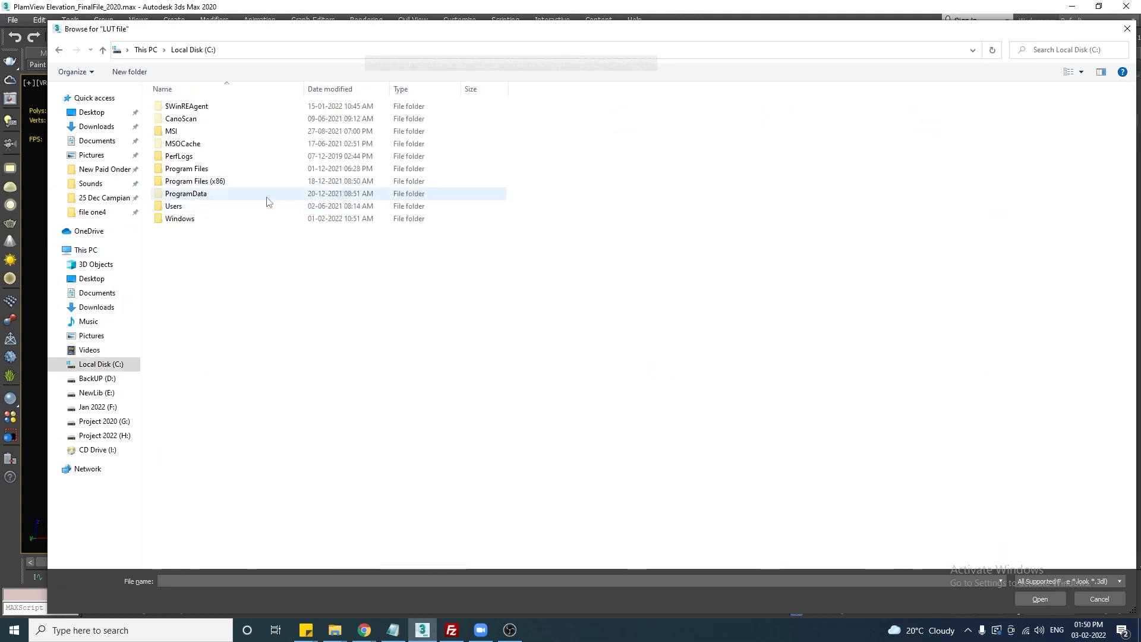
pyautogui.doubleClick(224, 171)
pyautogui.press('BackSpace')
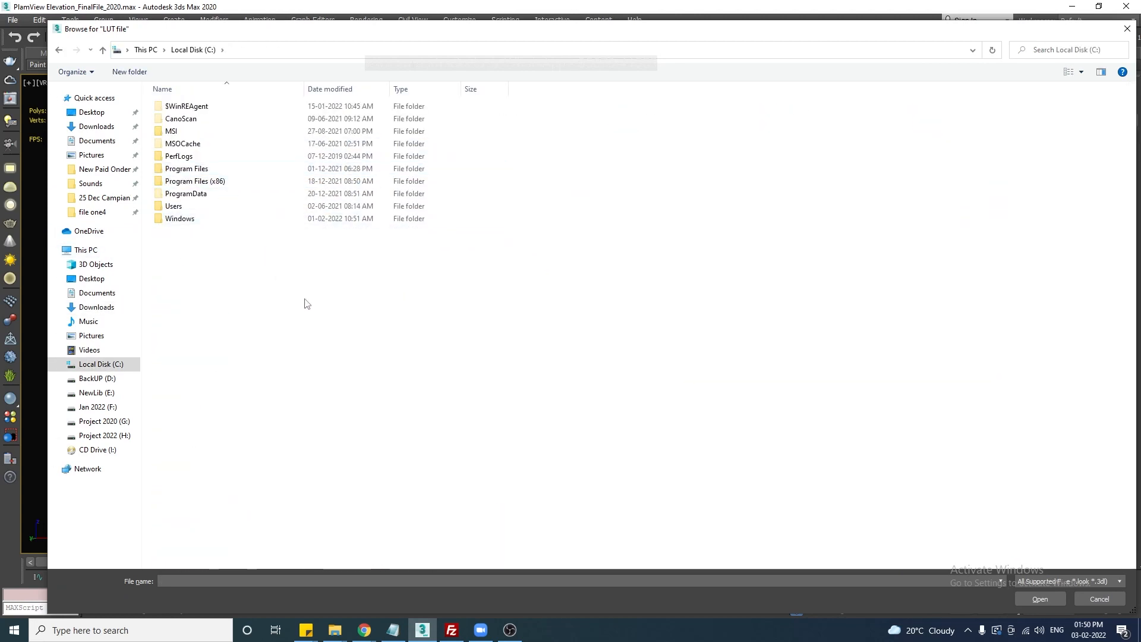
pyautogui.press('BackSpace')
pyautogui.doubleClick(371, 207)
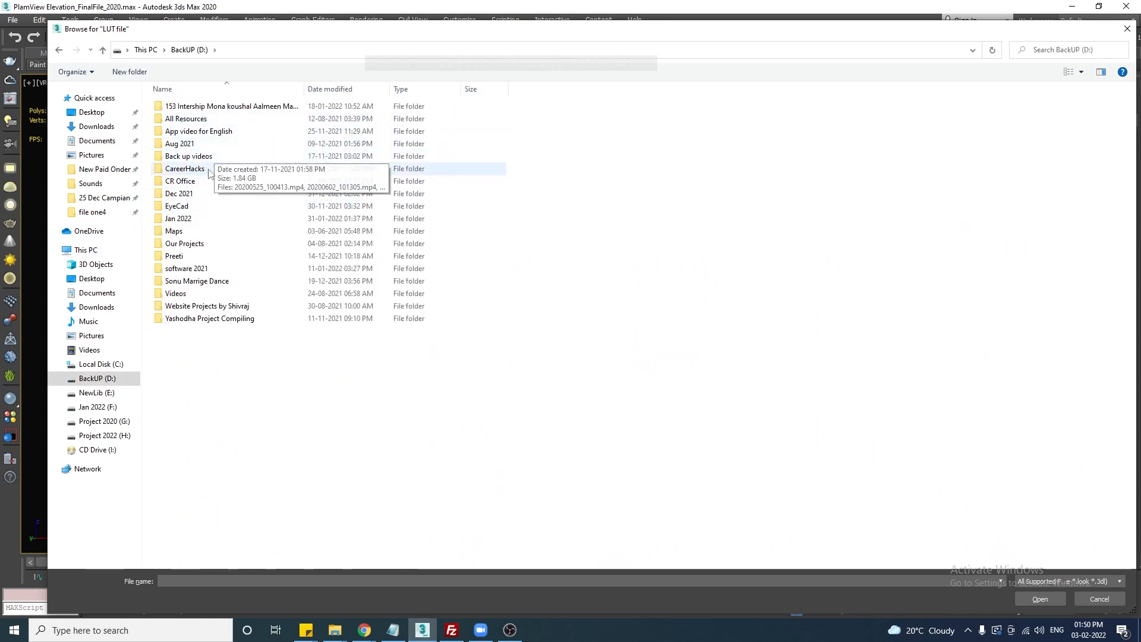
pyautogui.press('BackSpace')
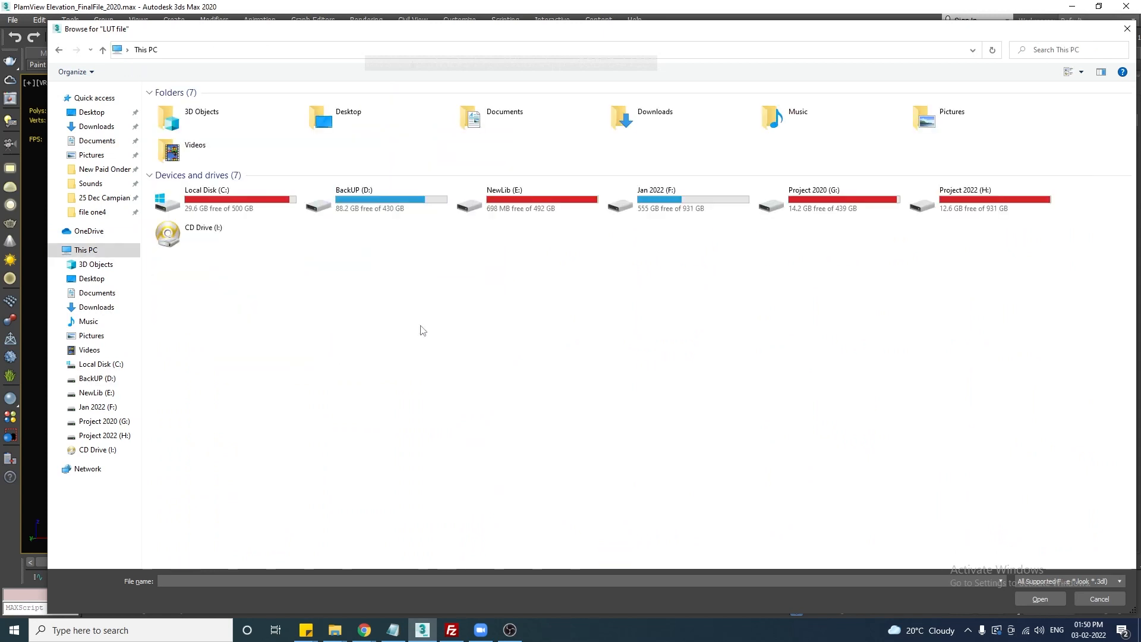
pyautogui.doubleClick(996, 206)
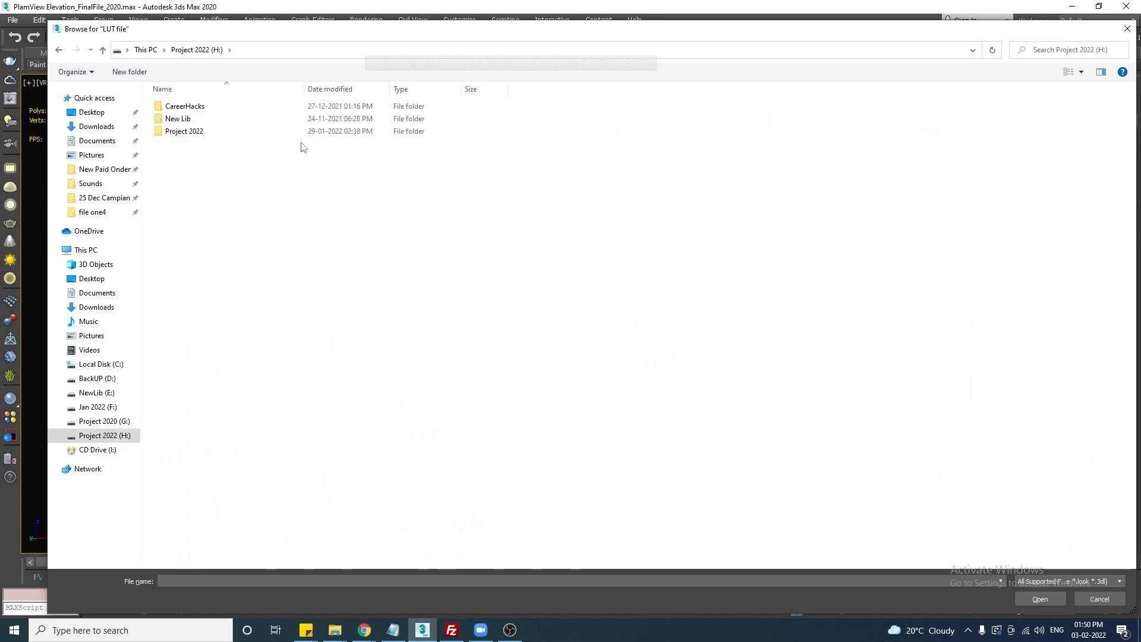
pyautogui.doubleClick(245, 118)
pyautogui.doubleClick(210, 294)
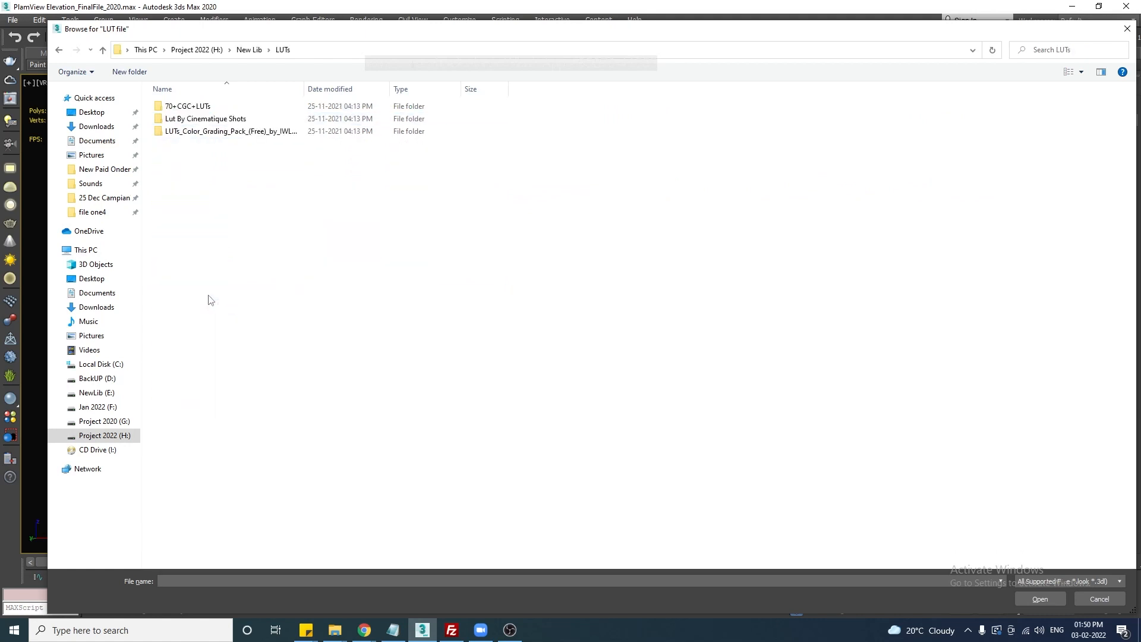
# Load 3Strip.cube from 70+CGC+LUTs\70 CGC LUTs\Look LUTs into the layer
pyautogui.moveTo(303, 89); pyautogui.dragTo(385, 89)
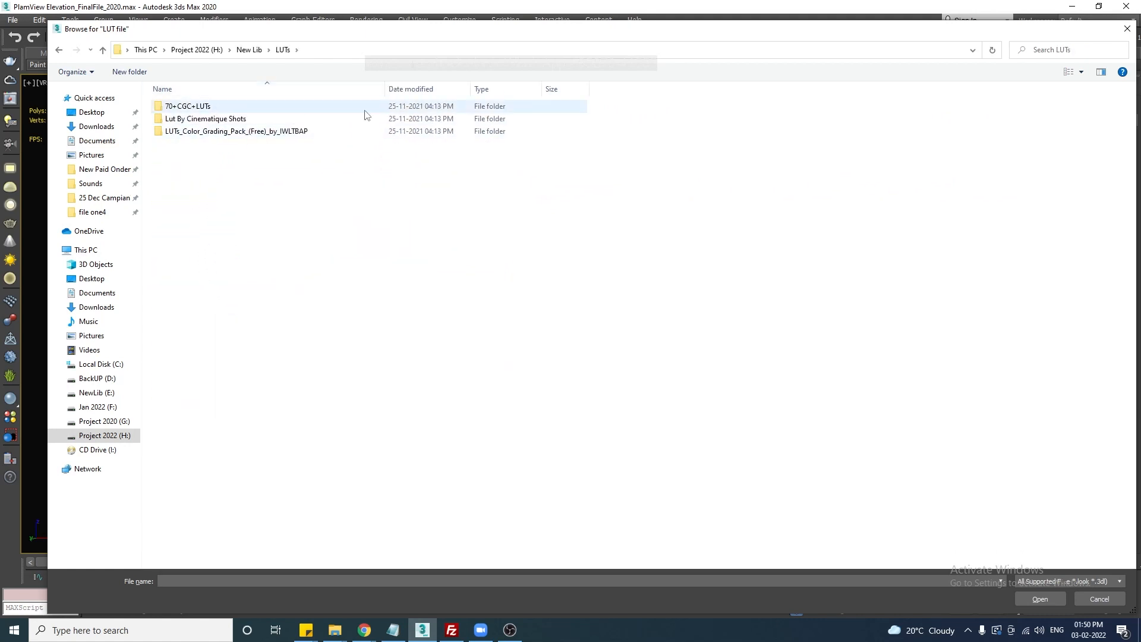
pyautogui.doubleClick(208, 107)
pyautogui.doubleClick(185, 118)
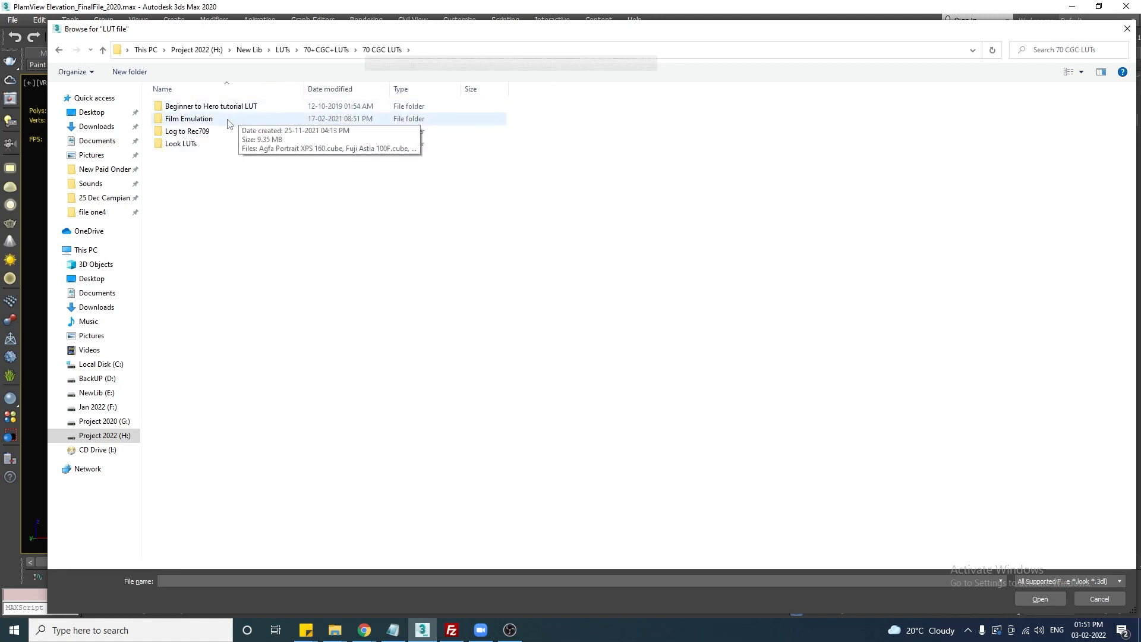
pyautogui.doubleClick(196, 147)
pyautogui.click(195, 107)
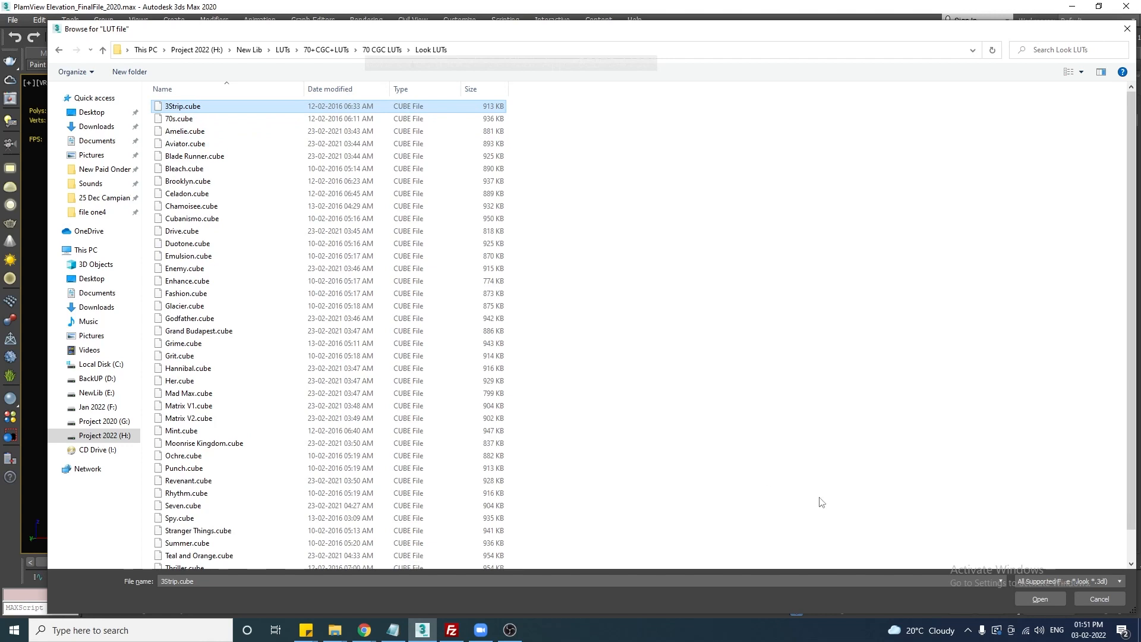
pyautogui.click(1020, 599)
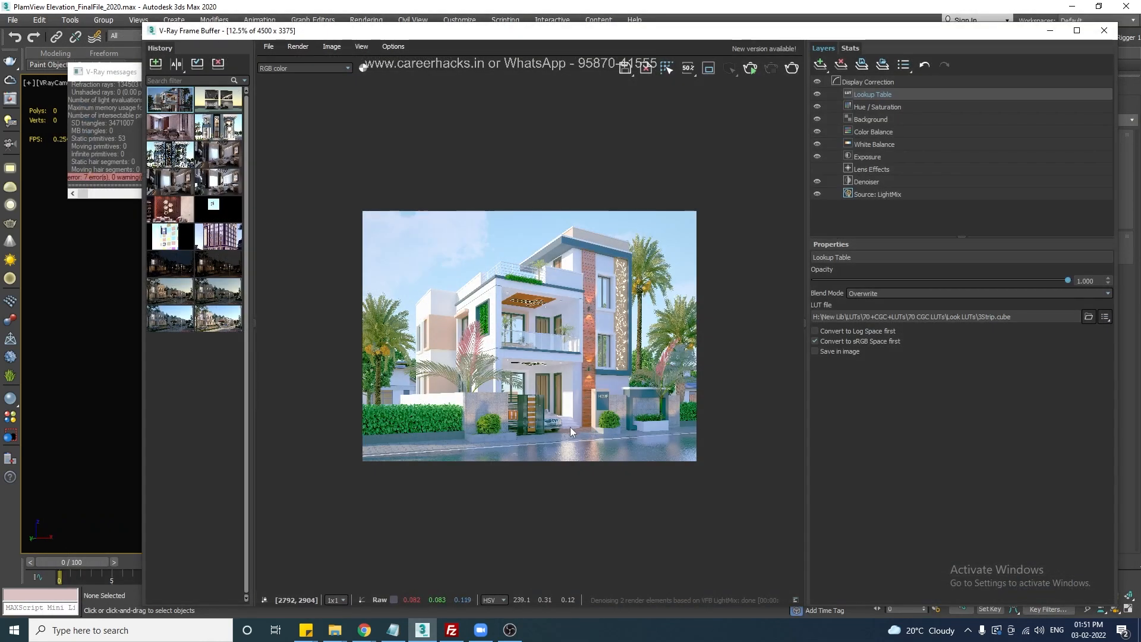
# Compare the LUT with and without Convert to sRGB Space, leaving it off
pyautogui.scroll(1, 570, 427)
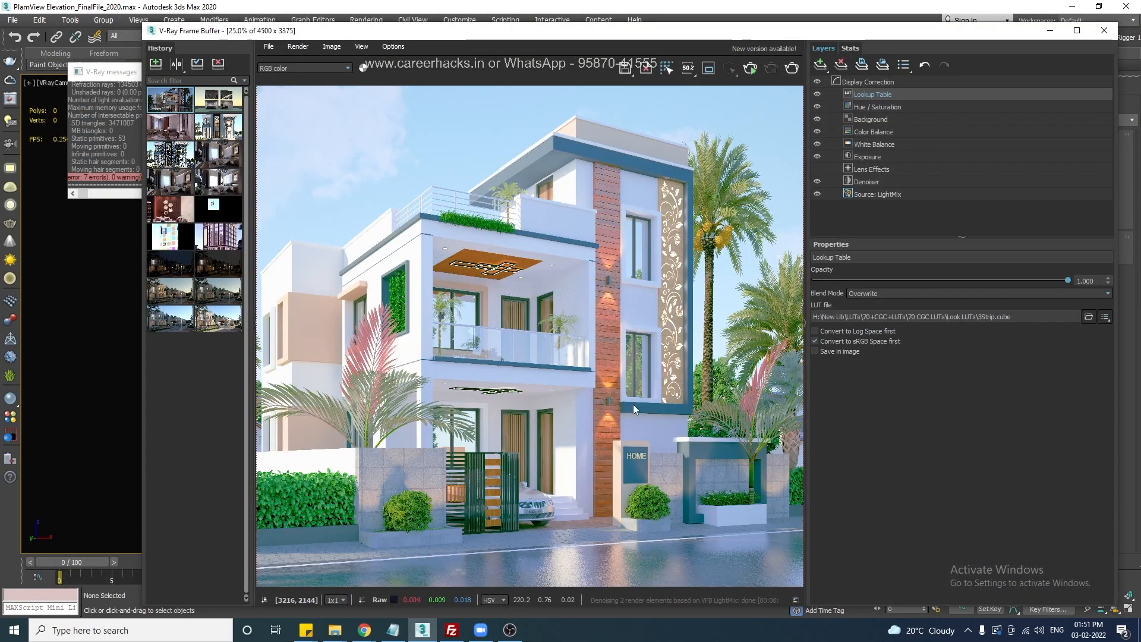
pyautogui.scroll(-1, 630, 405)
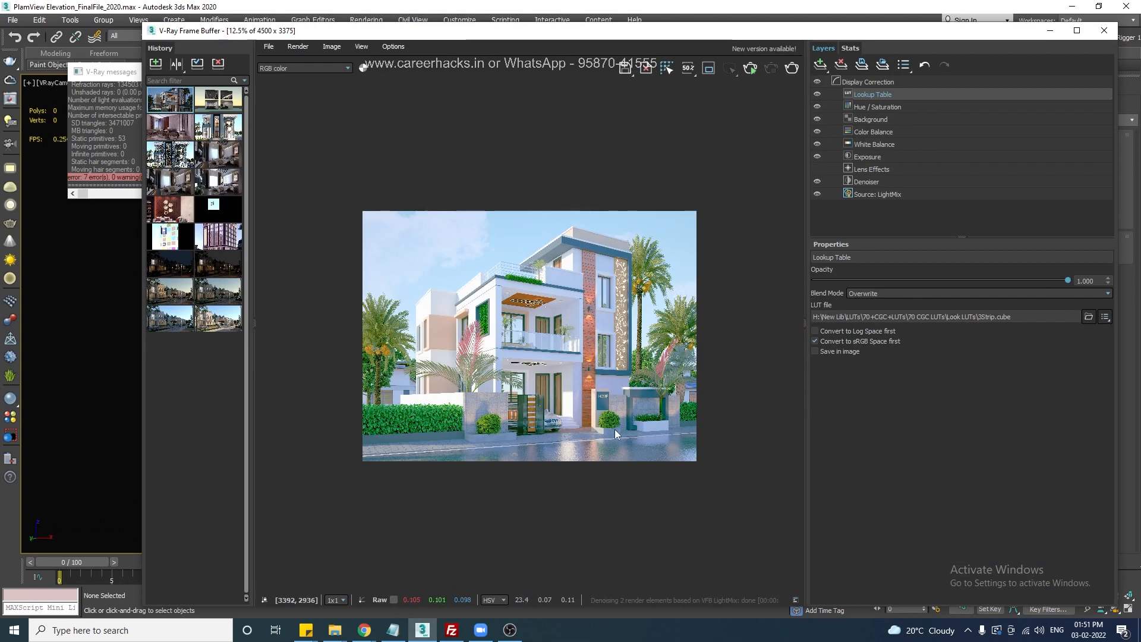
pyautogui.click(815, 341)
pyautogui.click(815, 341)
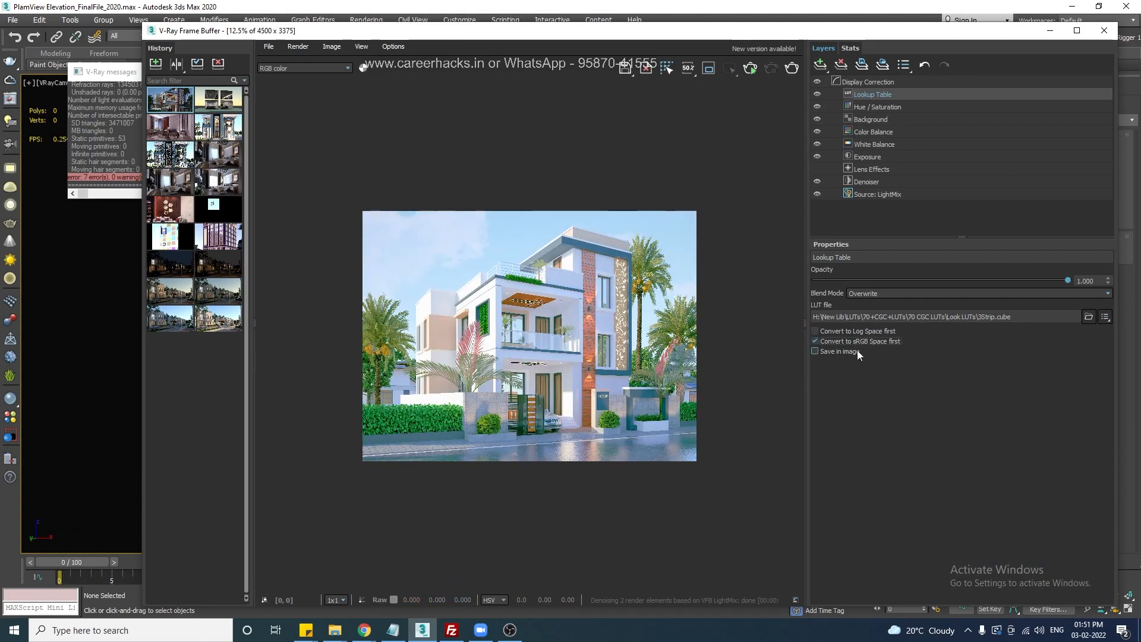
pyautogui.click(815, 341)
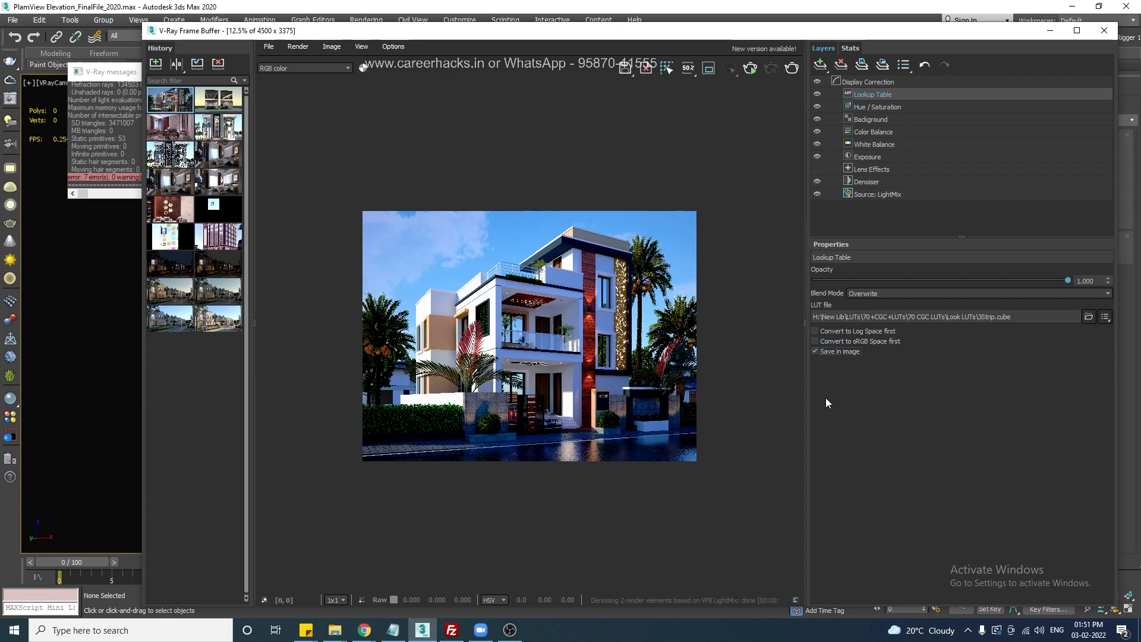
# Lower the LUT opacity to about 0.4 with Log and sRGB conversion off, and list other LUTs
pyautogui.moveTo(1067, 280); pyautogui.dragTo(954, 294)
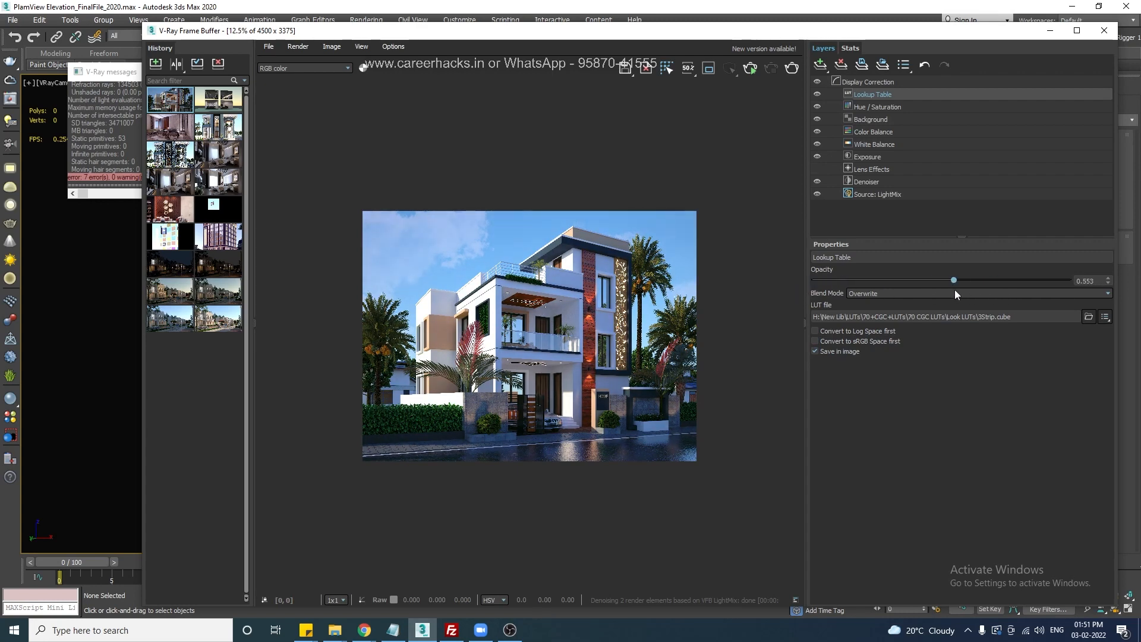
pyautogui.click(823, 332)
pyautogui.click(823, 331)
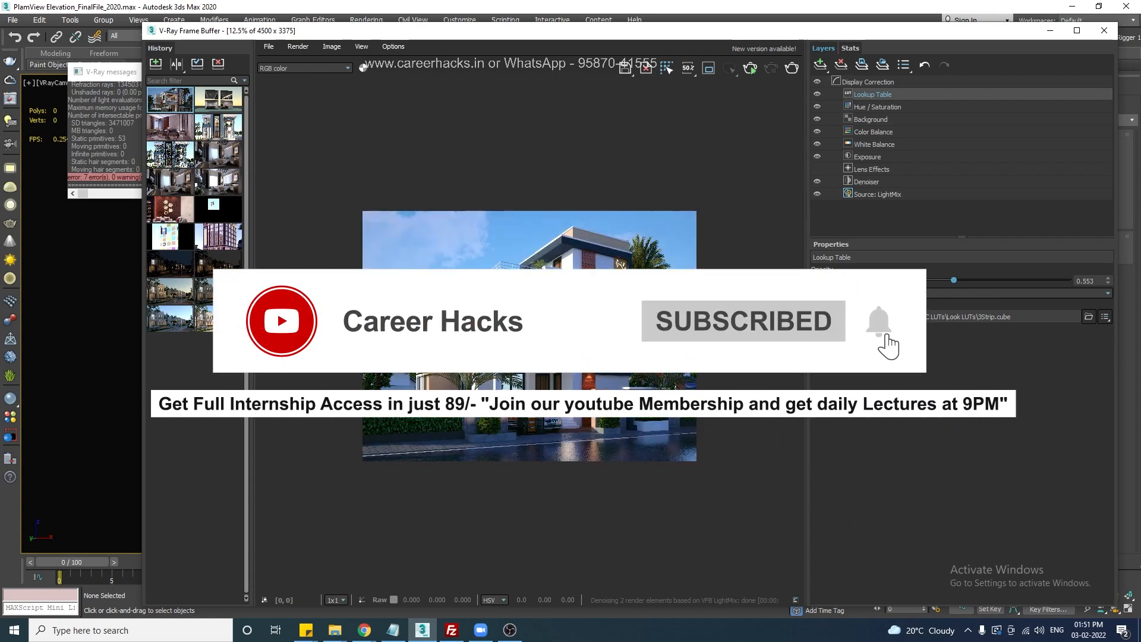
pyautogui.click(823, 333)
pyautogui.click(823, 333)
pyautogui.click(824, 341)
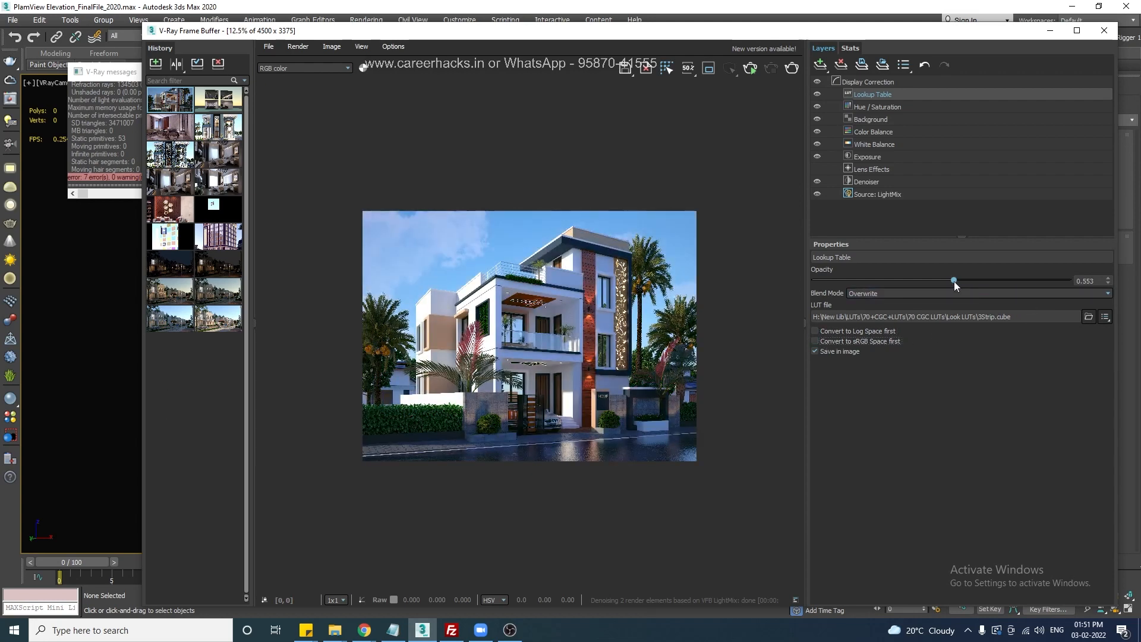
pyautogui.moveTo(954, 280)
pyautogui.mouseDown()
pyautogui.moveTo(882, 281)
pyautogui.moveTo(1056, 280)
pyautogui.moveTo(952, 281)
pyautogui.mouseUp()
pyautogui.click(1105, 317)
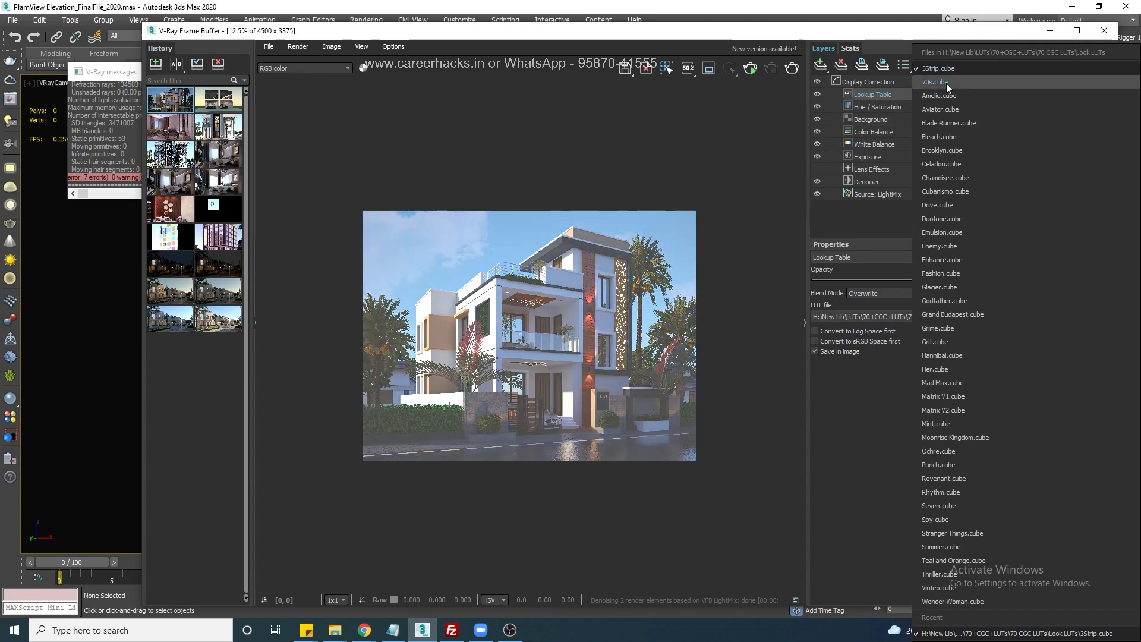
# Try 70s.cube, adjusting its opacity and comparing sRGB and Log conversion, both left off
pyautogui.click(946, 83)
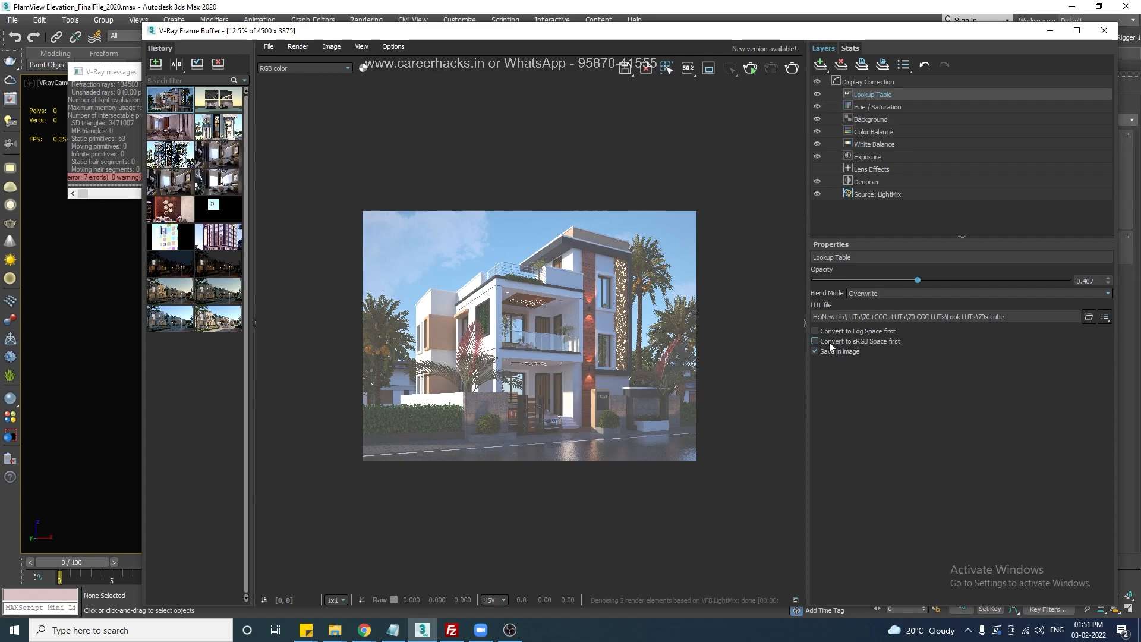
pyautogui.moveTo(918, 280); pyautogui.dragTo(955, 288)
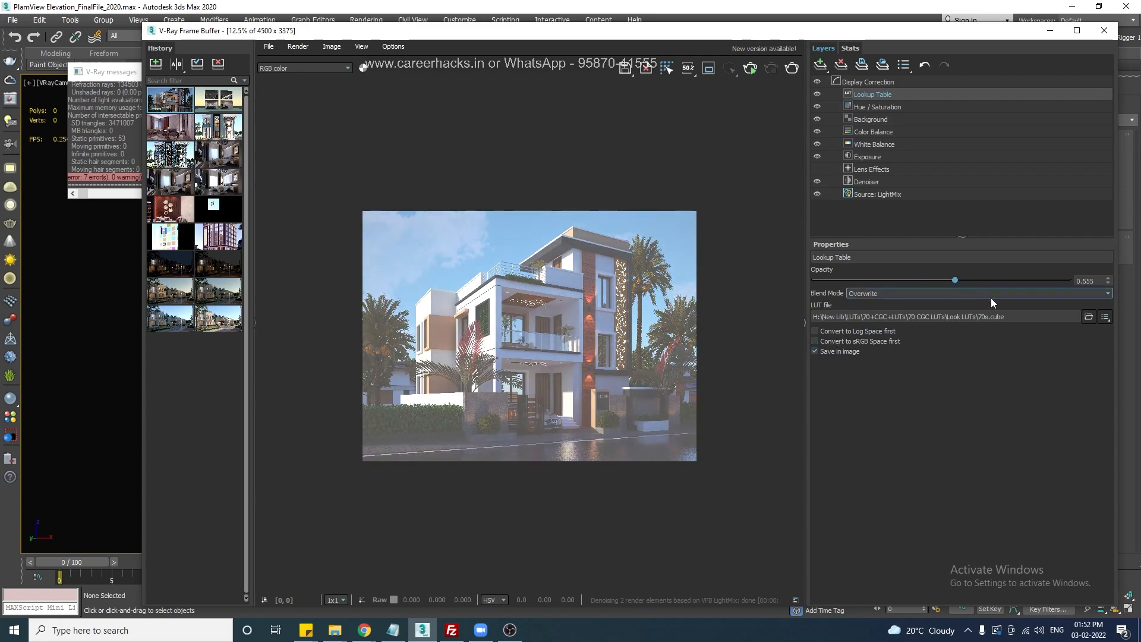
pyautogui.click(832, 341)
pyautogui.click(832, 341)
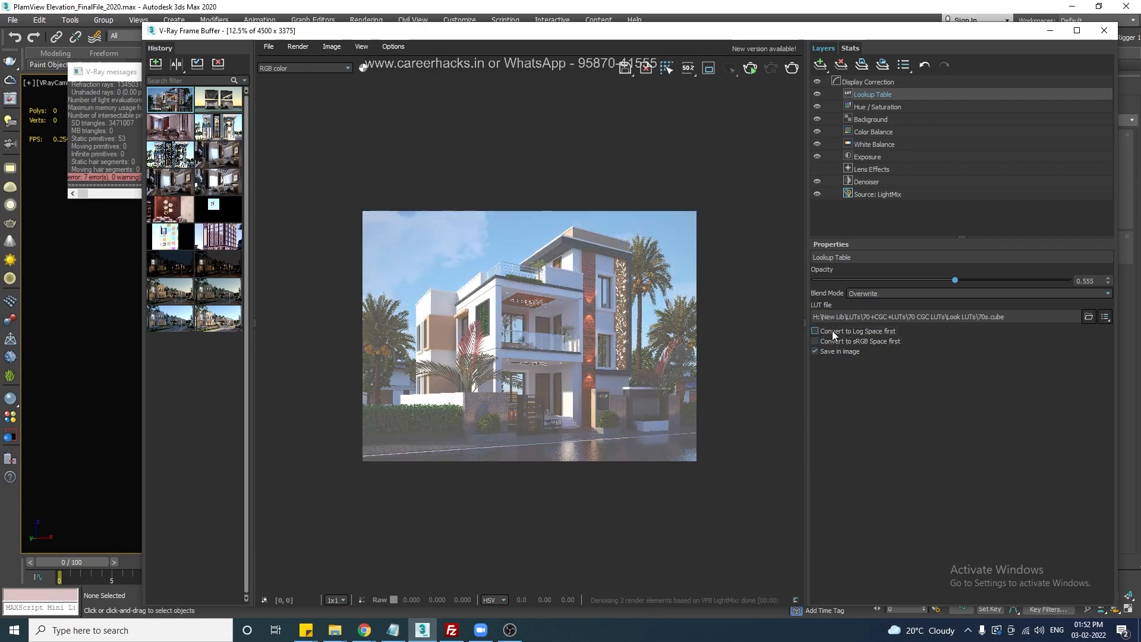
pyautogui.click(833, 330)
pyautogui.click(832, 330)
# Switch the lookup layer to Amelie.cube and reopen the LUT list
pyautogui.click(1105, 317)
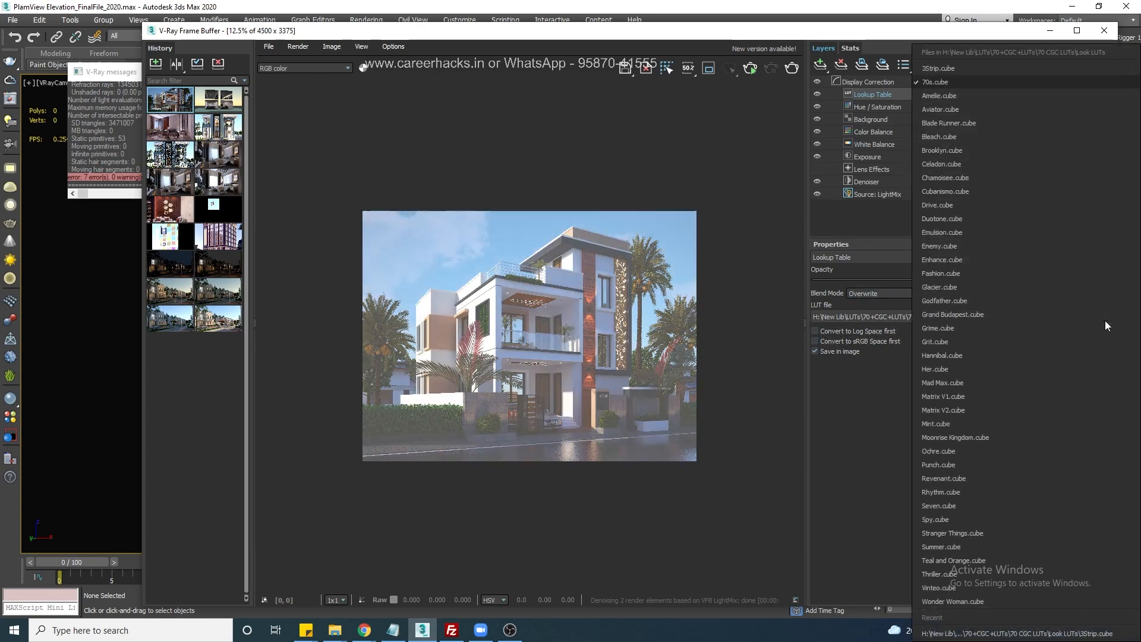
pyautogui.click(1028, 96)
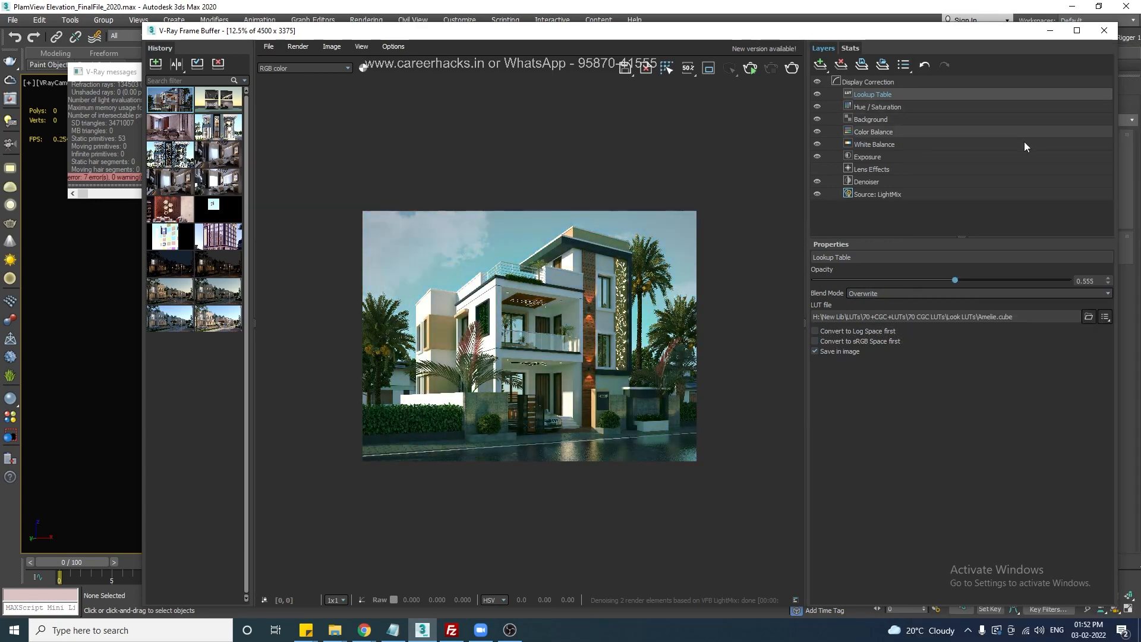
pyautogui.click(1103, 318)
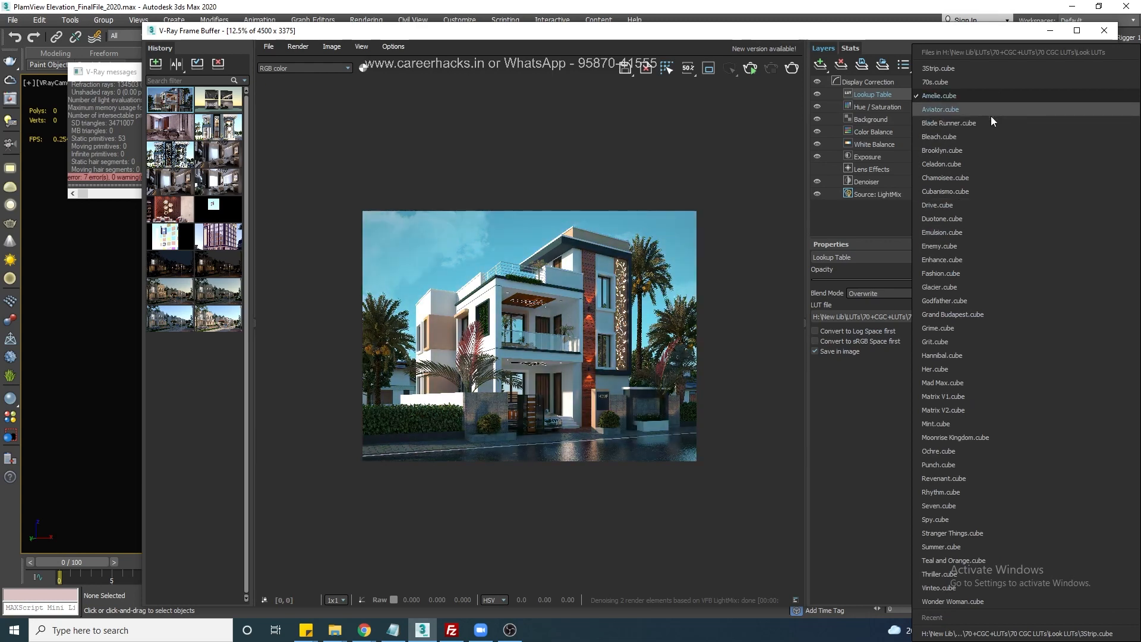
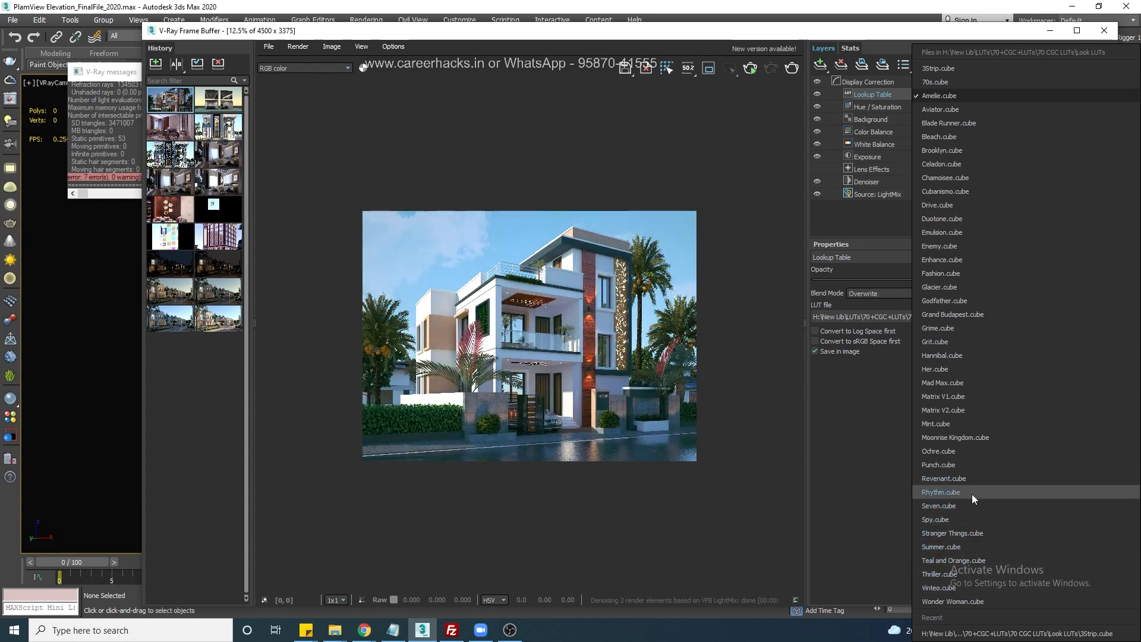
# Apply Rhythm.cube, maximize the frame buffer, and lower the LUT opacity to 0.281
pyautogui.click(972, 494)
pyautogui.scroll(1, 600, 444)
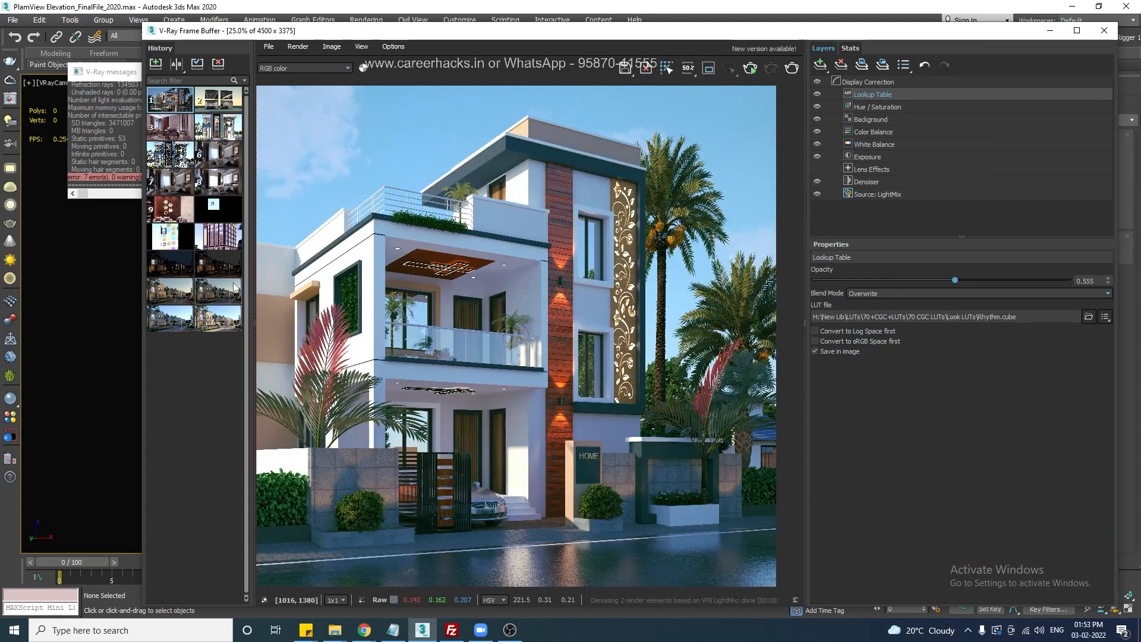
pyautogui.doubleClick(321, 33)
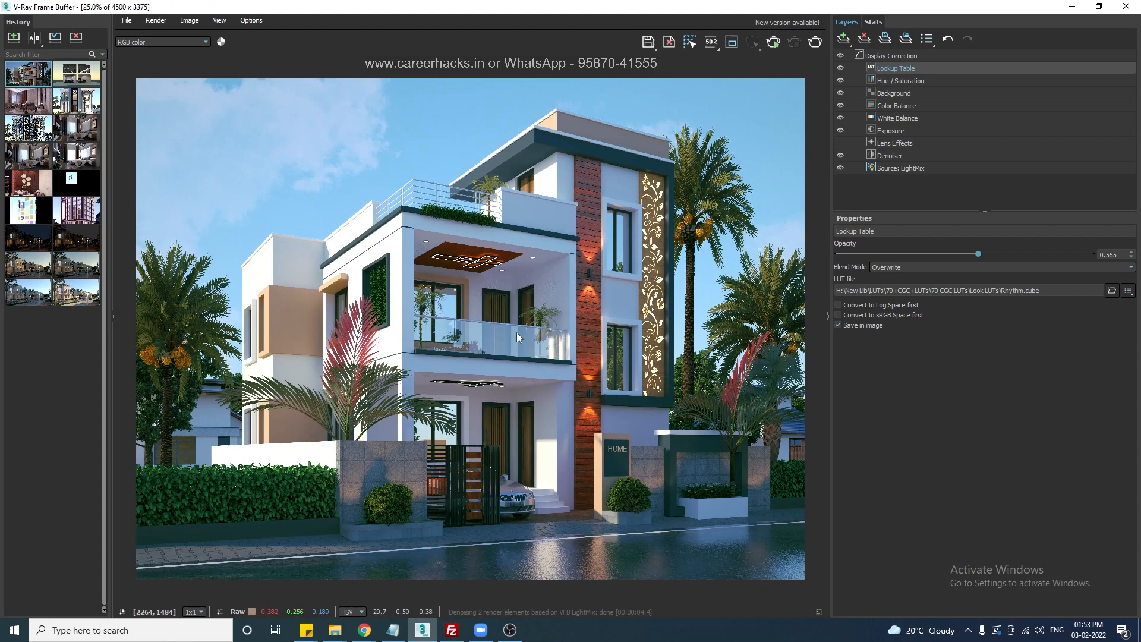
pyautogui.moveTo(982, 253); pyautogui.dragTo(900, 253)
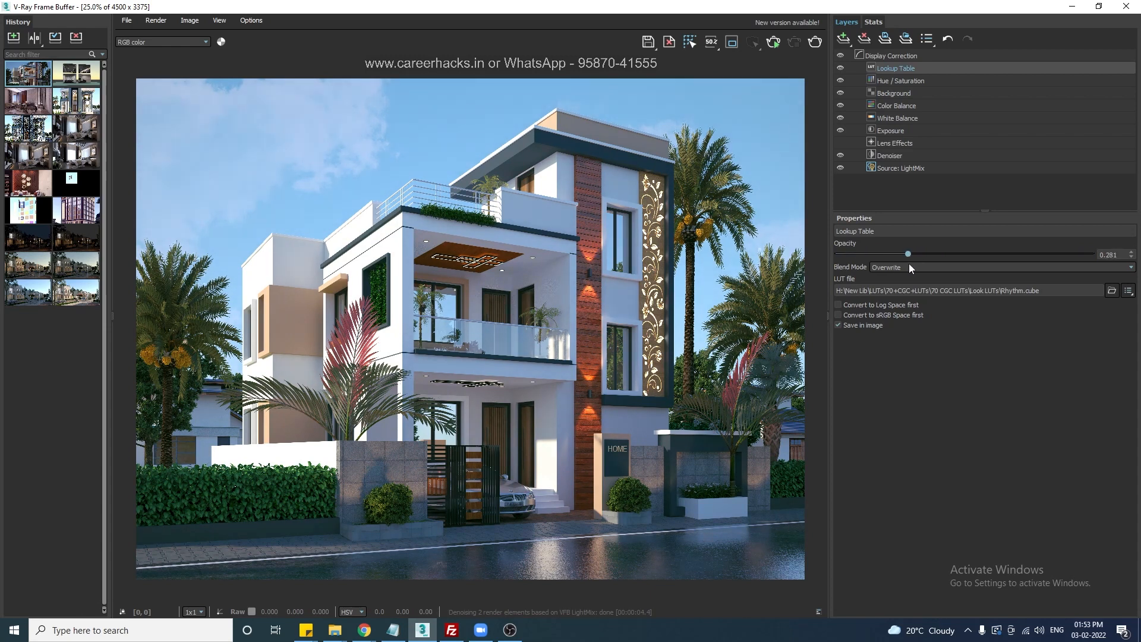
# Compare the Rhythm LUT layer on and off, trying sRGB and Log conversion, leaving both off
pyautogui.click(841, 71)
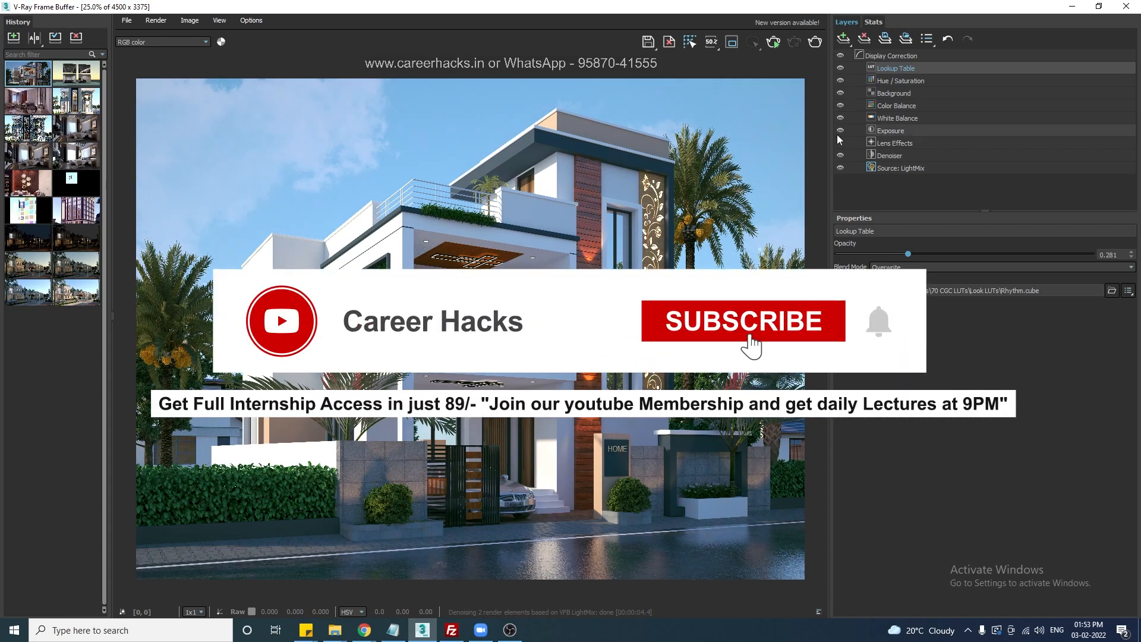
pyautogui.moveTo(908, 254); pyautogui.dragTo(936, 254)
pyautogui.click(839, 315)
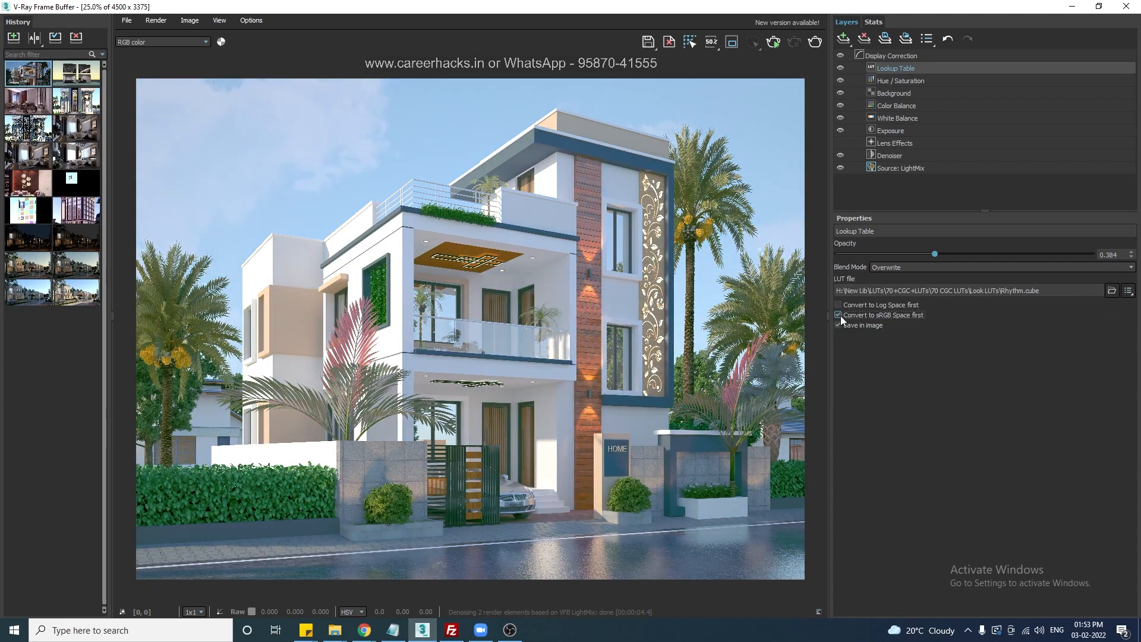
pyautogui.click(839, 315)
pyautogui.click(838, 305)
pyautogui.click(838, 305)
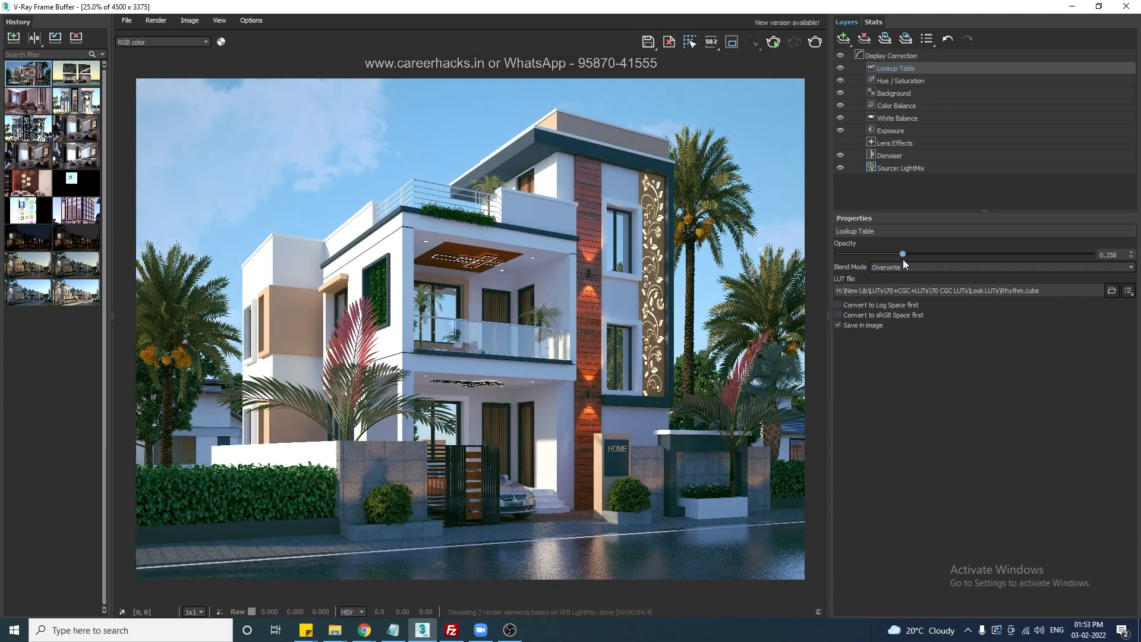
# Settle the Rhythm LUT opacity at 0.354 after testing higher and lower values
pyautogui.moveTo(1062, 267); pyautogui.dragTo(908, 267)
pyautogui.moveTo(984, 268); pyautogui.dragTo(1056, 270)
pyautogui.moveTo(806, 275); pyautogui.dragTo(925, 271)
pyautogui.moveTo(925, 271); pyautogui.dragTo(927, 265)
pyautogui.scroll(-1, 501, 440)
pyautogui.scroll(2, 502, 349)
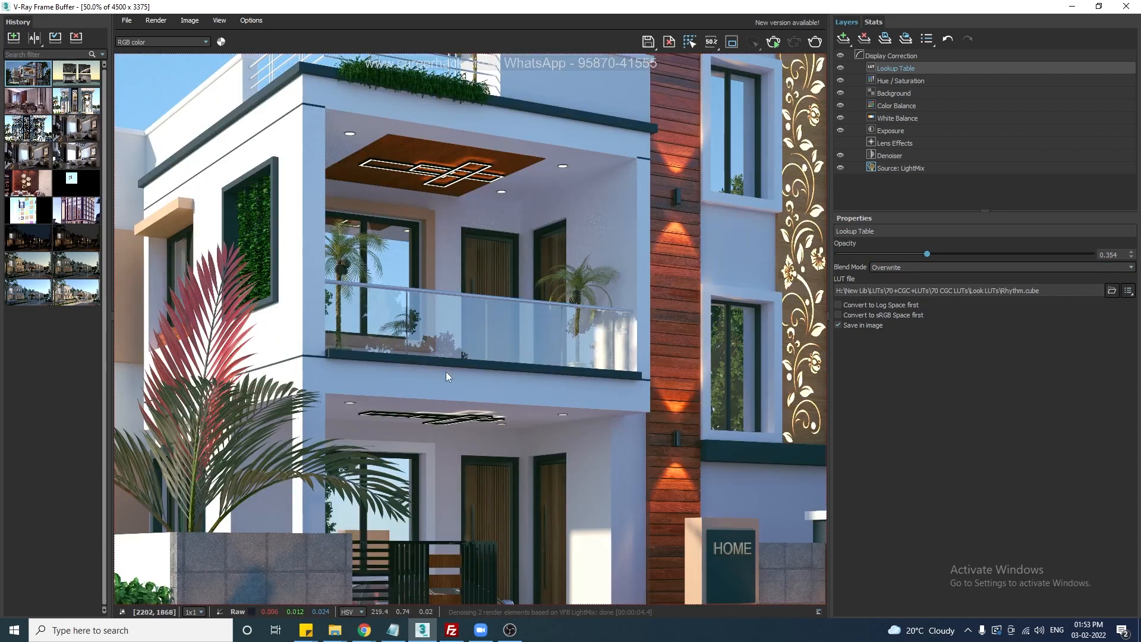
pyautogui.scroll(1, 582, 323)
pyautogui.scroll(-2, 544, 398)
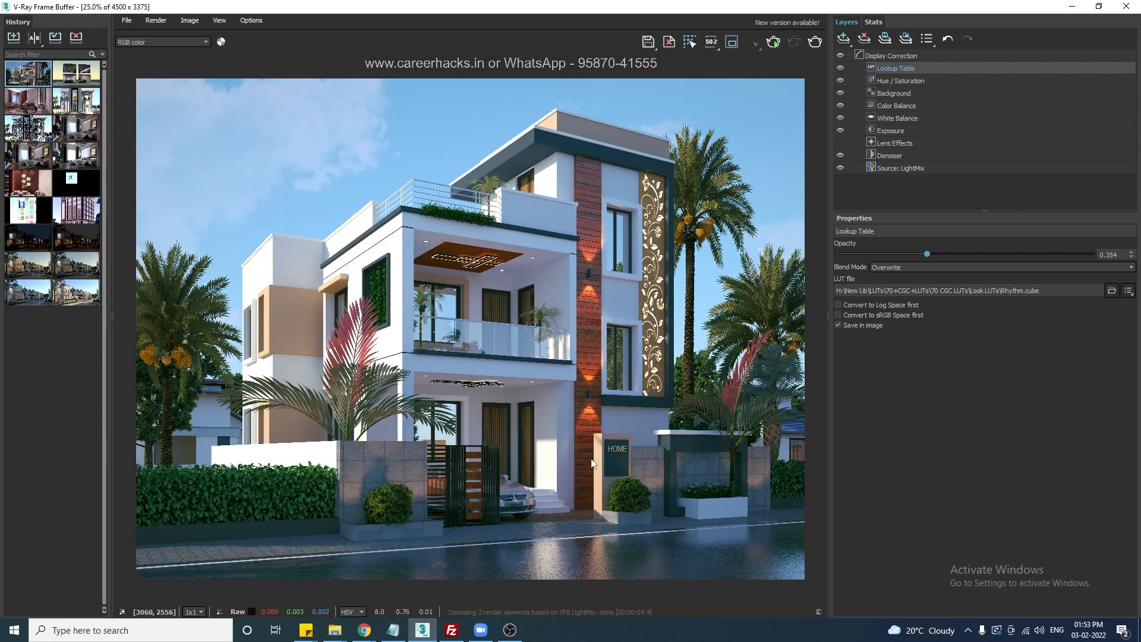
# Start saving VFB layers and browse to the Palm View lecture folder on drive D
pyautogui.click(897, 194)
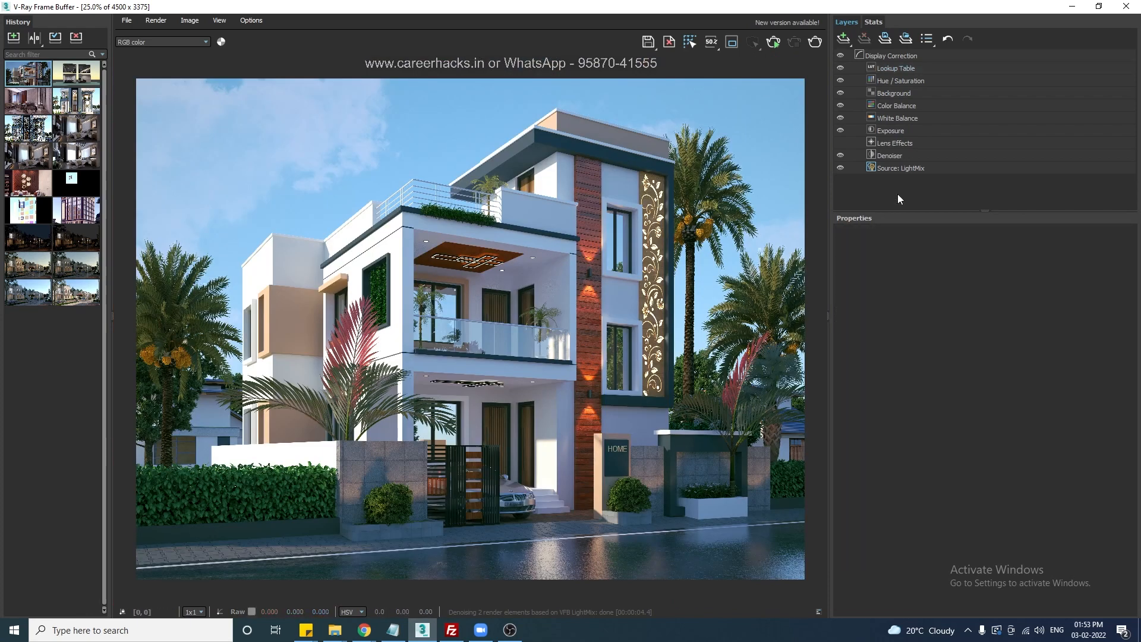
pyautogui.click(889, 43)
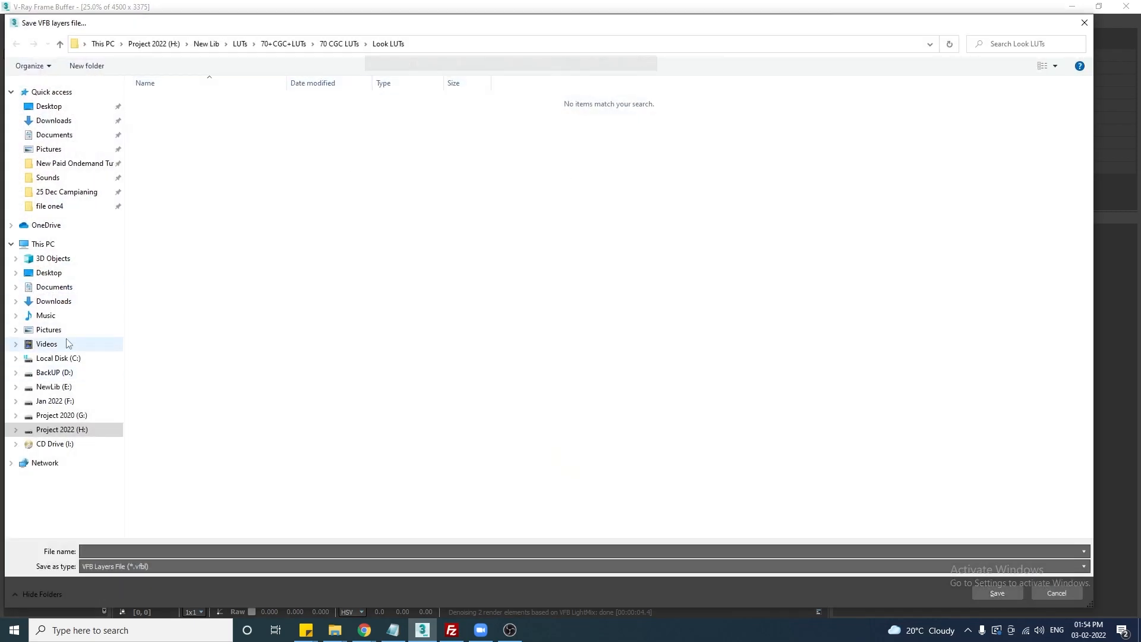
pyautogui.click(61, 244)
pyautogui.doubleClick(351, 195)
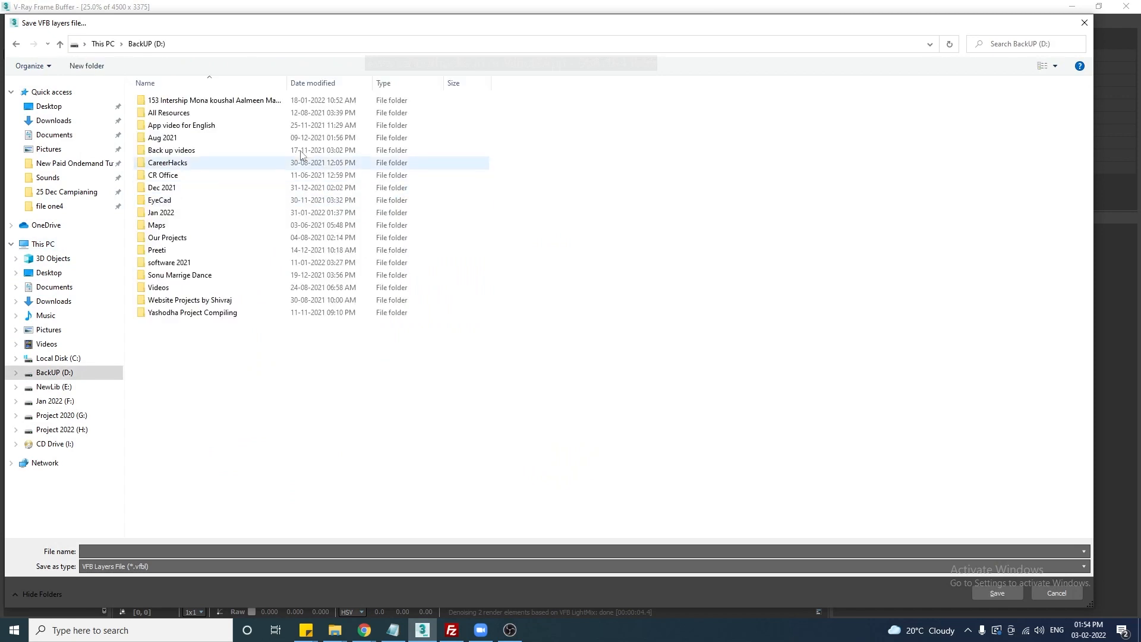
pyautogui.doubleClick(218, 99)
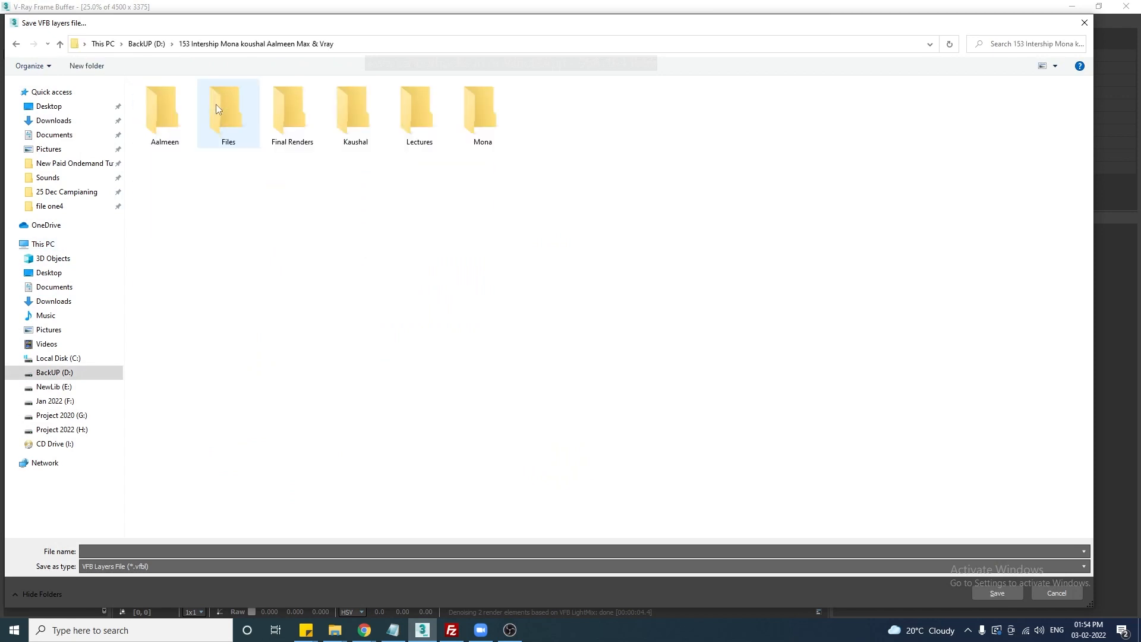
pyautogui.doubleClick(299, 138)
pyautogui.press('BackSpace')
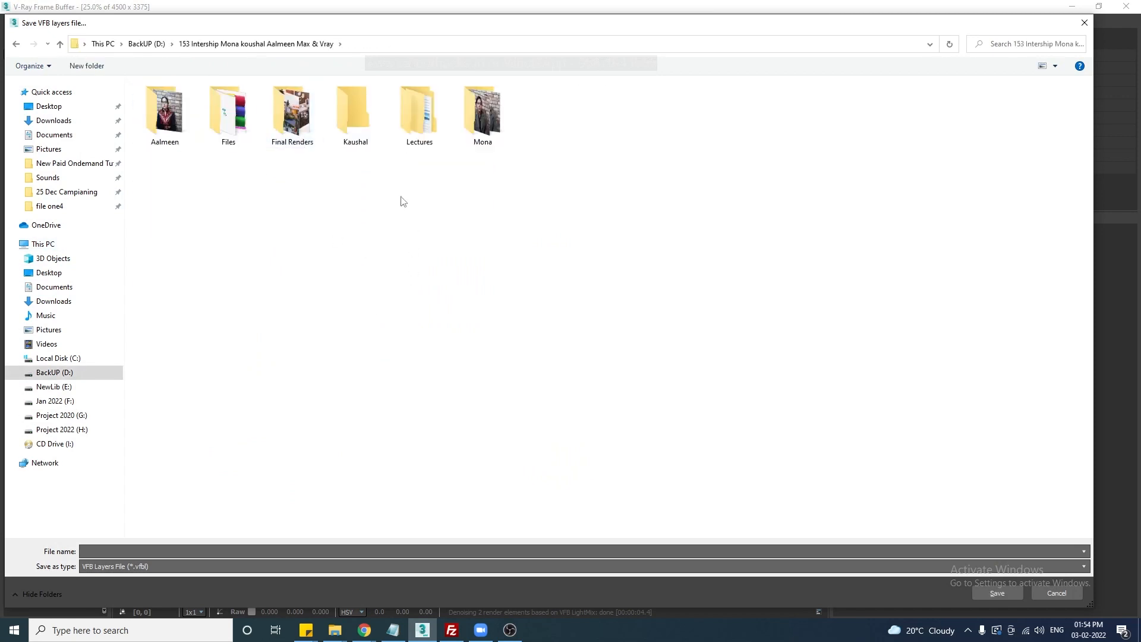
pyautogui.doubleClick(416, 113)
pyautogui.doubleClick(228, 118)
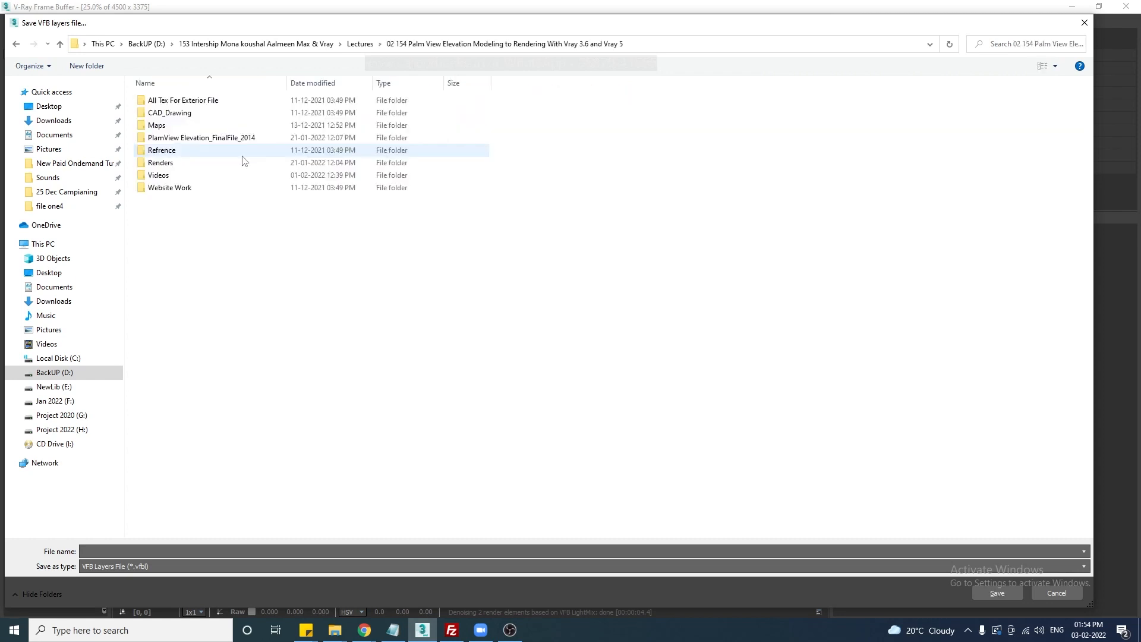
# Inside the Renders folder, create a new folder named 'new renders'
pyautogui.click(179, 165)
pyautogui.doubleClick(181, 170)
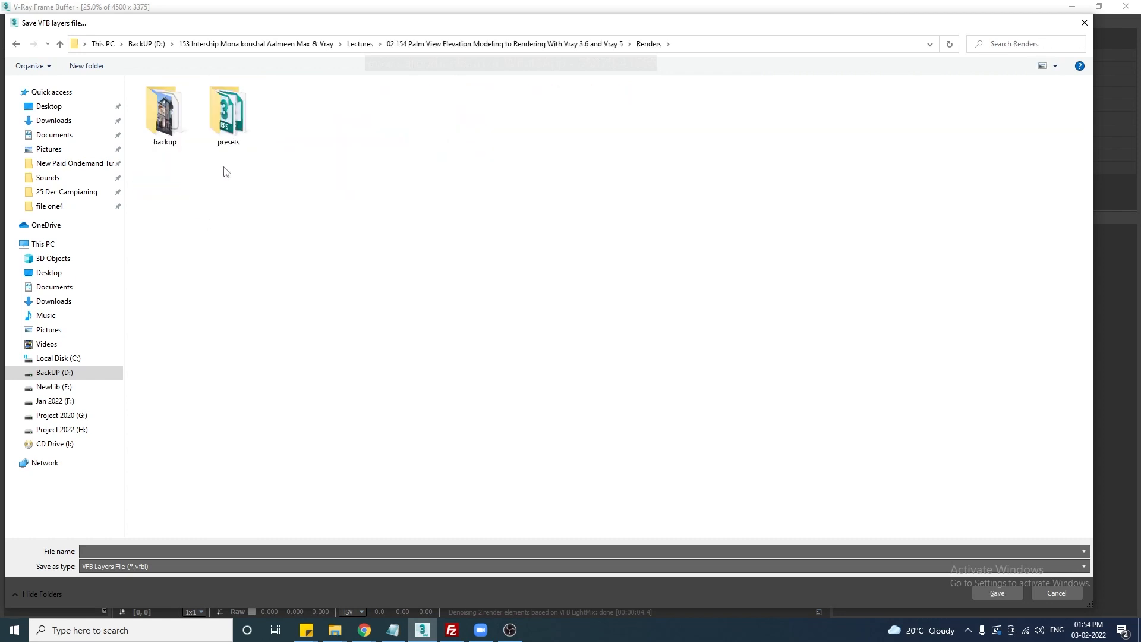
pyautogui.click(86, 66)
pyautogui.write('new renders')
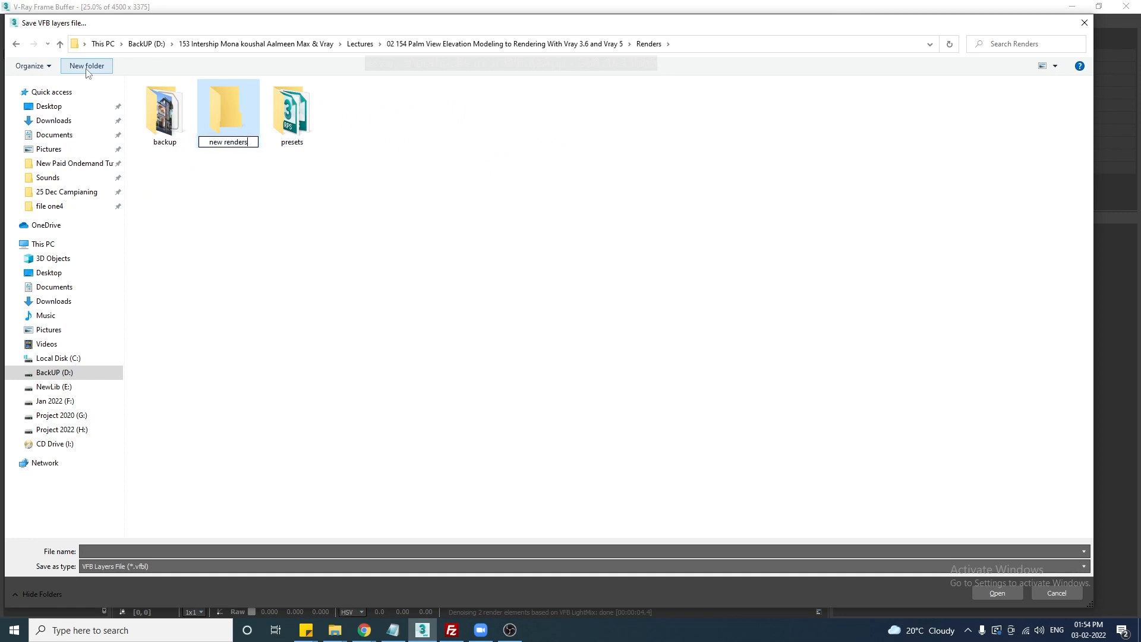
pyautogui.press('Return')
pyautogui.press('Return')
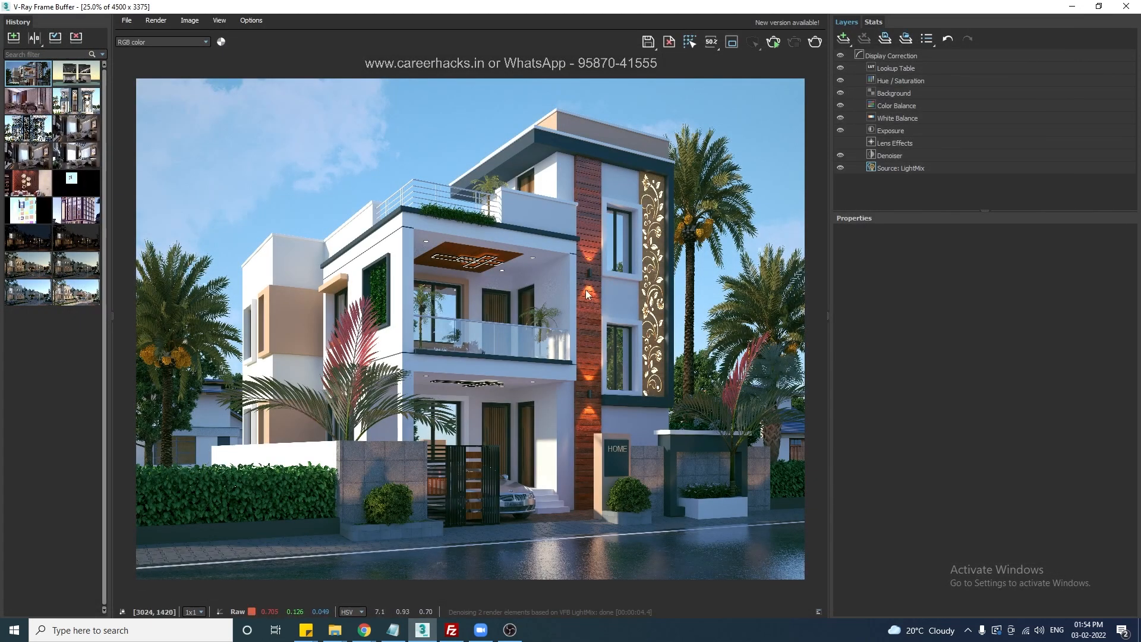
# Save the current render as a JPEG named 'Day' in Renders\new renders
pyautogui.click(649, 42)
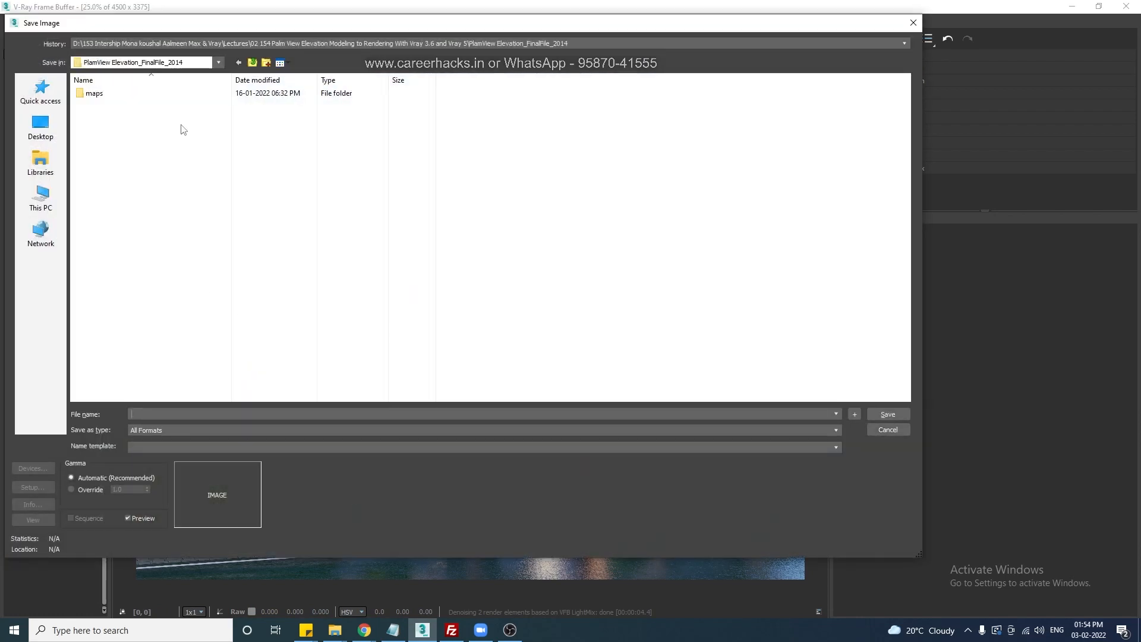
pyautogui.click(252, 62)
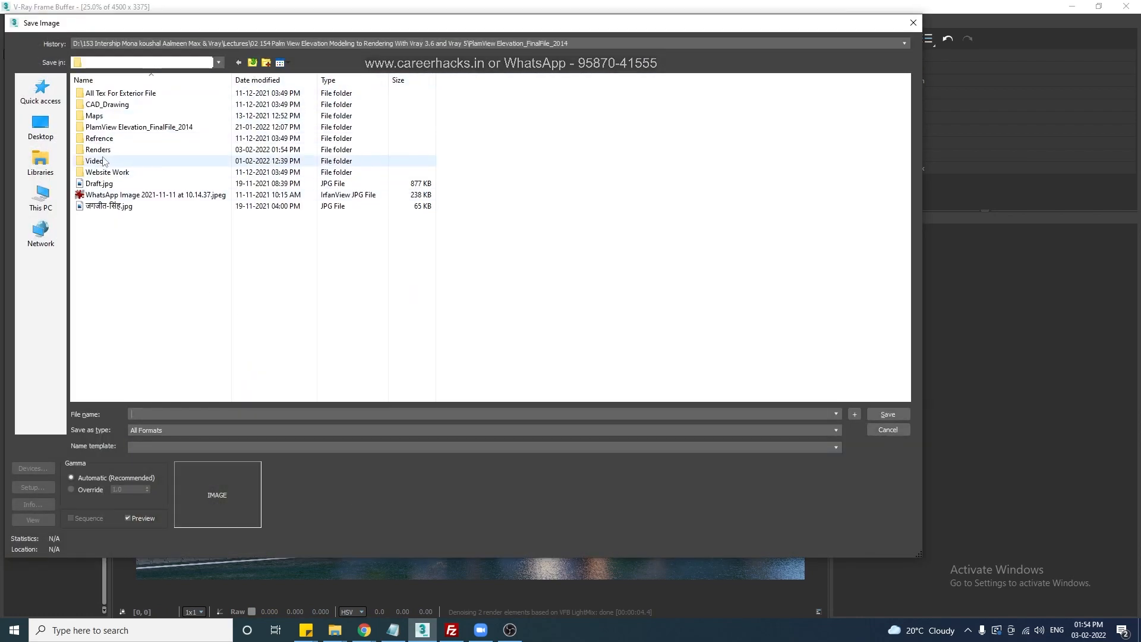
pyautogui.doubleClick(98, 149)
pyautogui.doubleClick(182, 128)
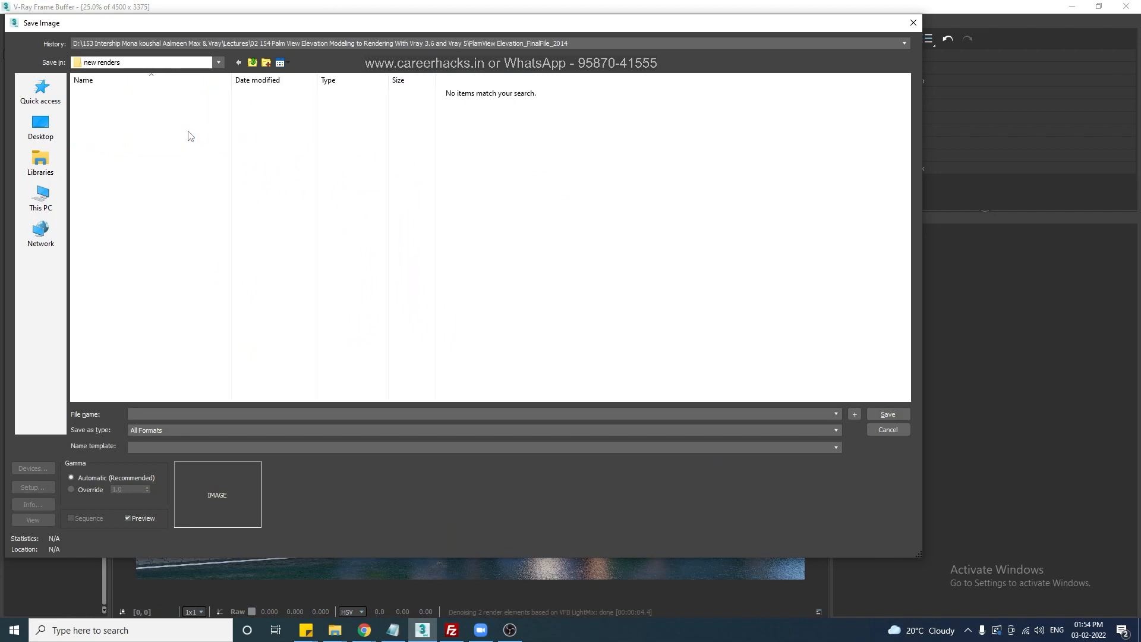
pyautogui.click(173, 416)
pyautogui.write('Day')
pyautogui.press('Tab')
pyautogui.press('j')
pyautogui.press('Return')
pyautogui.click(429, 358)
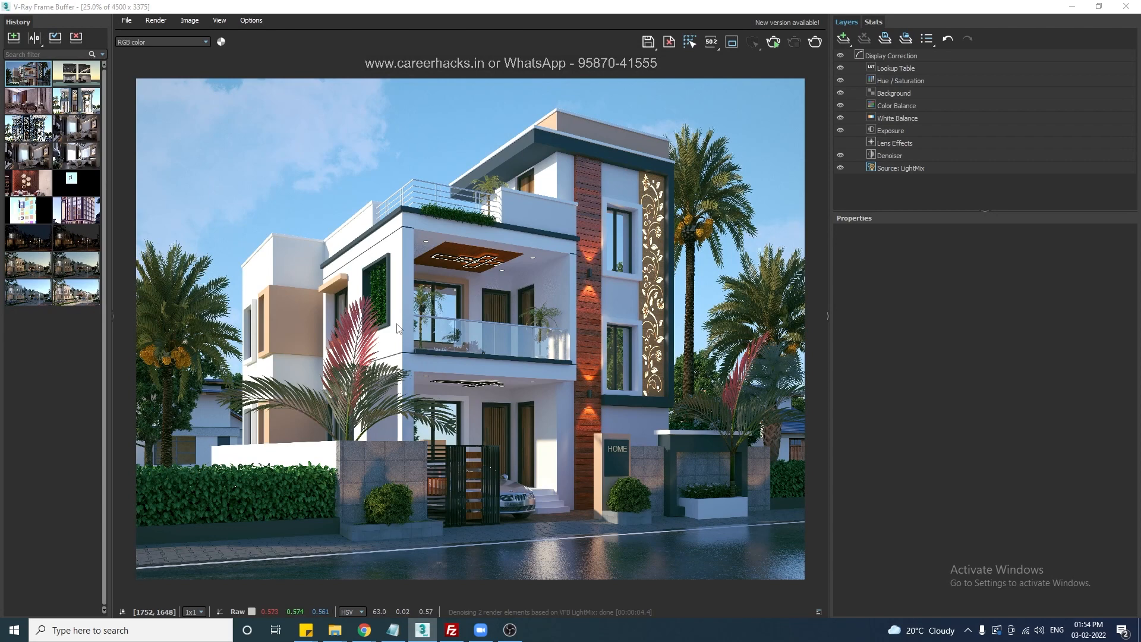
# In LightMix, switch off VRaySun001 and turn on VRayLight011, VRayIES012, VRayLight012 and VRayLight015
pyautogui.click(897, 168)
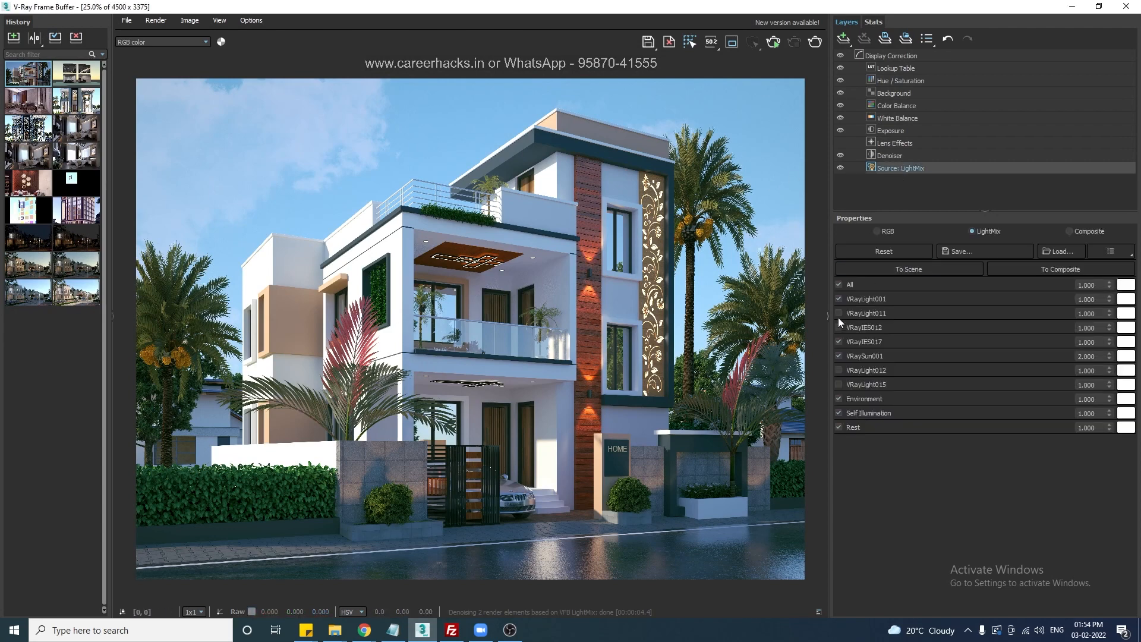
pyautogui.click(840, 355)
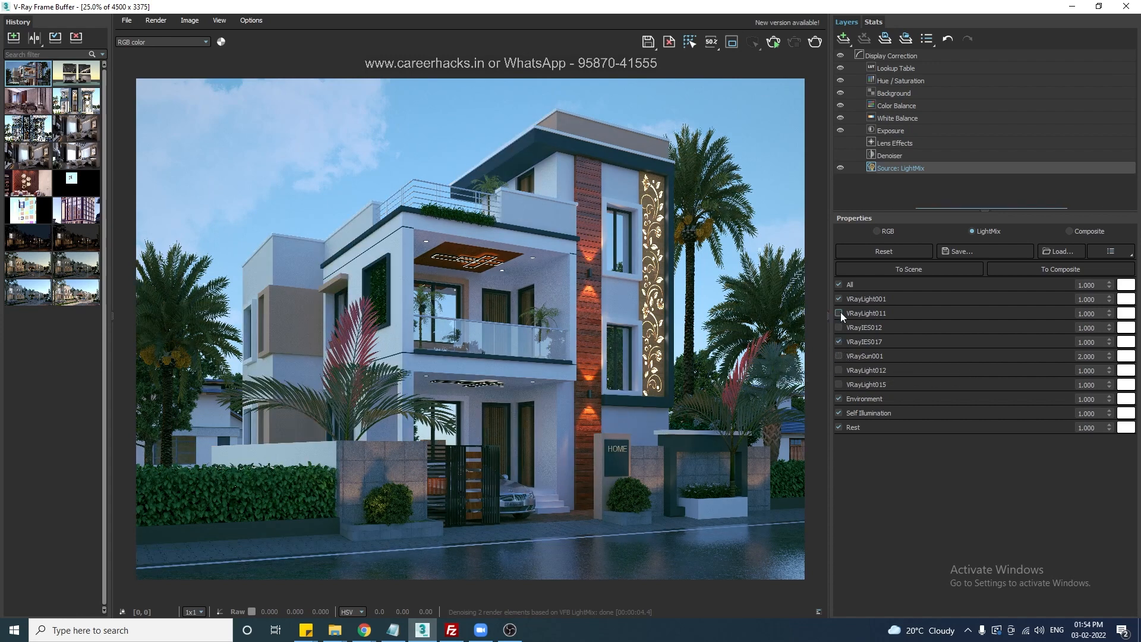
pyautogui.click(840, 313)
pyautogui.click(840, 328)
pyautogui.click(839, 355)
pyautogui.click(839, 384)
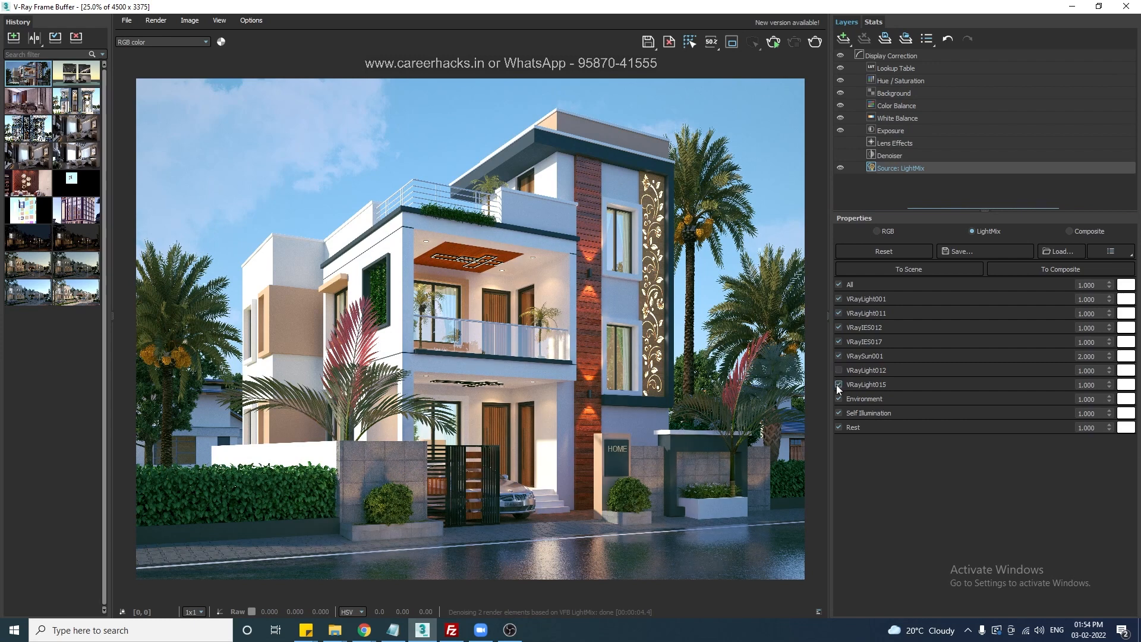
pyautogui.click(839, 371)
pyautogui.click(839, 356)
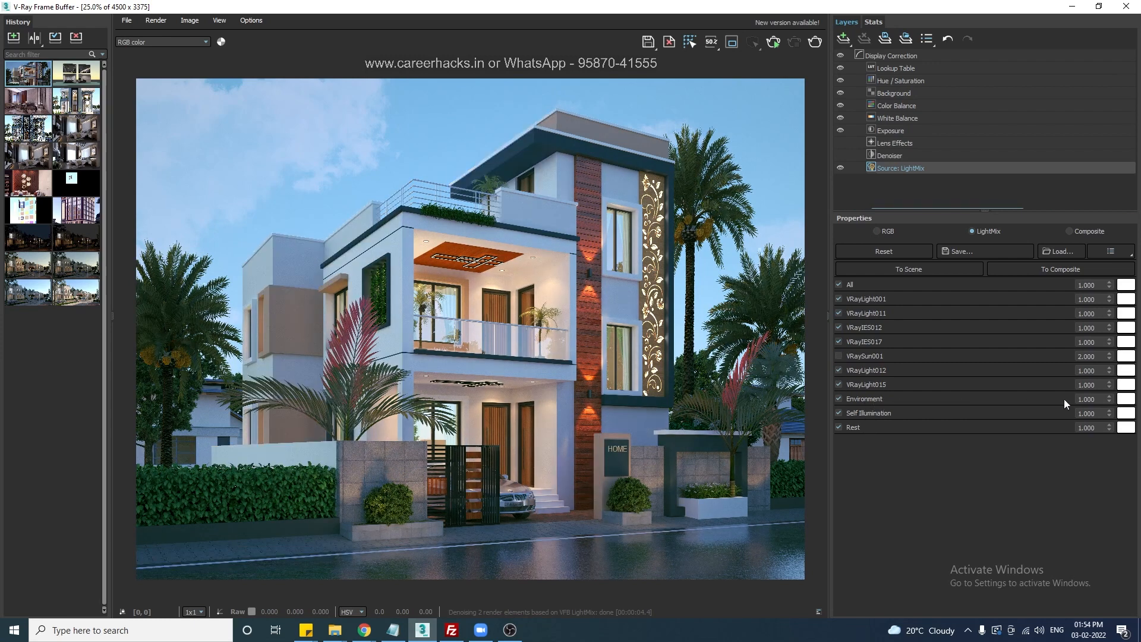
# Tint the Environment light slate blue (#55557F)
pyautogui.click(1126, 399)
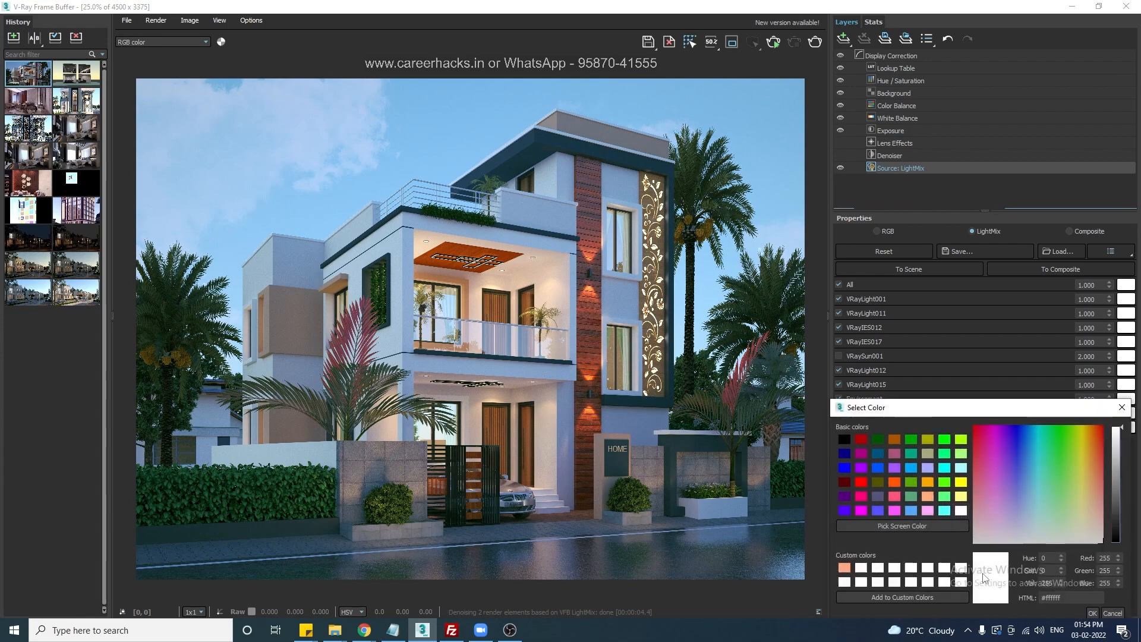
pyautogui.click(878, 497)
pyautogui.moveTo(918, 408); pyautogui.dragTo(712, 296)
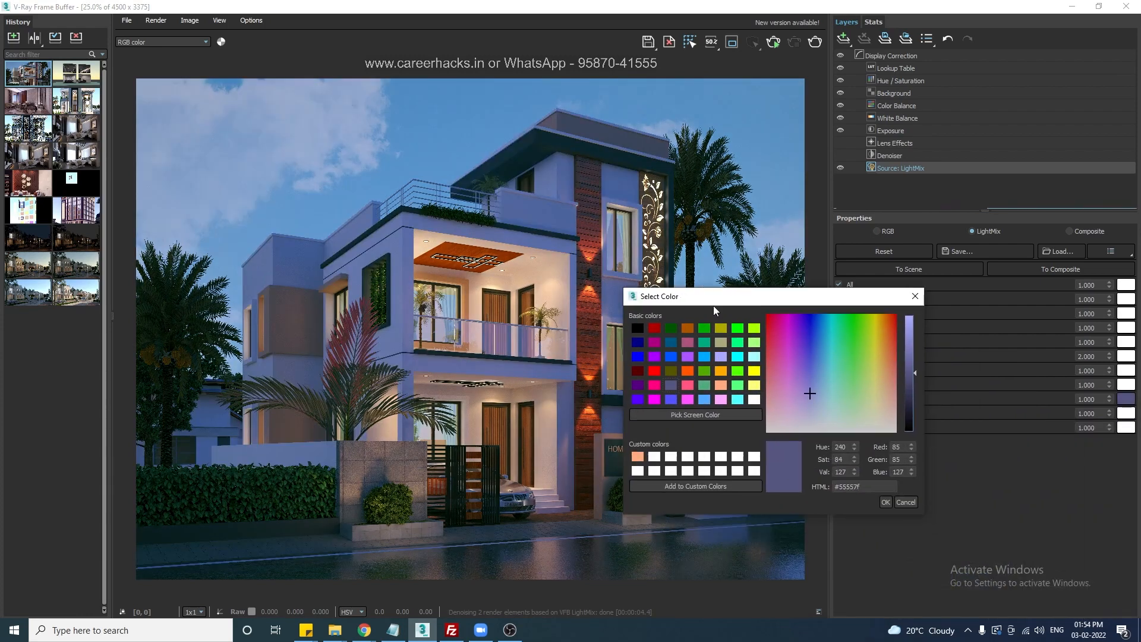
pyautogui.click(887, 503)
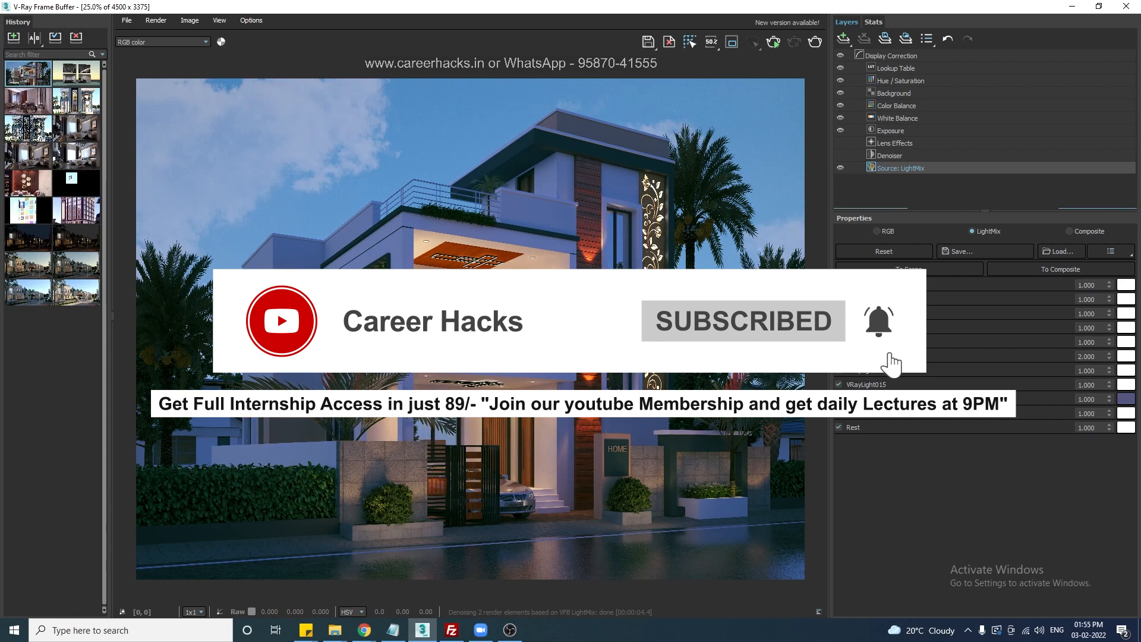
# Set VRayLight011's LightMix multiplier to 3
pyautogui.doubleClick(1088, 313)
pyautogui.write('2')
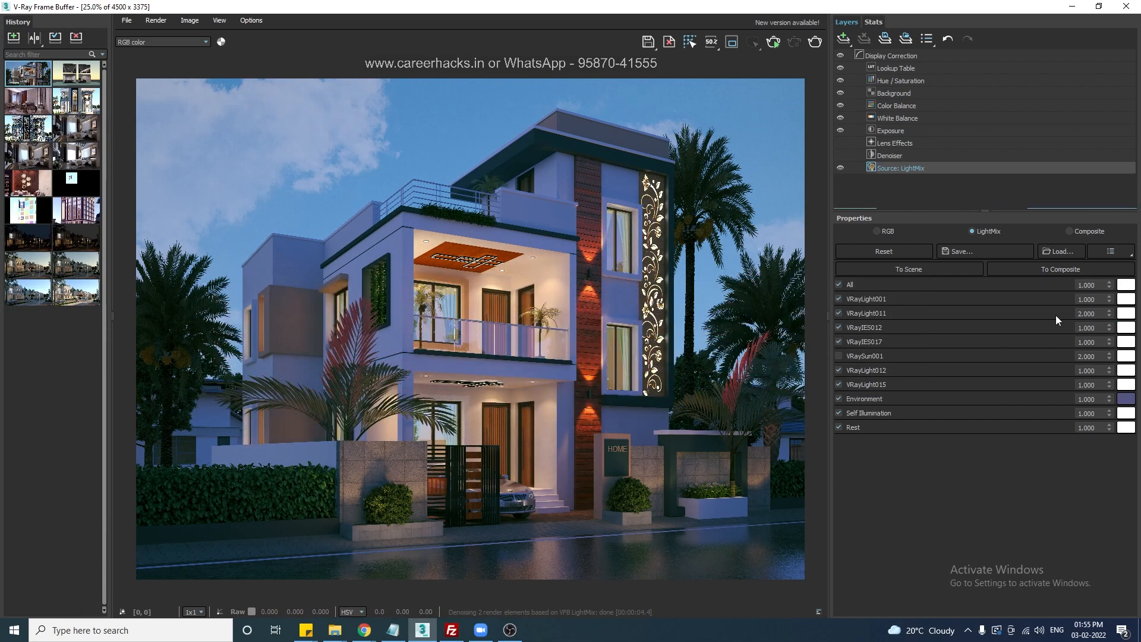
pyautogui.press('Return')
pyautogui.moveTo(1100, 316); pyautogui.dragTo(1060, 314)
pyautogui.write('3')
pyautogui.press('Return')
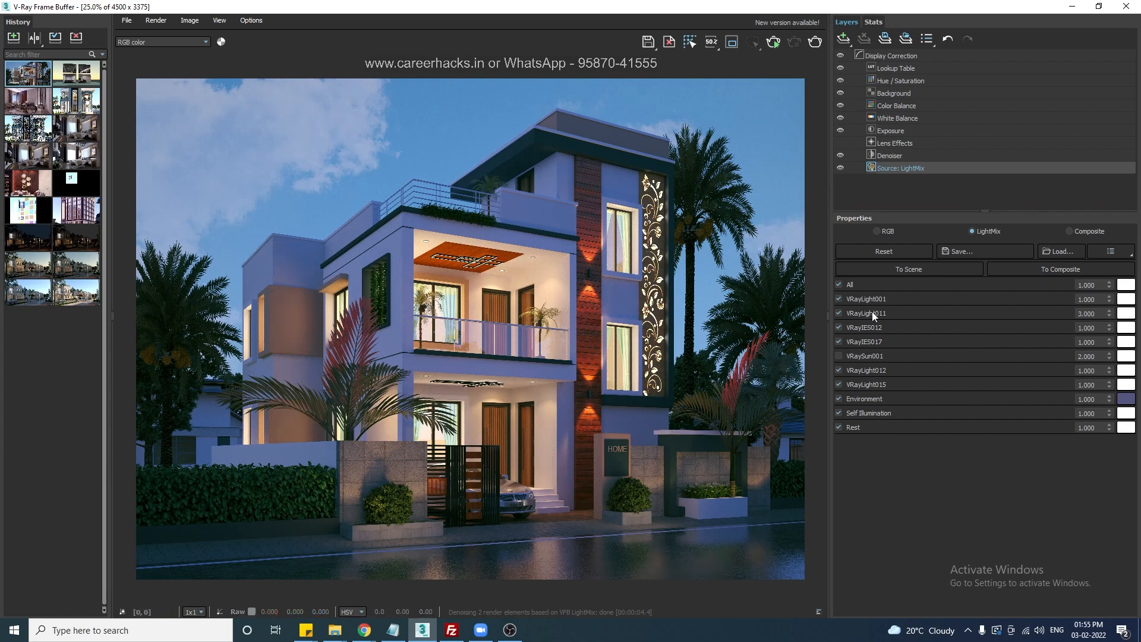
# Toggle VRayIES012, VRayIES017 and VRayLight012 off and on to compare their contributions
pyautogui.click(840, 327)
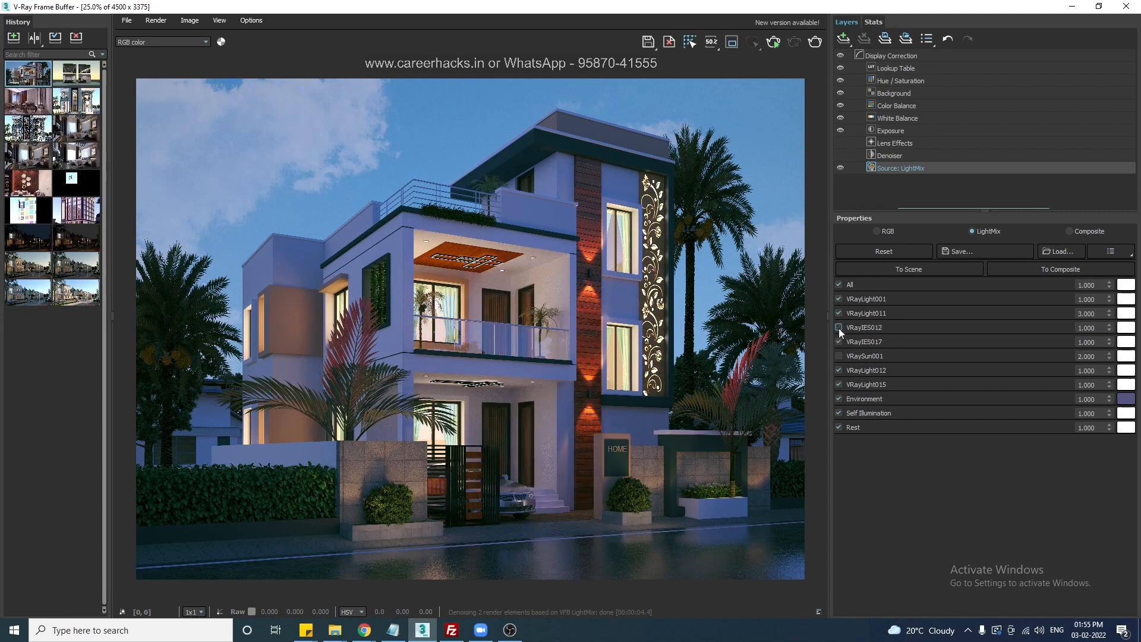
pyautogui.click(839, 327)
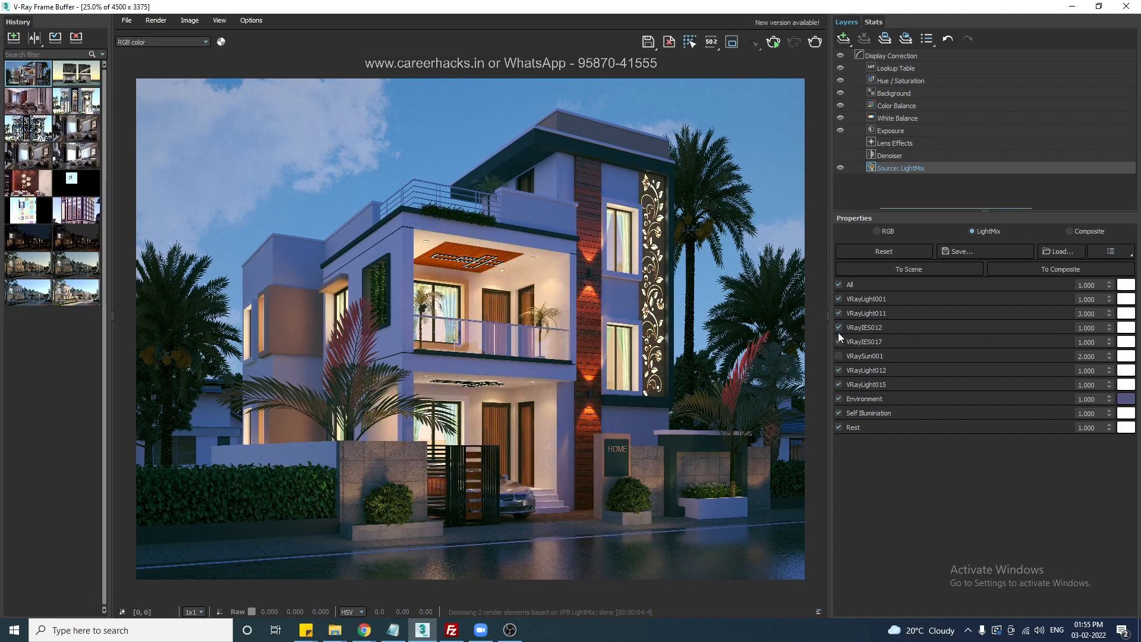
pyautogui.click(839, 341)
pyautogui.click(839, 341)
pyautogui.click(839, 370)
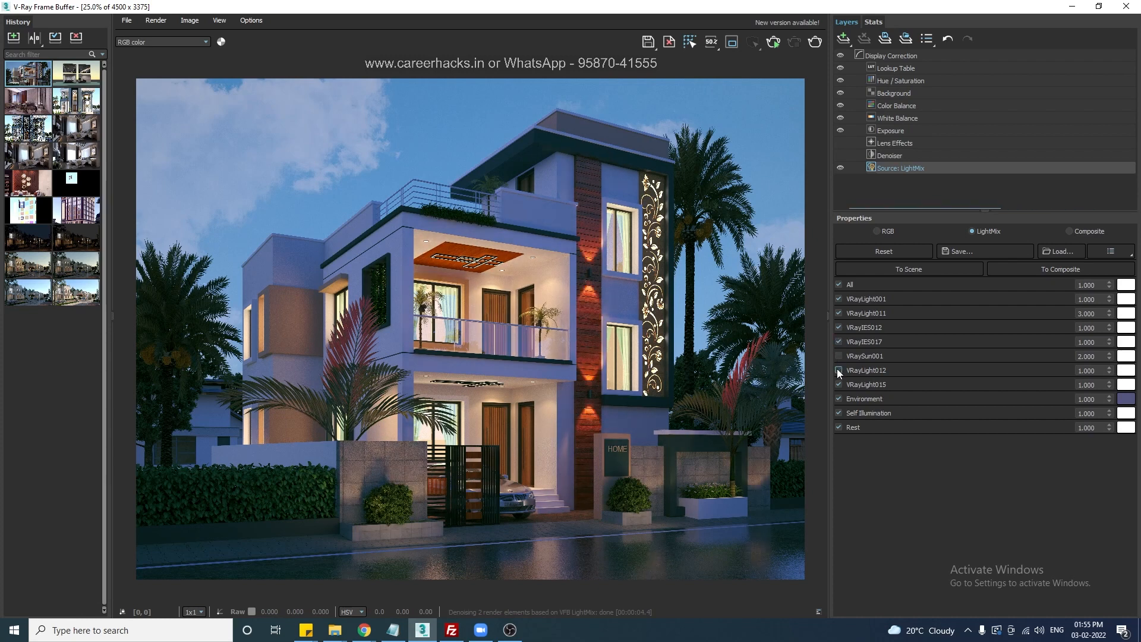
pyautogui.click(839, 370)
pyautogui.click(838, 370)
pyautogui.click(839, 370)
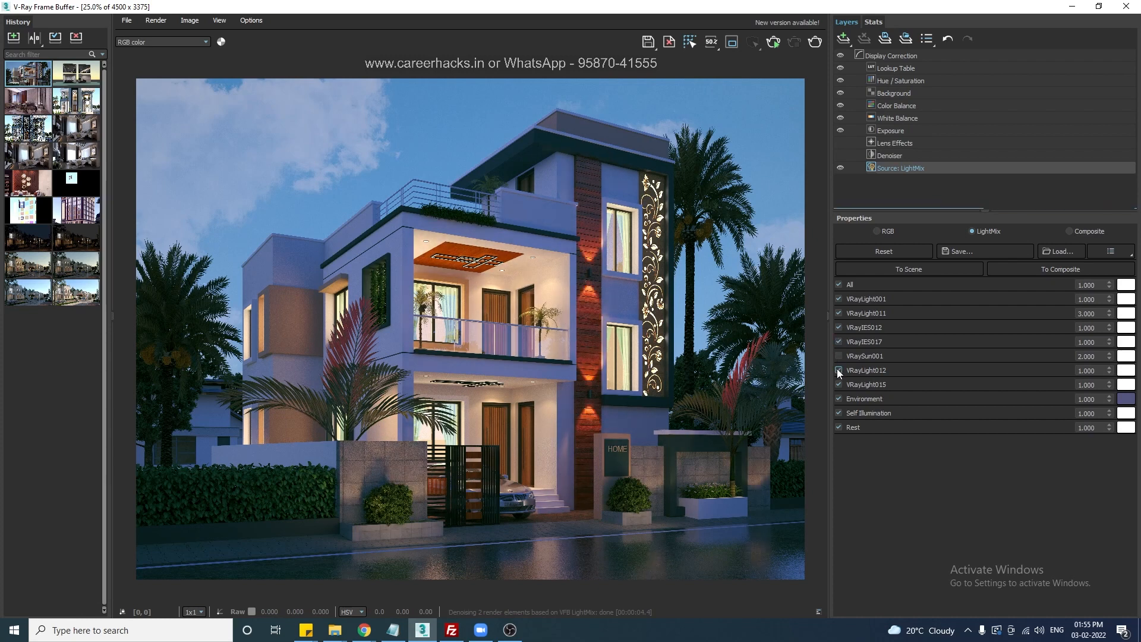
pyautogui.click(839, 369)
pyautogui.click(839, 370)
pyautogui.click(839, 341)
pyautogui.click(838, 341)
pyautogui.click(839, 327)
pyautogui.click(839, 328)
# Set VRayIES012 to 0.5 and VRayLight012 to 2 in the LightMix
pyautogui.moveTo(1099, 328); pyautogui.dragTo(1060, 327)
pyautogui.write('.5')
pyautogui.press('Return')
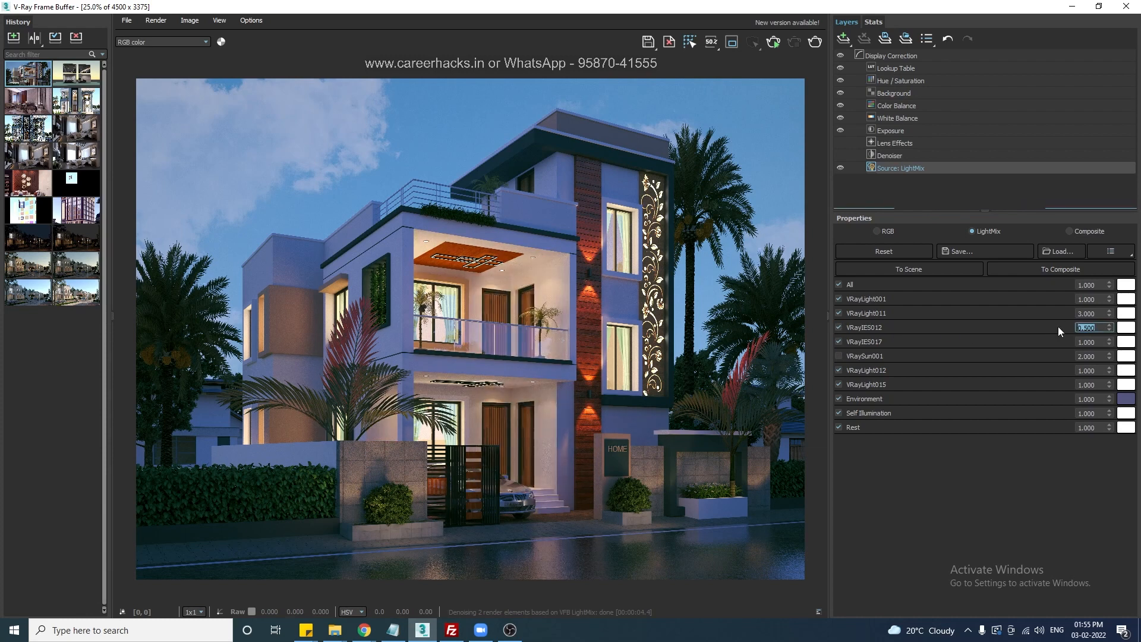
pyautogui.click(840, 369)
pyautogui.click(840, 369)
pyautogui.click(840, 369)
pyautogui.click(840, 369)
pyautogui.moveTo(1104, 370); pyautogui.dragTo(1030, 372)
pyautogui.write('2')
pyautogui.press('Return')
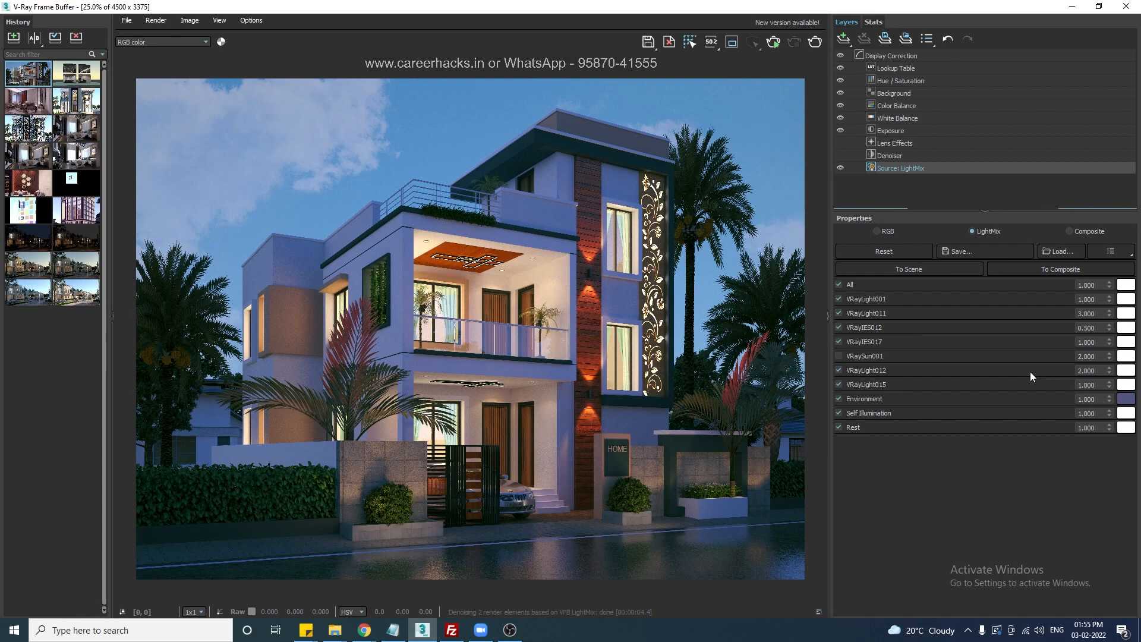
# Dim VRayIES012's multiplier further to 0.2
pyautogui.click(839, 328)
pyautogui.click(839, 329)
pyautogui.moveTo(1104, 327); pyautogui.dragTo(1047, 333)
pyautogui.write('0.2')
pyautogui.press('Return')
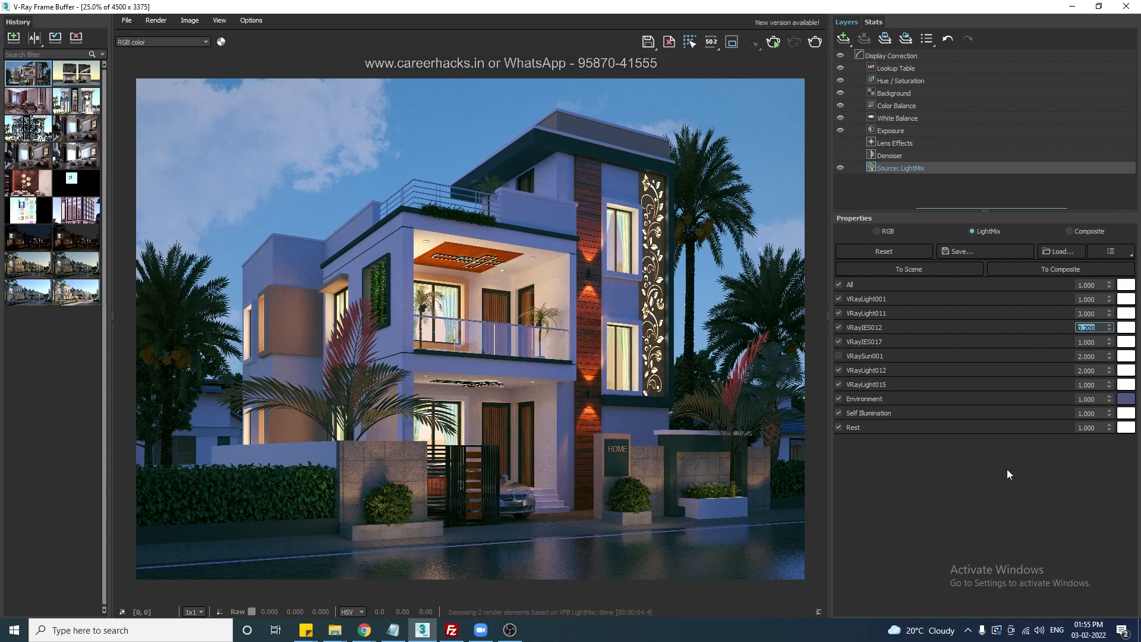
# Compare VRayLight015, Environment and Self Illumination off and on, leaving all enabled
pyautogui.click(839, 385)
pyautogui.click(839, 385)
pyautogui.click(840, 385)
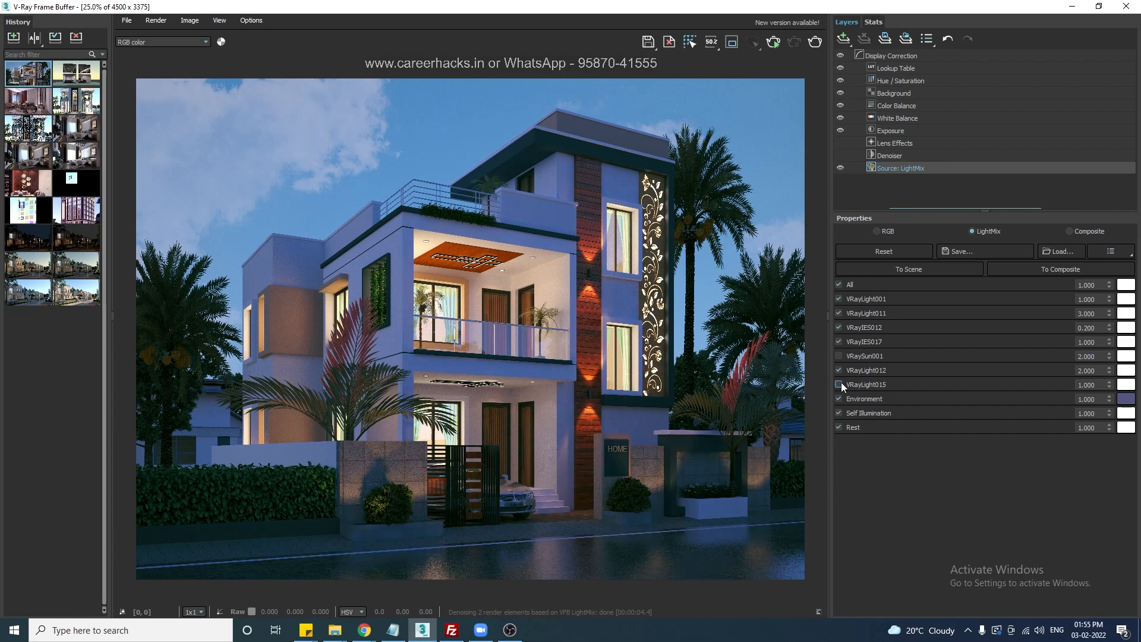
pyautogui.click(840, 384)
pyautogui.click(838, 399)
pyautogui.click(839, 399)
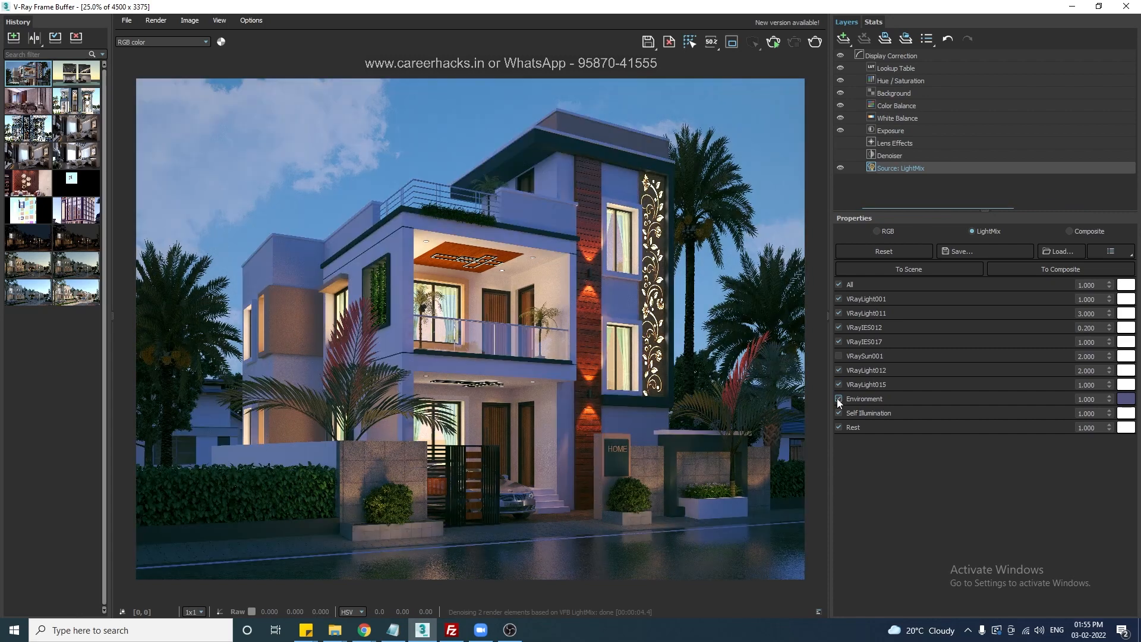
pyautogui.click(838, 413)
pyautogui.click(838, 412)
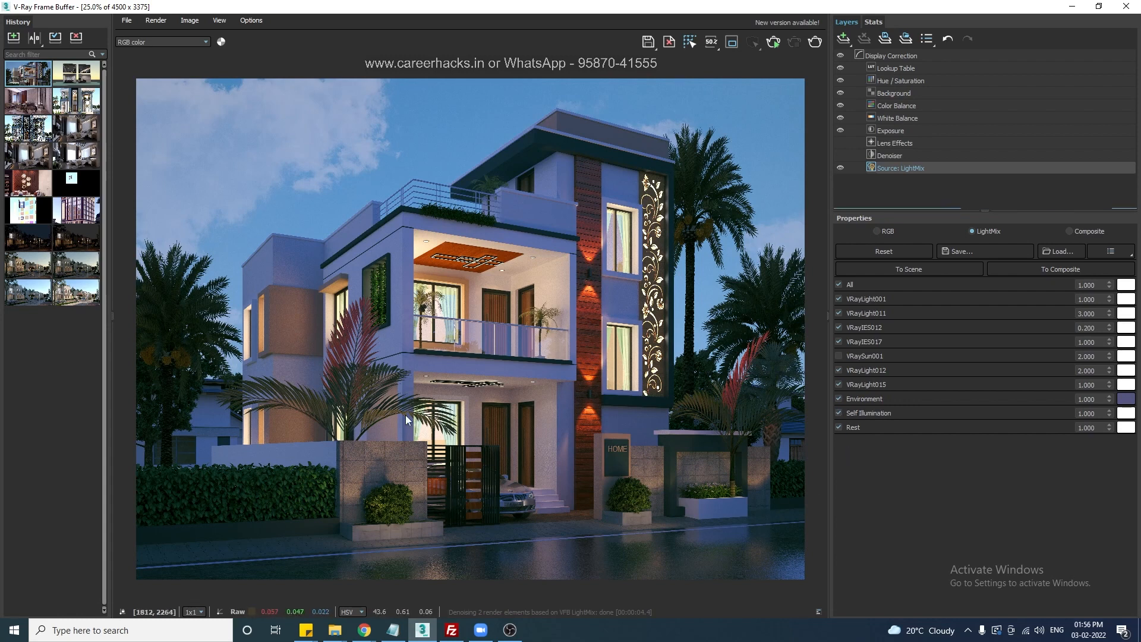
pyautogui.scroll(-1, 408, 419)
pyautogui.scroll(1, 489, 409)
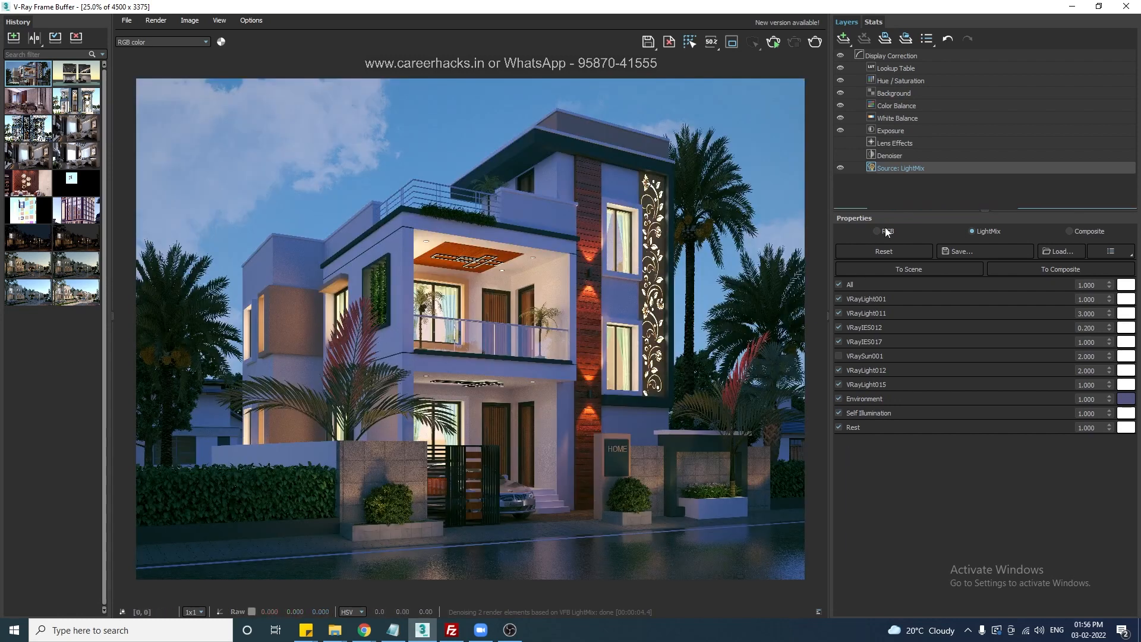
# Compare the cloudy Background layer hidden and shown, then fade it to about 0.091 opacity
pyautogui.click(890, 94)
pyautogui.click(841, 94)
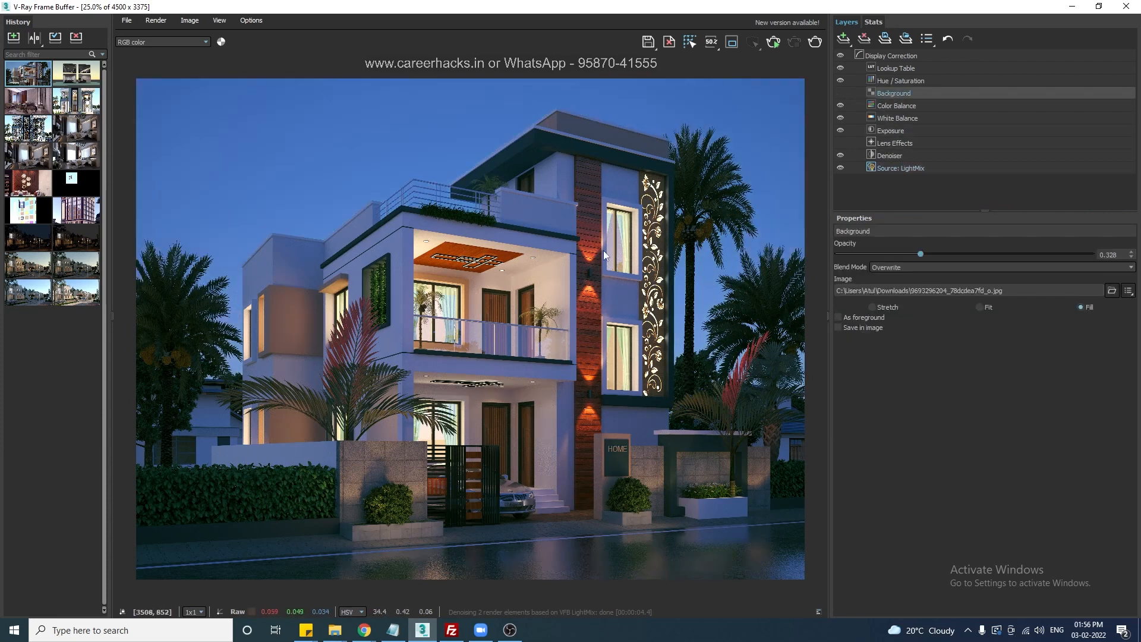
pyautogui.scroll(-1, 642, 335)
pyautogui.scroll(1, 643, 335)
pyautogui.click(840, 93)
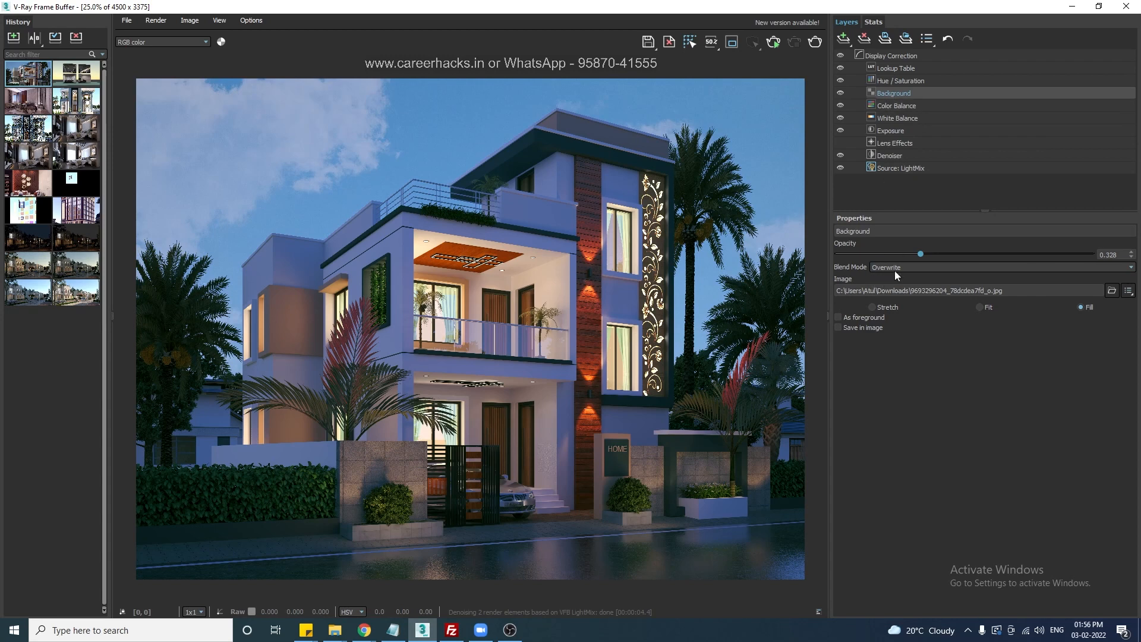
pyautogui.moveTo(919, 254); pyautogui.dragTo(857, 255)
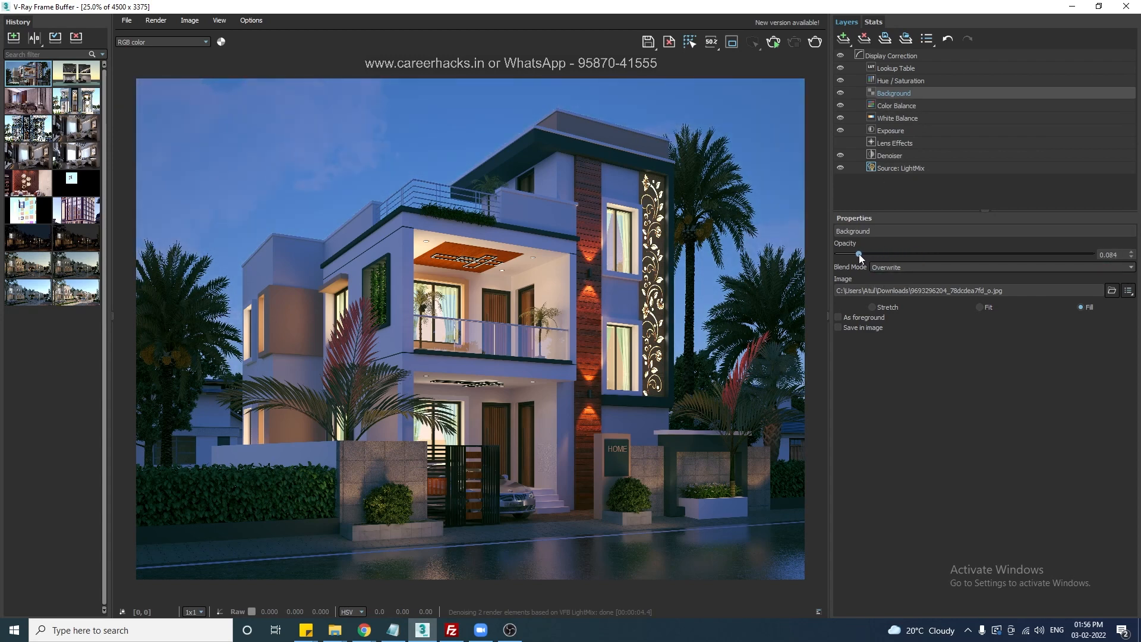
pyautogui.scroll(-1, 395, 327)
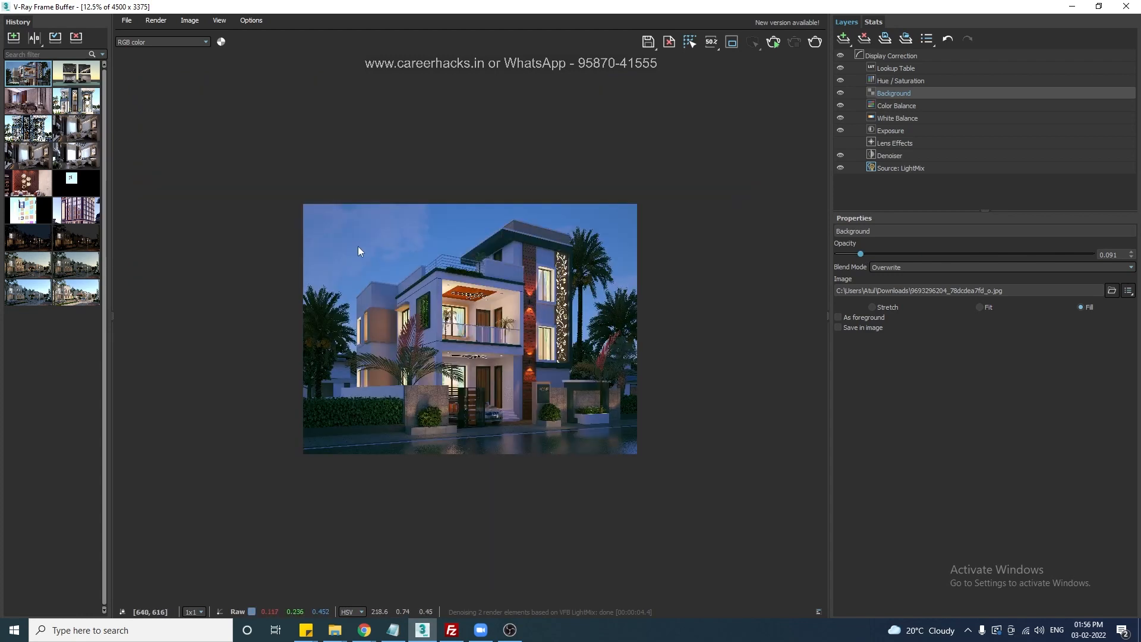
pyautogui.scroll(1, 537, 394)
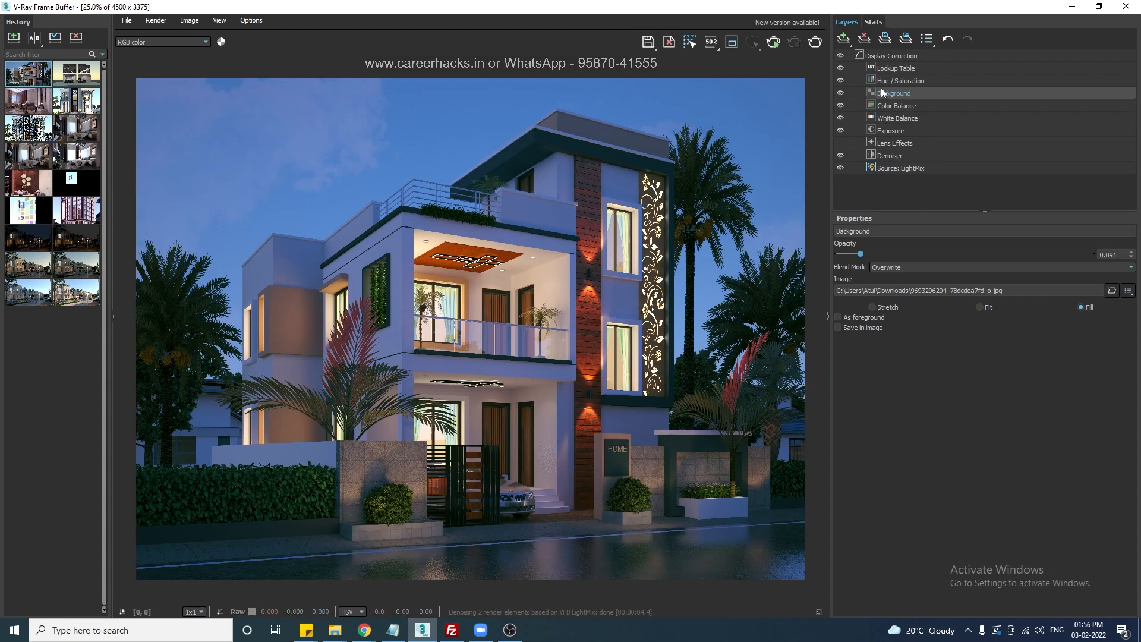
# Try the Average blend mode on the Background layer and inspect the render
pyautogui.click(886, 268)
pyautogui.click(895, 290)
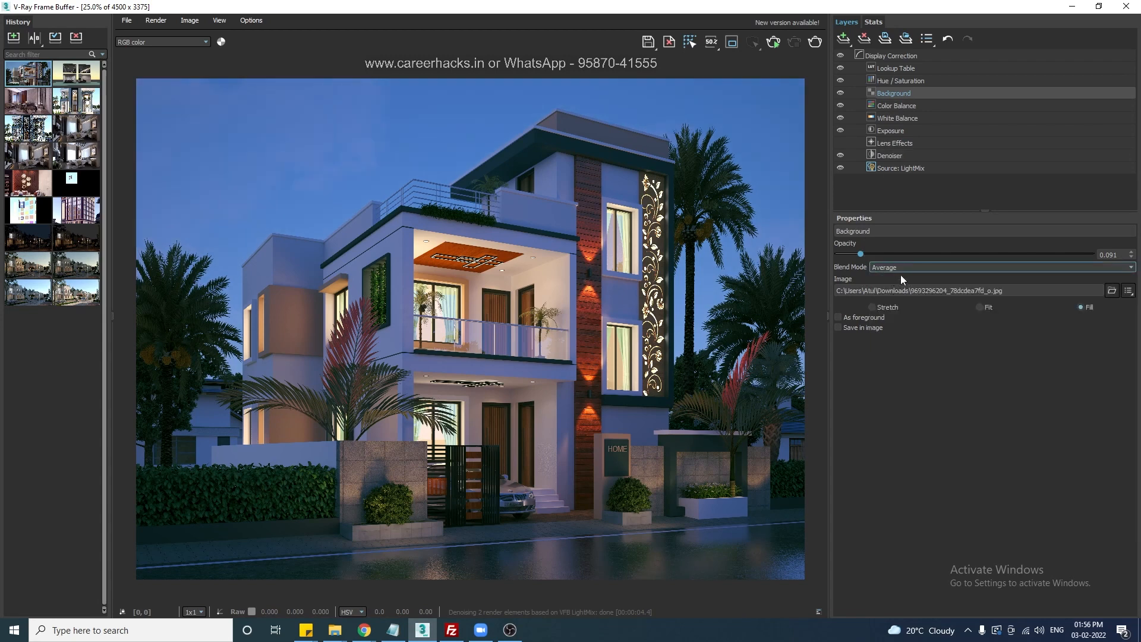
pyautogui.scroll(-2, 901, 270)
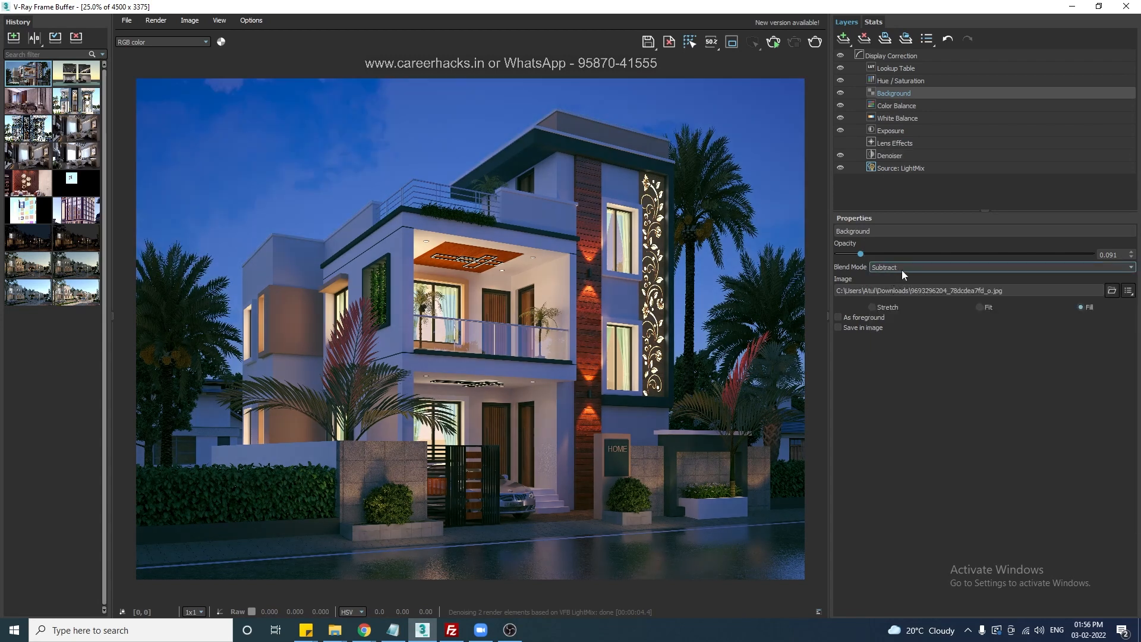
pyautogui.scroll(-2, 901, 270)
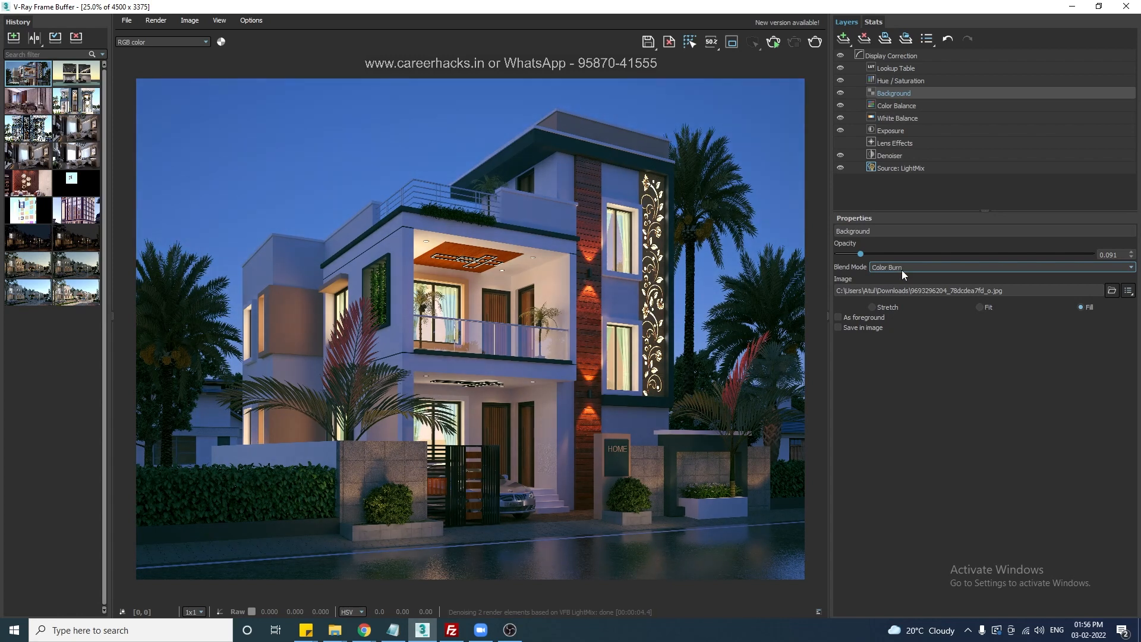
pyautogui.scroll(-1, 901, 270)
pyautogui.scroll(-1, 901, 270)
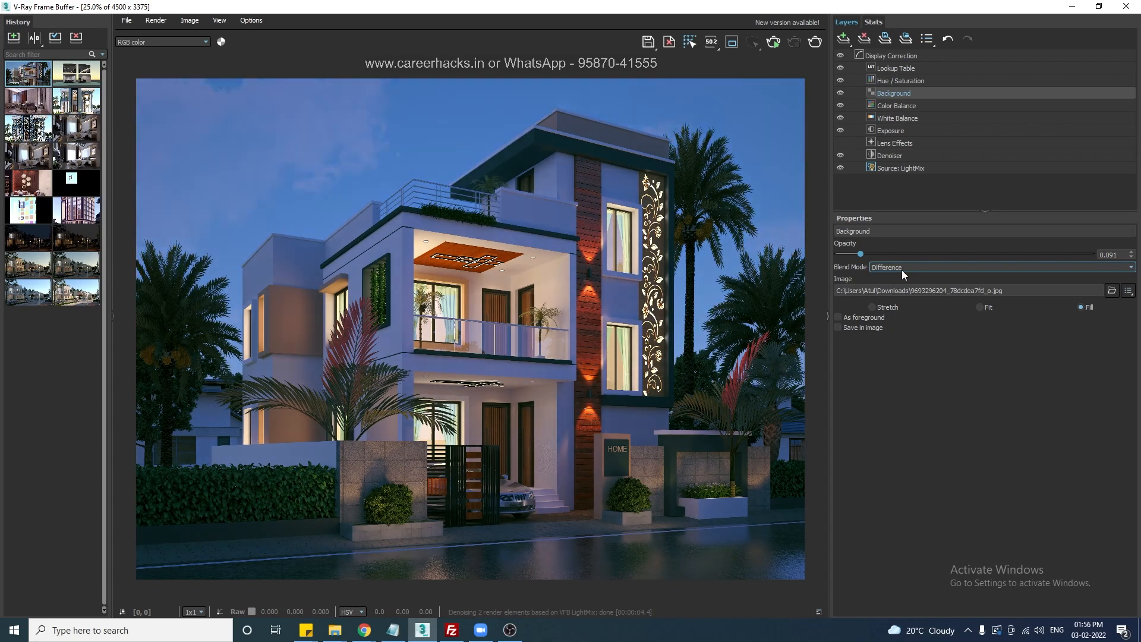
pyautogui.scroll(-2, 901, 270)
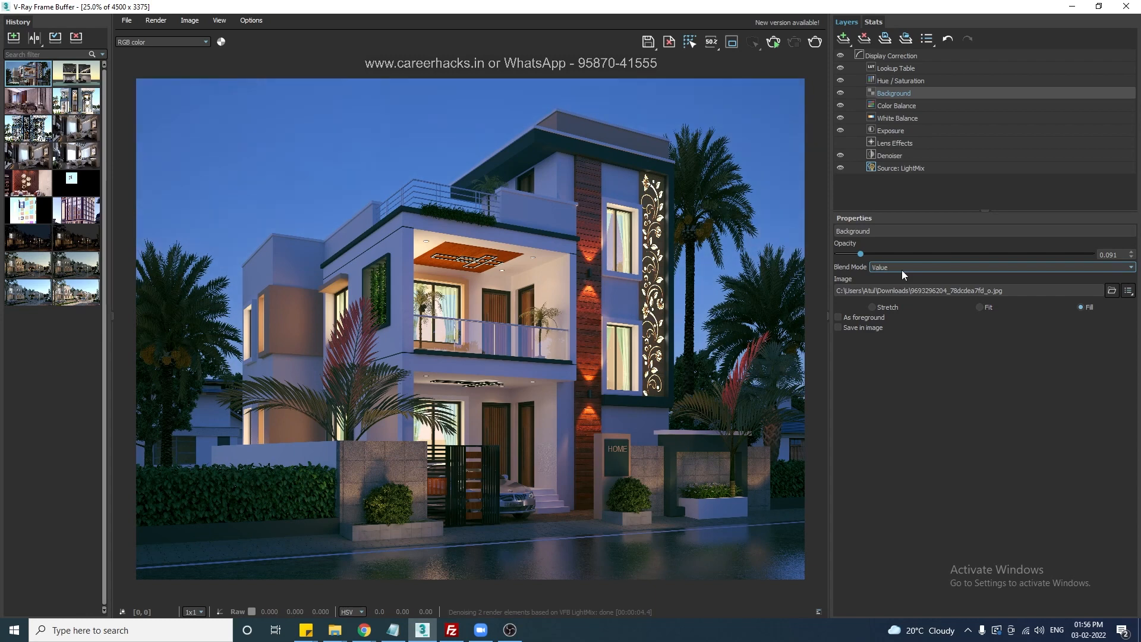
pyautogui.scroll(-1, 901, 270)
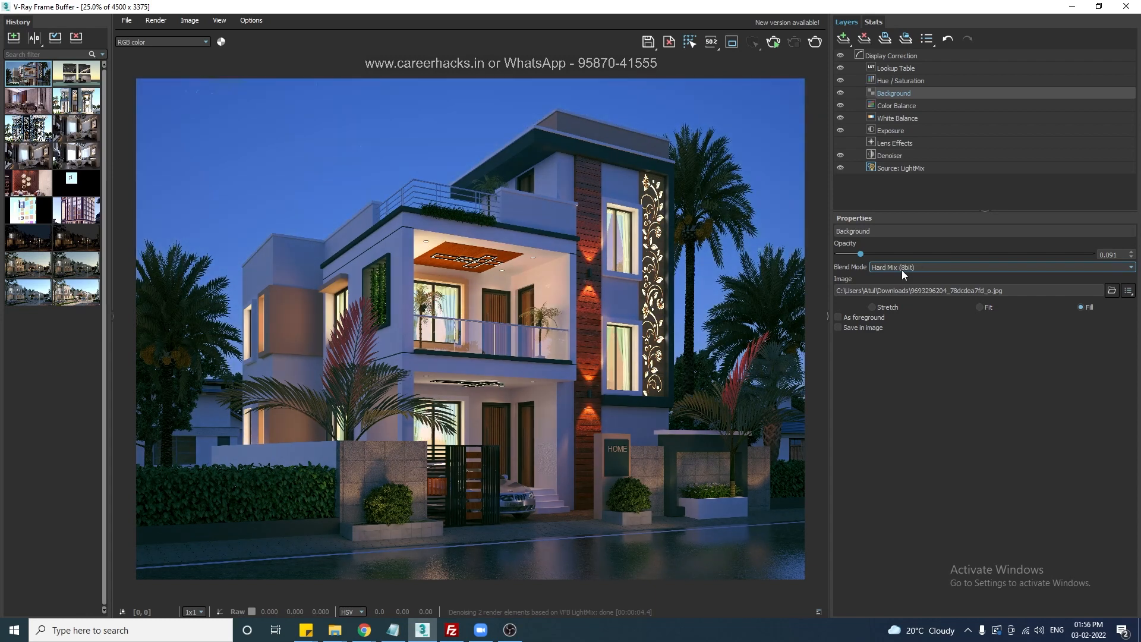
pyautogui.scroll(-2, 901, 270)
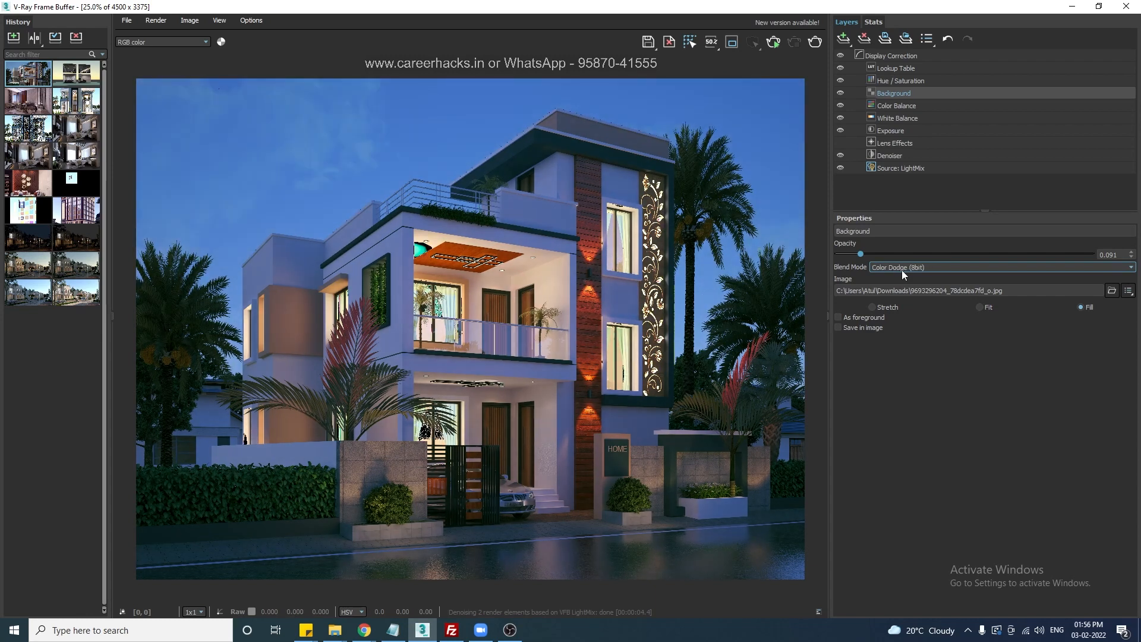
pyautogui.scroll(-2, 902, 269)
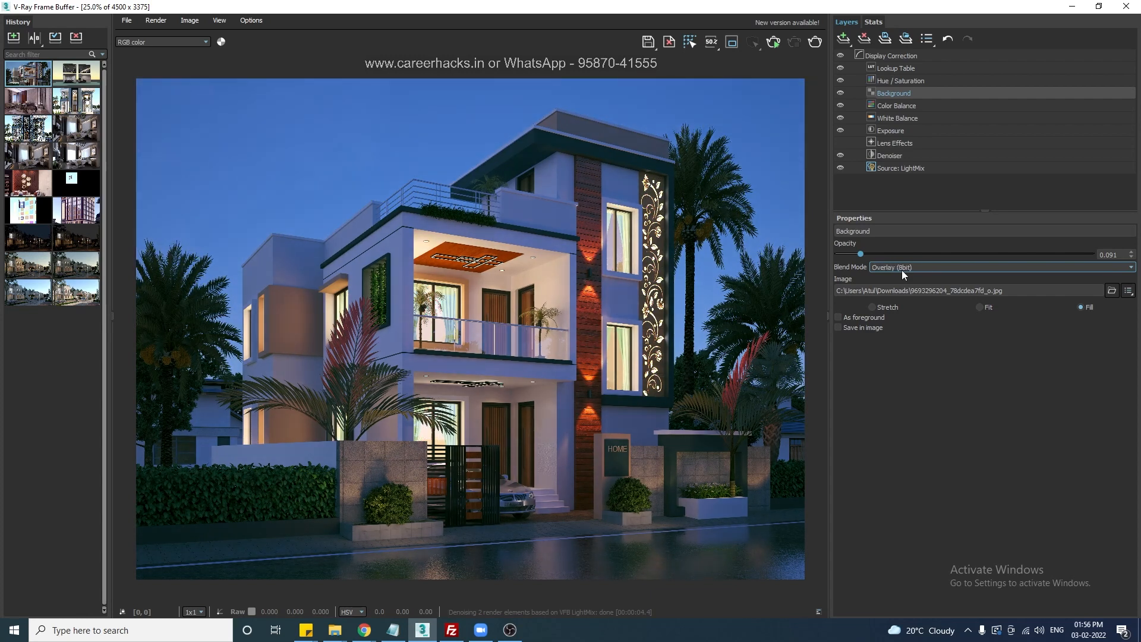
pyautogui.scroll(-1, 901, 270)
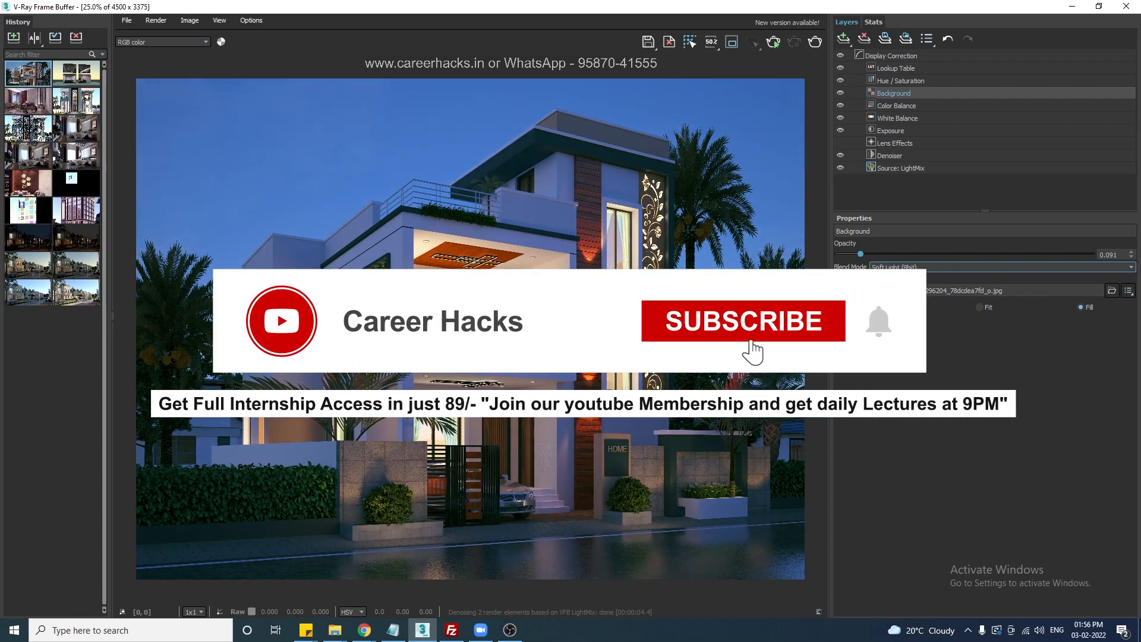
pyautogui.scroll(-1, 901, 270)
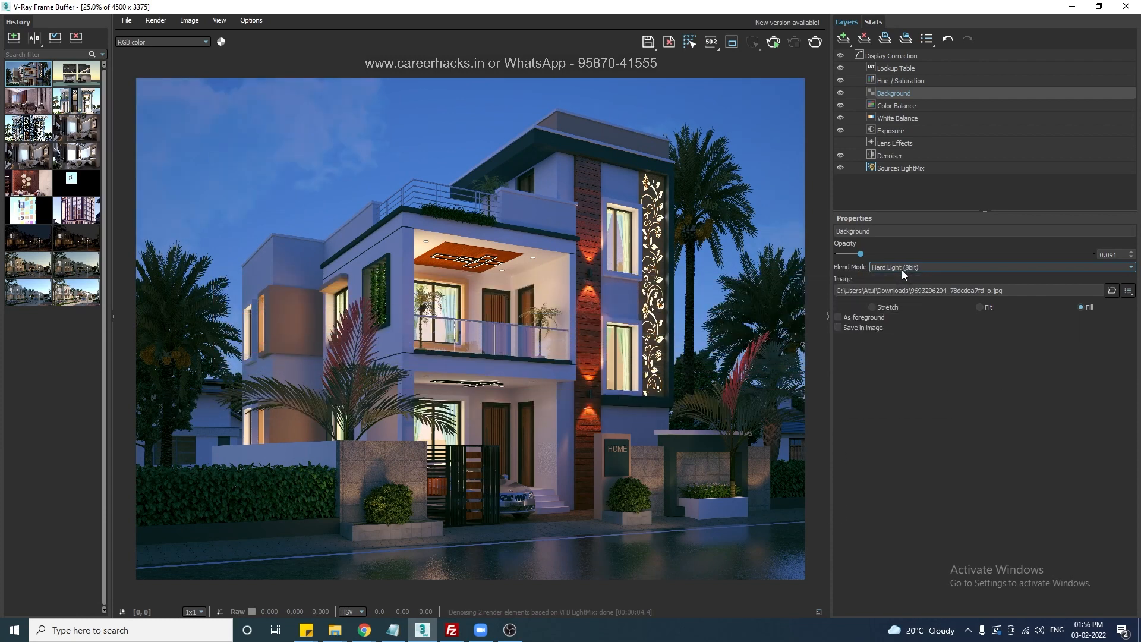
pyautogui.scroll(-1, 654, 430)
pyautogui.scroll(1, 654, 430)
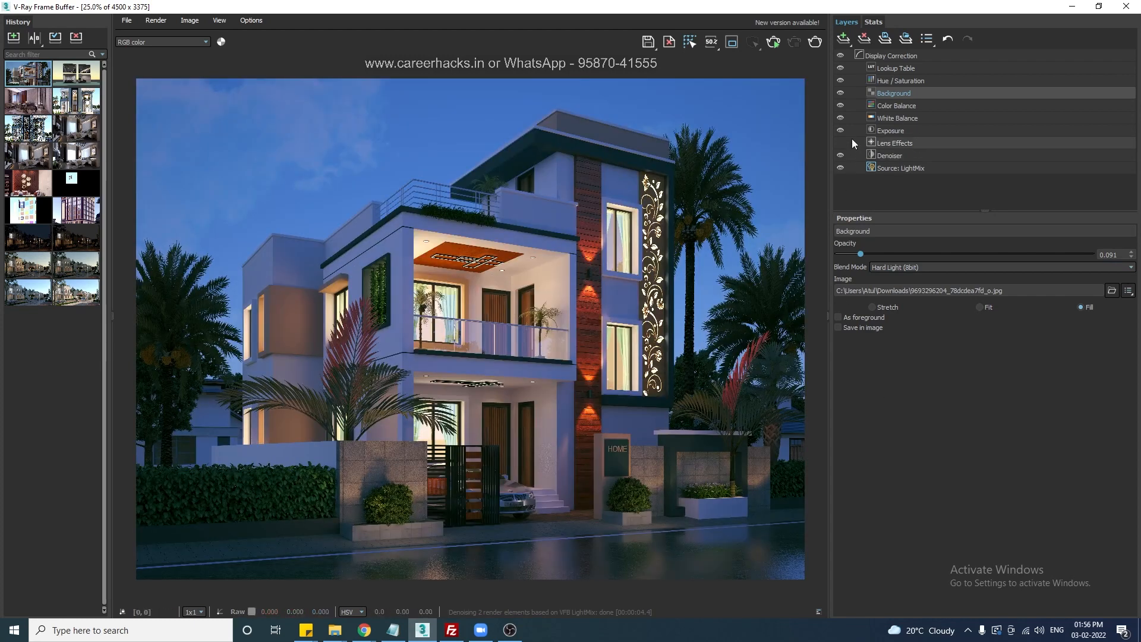
# Compare the sky with the Background layer hidden and shown, then set its blend to Overwrite
pyautogui.click(841, 94)
pyautogui.click(841, 94)
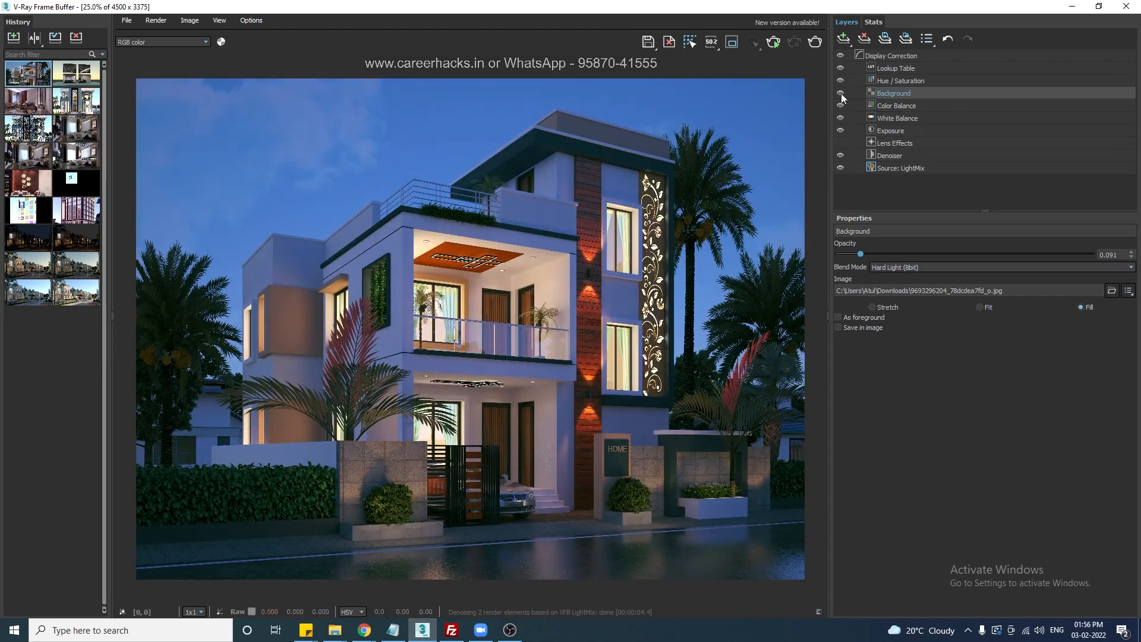
pyautogui.click(841, 93)
pyautogui.click(841, 93)
pyautogui.click(840, 94)
pyautogui.click(841, 94)
pyautogui.click(840, 93)
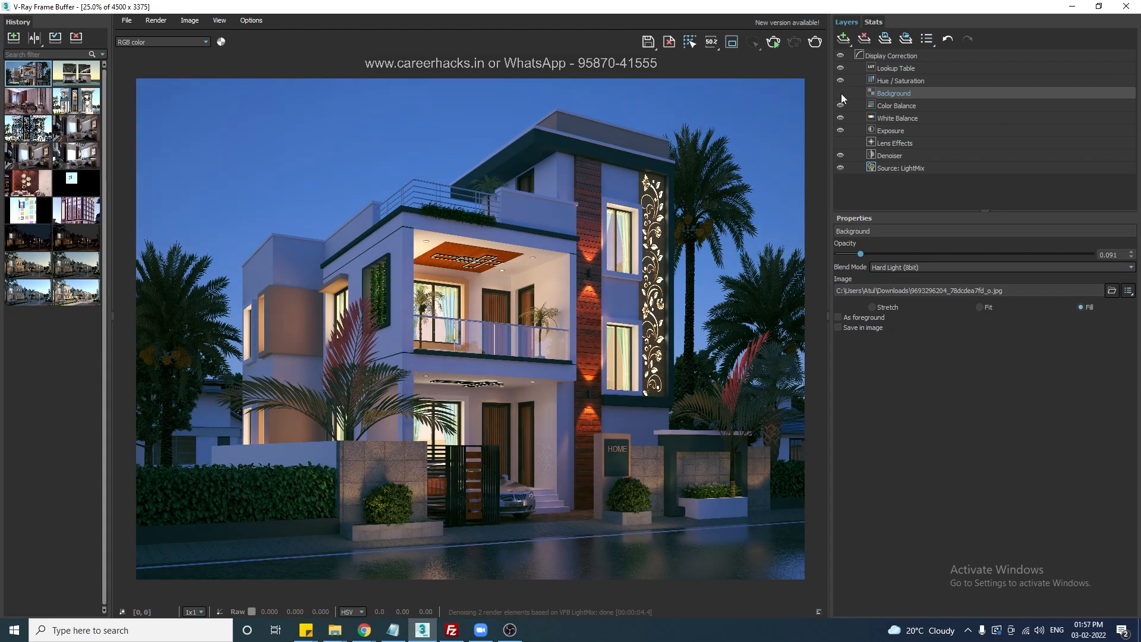
pyautogui.click(841, 94)
pyautogui.click(887, 267)
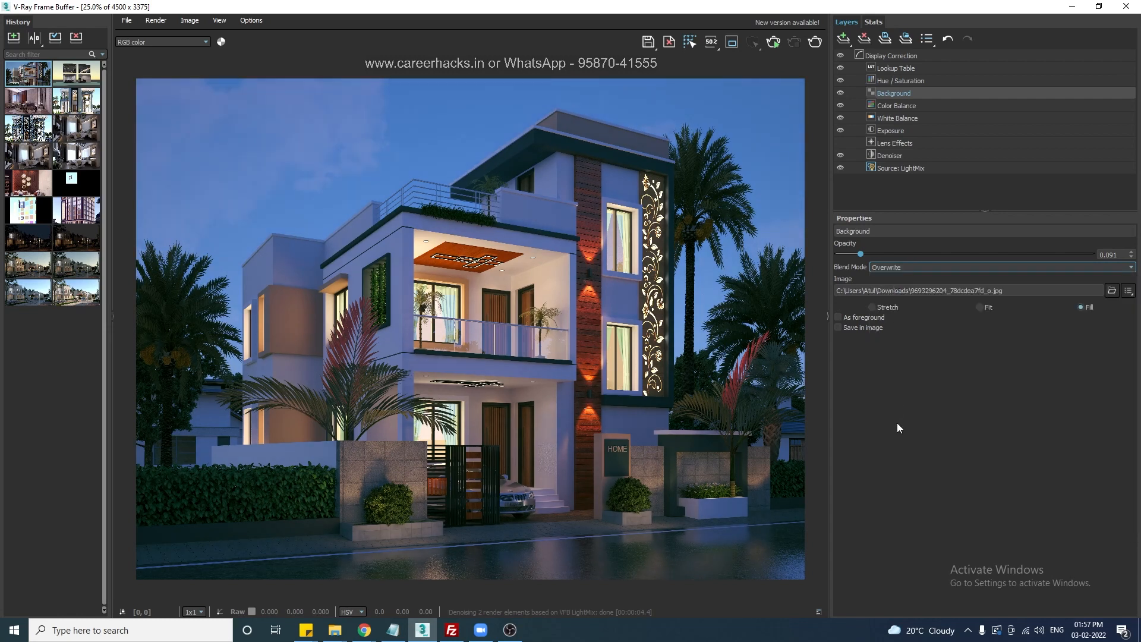
# Lower the Hue / Saturation layer's saturation to -0.059
pyautogui.click(897, 79)
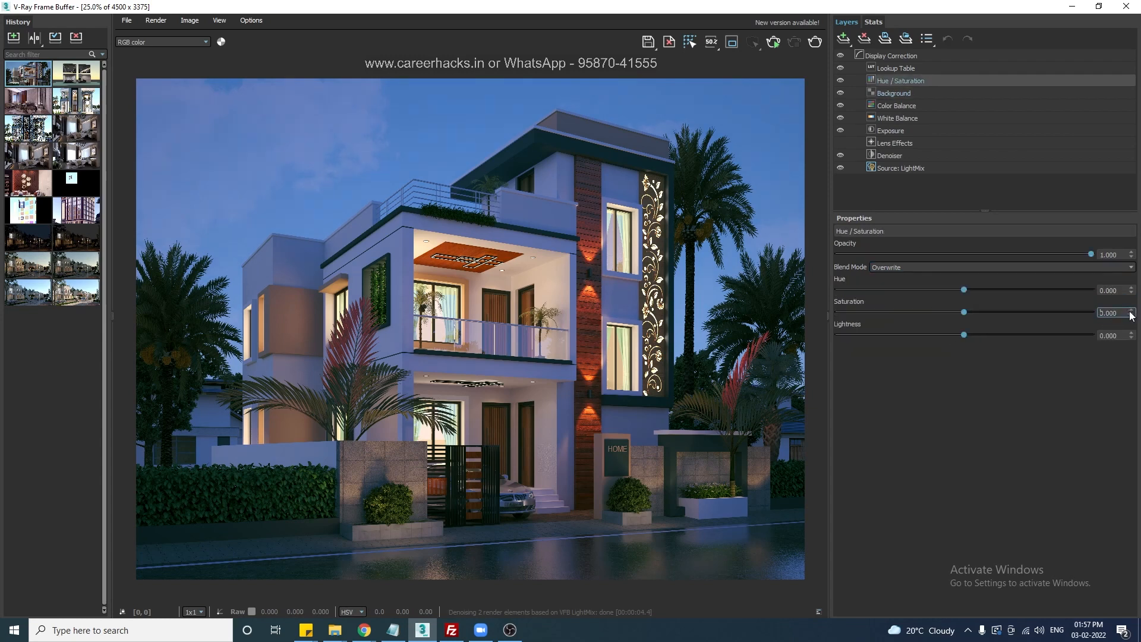
pyautogui.moveTo(967, 313); pyautogui.dragTo(959, 312)
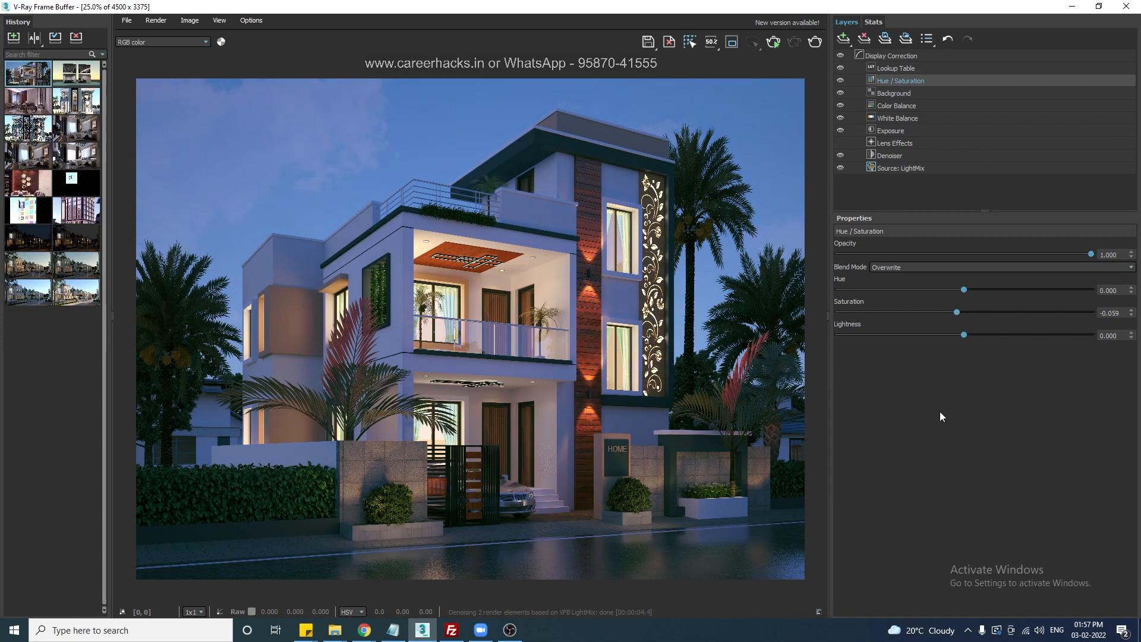
pyautogui.click(898, 205)
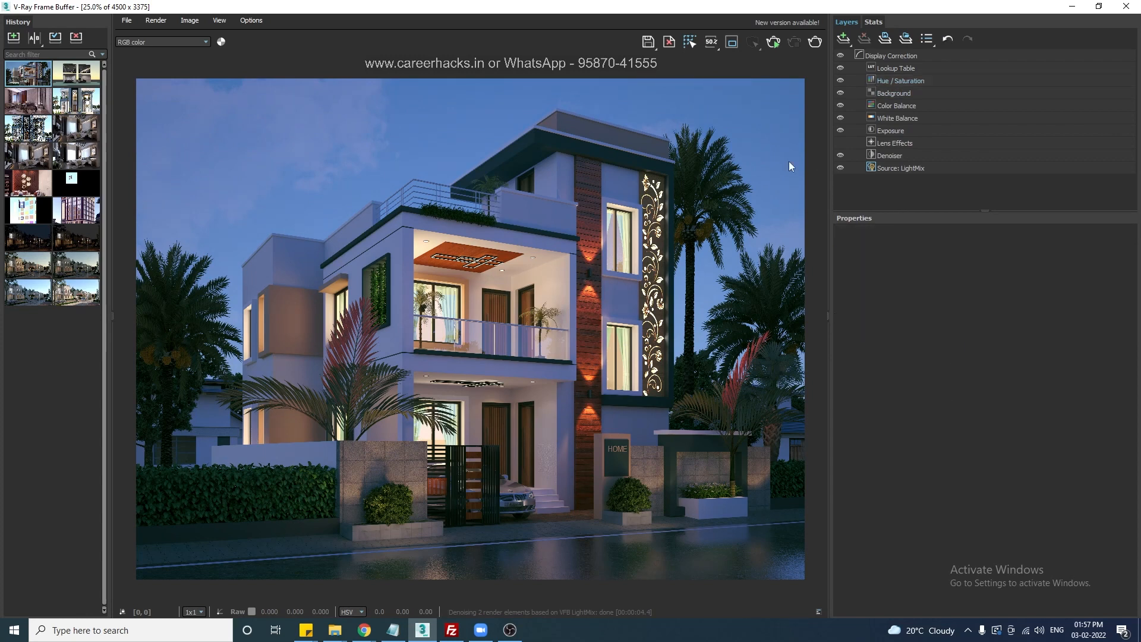
# Save the current VFB layer setup as Night.vfbl
pyautogui.click(887, 40)
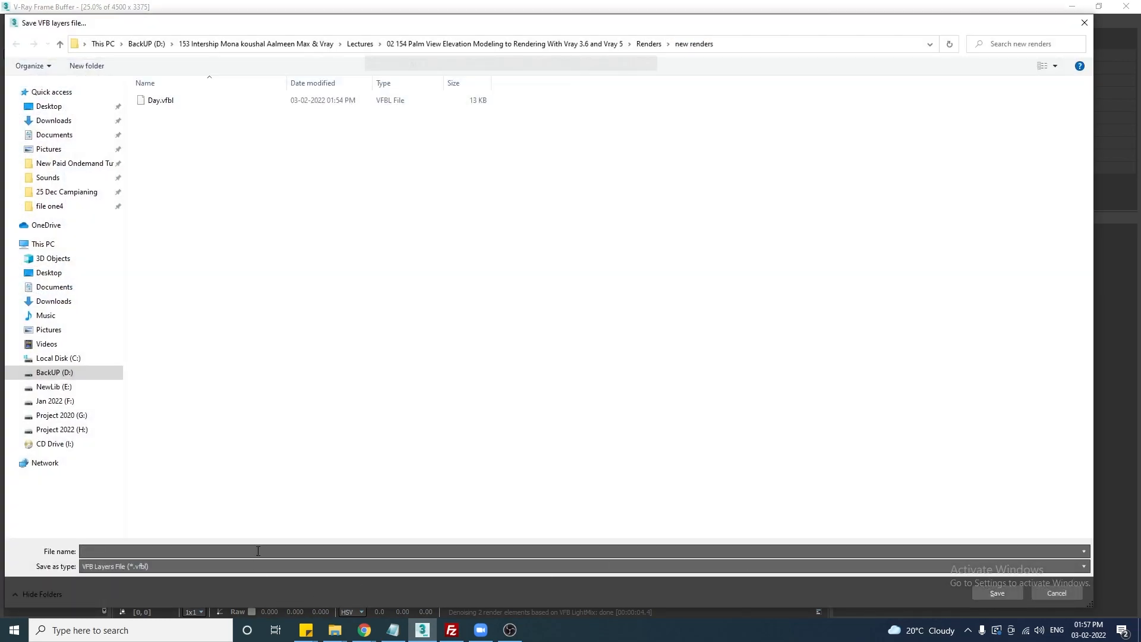
pyautogui.write('Night')
pyautogui.press('Return')
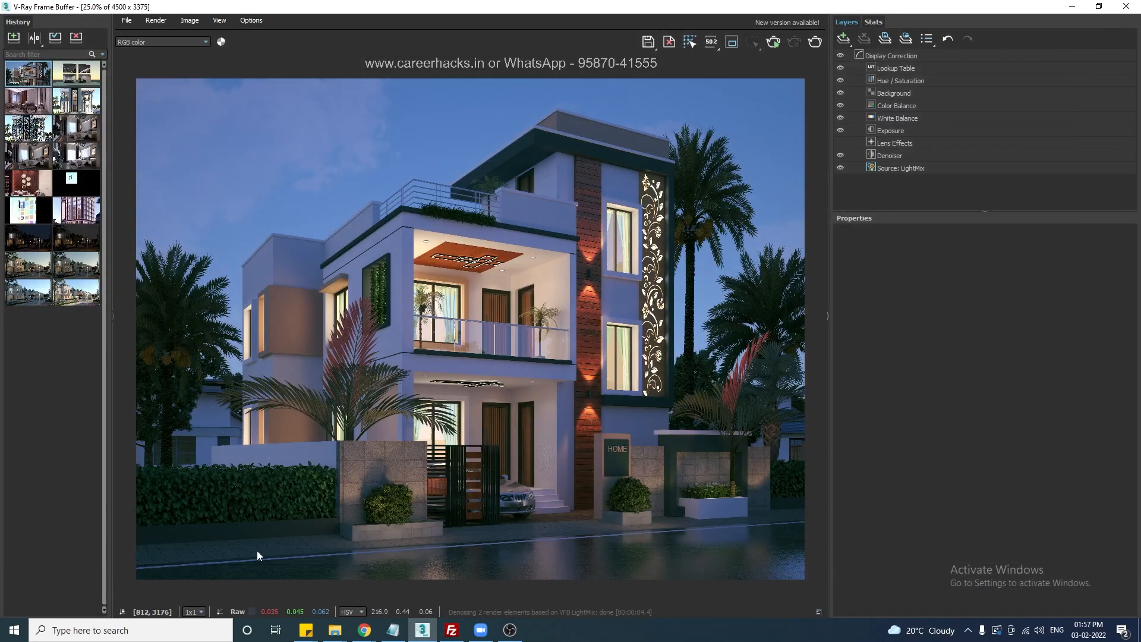
# Save the night render as an image named 'night'
pyautogui.click(648, 42)
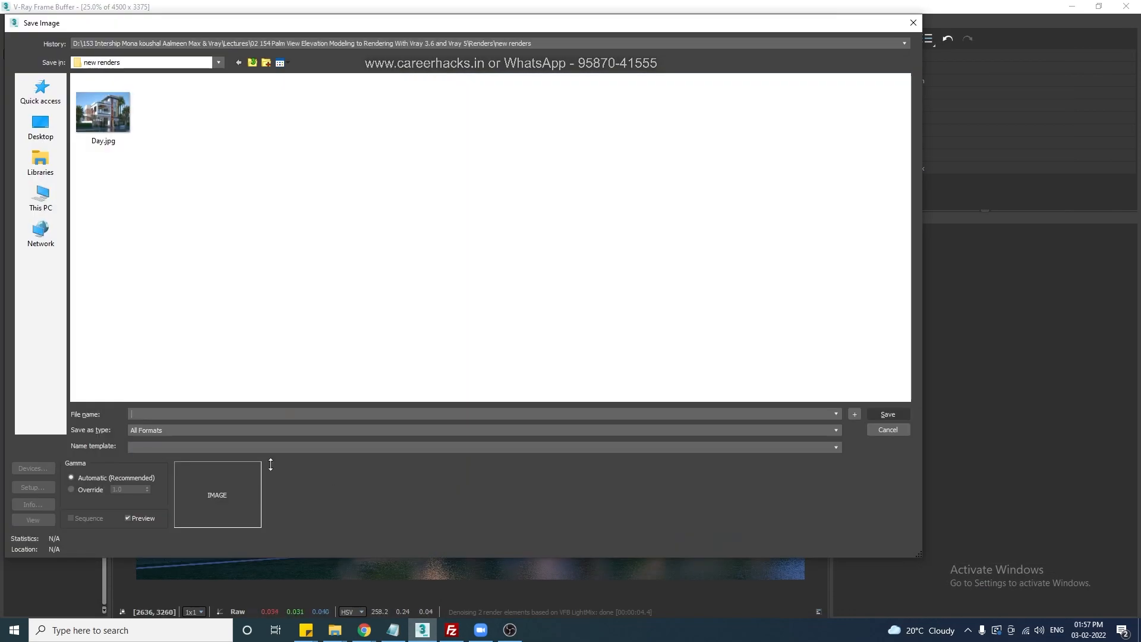
pyautogui.write('night')
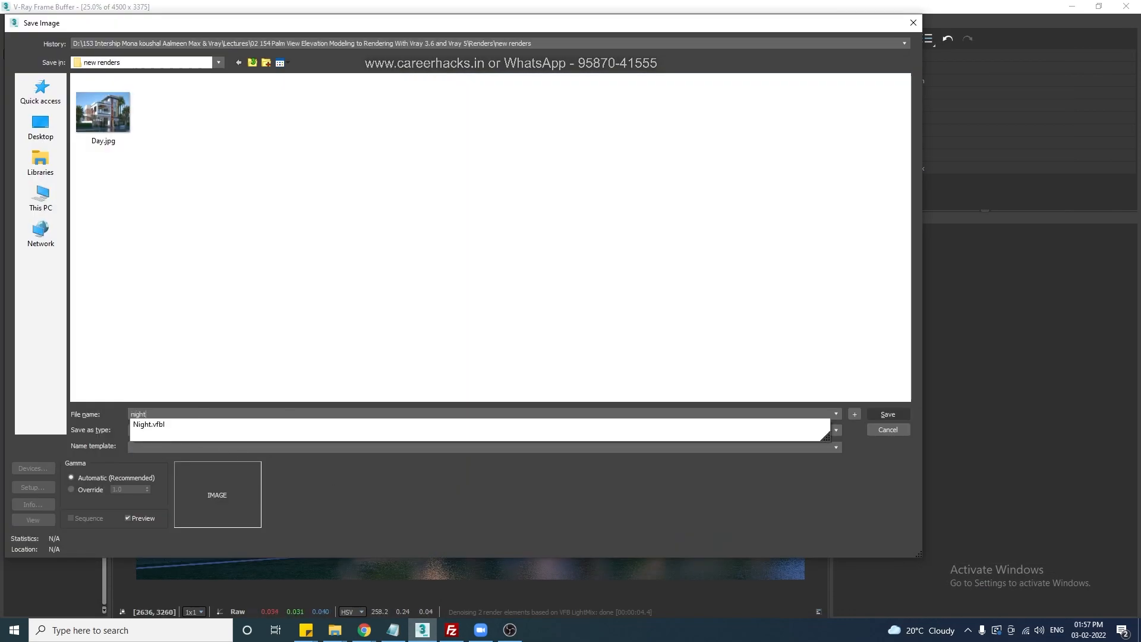
pyautogui.press('Return')
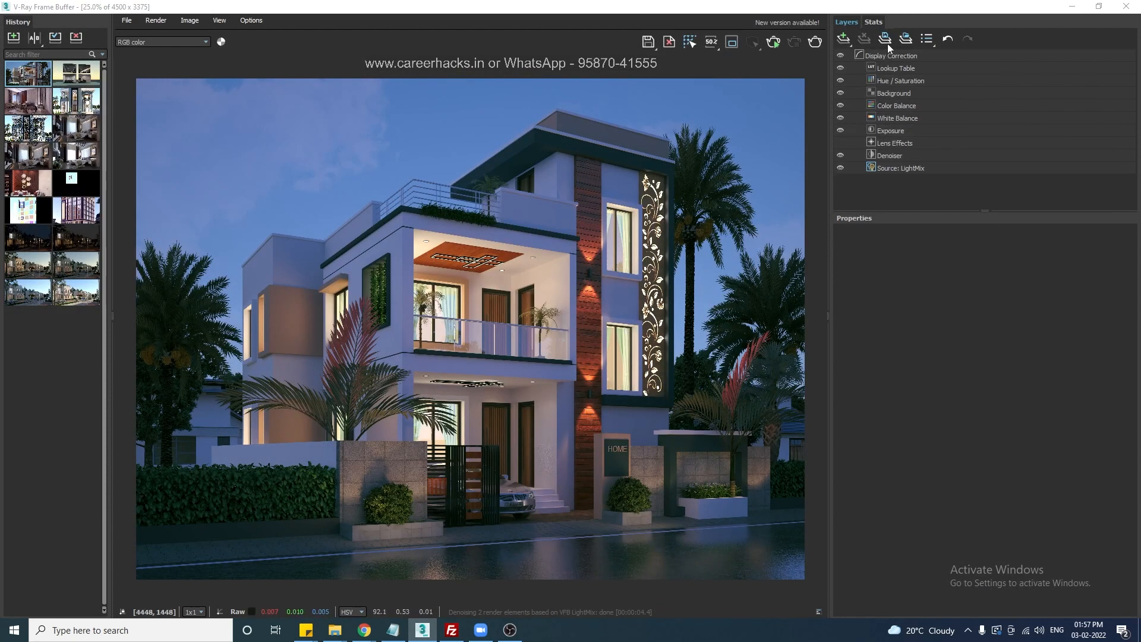
pyautogui.click(904, 41)
pyautogui.doubleClick(146, 119)
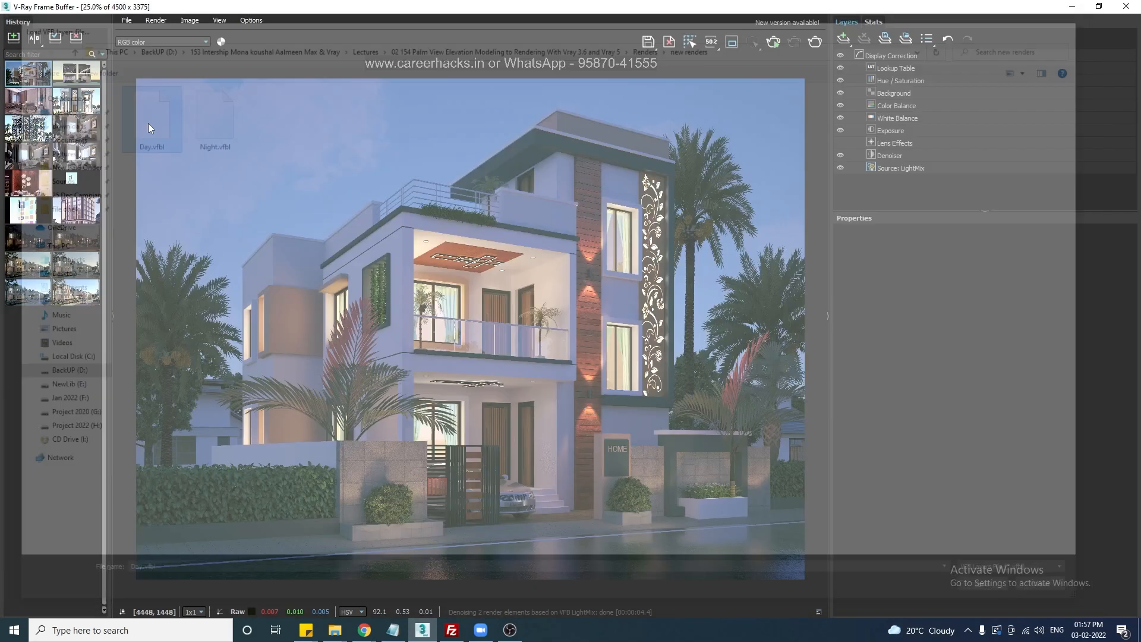
pyautogui.click(908, 43)
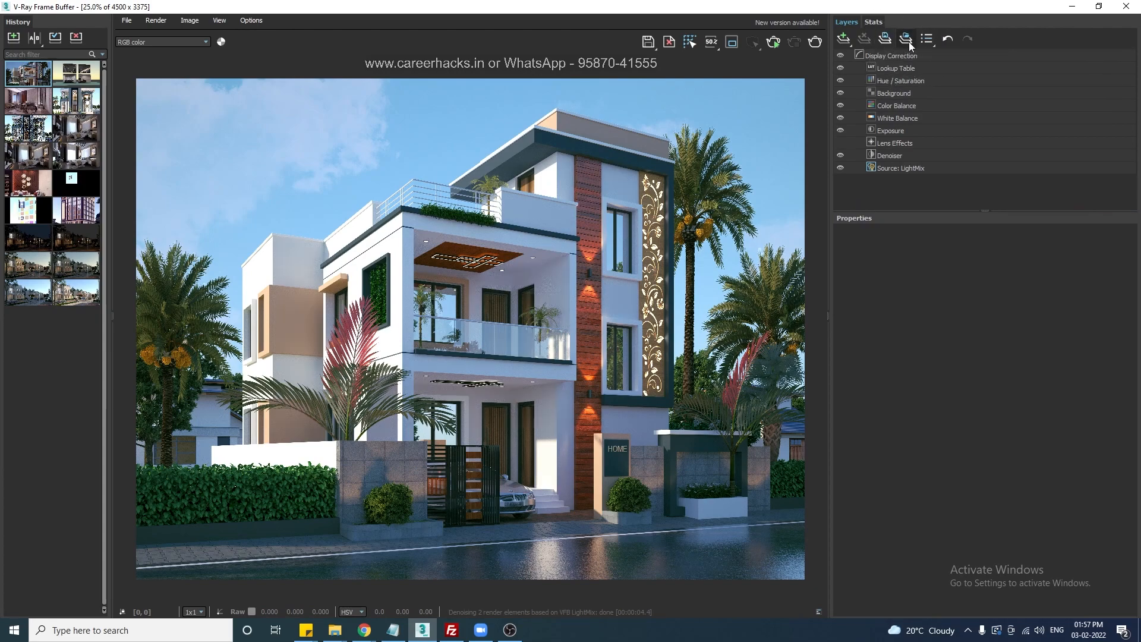
pyautogui.doubleClick(212, 124)
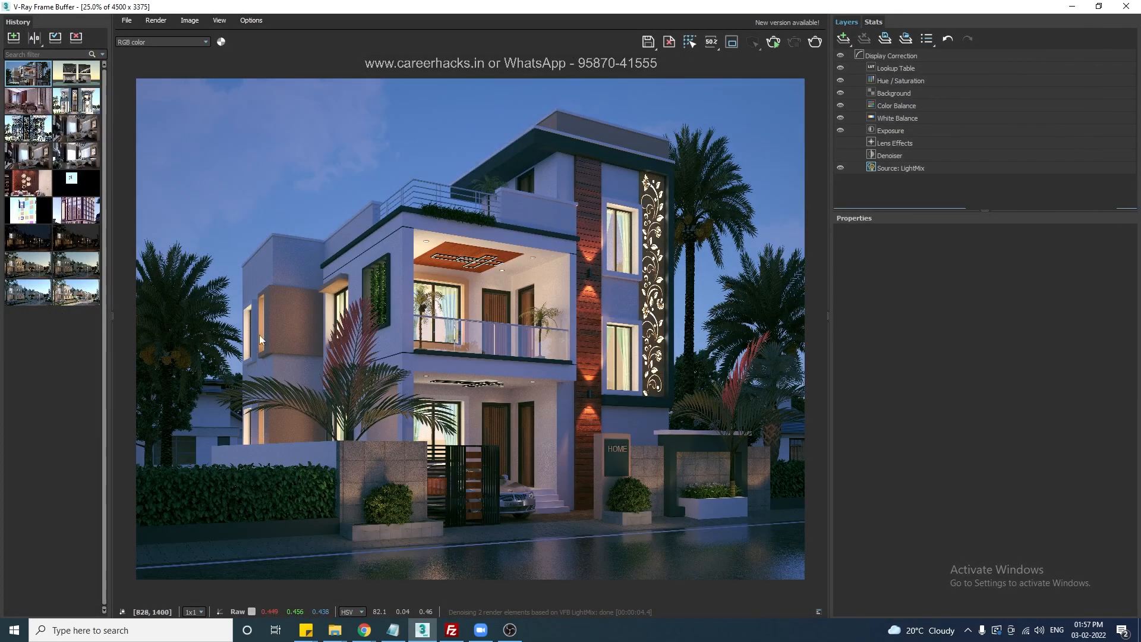
pyautogui.click(906, 39)
pyautogui.doubleClick(165, 144)
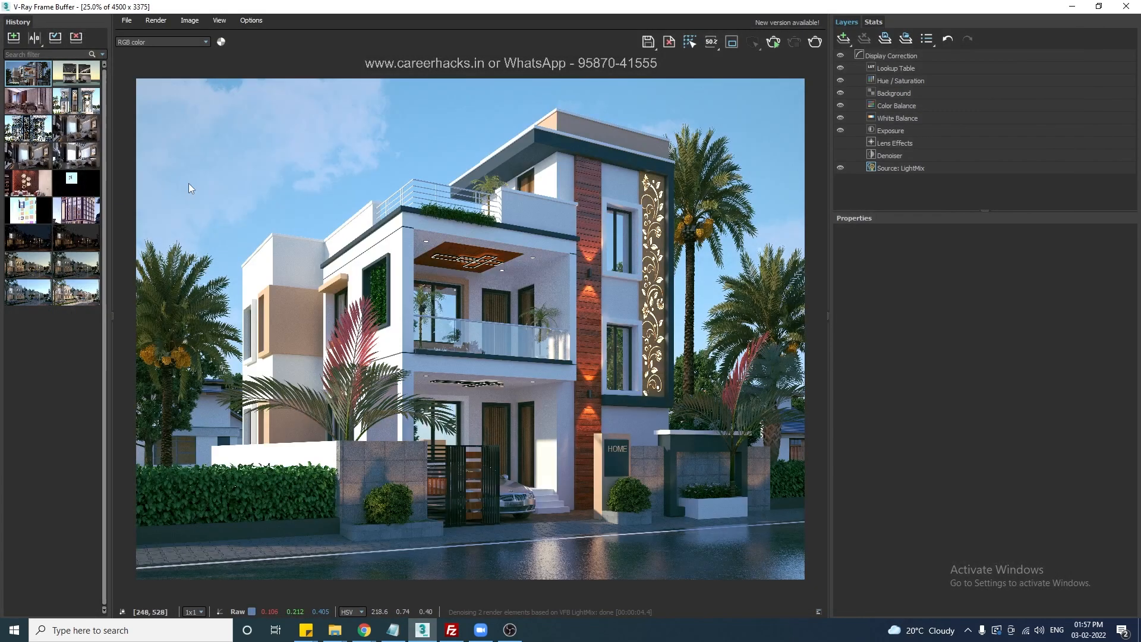
pyautogui.click(906, 39)
pyautogui.doubleClick(204, 119)
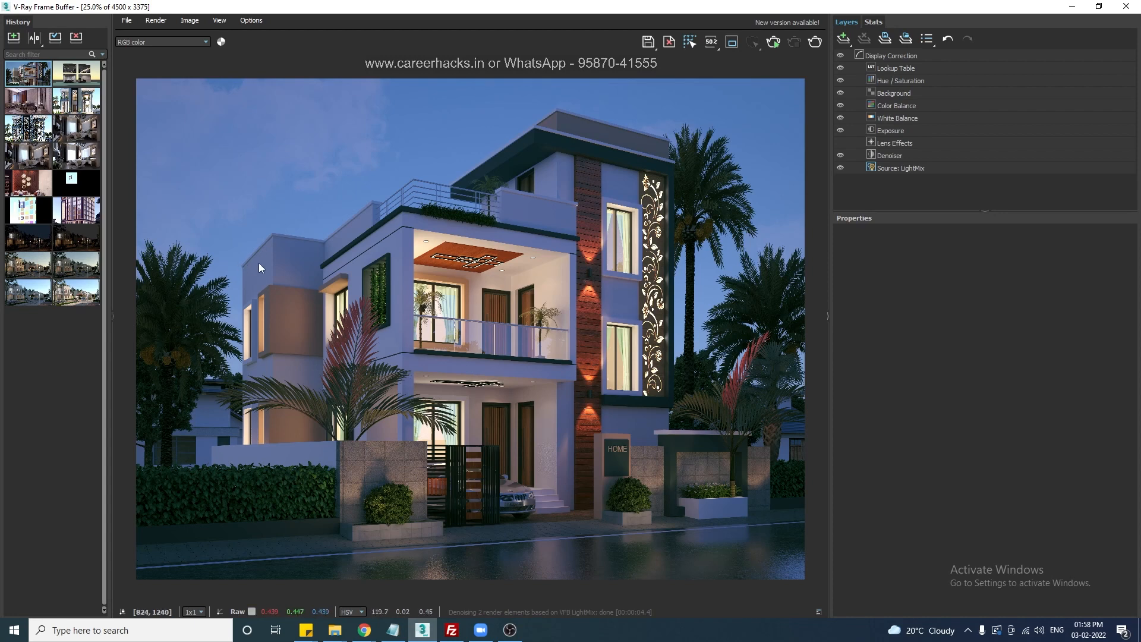
# In LightMix, switch off all six VRay lights, Self Illumination and Rest, keeping Environment on
pyautogui.click(892, 170)
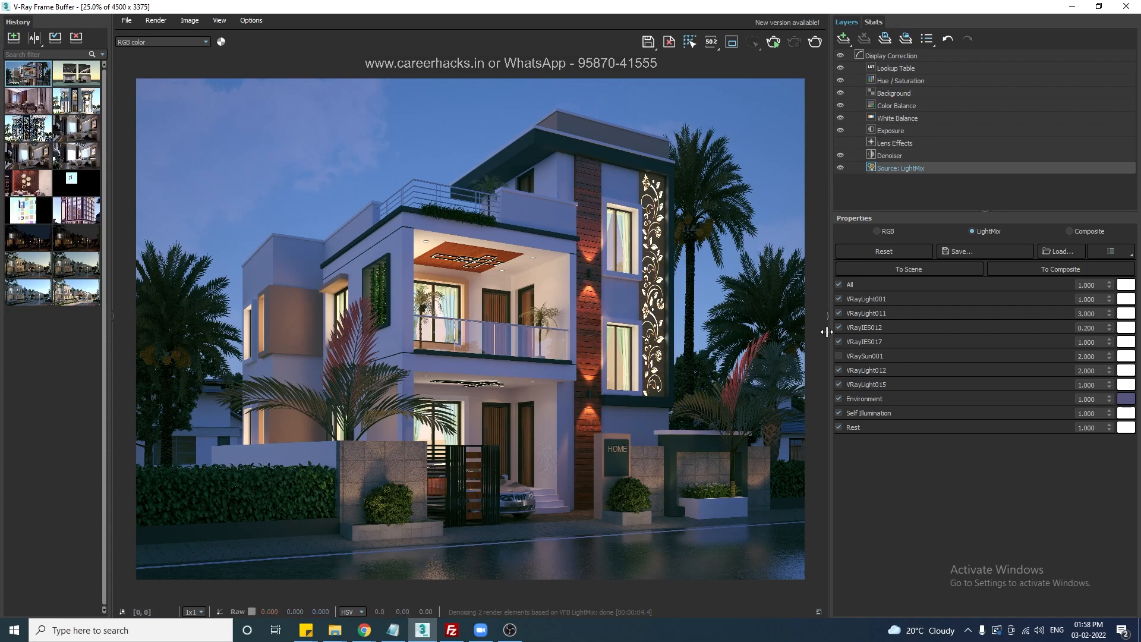
pyautogui.click(839, 299)
pyautogui.click(838, 313)
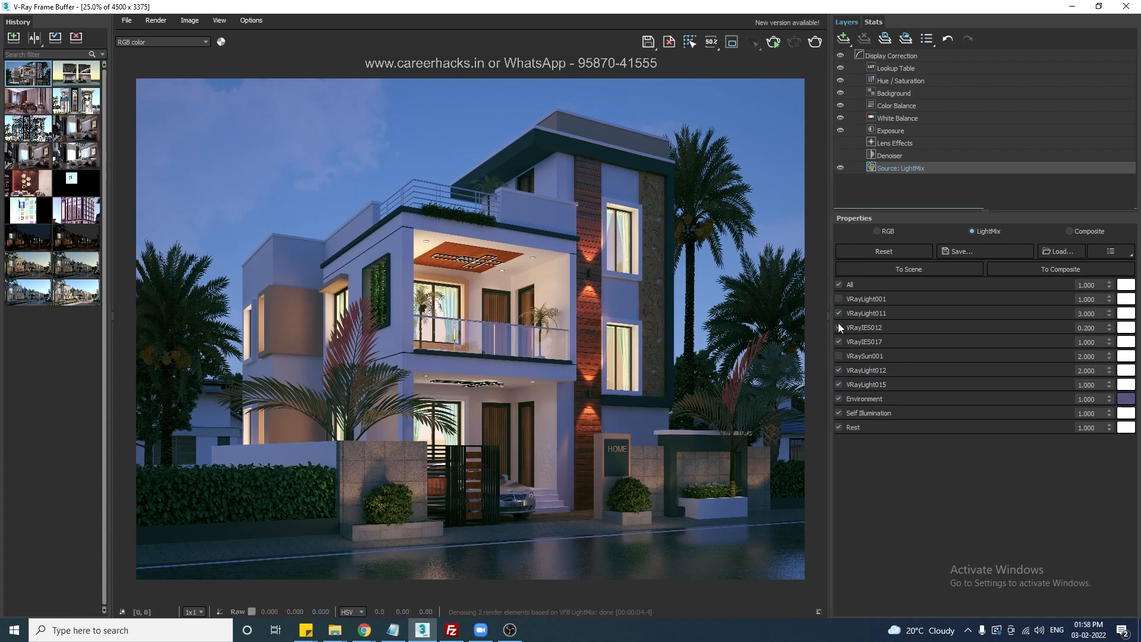
pyautogui.click(839, 327)
pyautogui.click(838, 341)
pyautogui.click(839, 383)
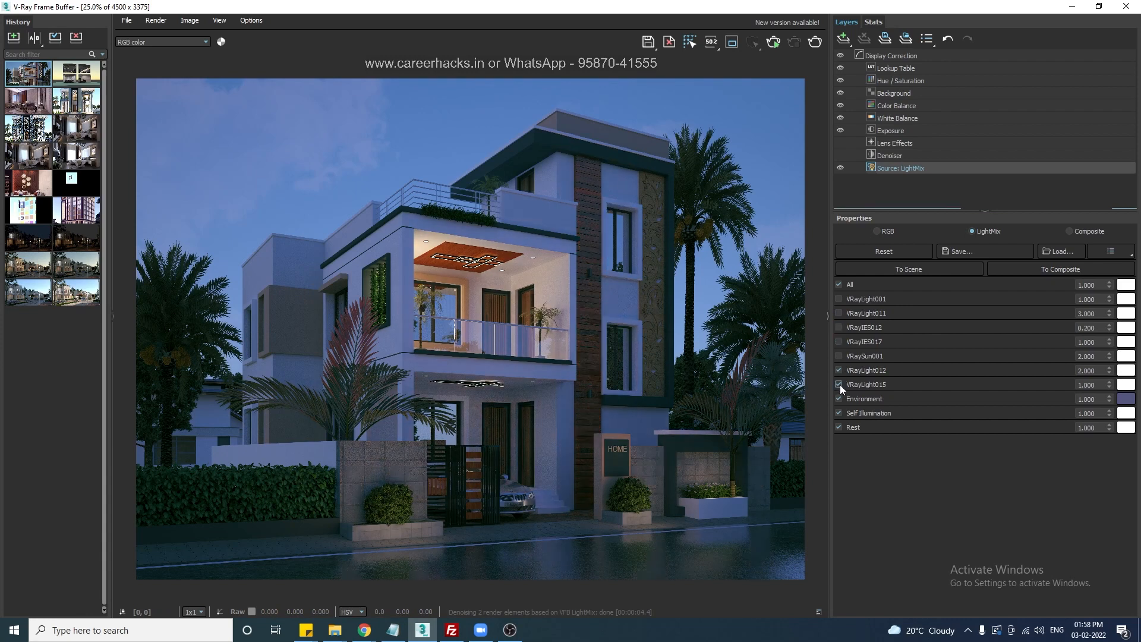
pyautogui.click(838, 373)
pyautogui.click(839, 413)
pyautogui.click(839, 428)
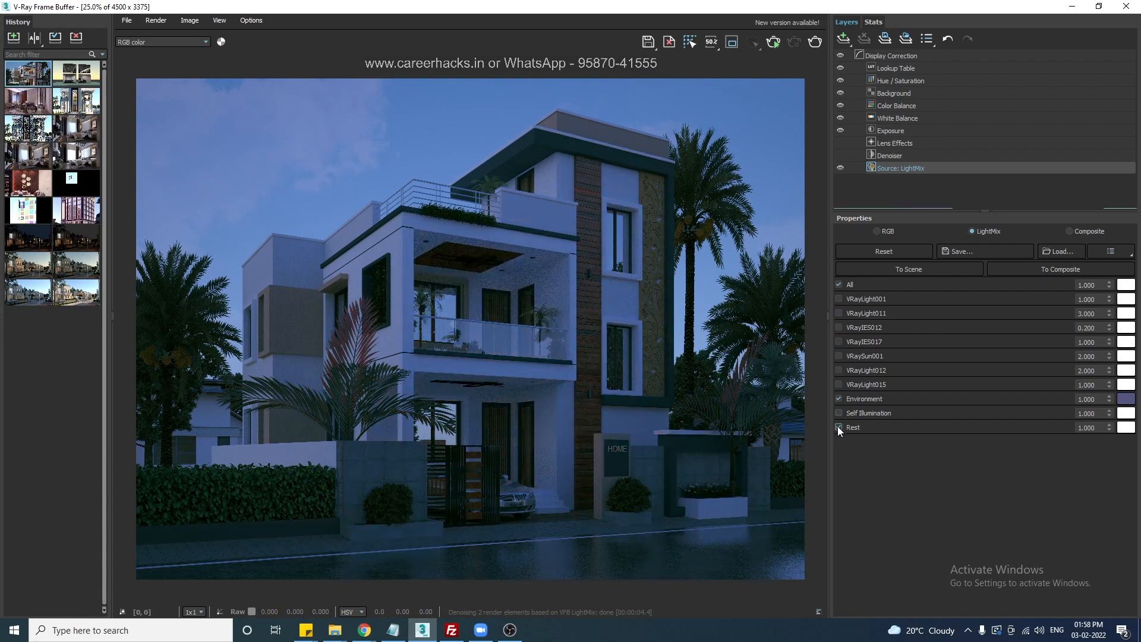
pyautogui.click(840, 398)
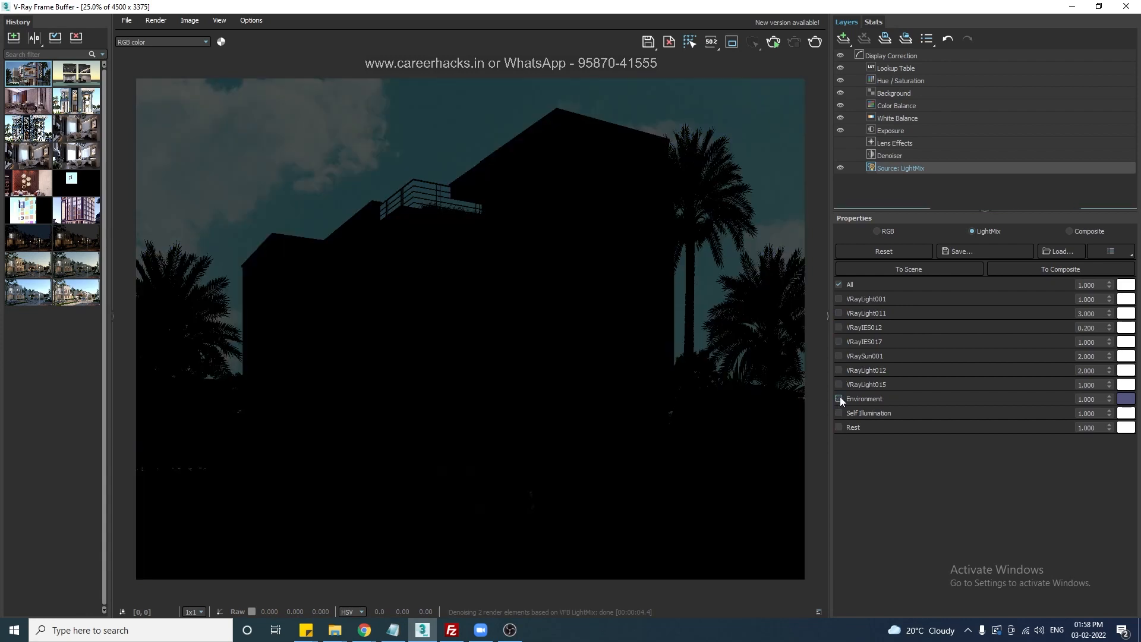
pyautogui.click(839, 398)
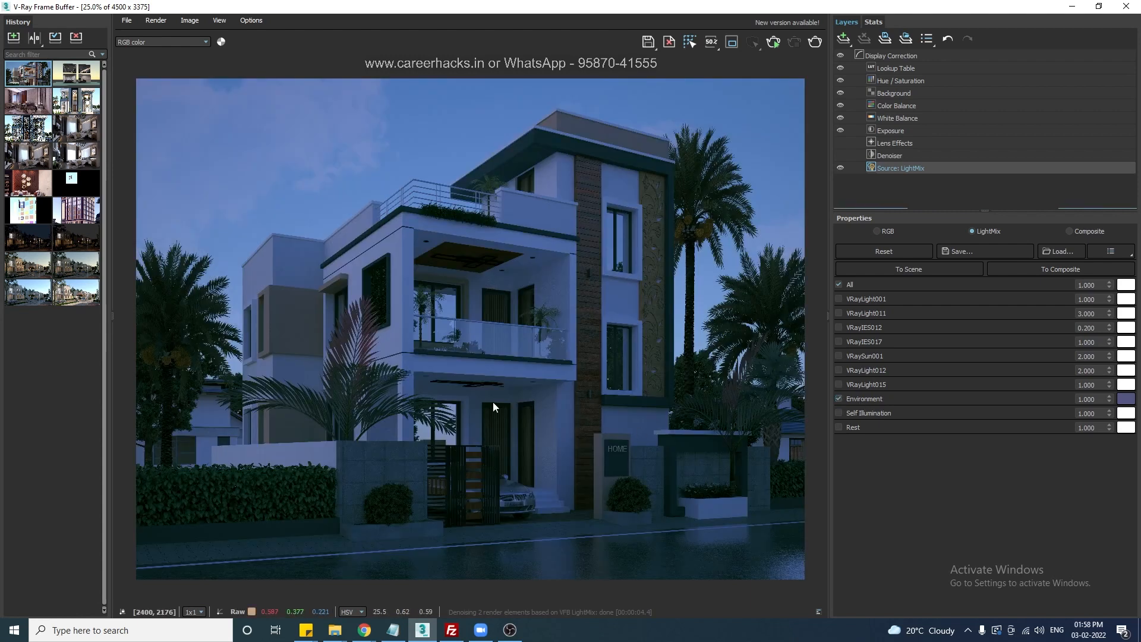
# Save the environment-only render as 1.jpg in a new 'sequence' folder
pyautogui.click(647, 42)
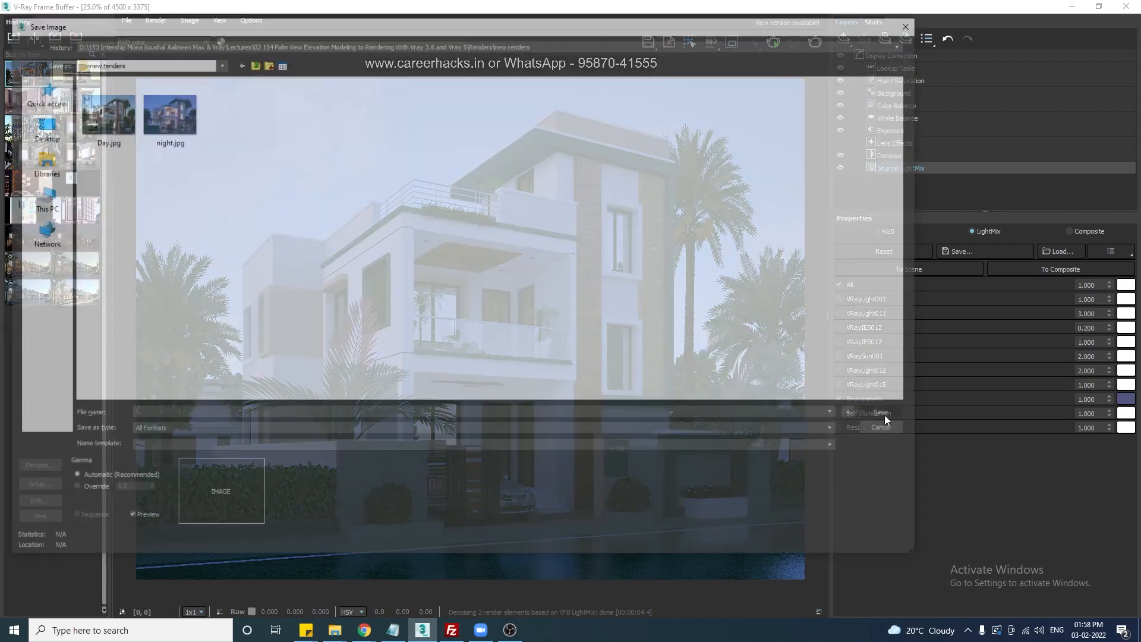
pyautogui.click(266, 64)
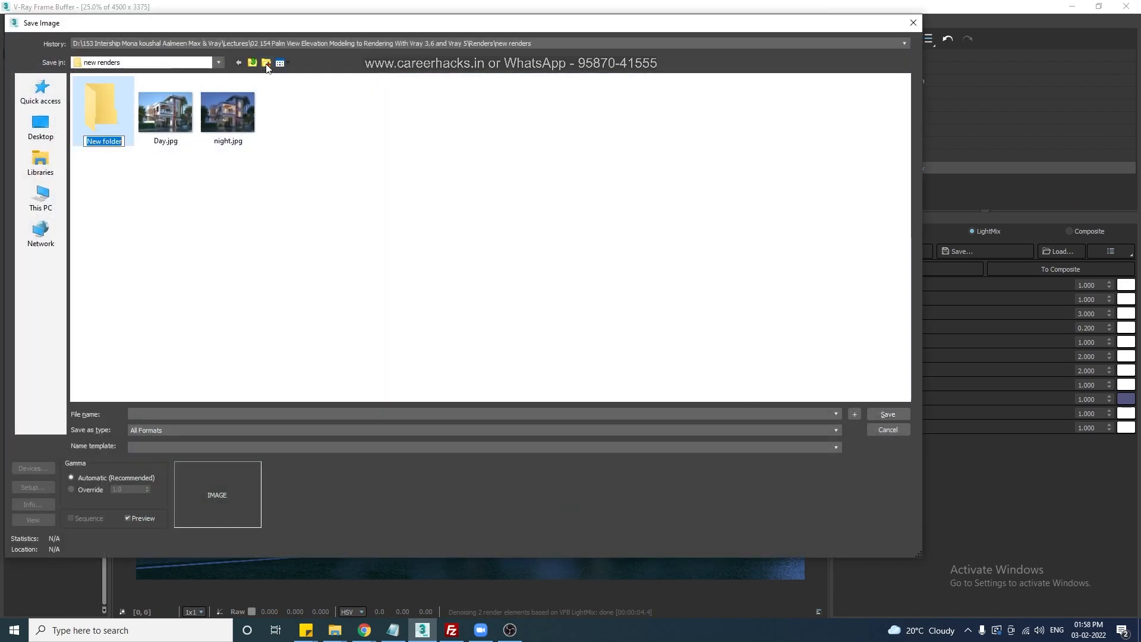
pyautogui.write('sequence')
pyautogui.press('Return')
pyautogui.press('Return')
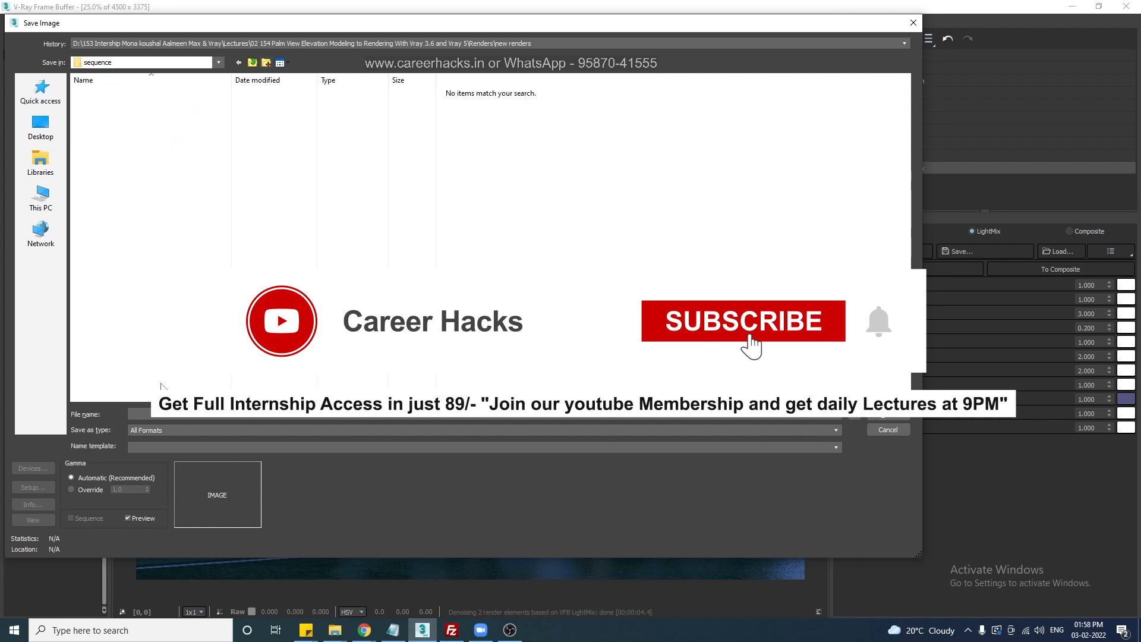
pyautogui.click(147, 415)
pyautogui.write('1')
pyautogui.press('Tab')
pyautogui.press('j')
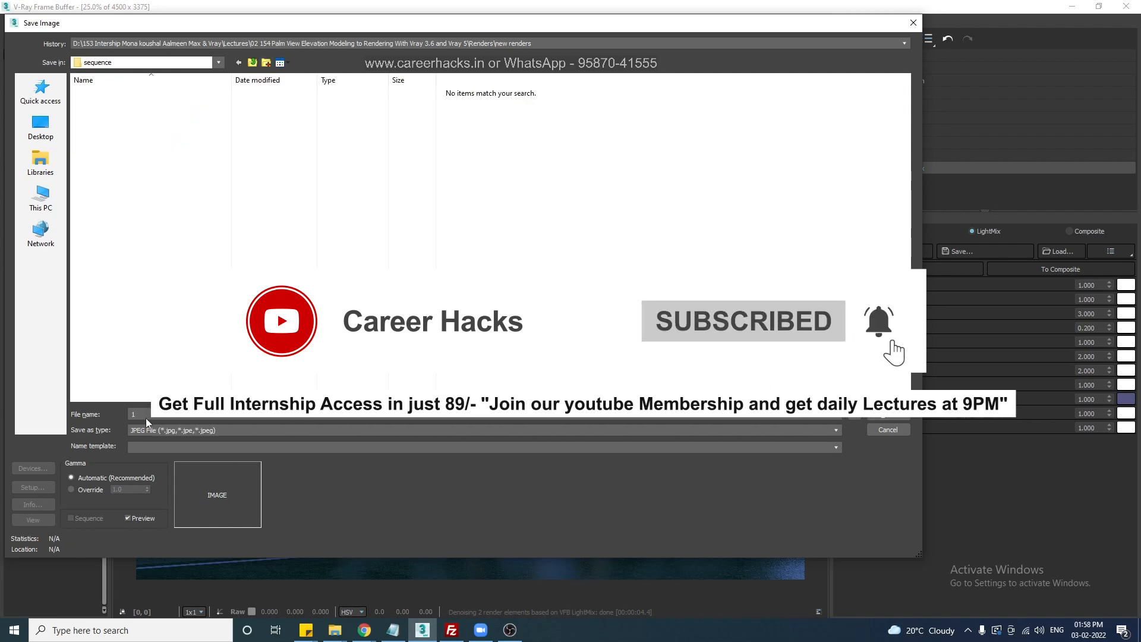
pyautogui.press('Return')
pyautogui.press('Return')
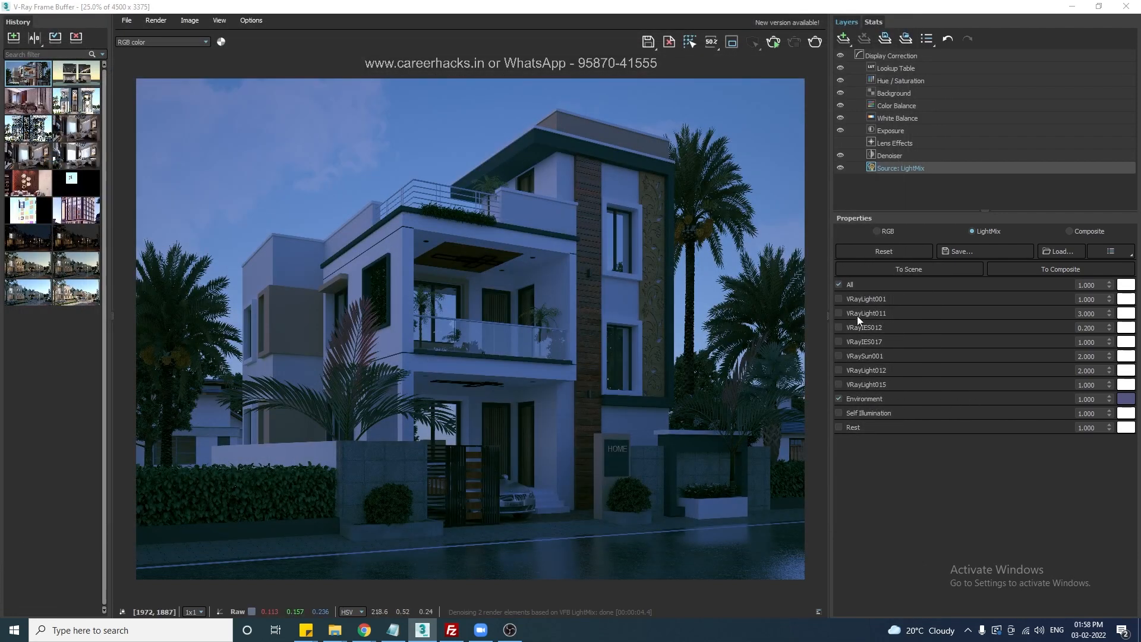
# Turn VRayLight001 back on and save the render as 2.jpg
pyautogui.click(840, 299)
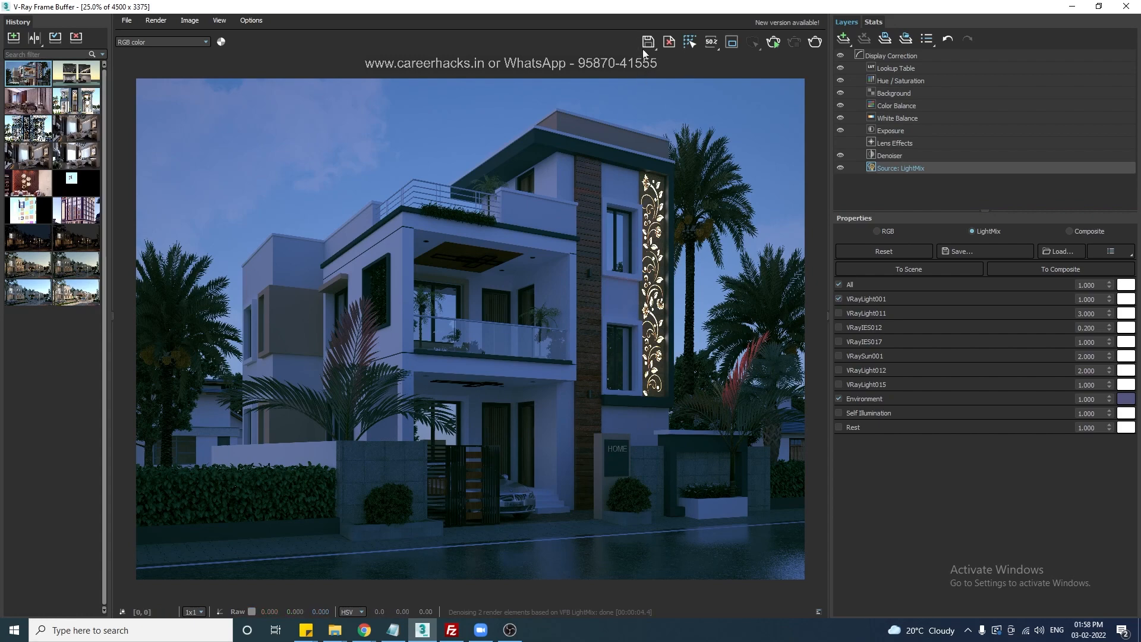
pyautogui.hotkey('ctrl', 's')
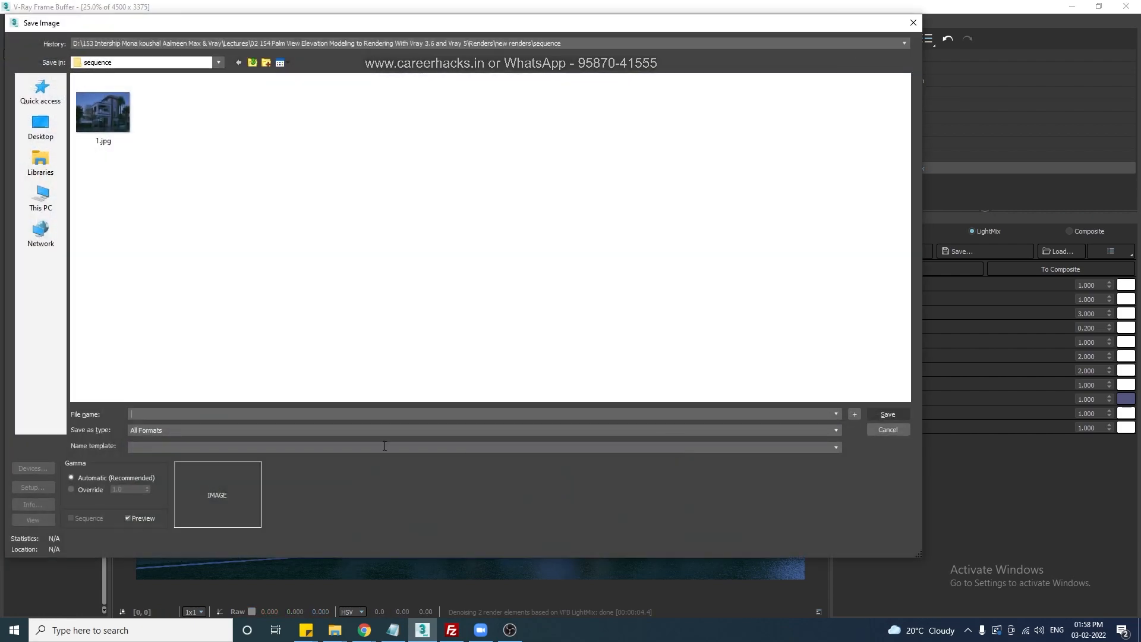
pyautogui.click(139, 411)
pyautogui.write('2')
pyautogui.press('Tab')
pyautogui.press('j')
pyautogui.press('Return')
pyautogui.click(431, 357)
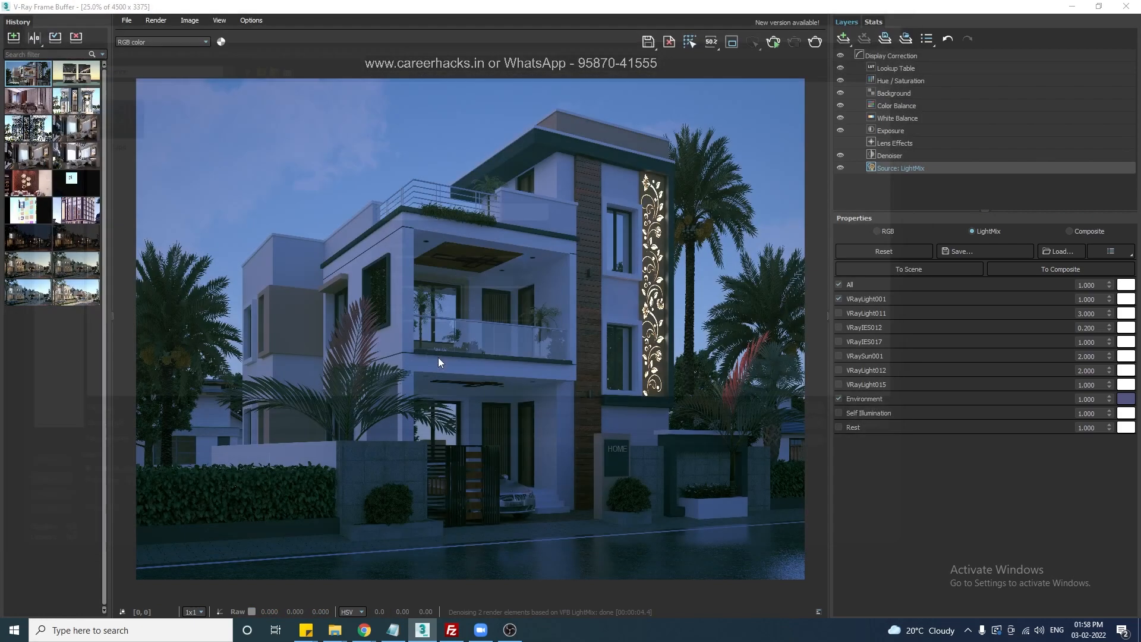
# Add VRayLight011 to the light mix and save the render as 3.jpg
pyautogui.click(838, 312)
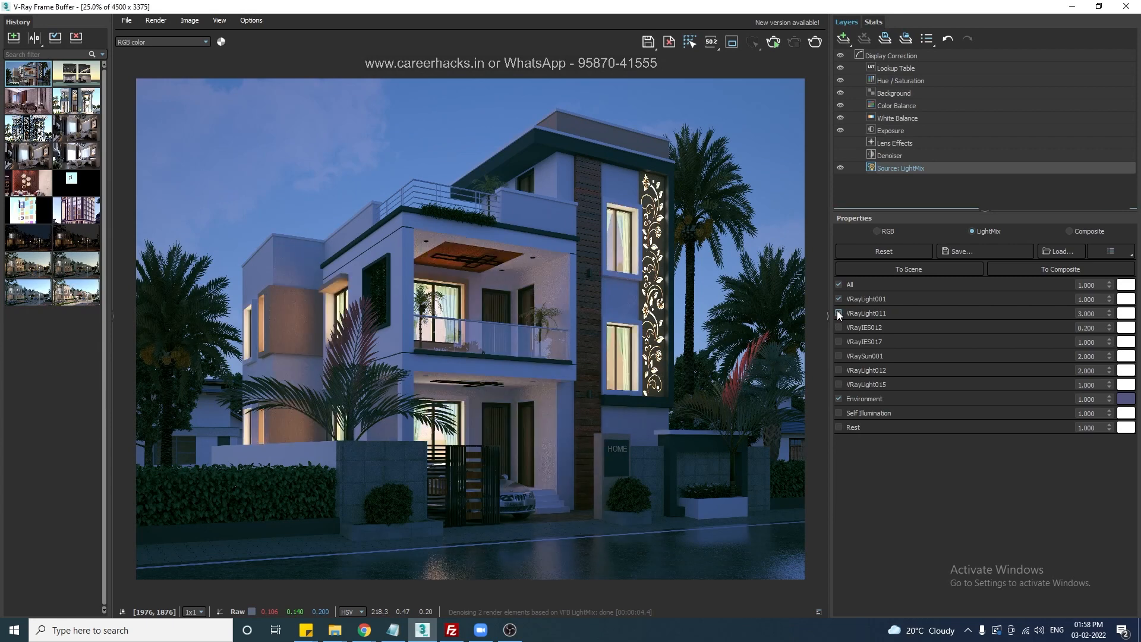
pyautogui.click(650, 45)
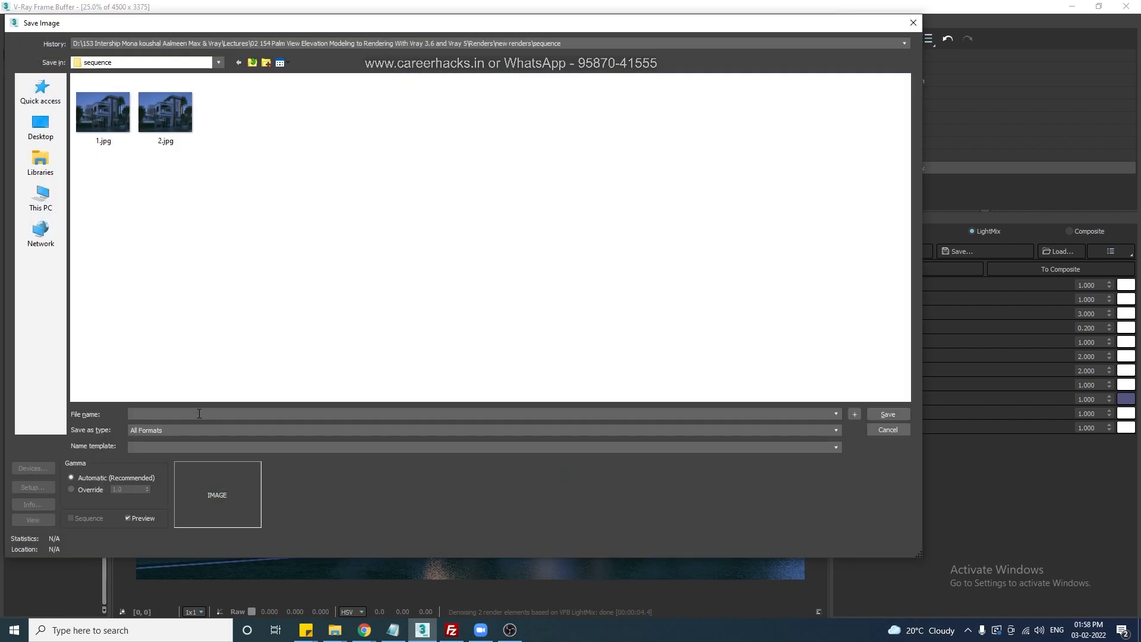
pyautogui.press('Return')
pyautogui.click(486, 355)
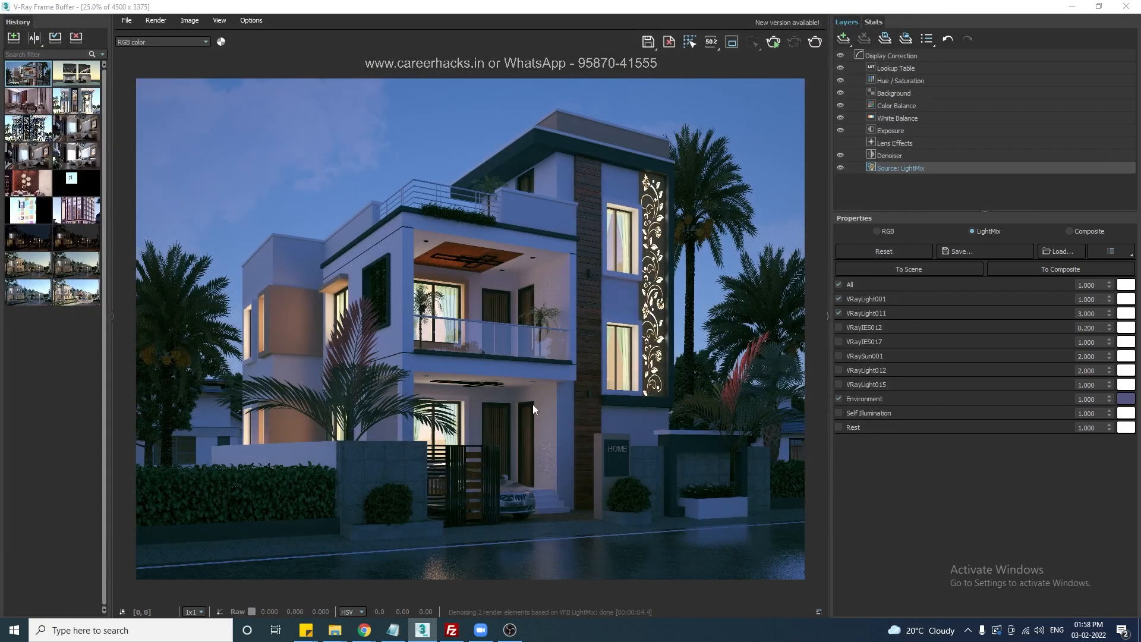
# Add VRayIES012, briefly test IES017, sun and VRayLight012, then save 4.jpg
pyautogui.click(839, 327)
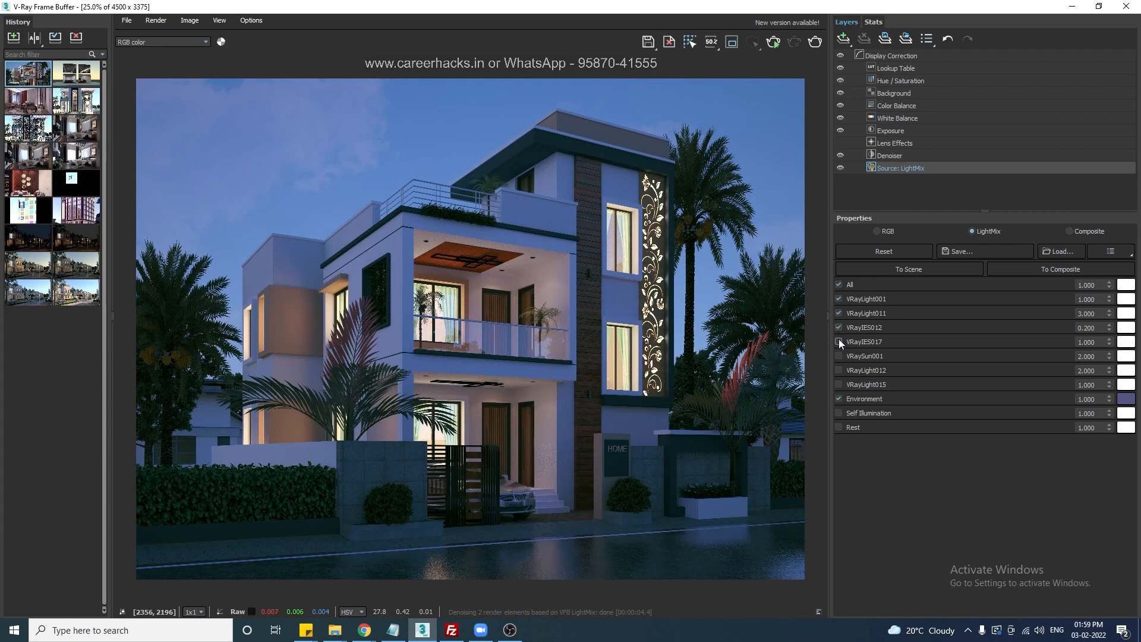
pyautogui.click(839, 342)
pyautogui.click(840, 342)
pyautogui.click(837, 355)
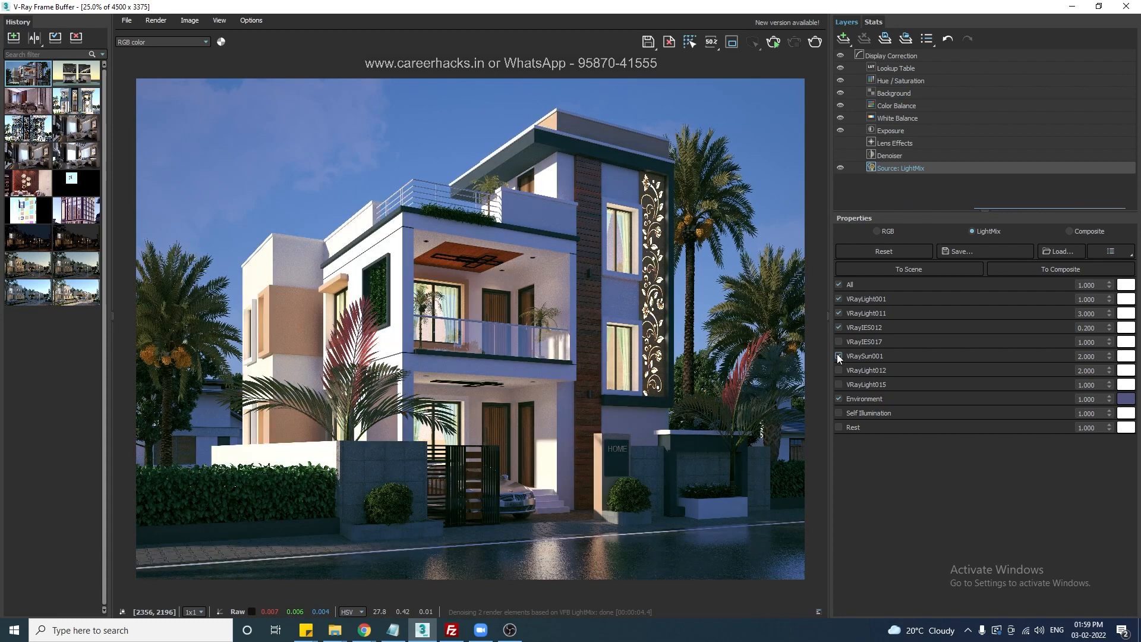
pyautogui.click(837, 355)
pyautogui.click(839, 370)
pyautogui.click(839, 370)
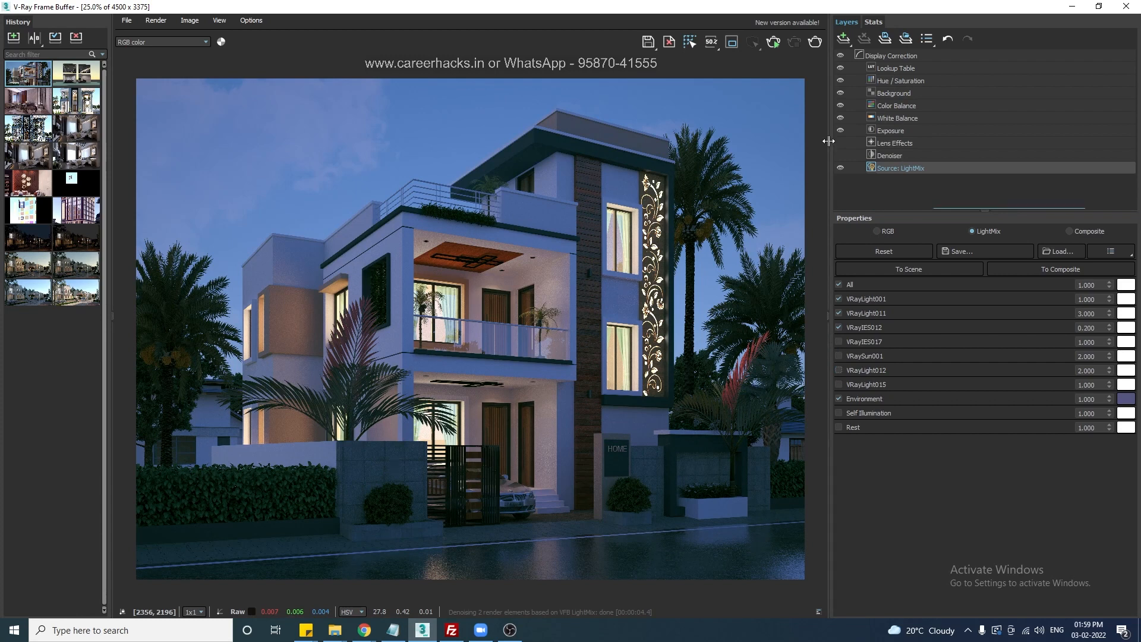
pyautogui.click(648, 42)
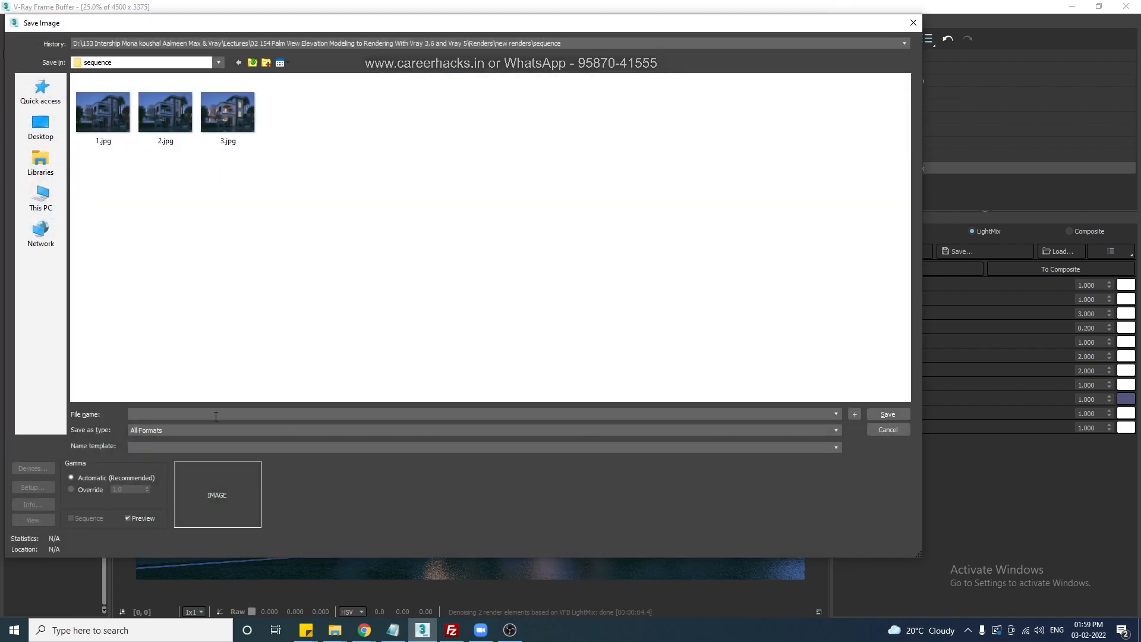
pyautogui.press('Tab')
pyautogui.press('j')
pyautogui.press('Return')
pyautogui.click(430, 358)
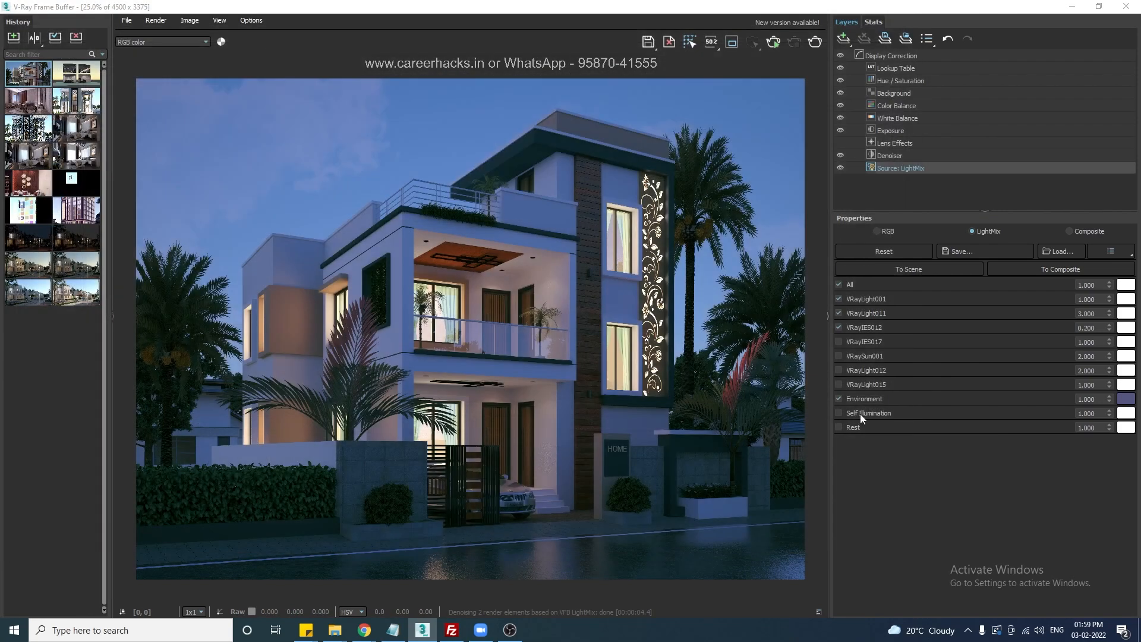
# Add VRayIES017 and save 5.jpg, then switch on VRayLight012 for the next frame
pyautogui.click(837, 342)
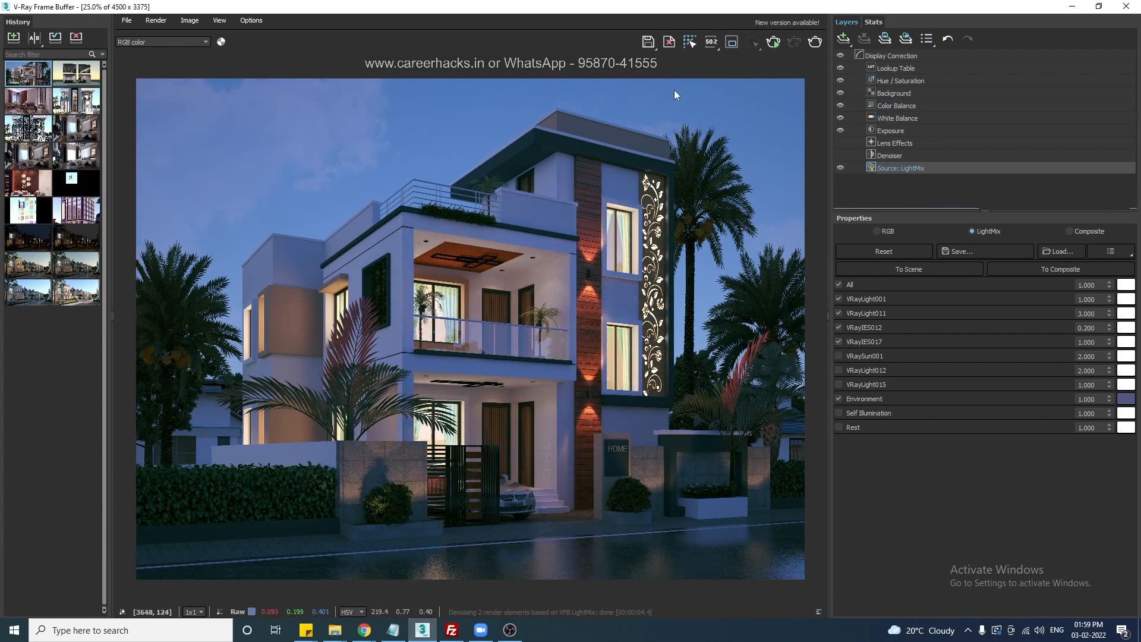
pyautogui.click(649, 44)
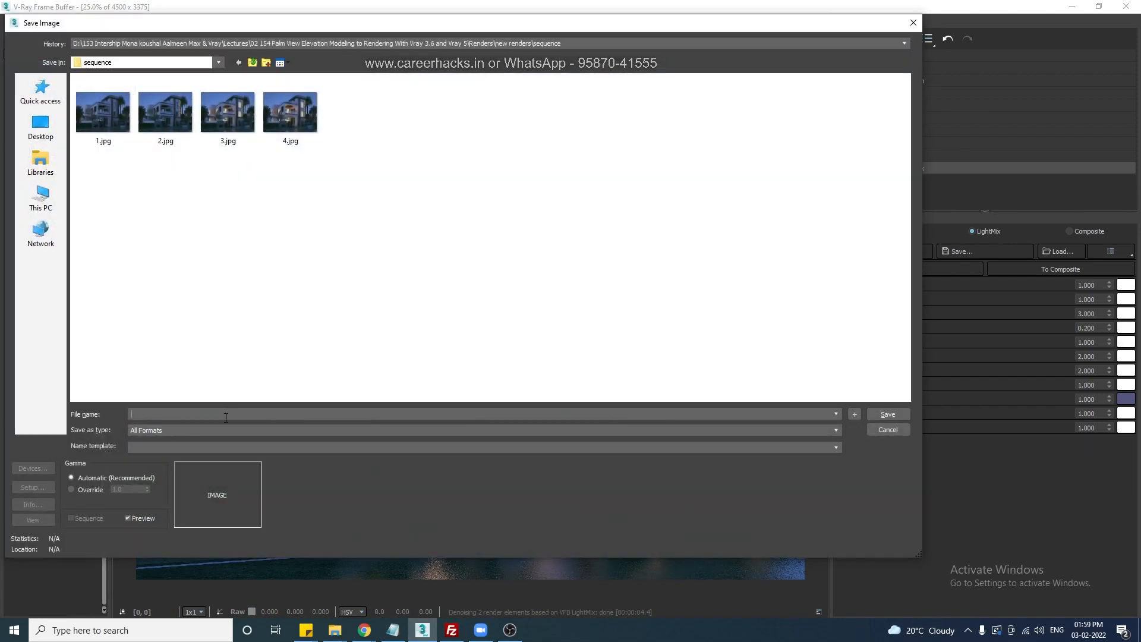
pyautogui.write('5')
pyautogui.press('Return')
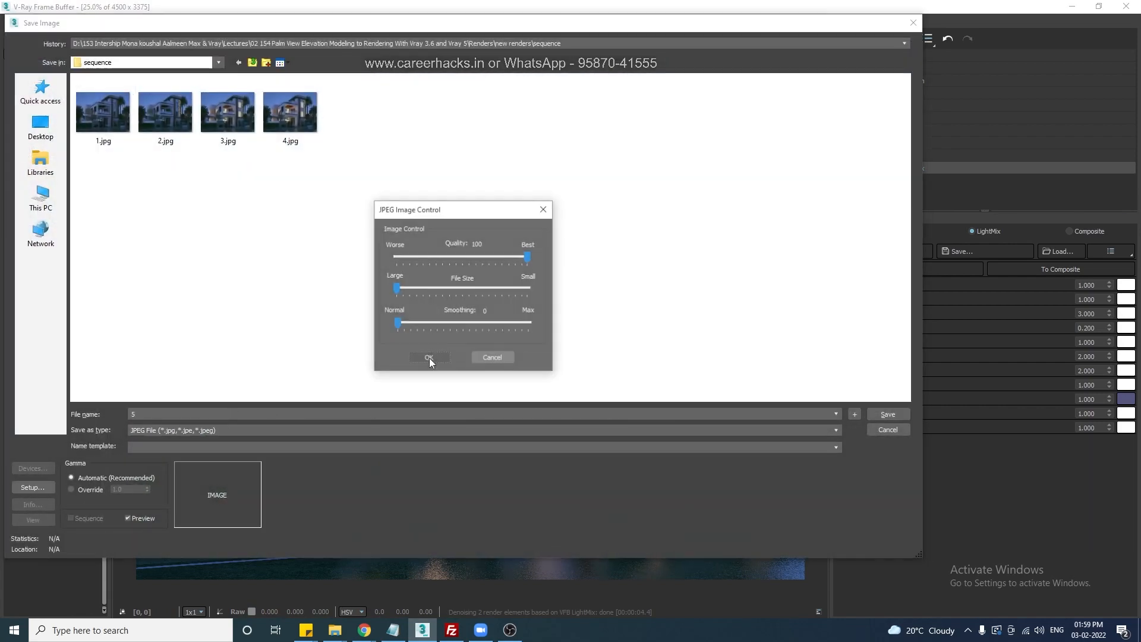
pyautogui.click(429, 358)
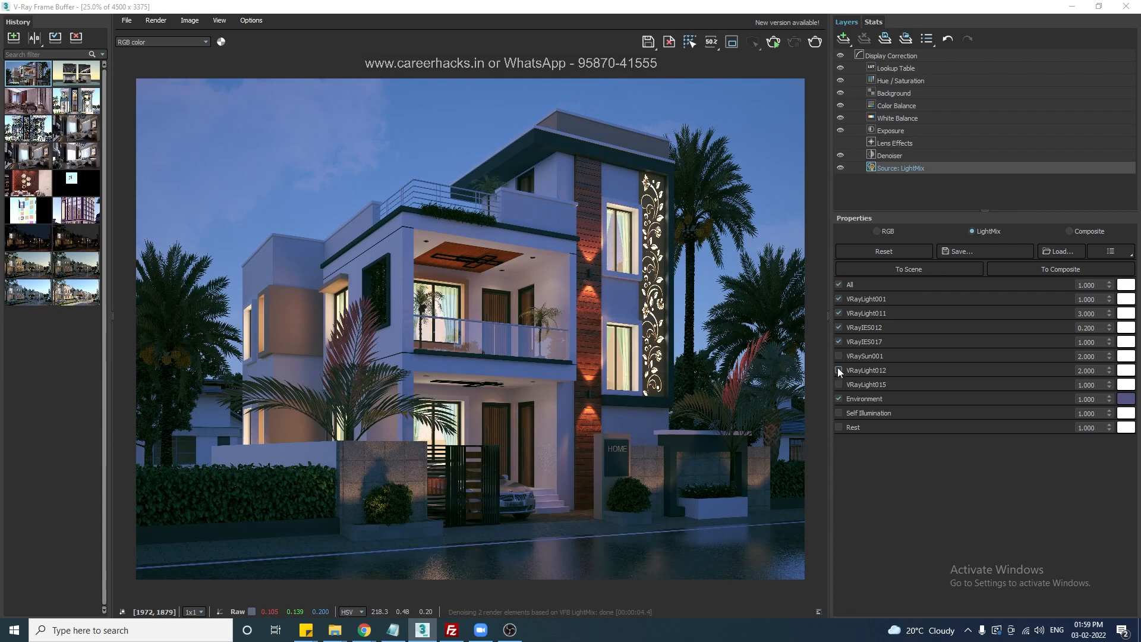
pyautogui.click(839, 370)
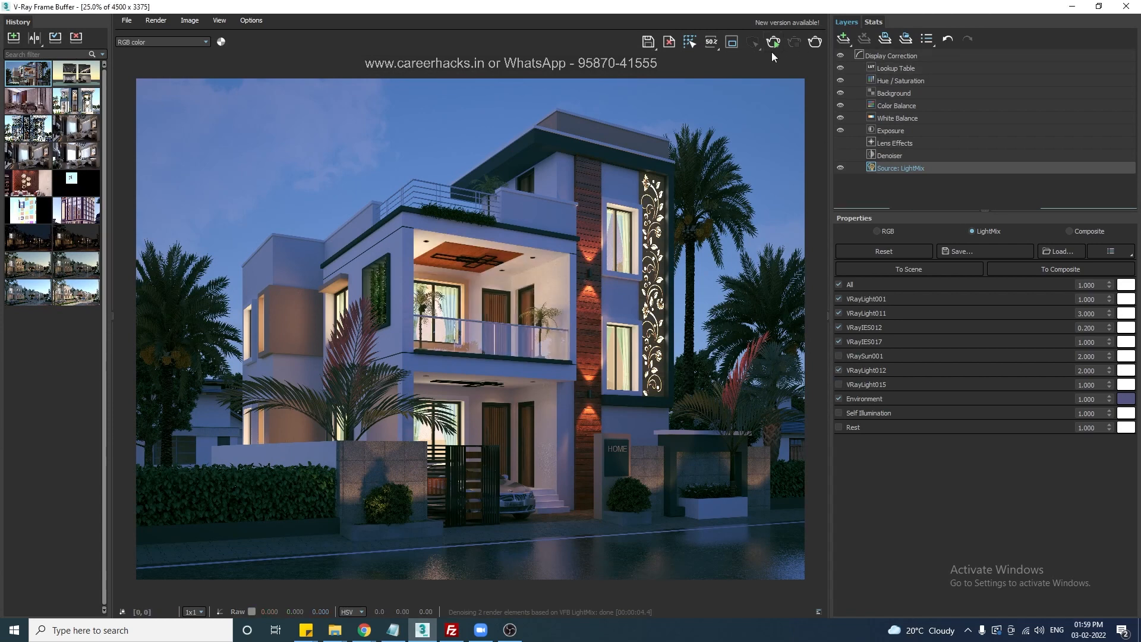
pyautogui.click(646, 41)
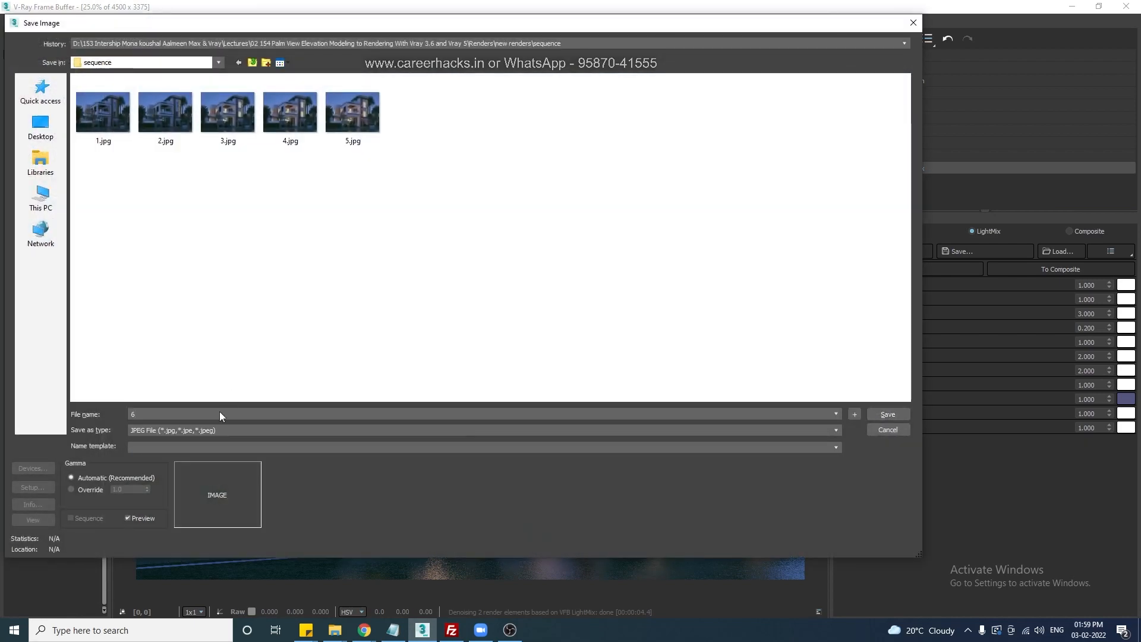
# Save 6.jpg, then switch on VRayLight015 at intensity 3.000
pyautogui.press('Return')
pyautogui.click(481, 358)
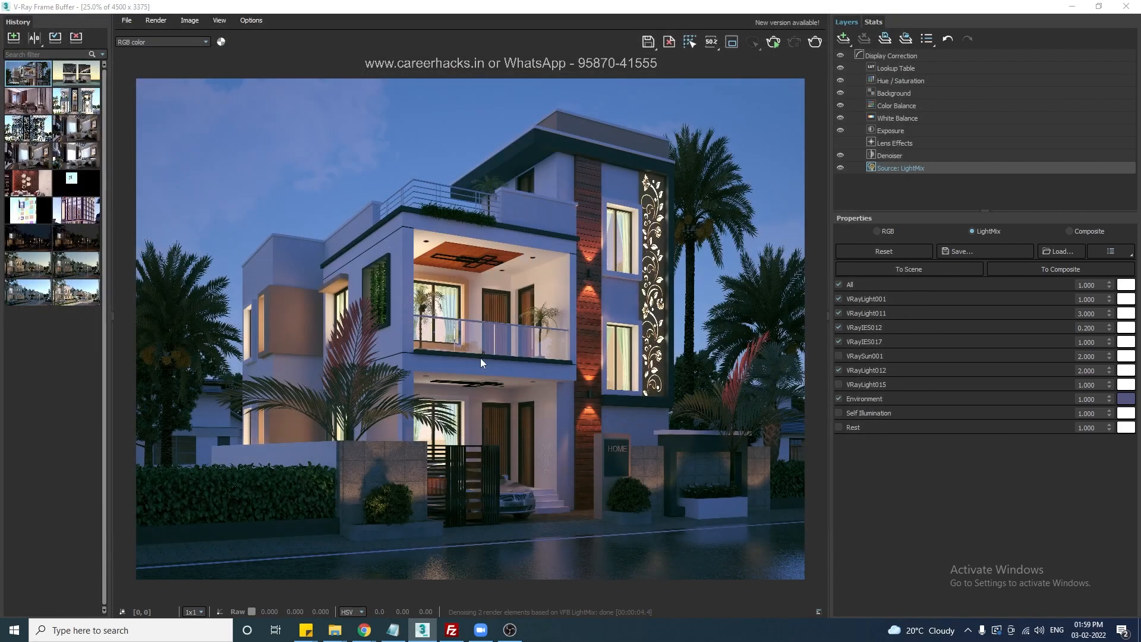
pyautogui.click(839, 385)
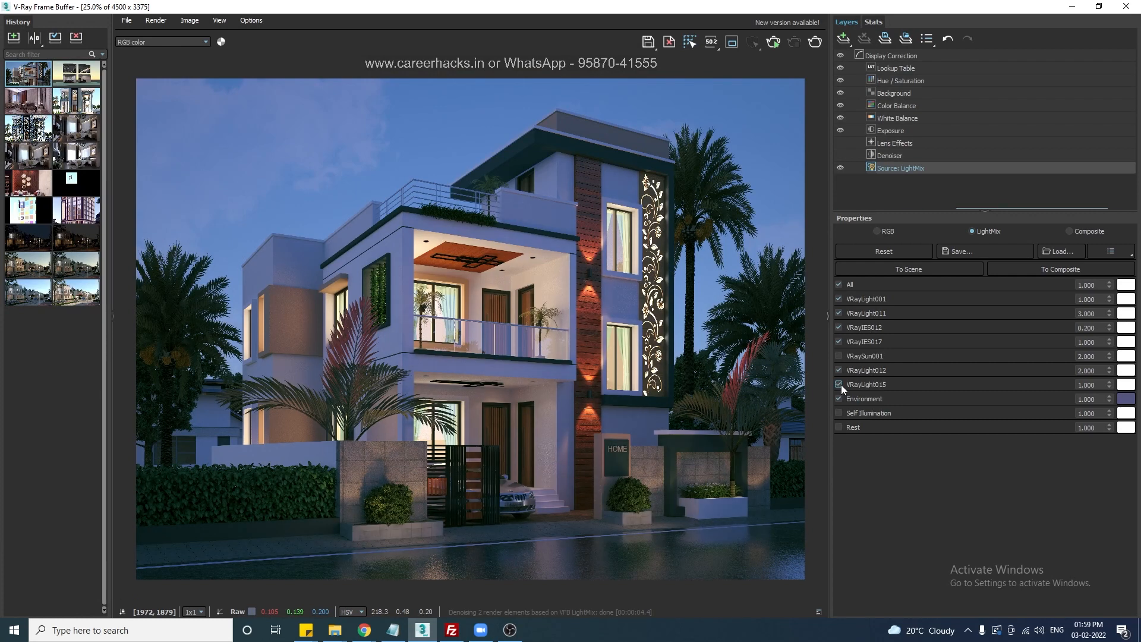
pyautogui.doubleClick(1086, 385)
pyautogui.write('3')
pyautogui.press('Return')
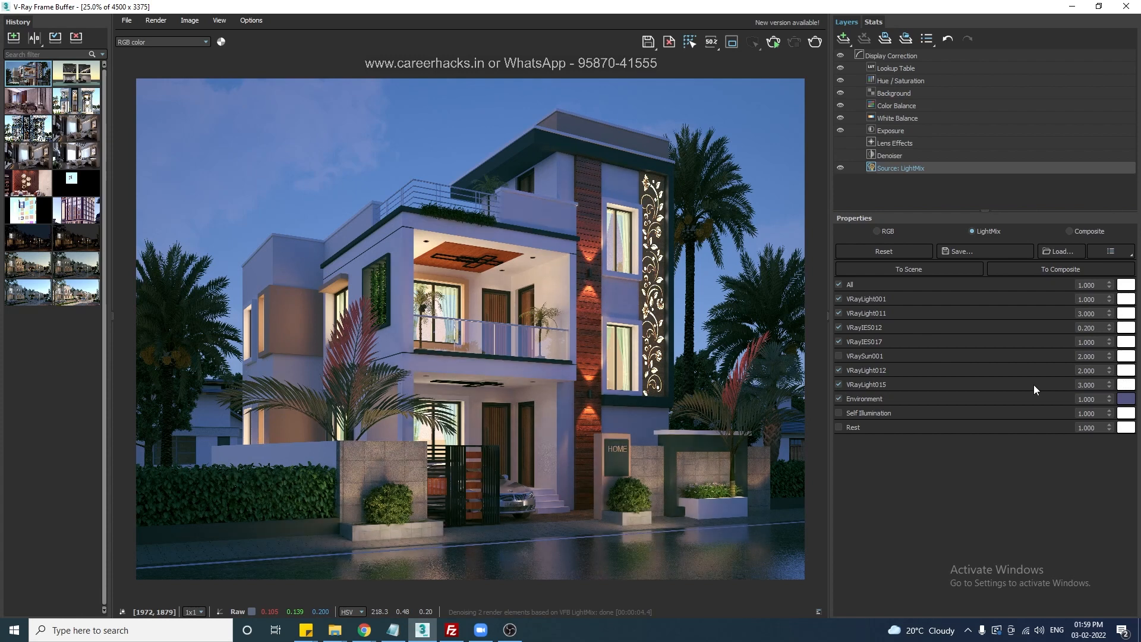
# Save 7.jpg, add Self Illumination and overwrite 7.jpg, then switch on Rest
pyautogui.click(648, 43)
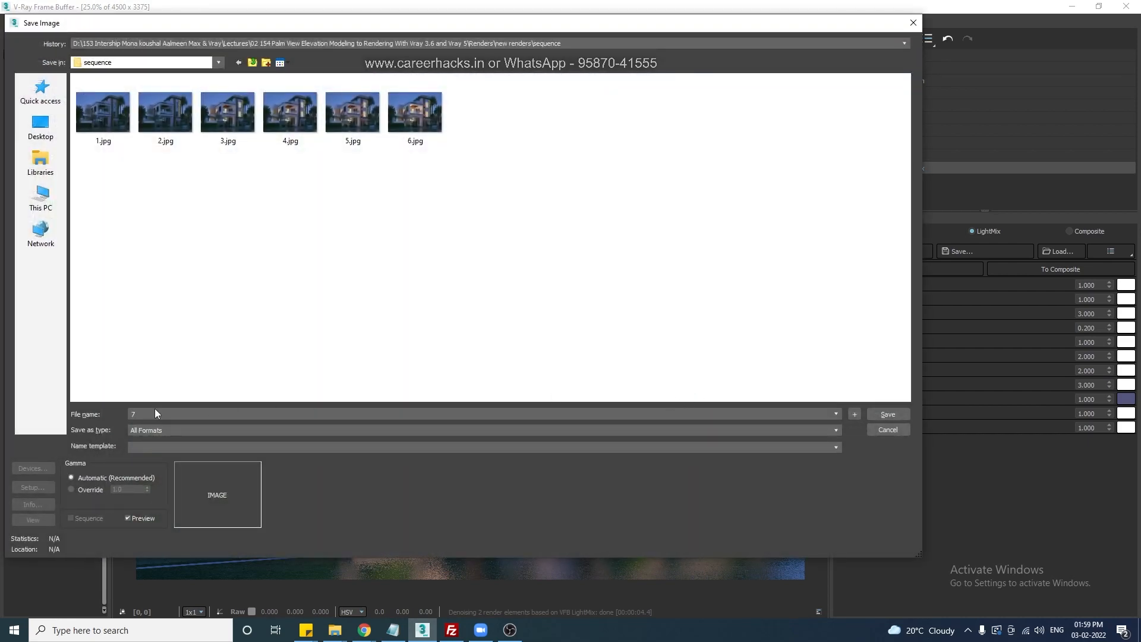
pyautogui.press('Return')
pyautogui.click(430, 357)
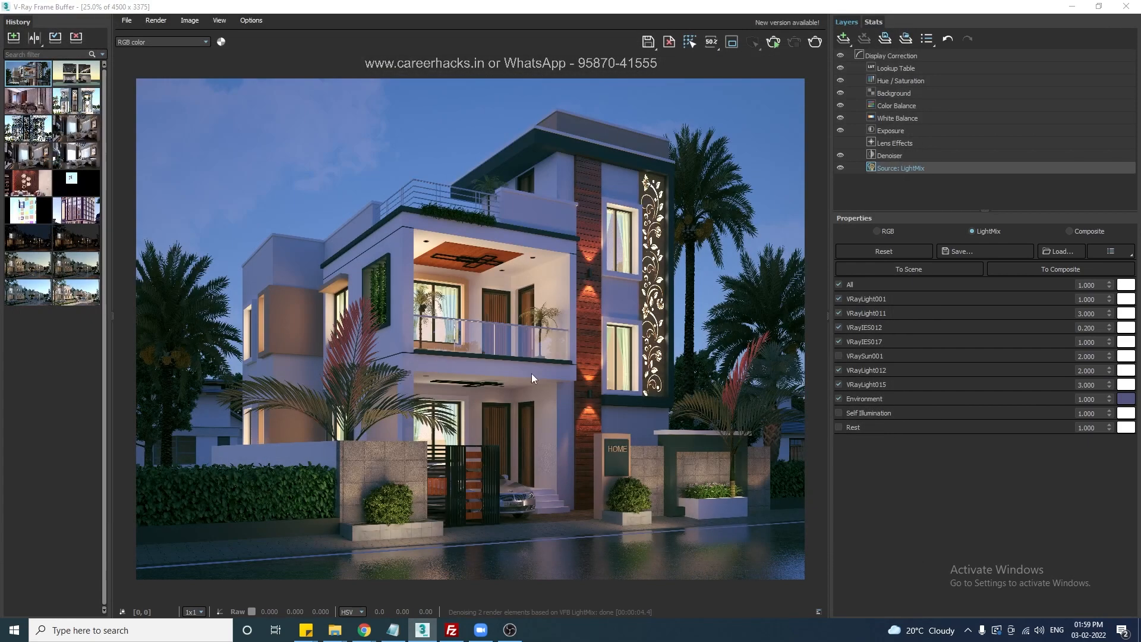
pyautogui.click(839, 412)
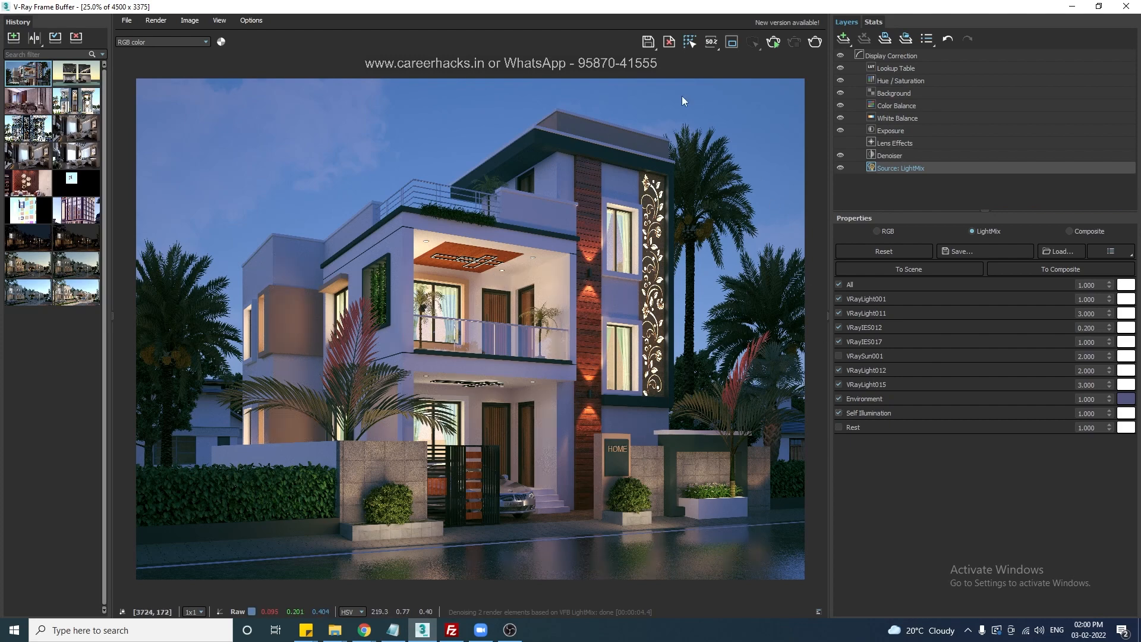
pyautogui.click(648, 42)
pyautogui.doubleClick(478, 113)
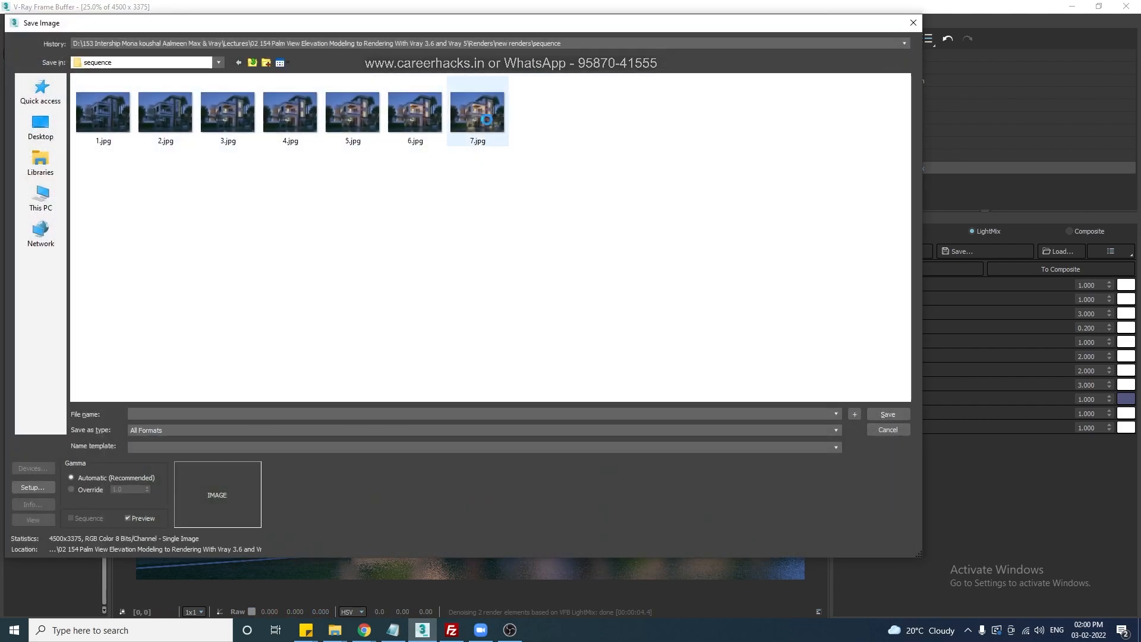
pyautogui.click(429, 358)
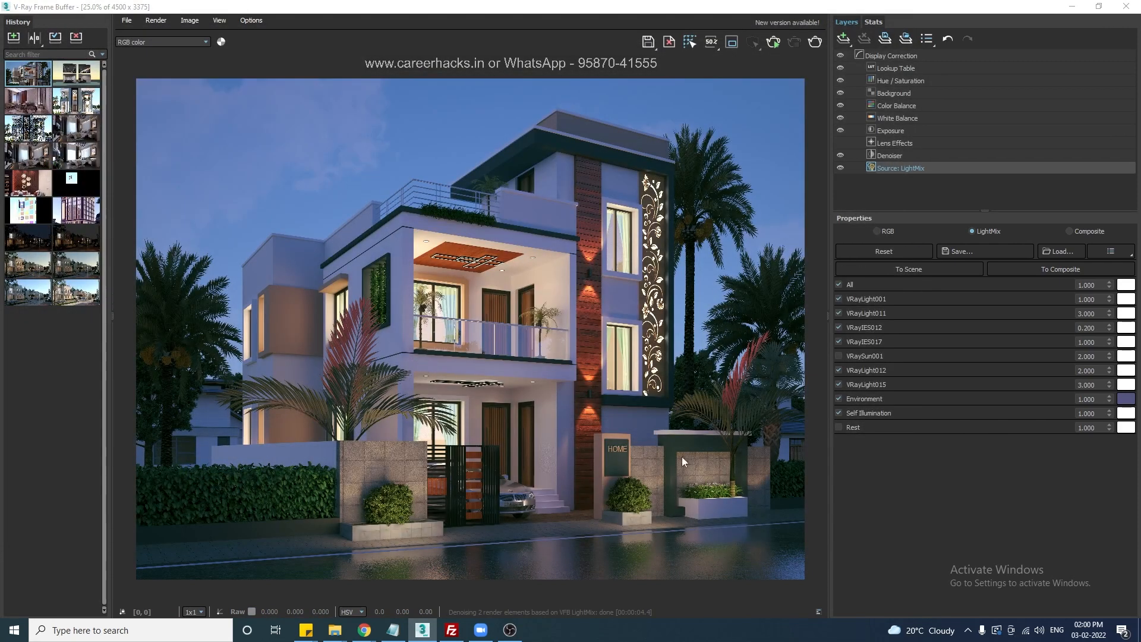
pyautogui.click(839, 428)
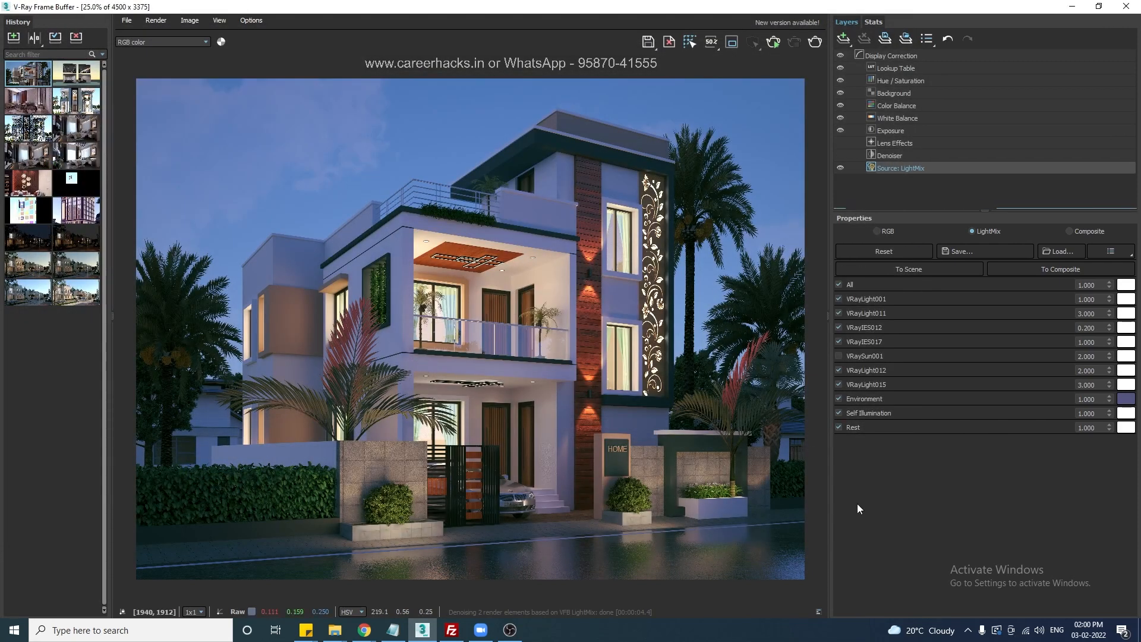
pyautogui.click(906, 39)
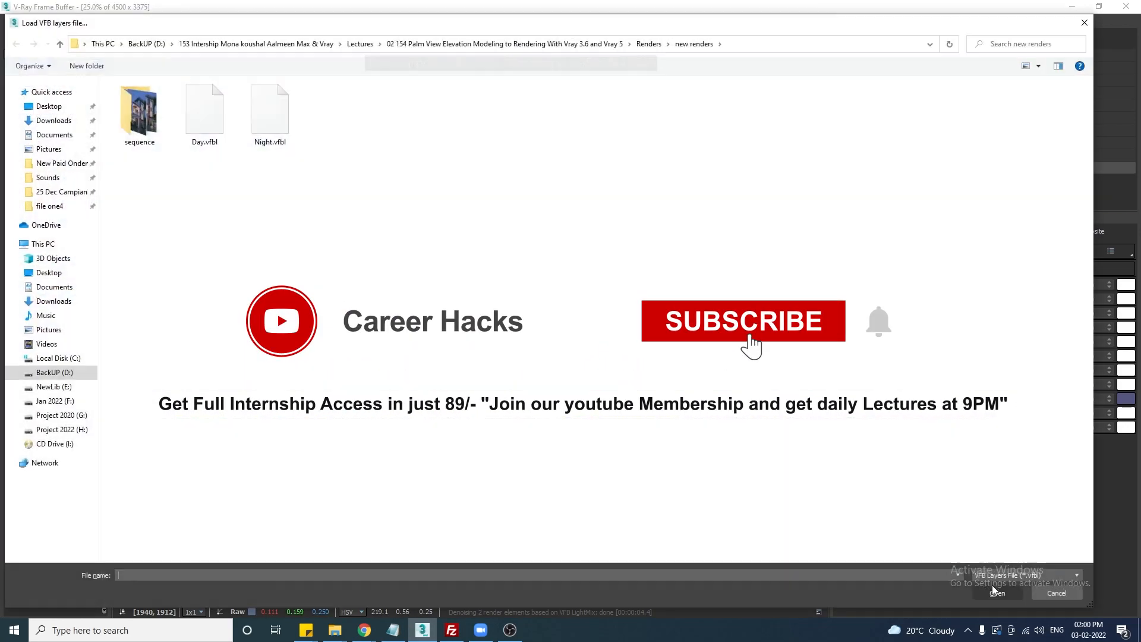
# Load the Night.vfbl layer setup and save the current scene
pyautogui.doubleClick(286, 111)
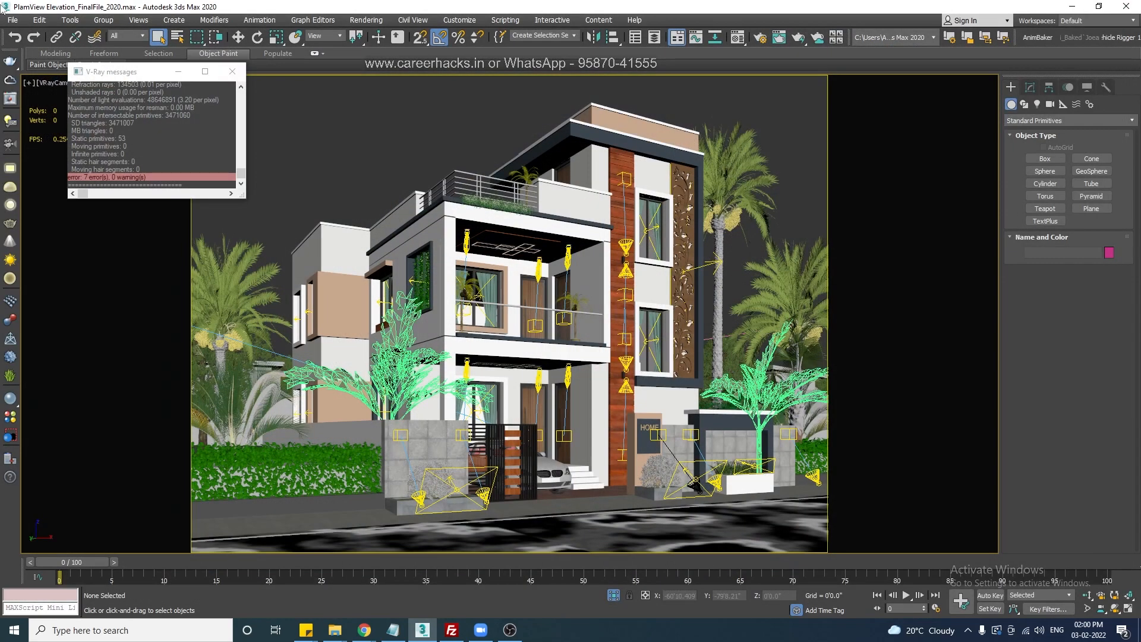
pyautogui.click(12, 20)
pyautogui.moveTo(35, 87)
pyautogui.click(685, 181)
pyautogui.click(512, 336)
# Launch Adobe Photoshop 2020 from the Windows search
pyautogui.press('super')
pyautogui.write('2020')
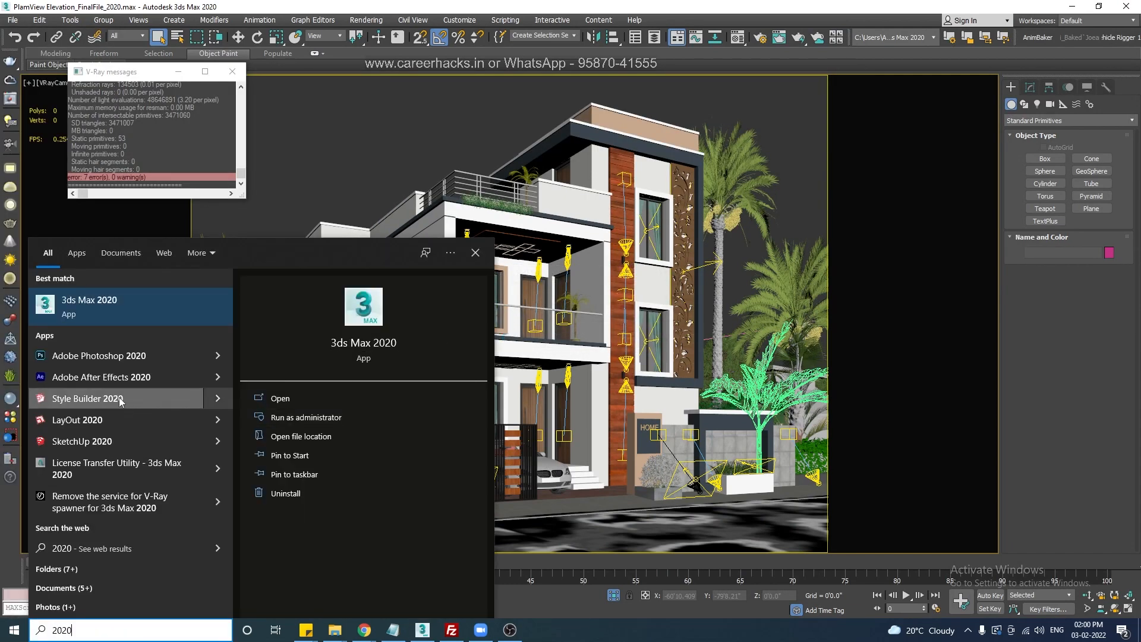
pyautogui.click(107, 359)
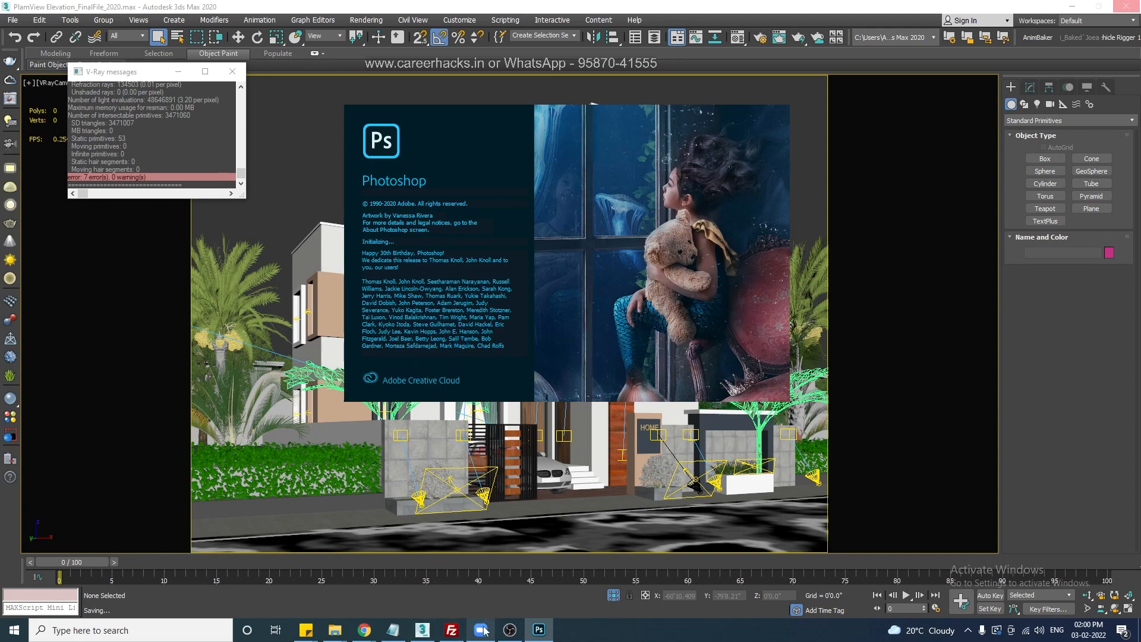
# Open all seven renders, 1.jpg to 7.jpg, from the pasted sequence folder path
pyautogui.moveTo(329, 633)
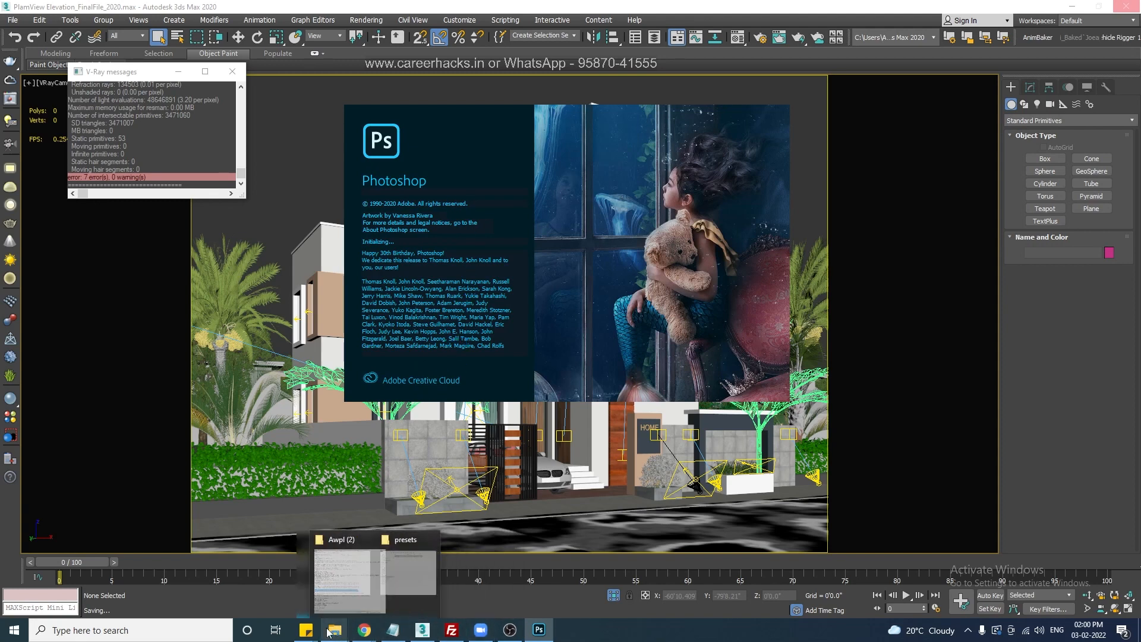
pyautogui.moveTo(391, 598)
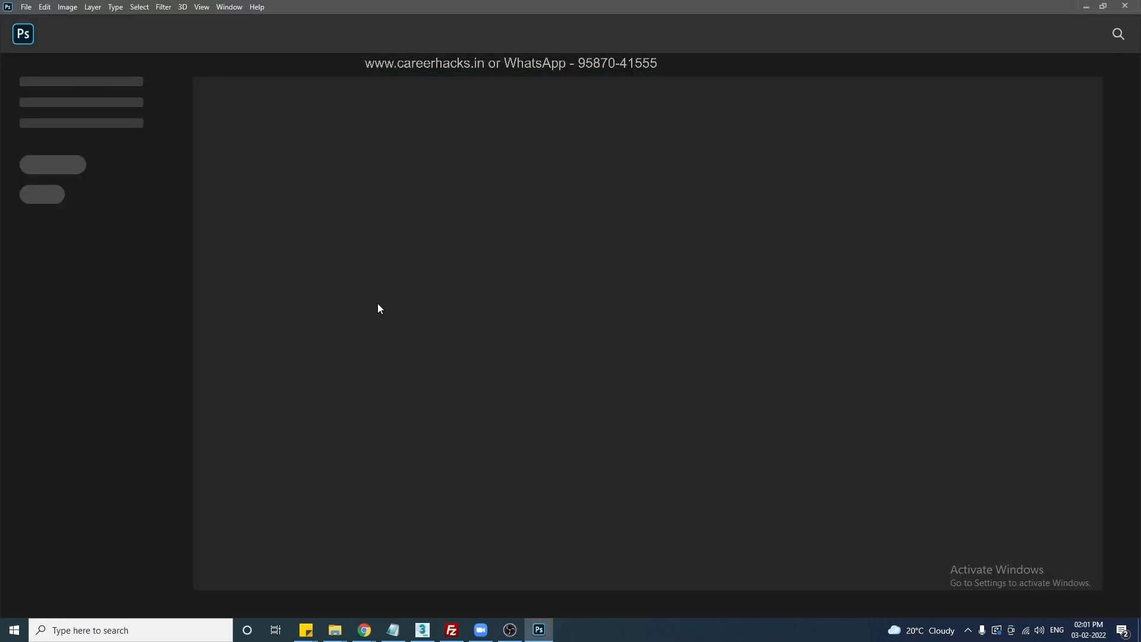
pyautogui.hotkey('ctrl', 'o')
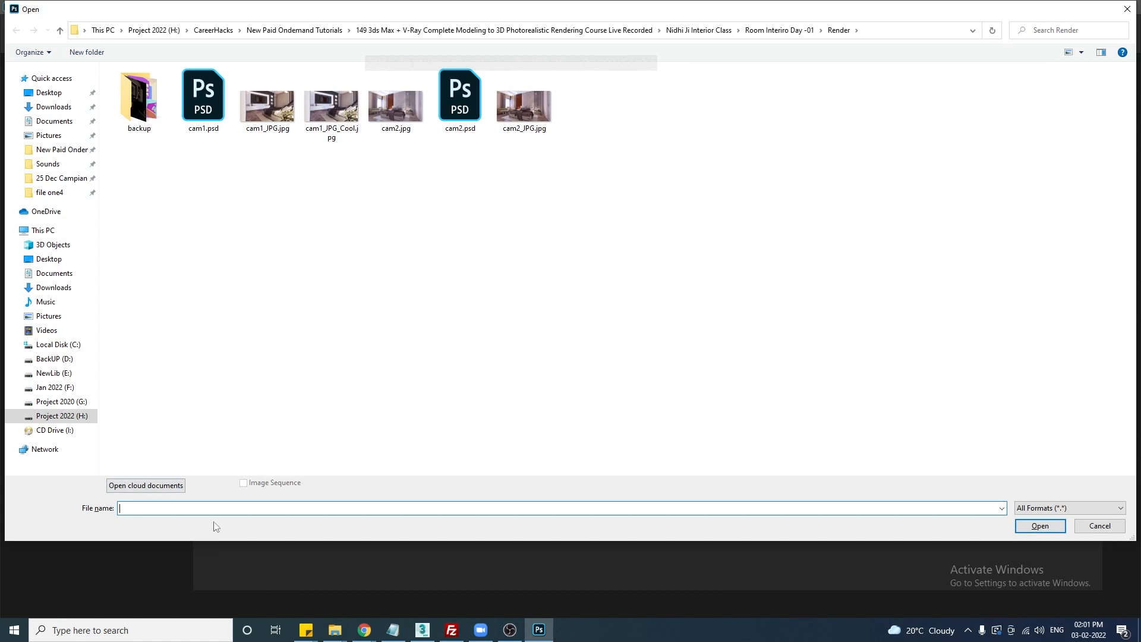
pyautogui.write('D:\\153 Intership Mona koushal Aalmeen Max & Vray\\Lectures\\02 154 Palm View Elevation Modeling to Rendering With Vray 3.6 and Vray 5\\Renders\\new renders\\sequence')
pyautogui.press('Return')
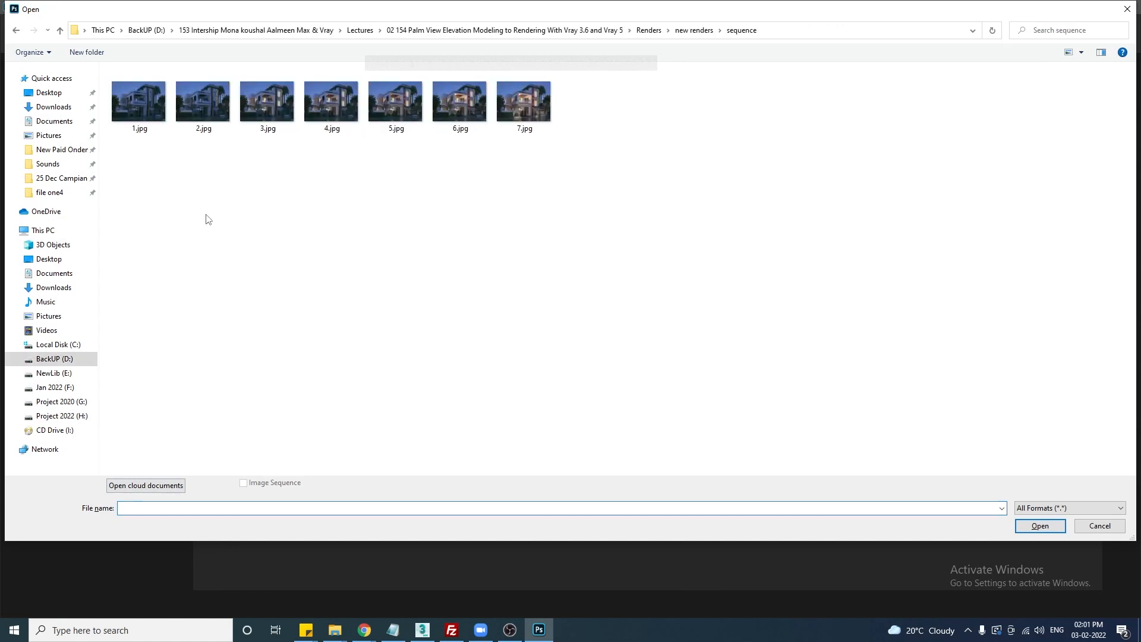
pyautogui.hotkey('ctrl', 'a')
pyautogui.click(1041, 527)
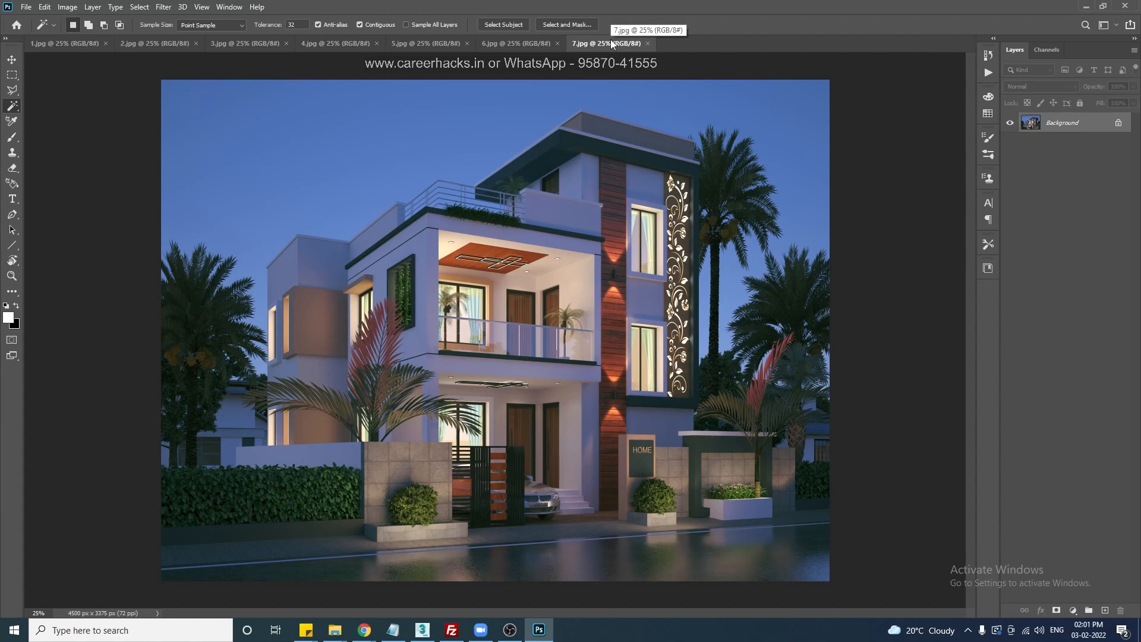
# Float documents 7.jpg down to 1.jpg into separate windows
pyautogui.moveTo(612, 43); pyautogui.dragTo(672, 227)
pyautogui.moveTo(516, 43); pyautogui.dragTo(438, 122)
pyautogui.moveTo(327, 45); pyautogui.dragTo(345, 113)
pyautogui.moveTo(240, 43); pyautogui.dragTo(279, 115)
pyautogui.moveTo(155, 44); pyautogui.dragTo(180, 120)
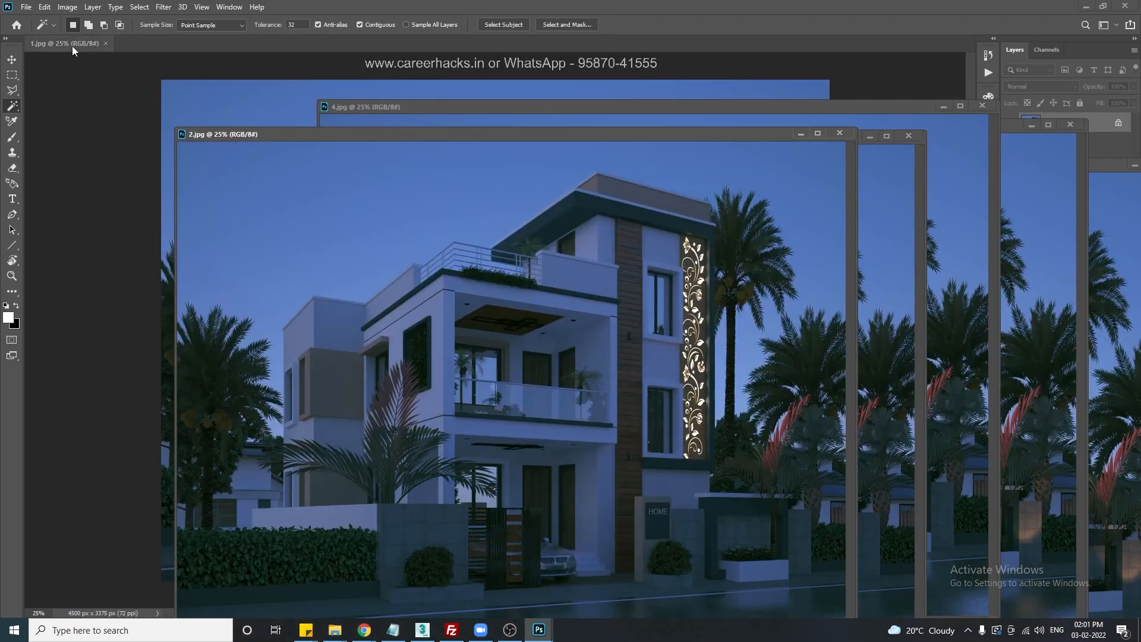
pyautogui.moveTo(73, 44); pyautogui.dragTo(176, 122)
# Move the 1.jpg window up and left and show the Timeline panel
pyautogui.moveTo(408, 111); pyautogui.dragTo(352, 80)
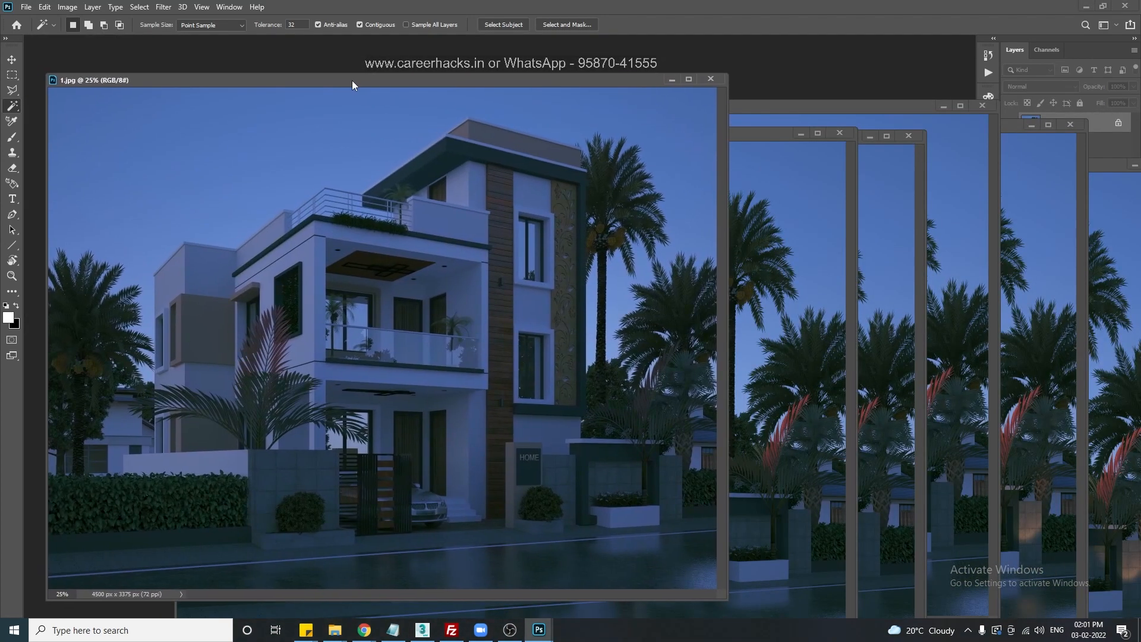
pyautogui.click(228, 7)
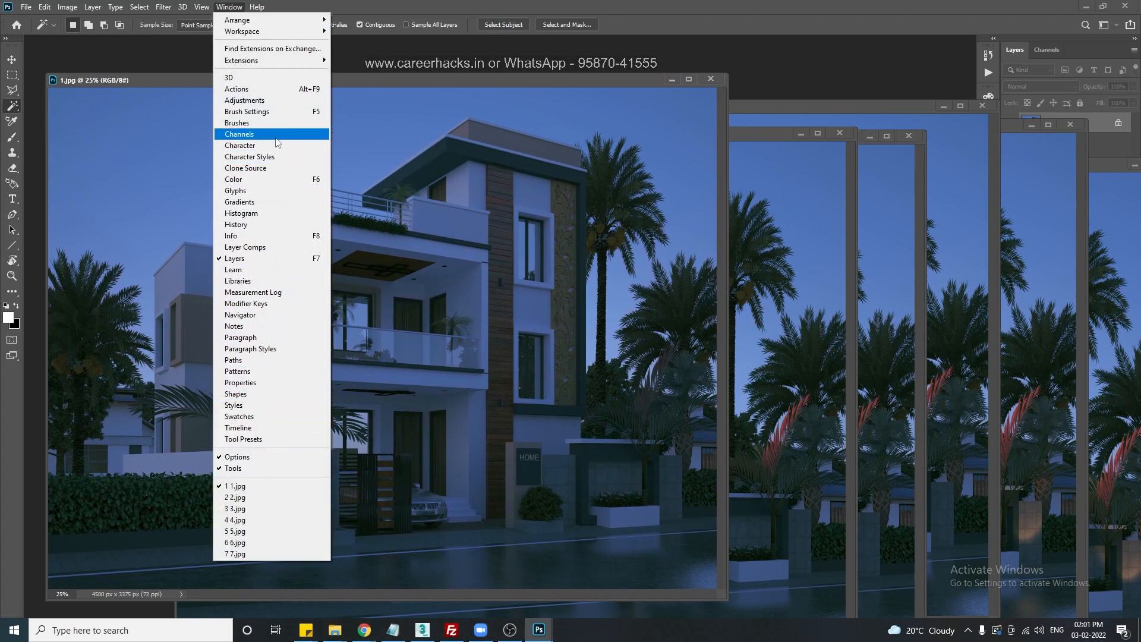
pyautogui.click(258, 427)
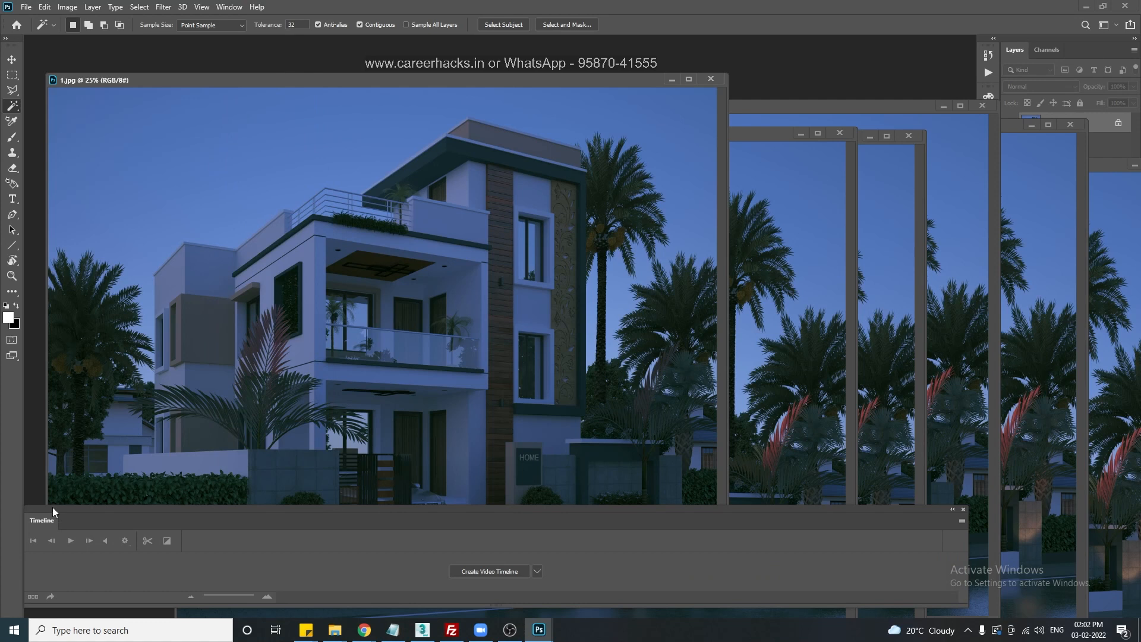
# Create a video timeline in 1.jpg and drag 2.jpg in as Layer 1
pyautogui.click(497, 572)
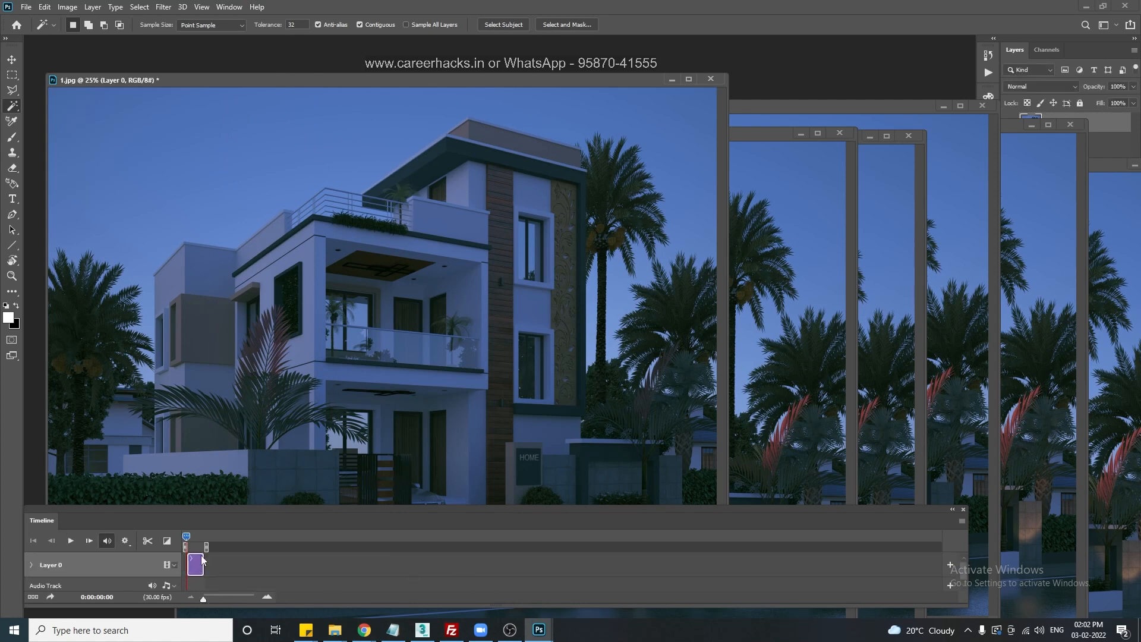
pyautogui.moveTo(762, 134); pyautogui.dragTo(681, 170)
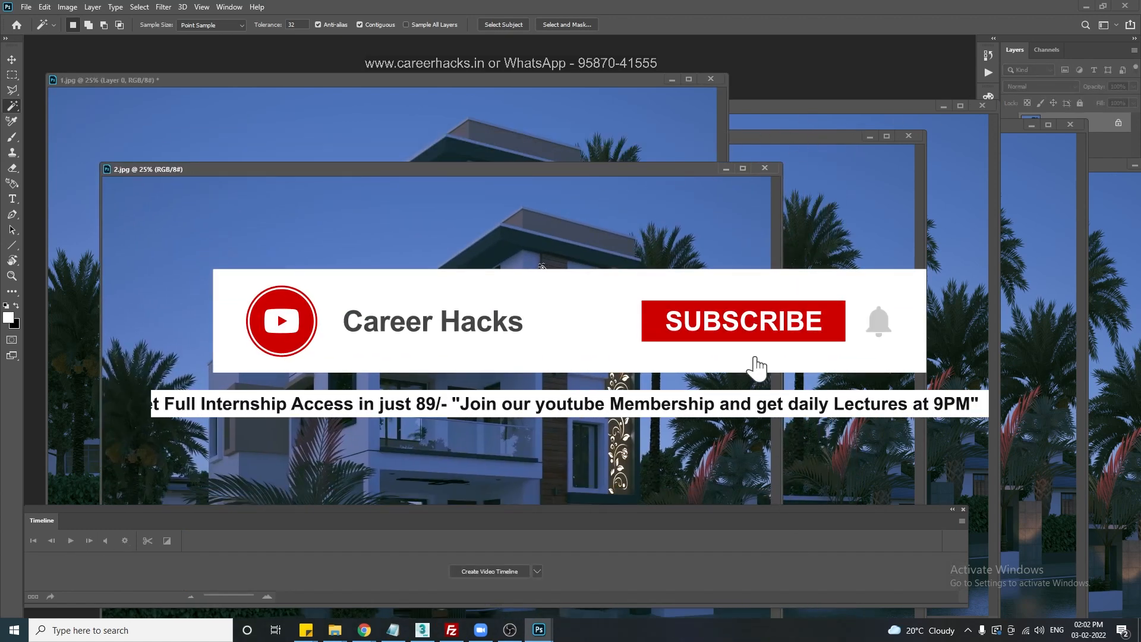
pyautogui.press('v')
pyautogui.moveTo(533, 189); pyautogui.dragTo(446, 153)
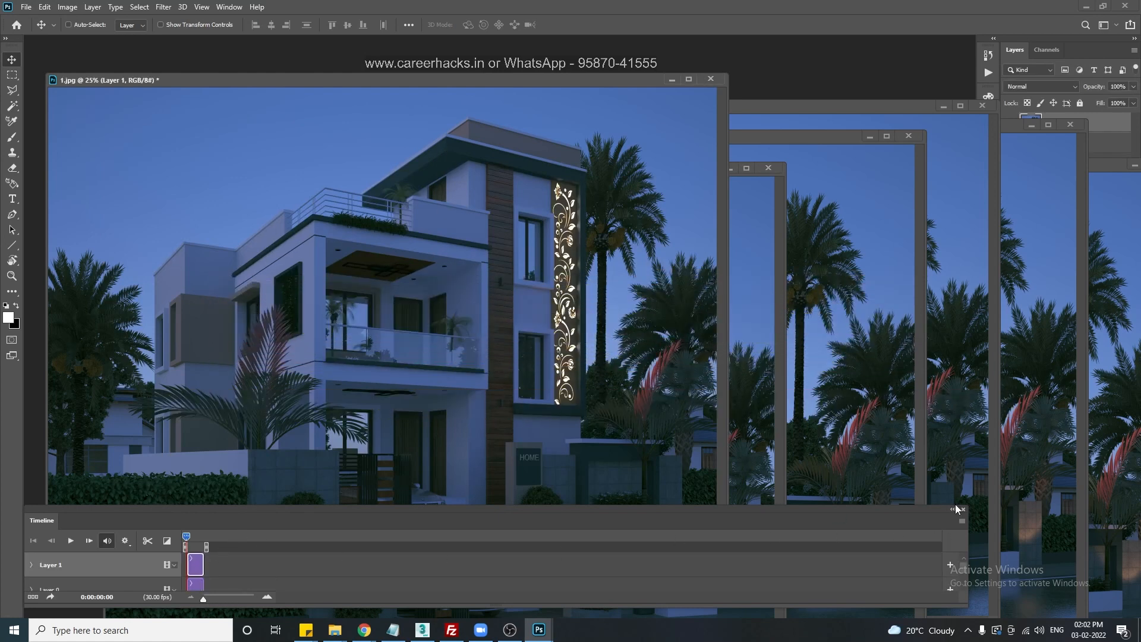
pyautogui.moveTo(860, 512); pyautogui.dragTo(881, 251)
pyautogui.moveTo(989, 353); pyautogui.dragTo(1073, 526)
pyautogui.moveTo(401, 267); pyautogui.dragTo(405, 486)
# Add 3.jpg and 4.jpg into 1.jpg as Layers 2 and 3, closing their windows
pyautogui.click(747, 246)
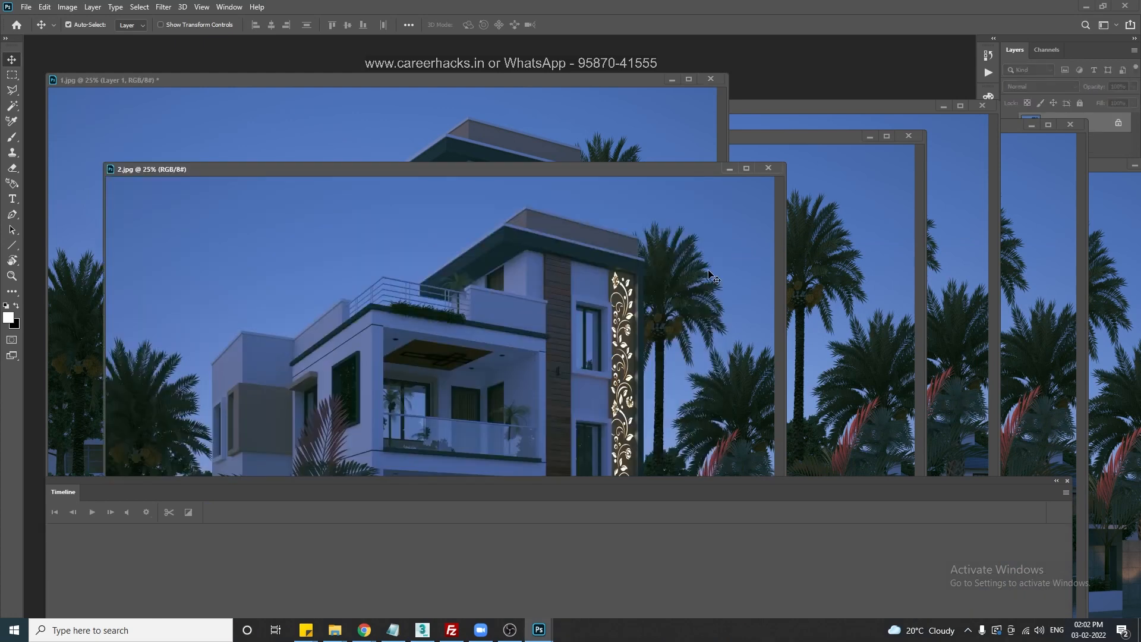
pyautogui.click(787, 208)
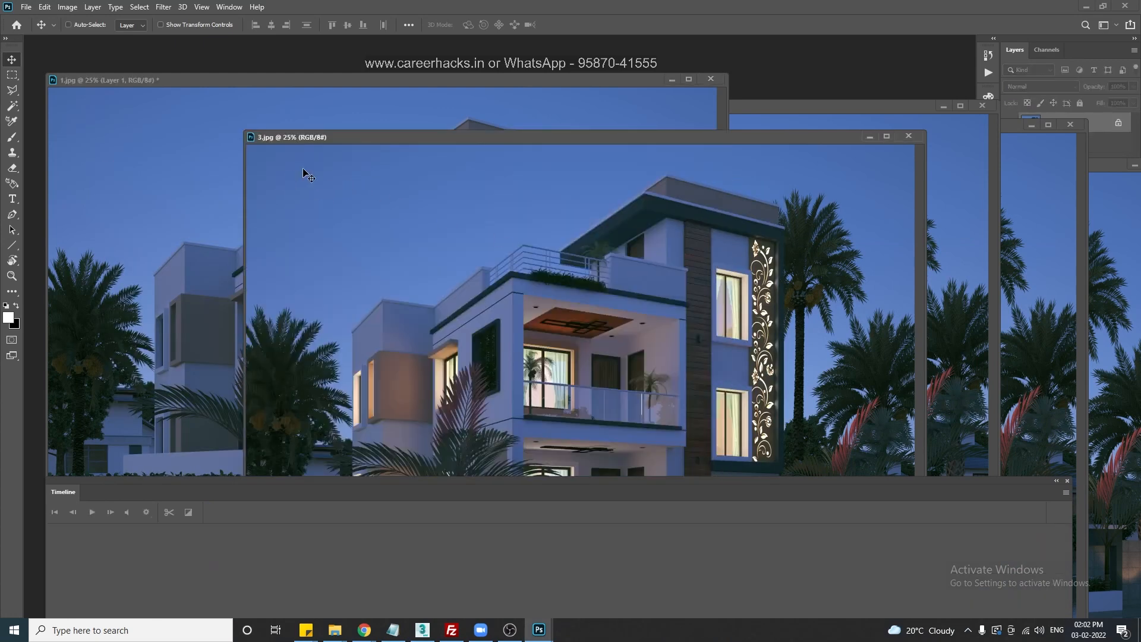
pyautogui.click(219, 214)
pyautogui.click(792, 278)
pyautogui.hotkey('ctrl', 'w')
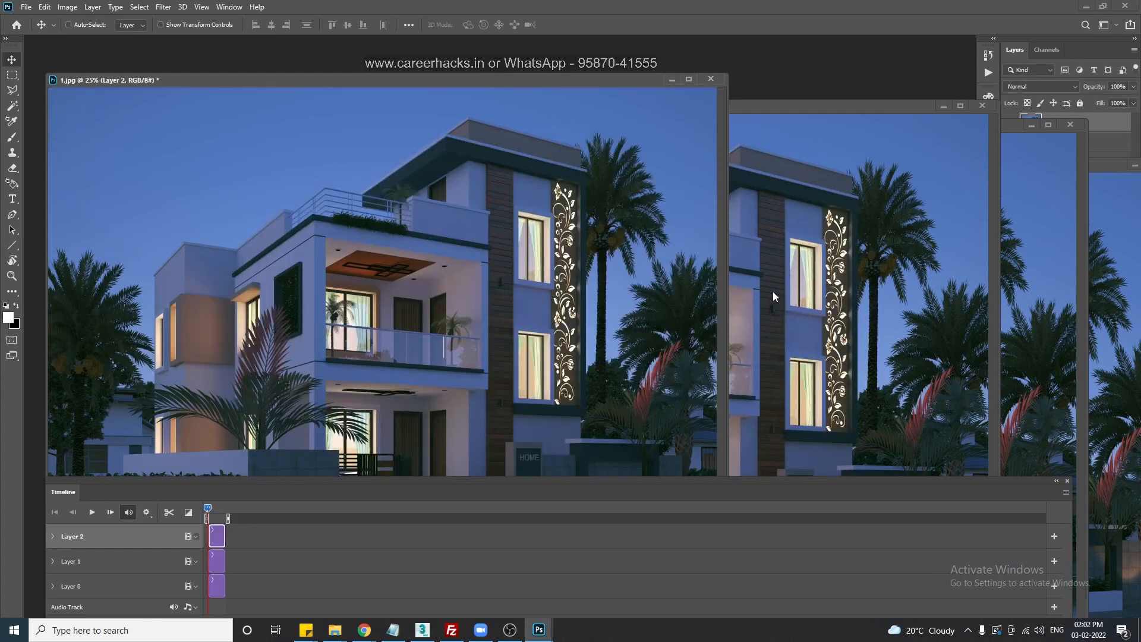
pyautogui.click(770, 303)
pyautogui.moveTo(390, 196); pyautogui.dragTo(214, 237)
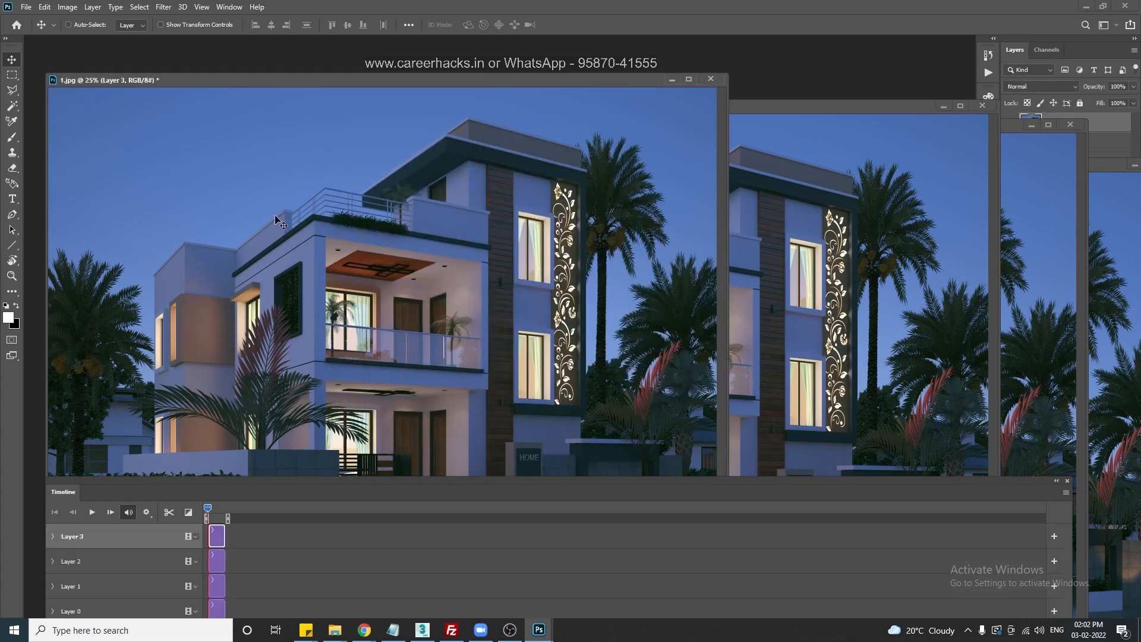
pyautogui.click(804, 272)
pyautogui.hotkey('ctrl', 'w')
# Add 5.jpg, 6.jpg and 7.jpg as Layers 4–6, close them, and enlarge the floating Timeline
pyautogui.moveTo(804, 272); pyautogui.dragTo(341, 295)
pyautogui.click(894, 312)
pyautogui.hotkey('ctrl', 'w')
pyautogui.click(894, 312)
pyautogui.moveTo(697, 311); pyautogui.dragTo(357, 286)
pyautogui.click(862, 313)
pyautogui.hotkey('ctrl', 'w')
pyautogui.moveTo(883, 293); pyautogui.dragTo(487, 291)
pyautogui.click(856, 305)
pyautogui.hotkey('ctrl', 'w')
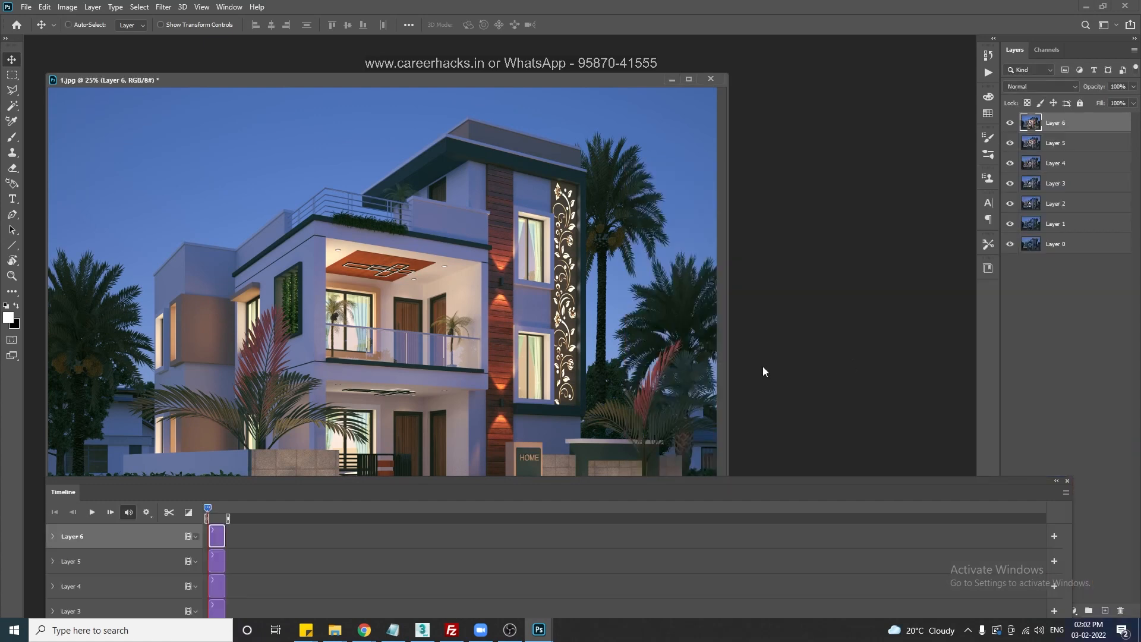
pyautogui.moveTo(348, 480); pyautogui.dragTo(376, 153)
pyautogui.moveTo(1094, 427); pyautogui.dragTo(1104, 470)
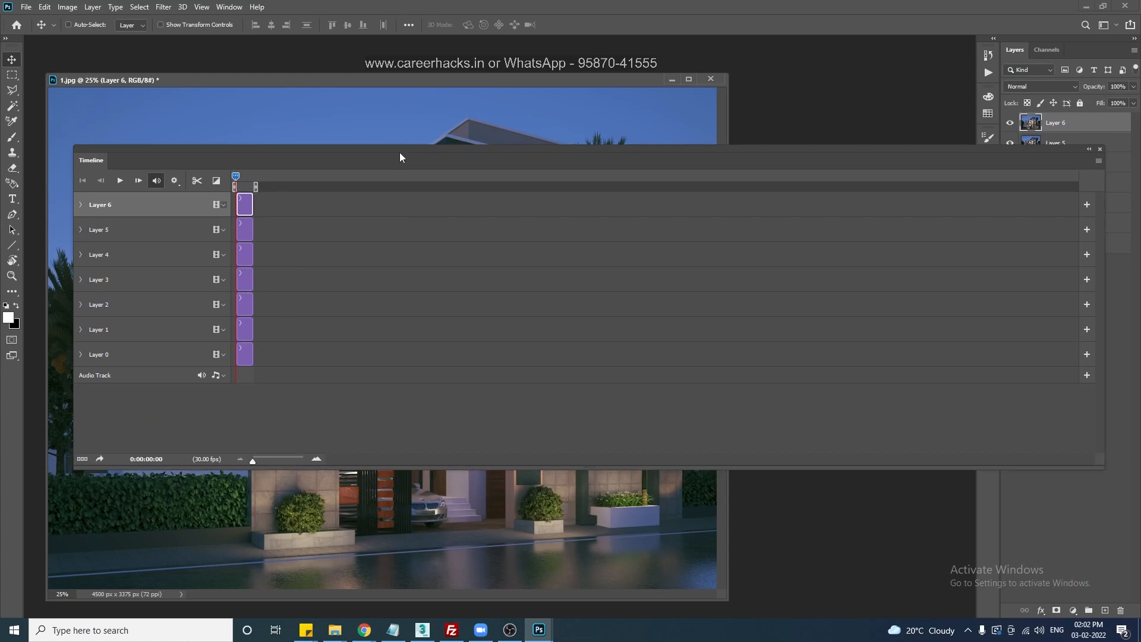
# Stretch the Layer 0 clip to about 50 seconds long
pyautogui.click(248, 359)
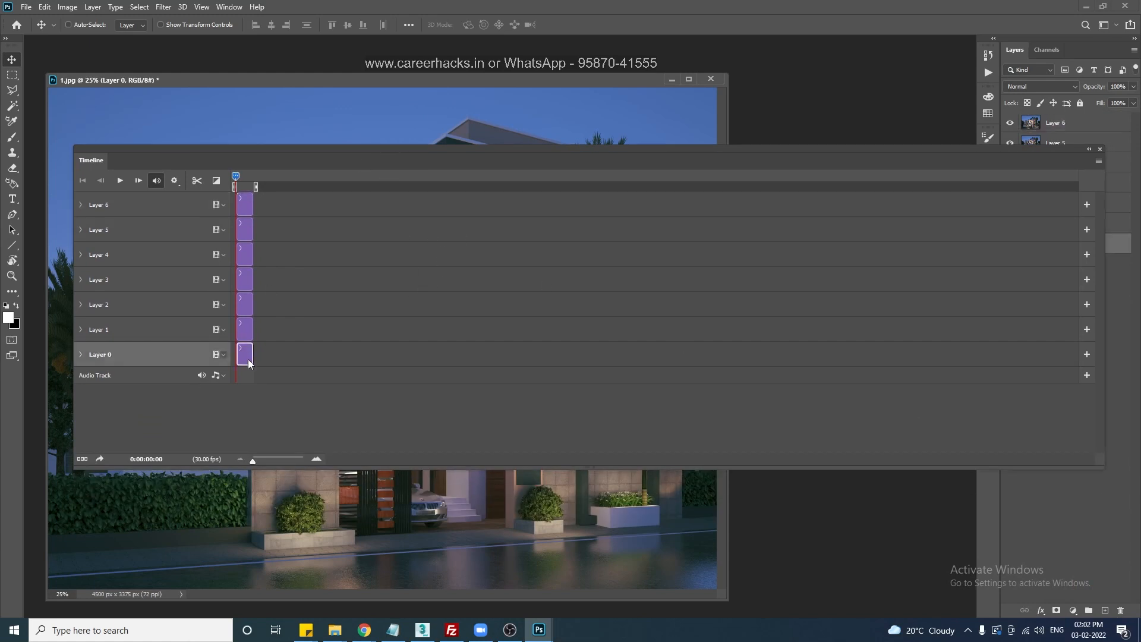
pyautogui.moveTo(253, 354); pyautogui.dragTo(822, 352)
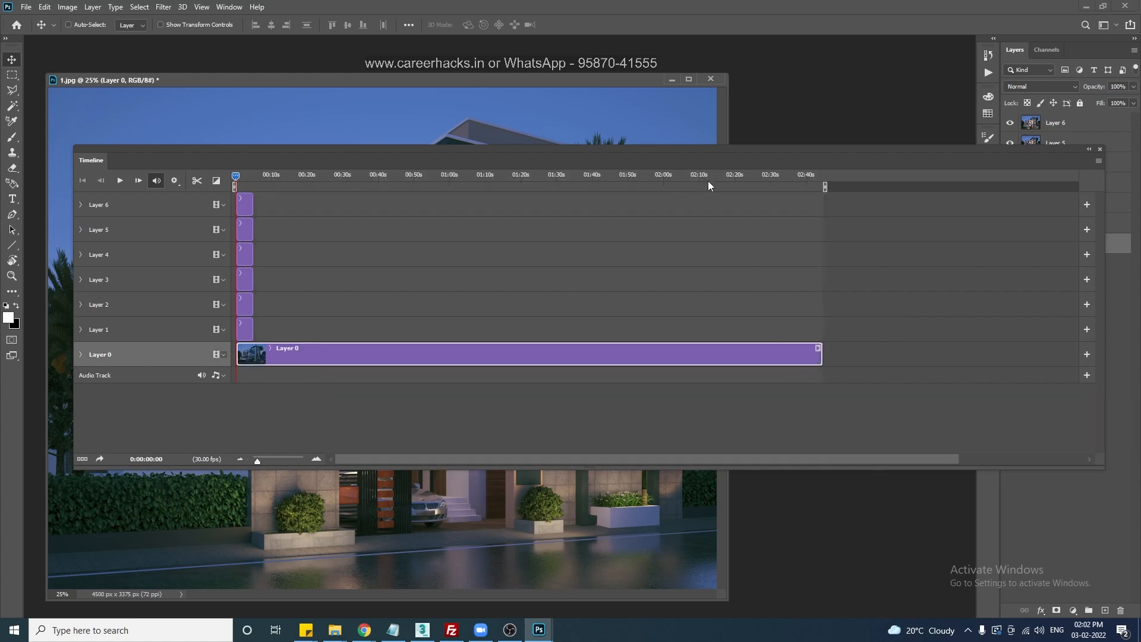
pyautogui.moveTo(820, 361); pyautogui.dragTo(416, 334)
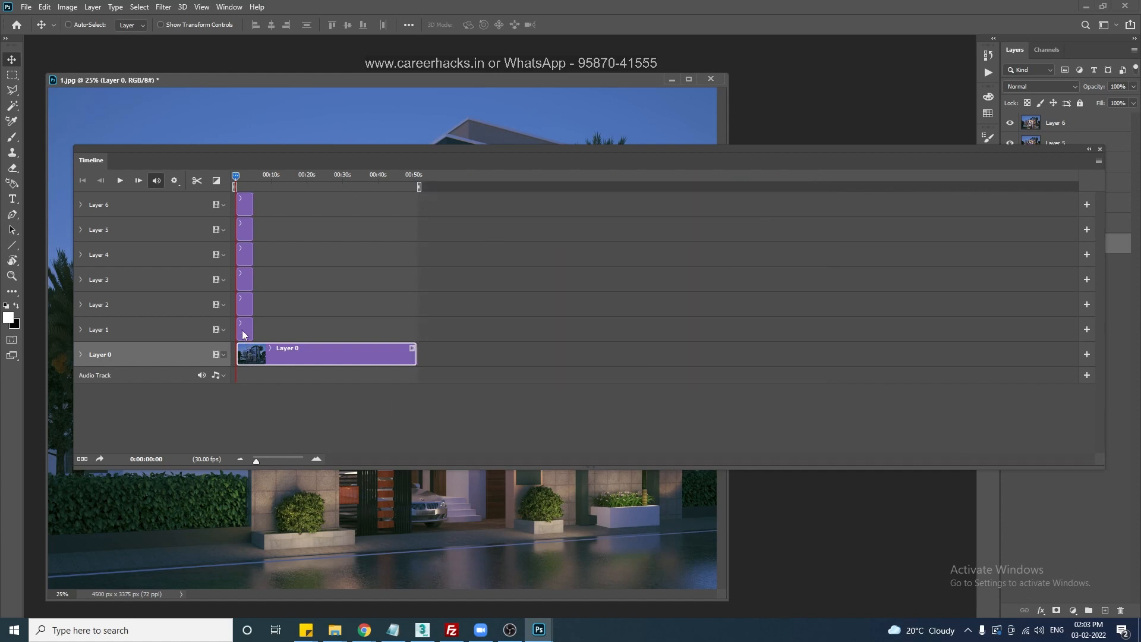
pyautogui.click(267, 200)
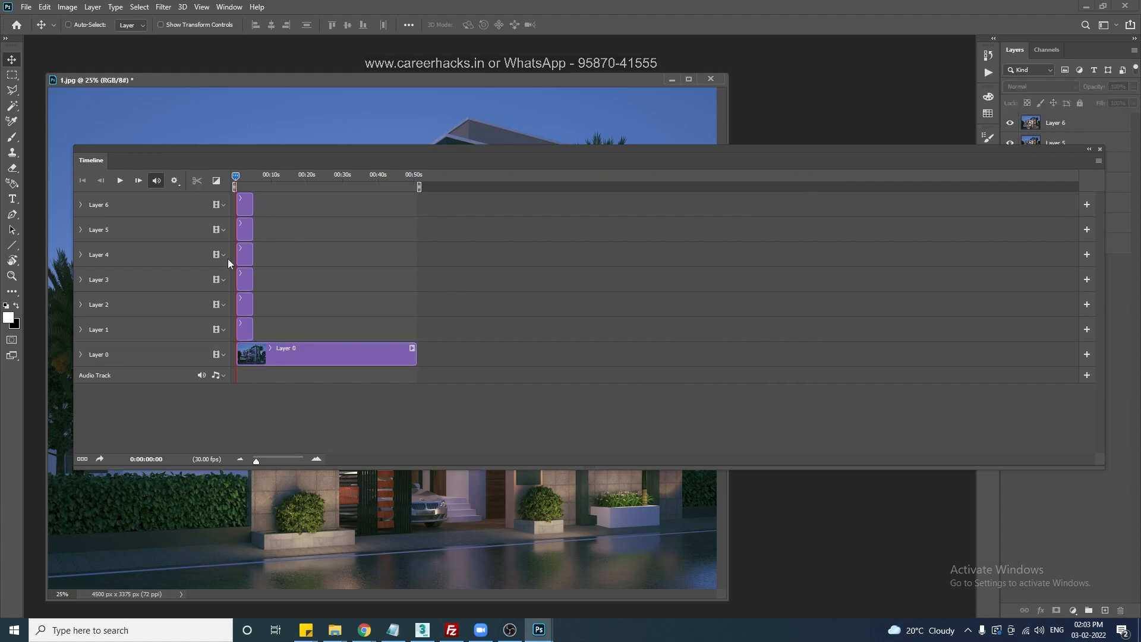
# Move the Layer 1–6 clips together to start near 48 seconds and preview that frame
pyautogui.click(248, 332)
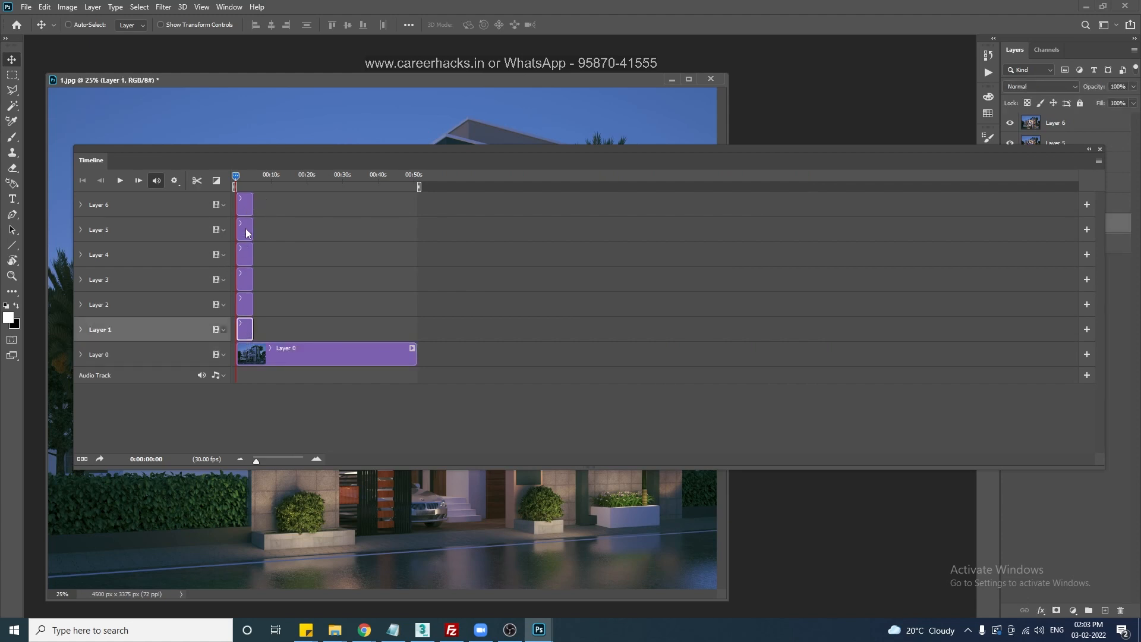
pyautogui.keyDown('shift'); pyautogui.click(247, 206); pyautogui.keyUp('shift')
pyautogui.moveTo(242, 334); pyautogui.dragTo(407, 336)
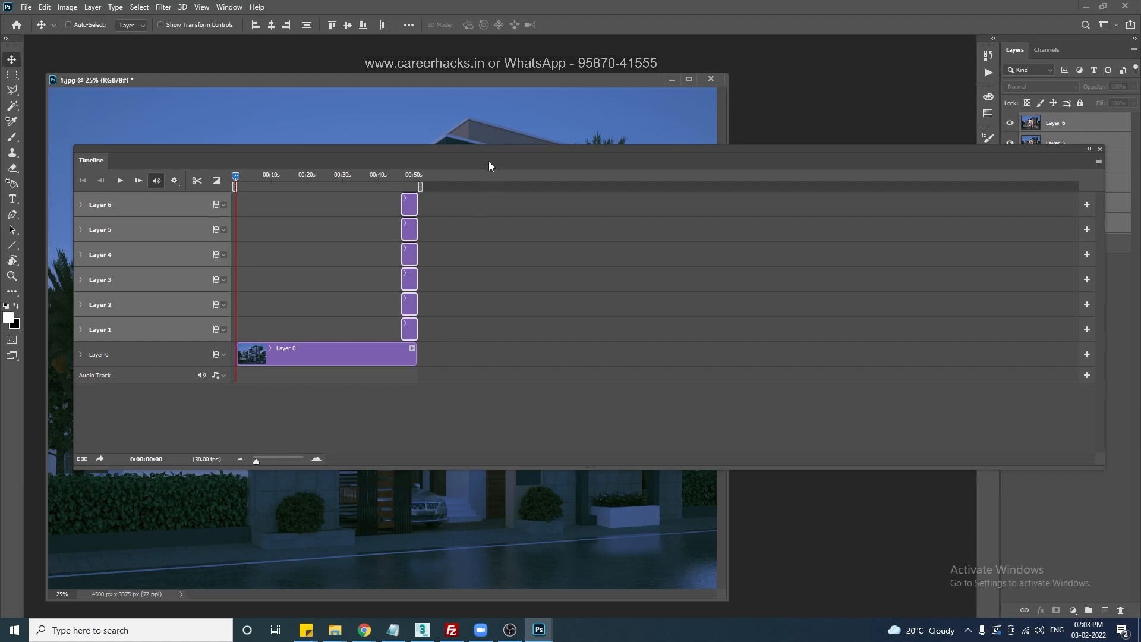
pyautogui.moveTo(496, 156); pyautogui.dragTo(540, 221)
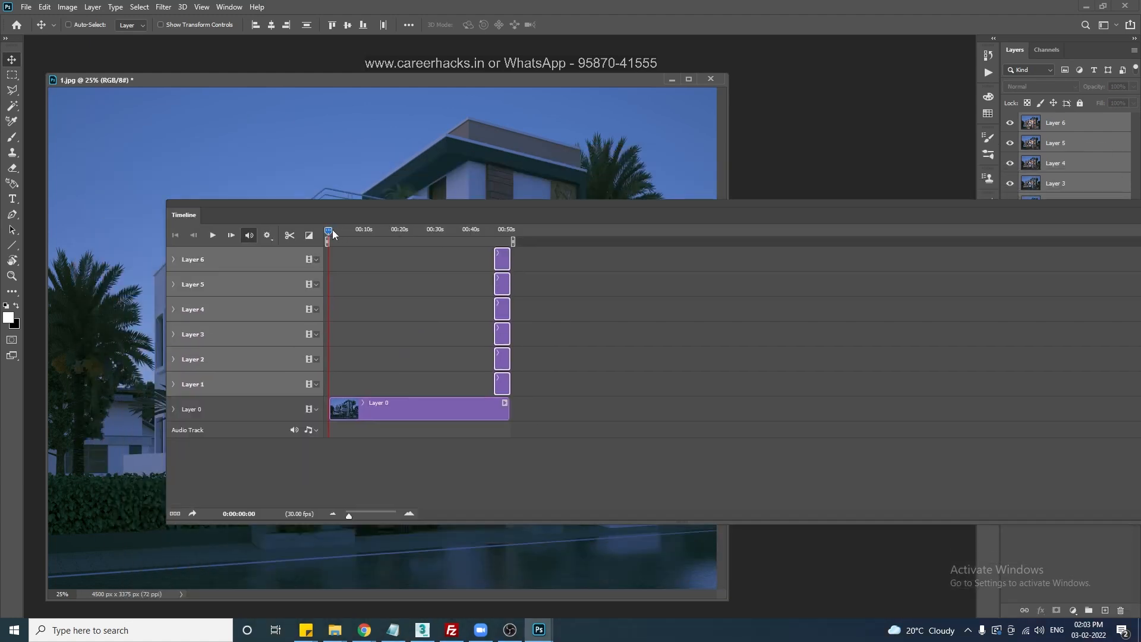
pyautogui.moveTo(328, 232); pyautogui.dragTo(500, 234)
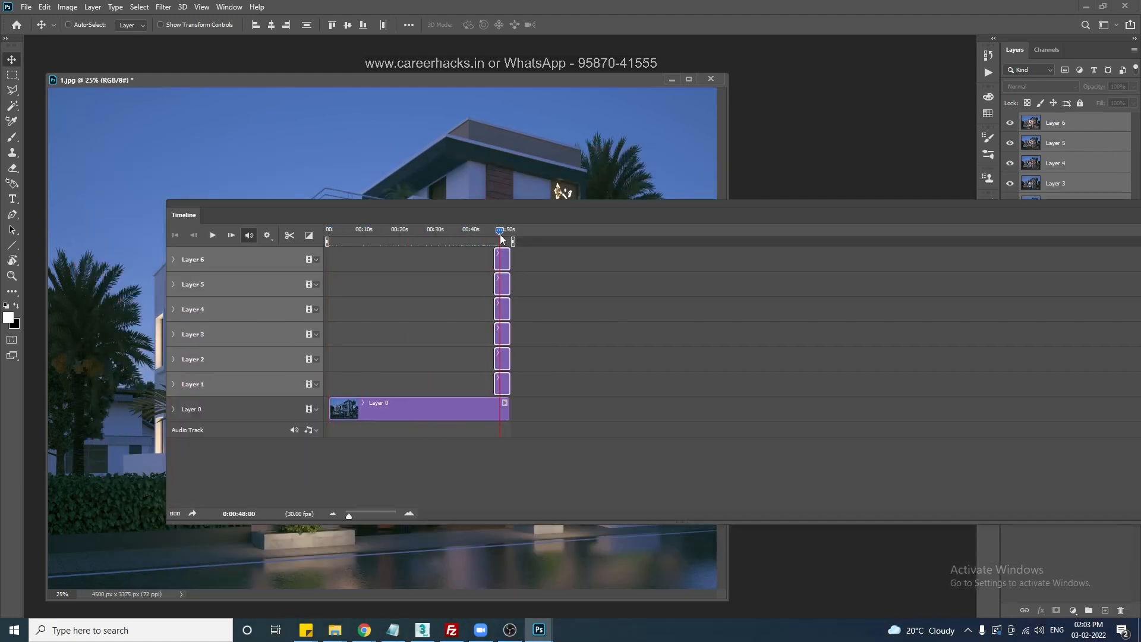
pyautogui.moveTo(541, 201); pyautogui.dragTo(1103, 165)
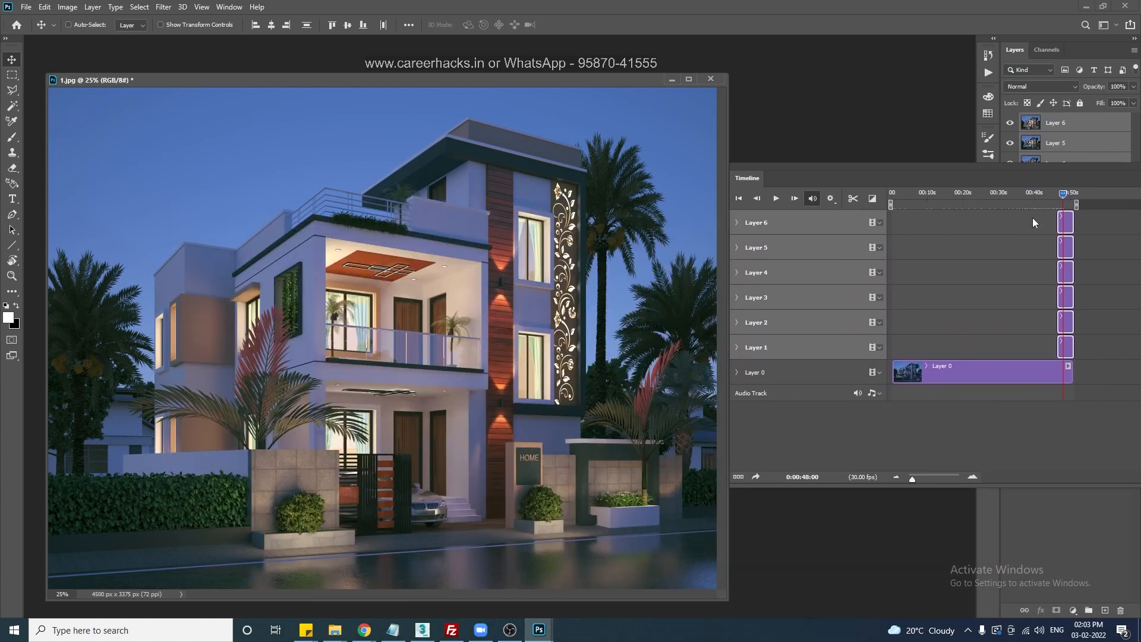
# Start the Layer 1 clip around 7 seconds, then shift it slightly earlier after previewing
pyautogui.moveTo(1064, 200); pyautogui.dragTo(918, 211)
pyautogui.click(1062, 342)
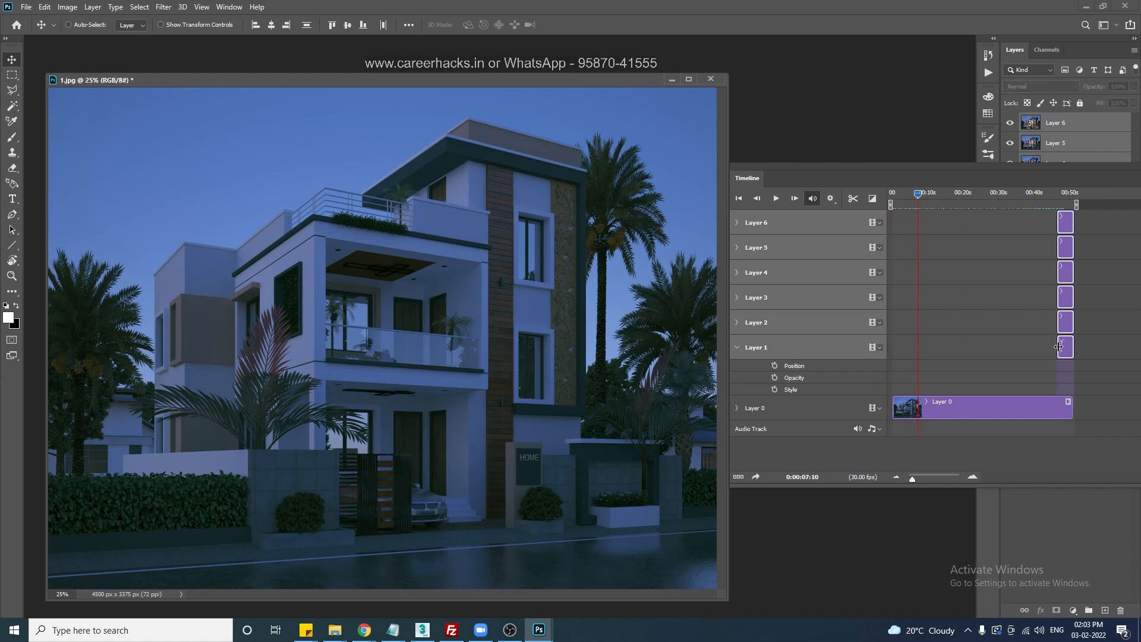
pyautogui.moveTo(1059, 347); pyautogui.dragTo(919, 347)
pyautogui.press('space')
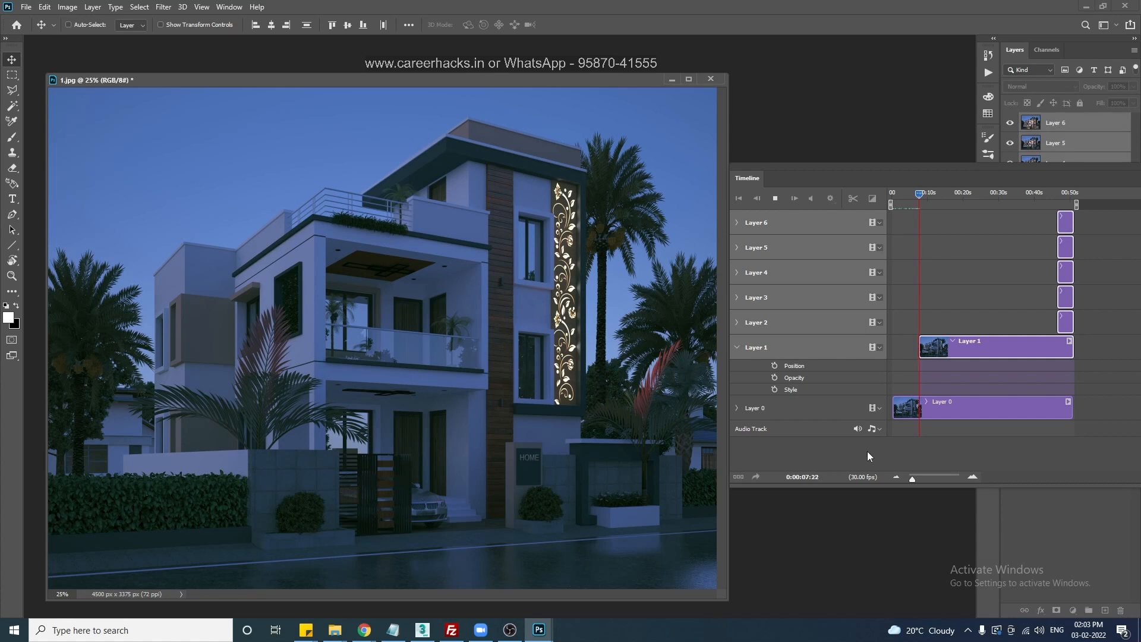
pyautogui.press('space')
pyautogui.moveTo(922, 195); pyautogui.dragTo(891, 193)
pyautogui.press('space')
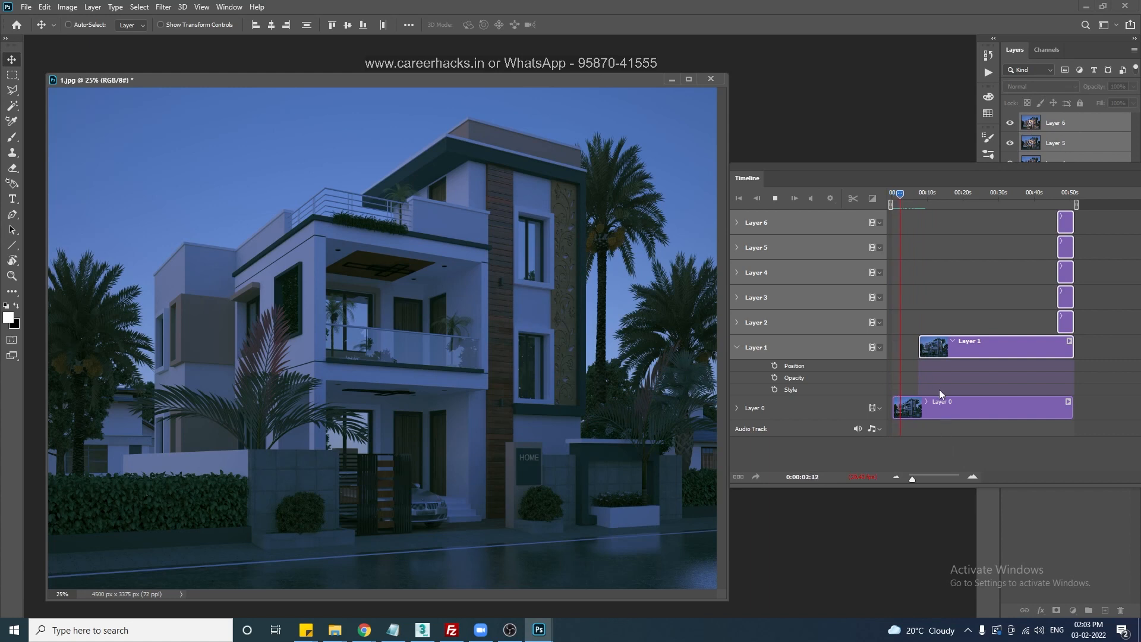
pyautogui.press('space')
pyautogui.moveTo(919, 348); pyautogui.dragTo(901, 347)
pyautogui.press('space')
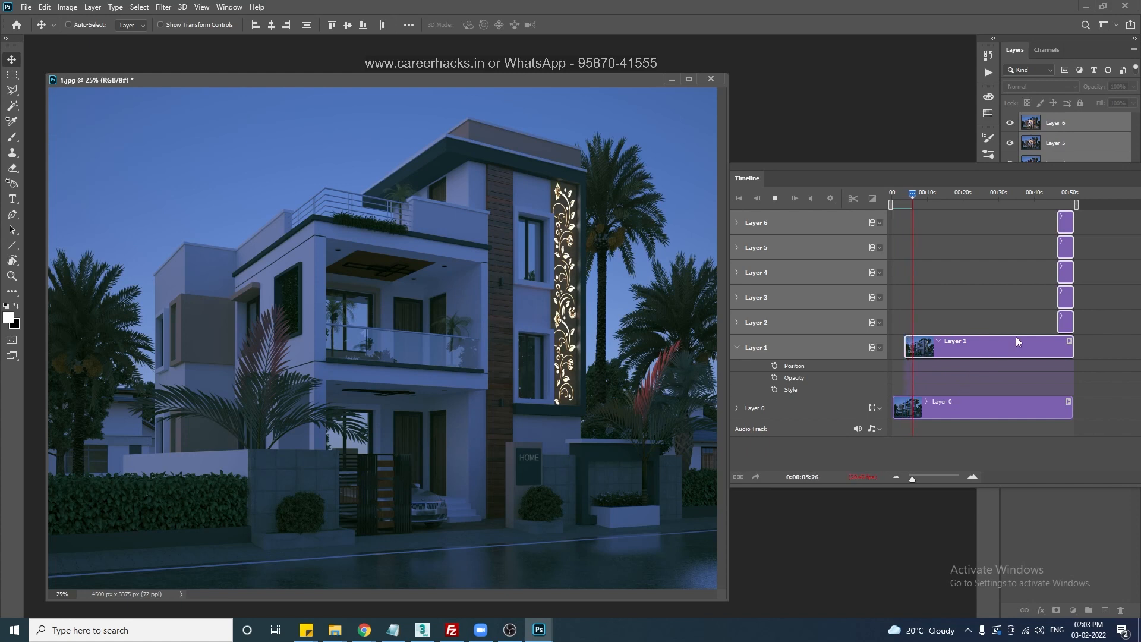
pyautogui.press('space')
# Trim the Layer 2 and Layer 3 clips to start earlier, at the playhead
pyautogui.moveTo(1066, 325); pyautogui.dragTo(916, 331)
pyautogui.press('space')
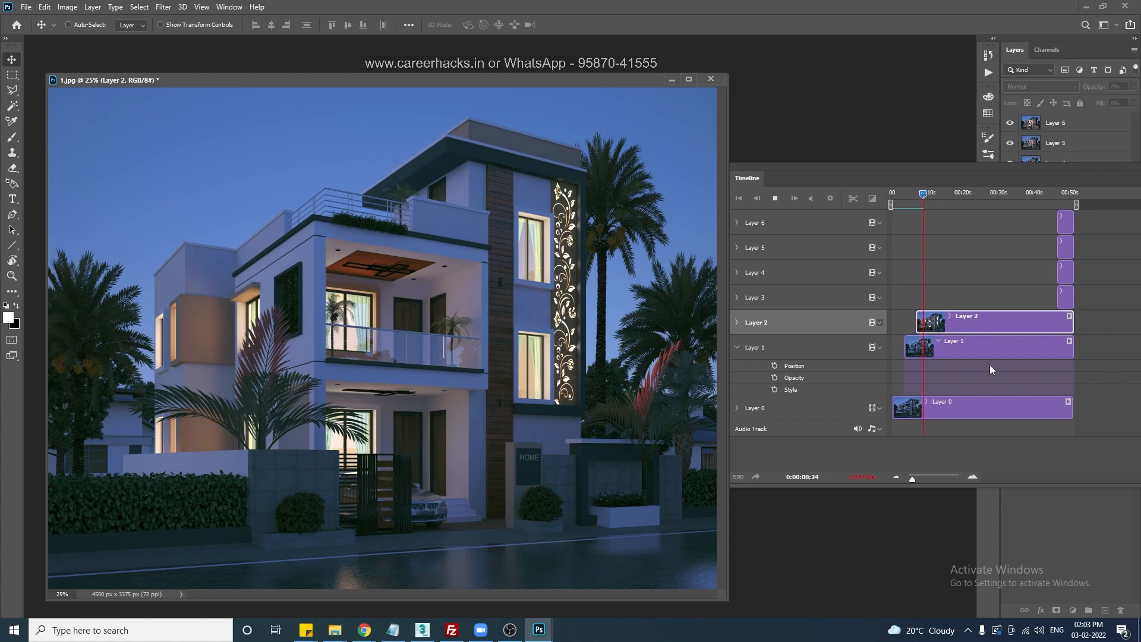
pyautogui.click(1064, 299)
pyautogui.moveTo(1065, 299); pyautogui.dragTo(928, 298)
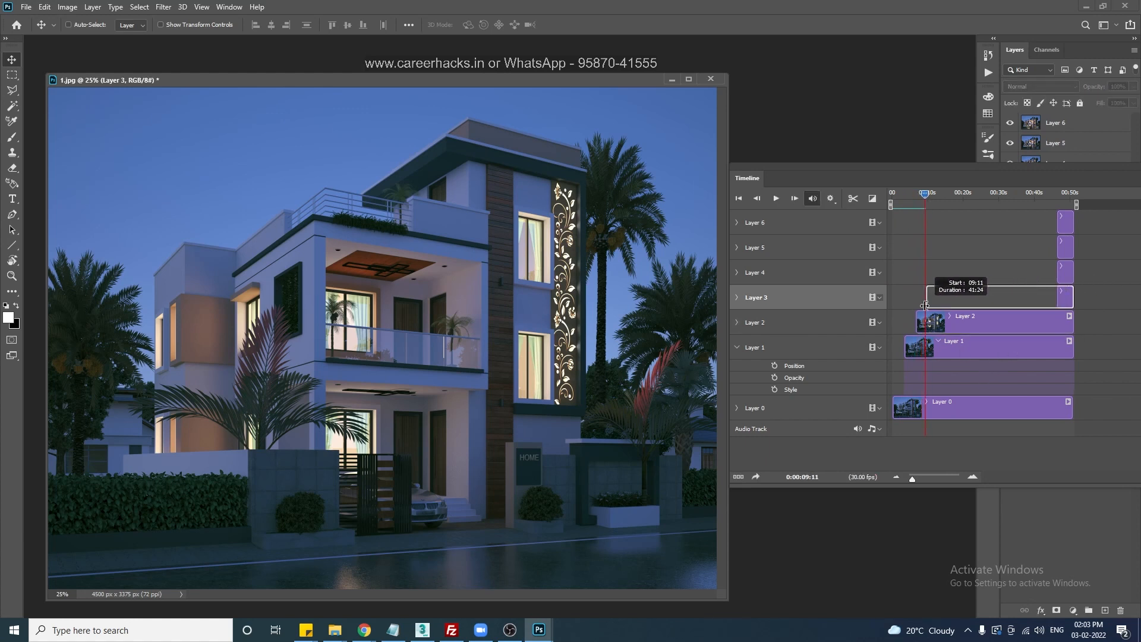
pyautogui.click(939, 342)
pyautogui.press('space')
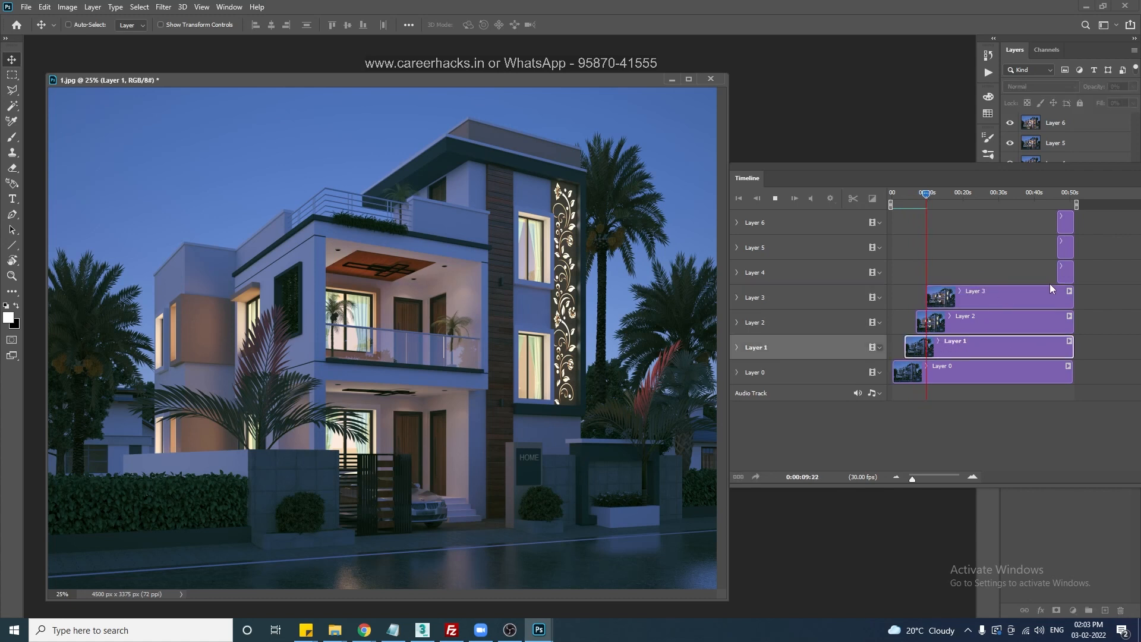
pyautogui.press('space')
# Move the Layer 4 and Layer 5 clip starts earlier, each to the playhead
pyautogui.click(1064, 272)
pyautogui.moveTo(1057, 272); pyautogui.dragTo(937, 274)
pyautogui.press('space')
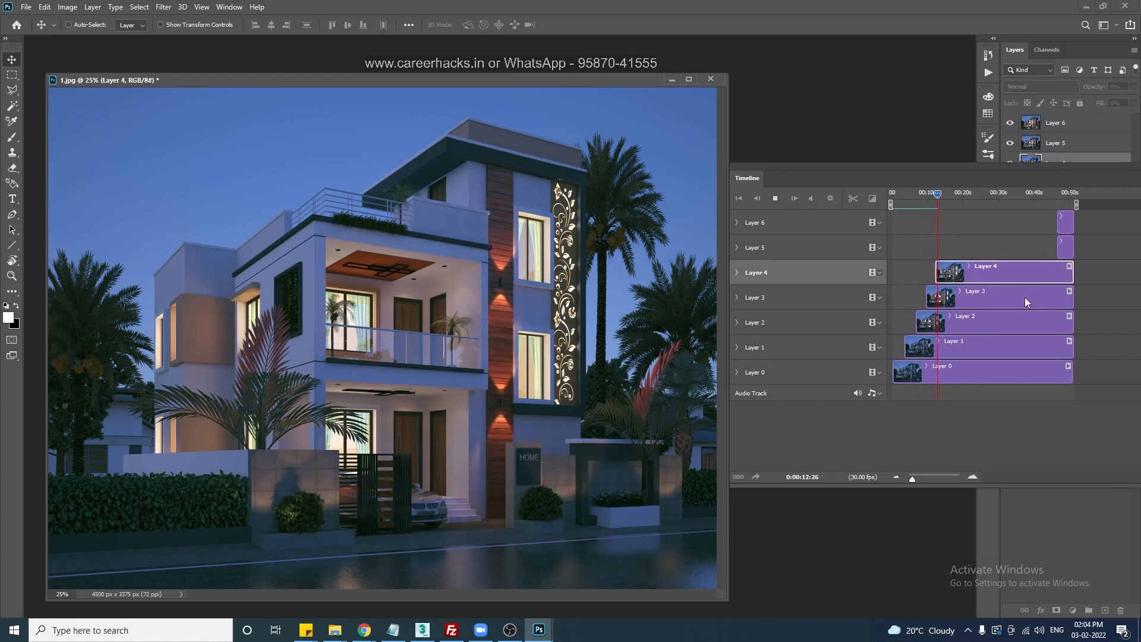
pyautogui.press('space')
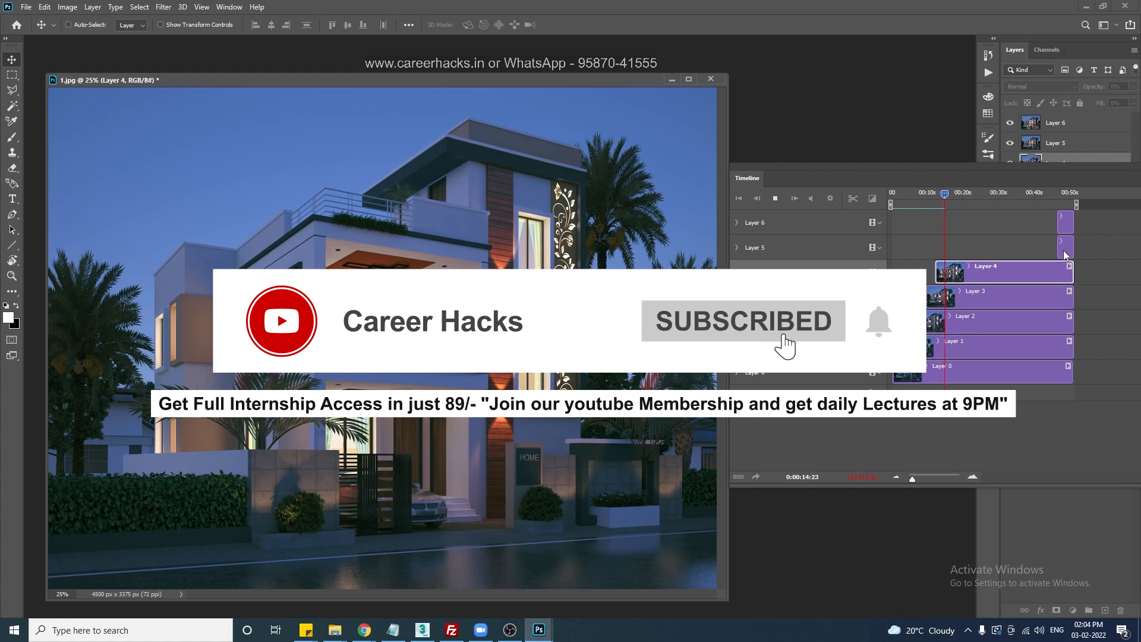
pyautogui.click(1065, 248)
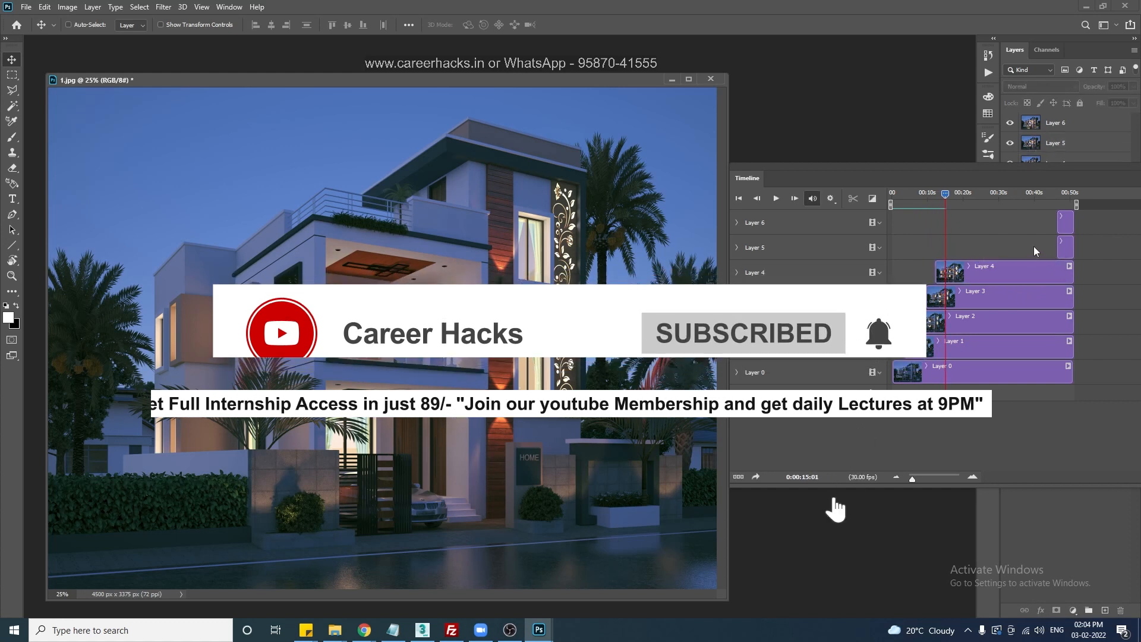
pyautogui.moveTo(1055, 248); pyautogui.dragTo(947, 249)
pyautogui.press('space')
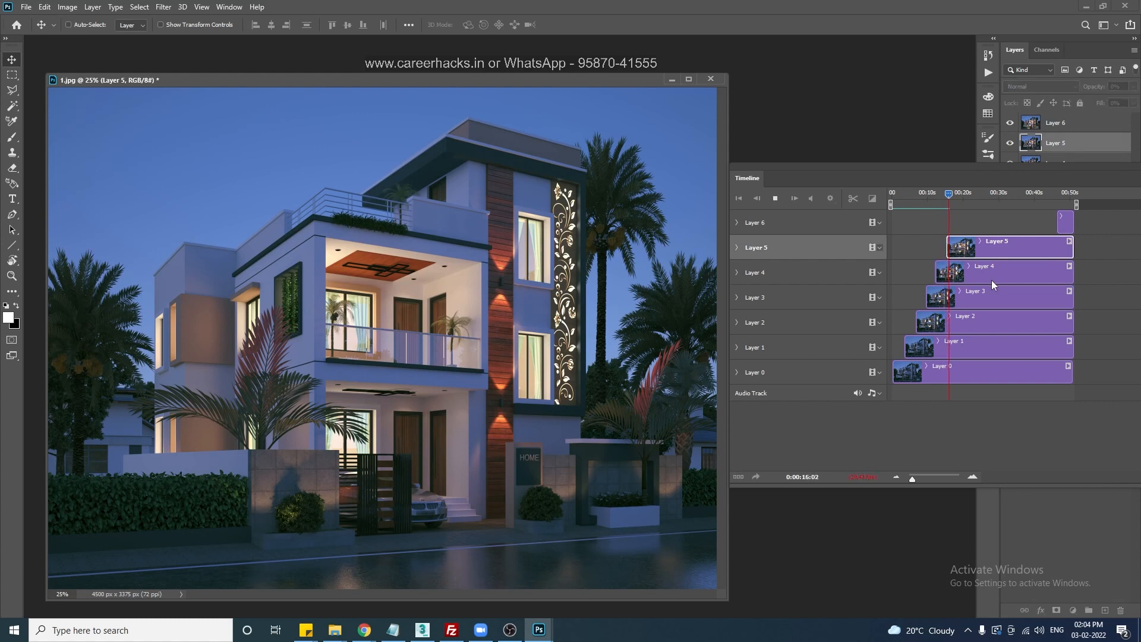
# Start the Layer 6 clip at the playhead (18:08), then return to the timeline start
pyautogui.click(1065, 225)
pyautogui.moveTo(1058, 227); pyautogui.dragTo(959, 226)
pyautogui.press('space')
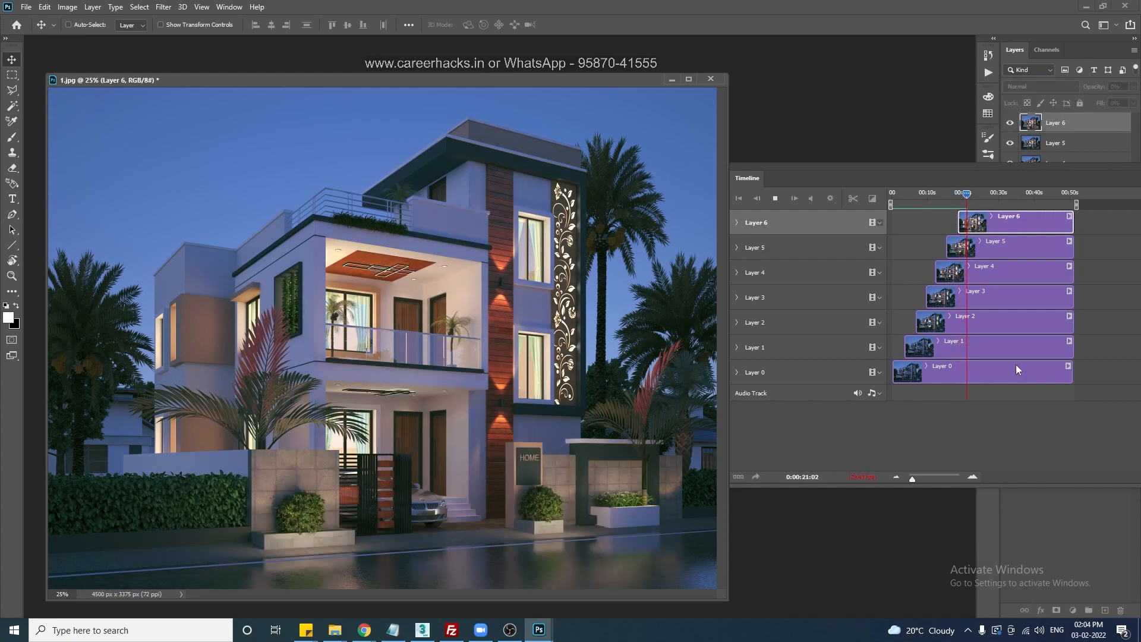
pyautogui.press('space')
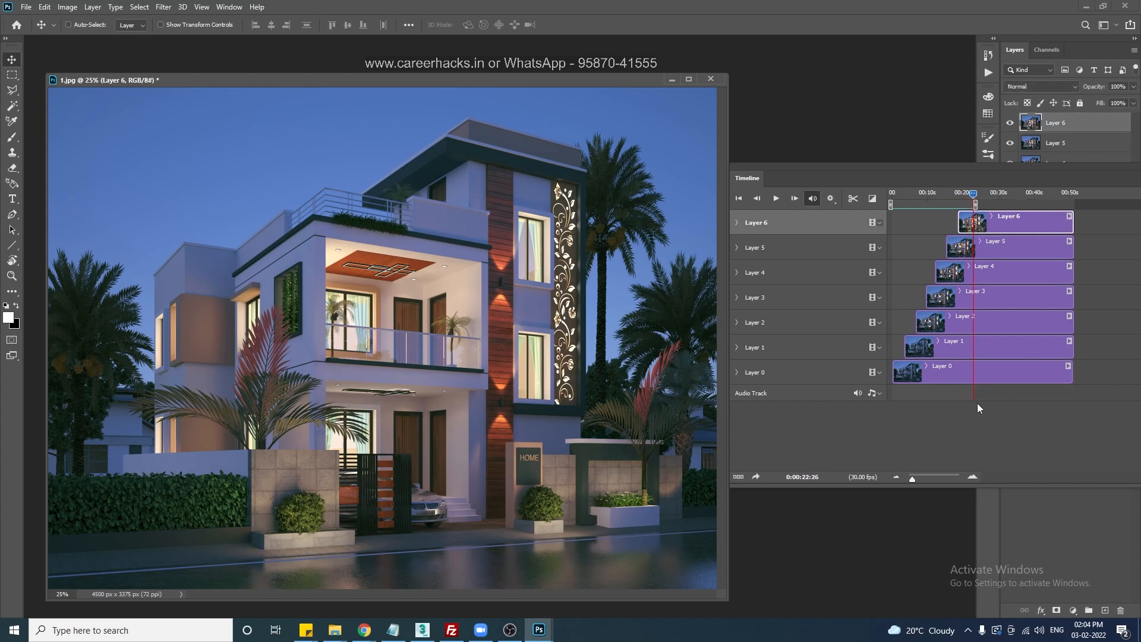
pyautogui.press('Home')
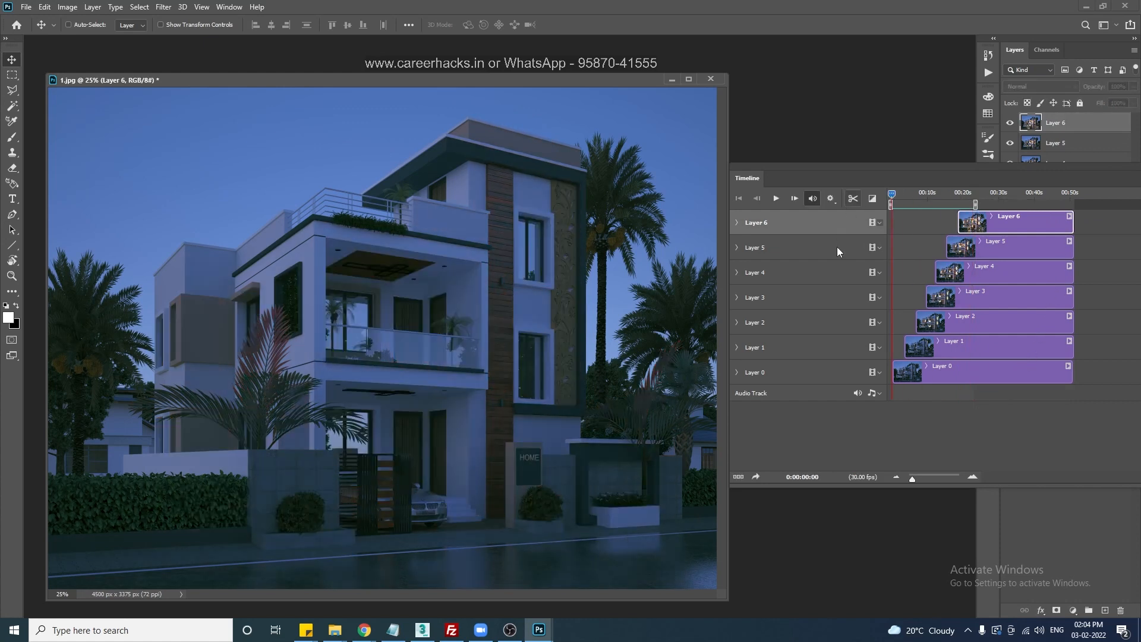
# Play the animation from frame one to watch the house lights switch on one by one
pyautogui.click(776, 200)
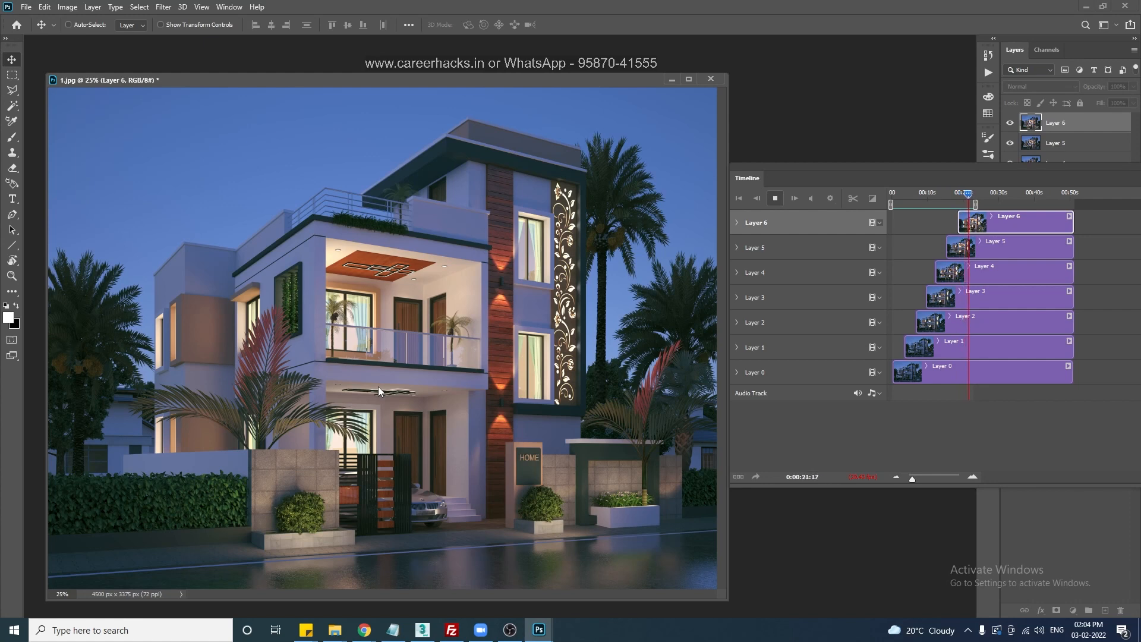
pyautogui.press('space')
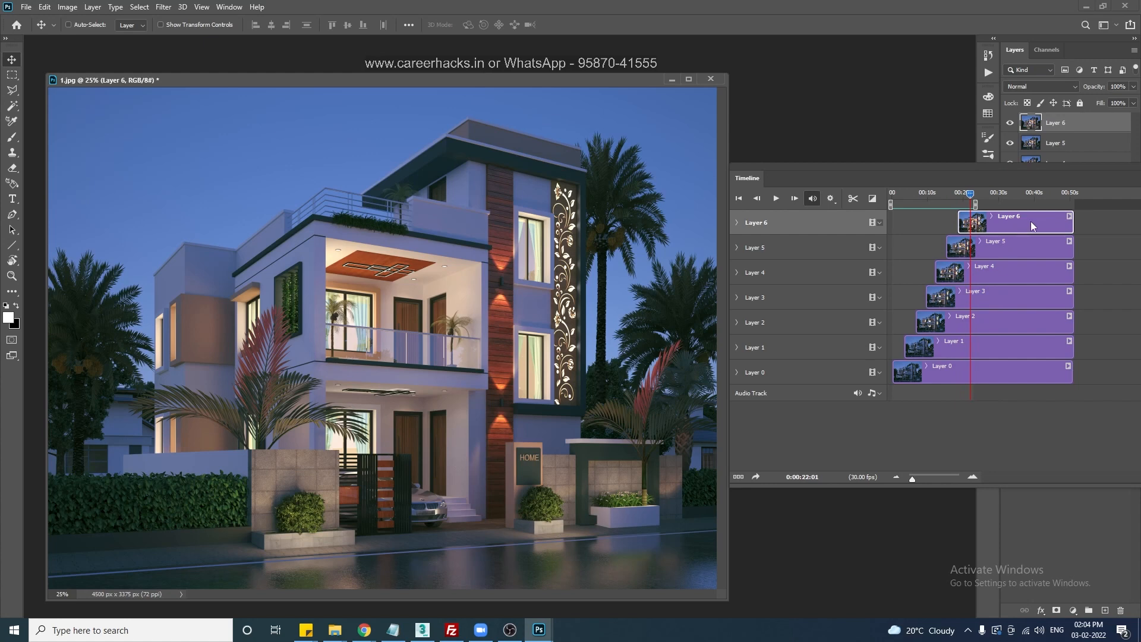
# Open Render Video and set the output folder to the pasted sequence renders path
pyautogui.moveTo(803, 179); pyautogui.dragTo(106, 193)
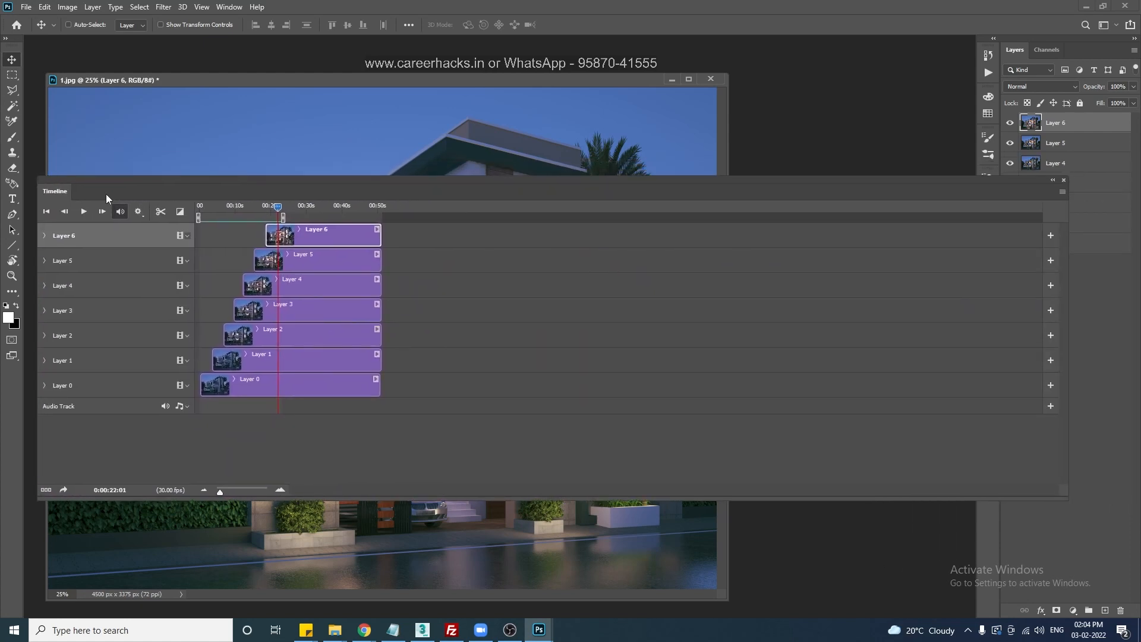
pyautogui.click(1062, 192)
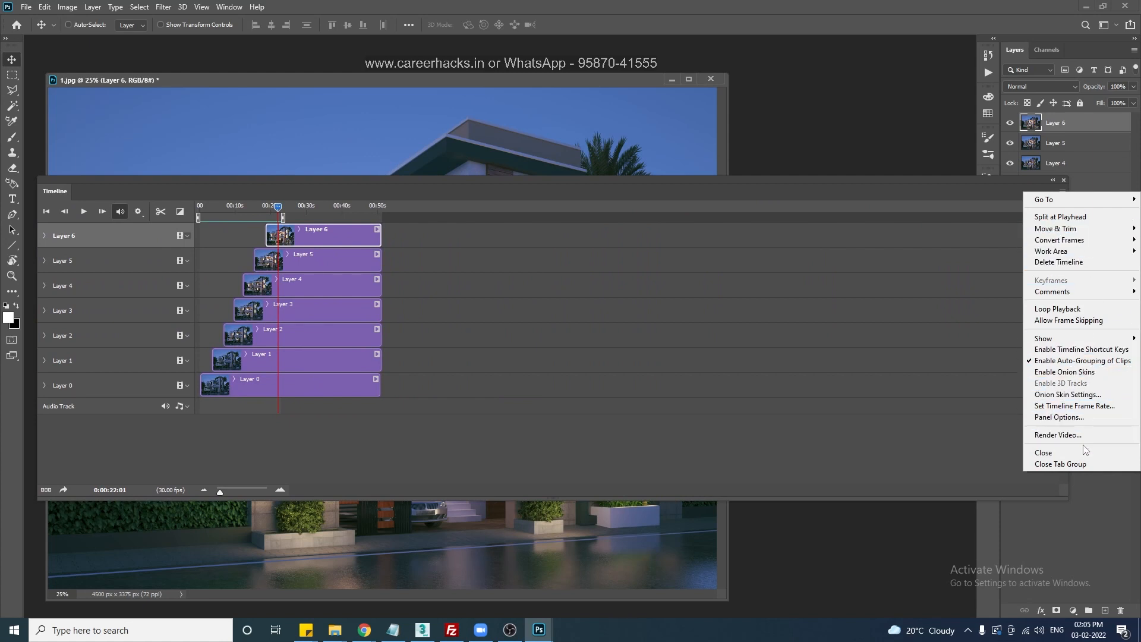
pyautogui.click(1058, 435)
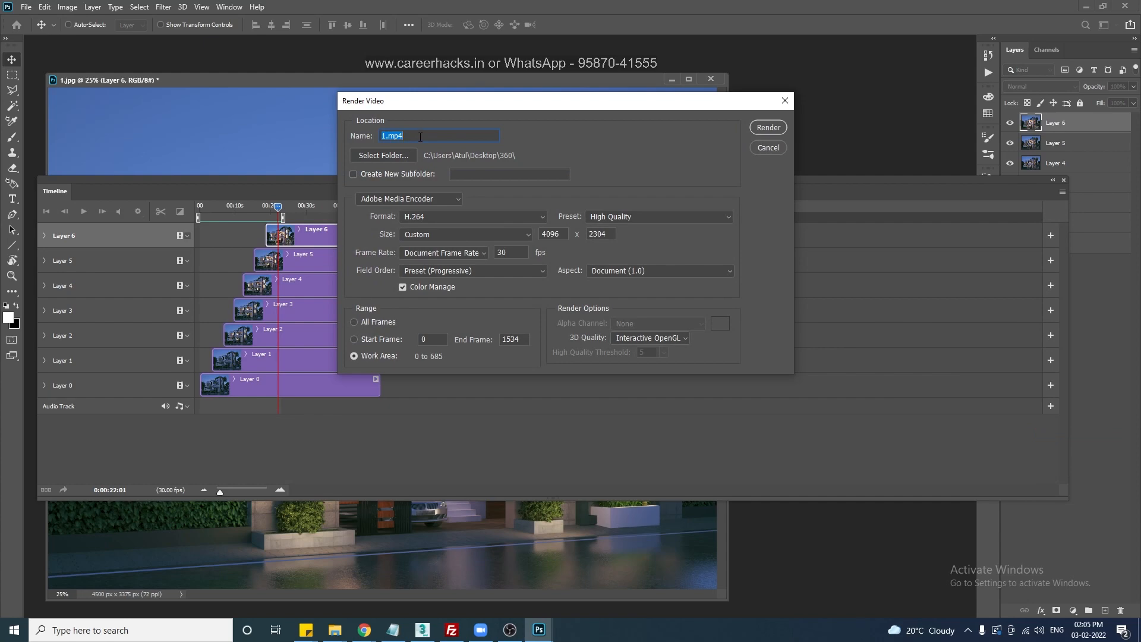
pyautogui.click(386, 155)
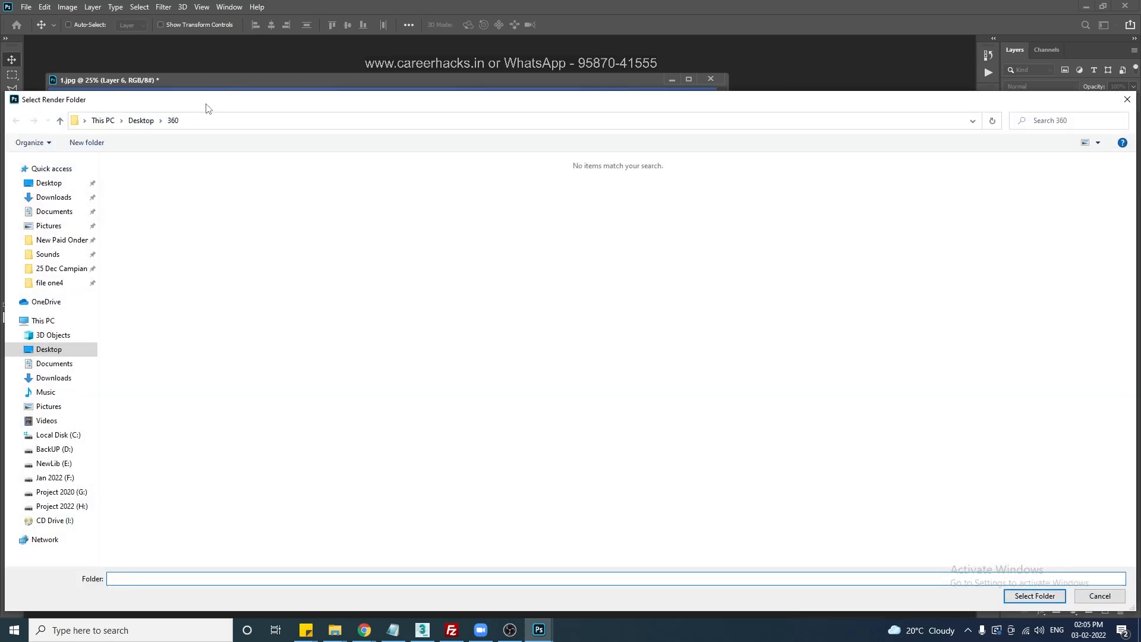
pyautogui.write('D:\\153 Intership Mona koushal Aalmeen Max & Vray\\Lectures\\02 154 Palm View Elevation Modeling to Rendering With Vray 3.6 and Vray 5\\Renders\\new renders\\sequence')
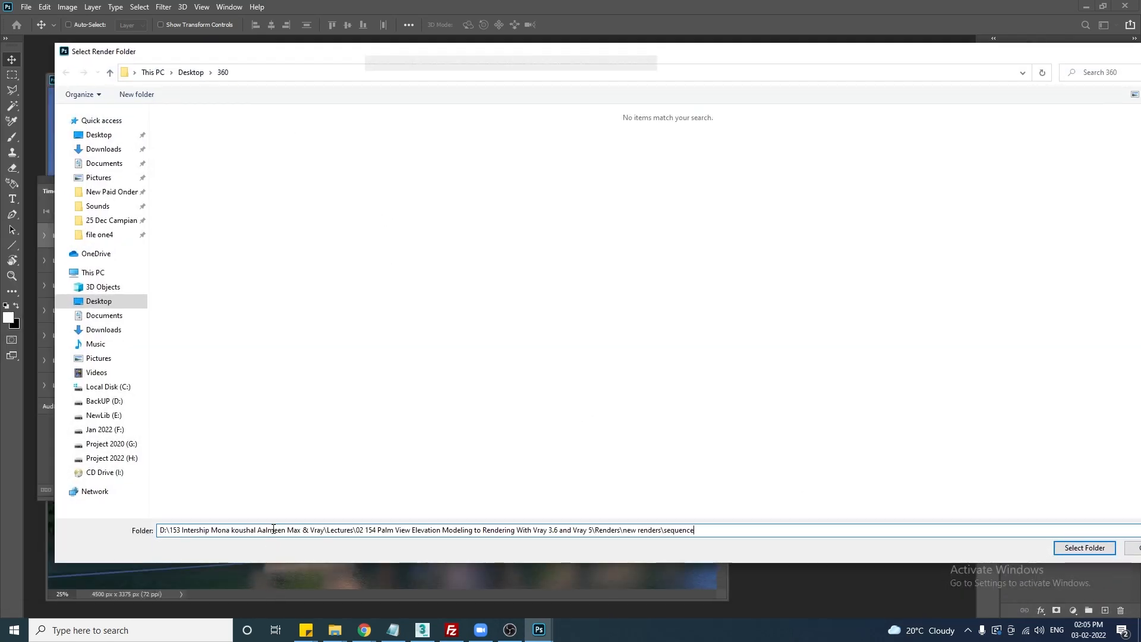
pyautogui.press('Return')
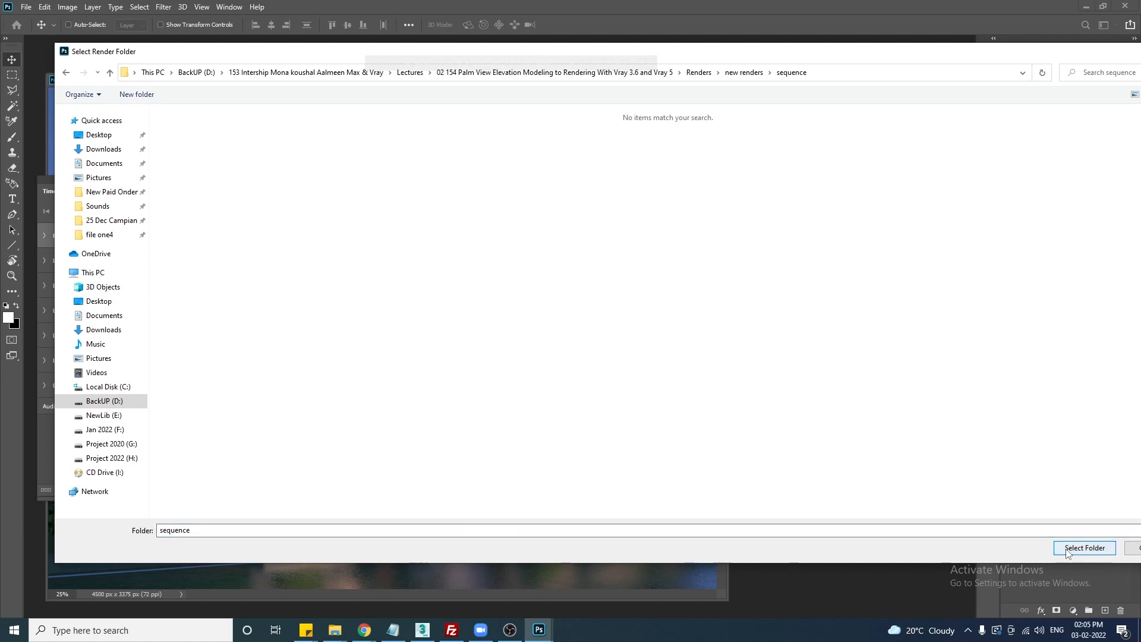
pyautogui.click(1085, 547)
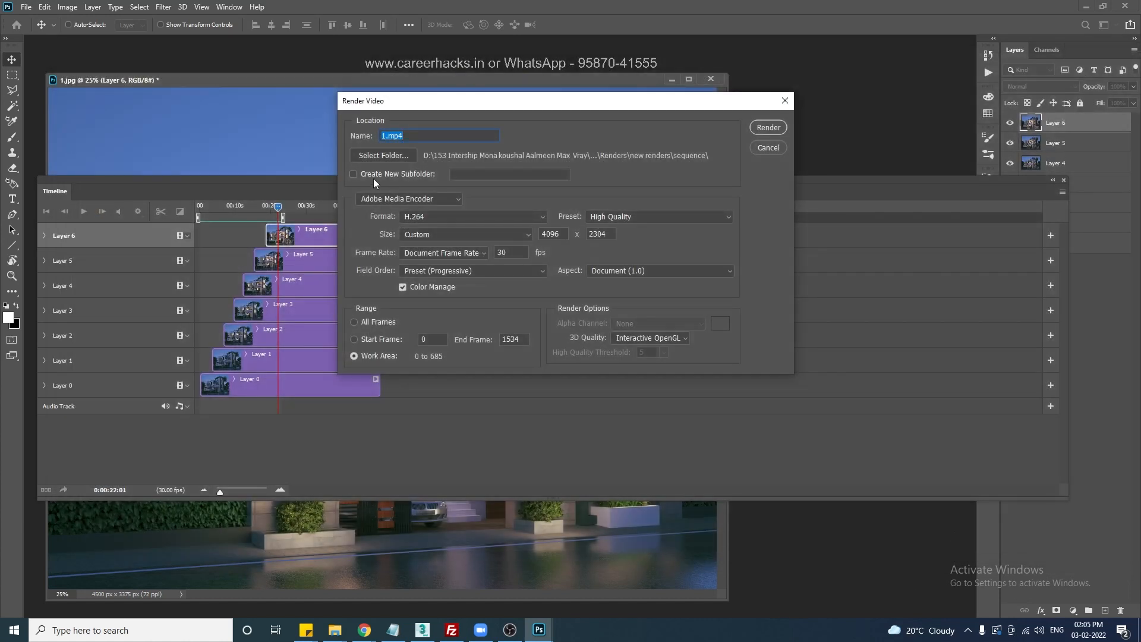
# Set the video size to HDTV 1080p (1920x1080) and render 1.mp4 as H.264
pyautogui.click(412, 137)
pyautogui.click(494, 237)
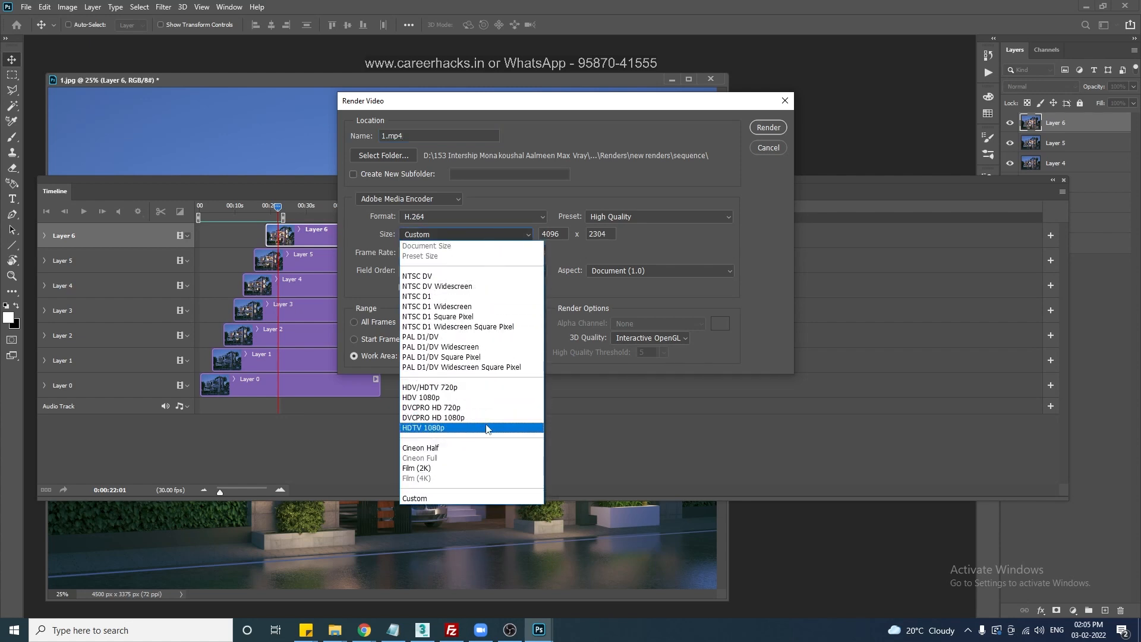
pyautogui.click(504, 398)
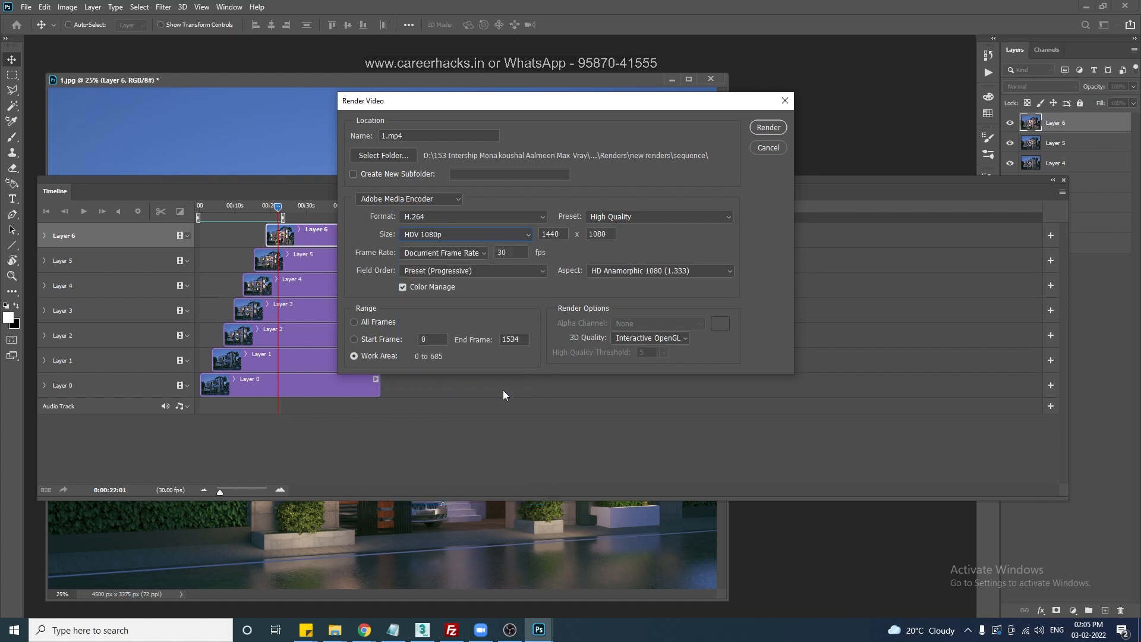
pyautogui.click(501, 237)
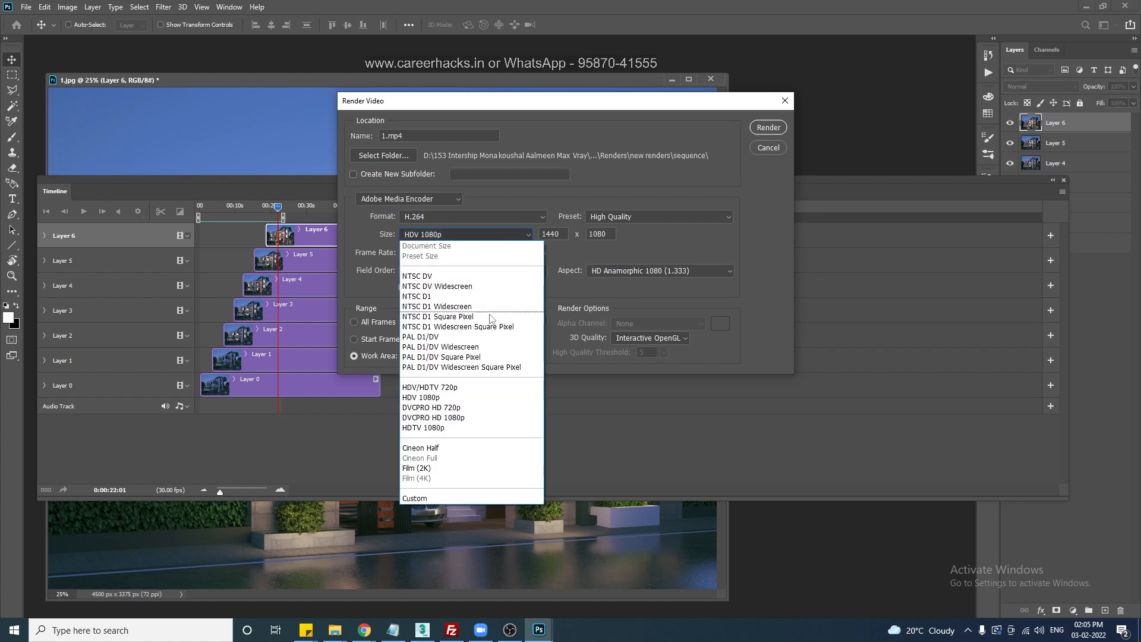
pyautogui.click(482, 418)
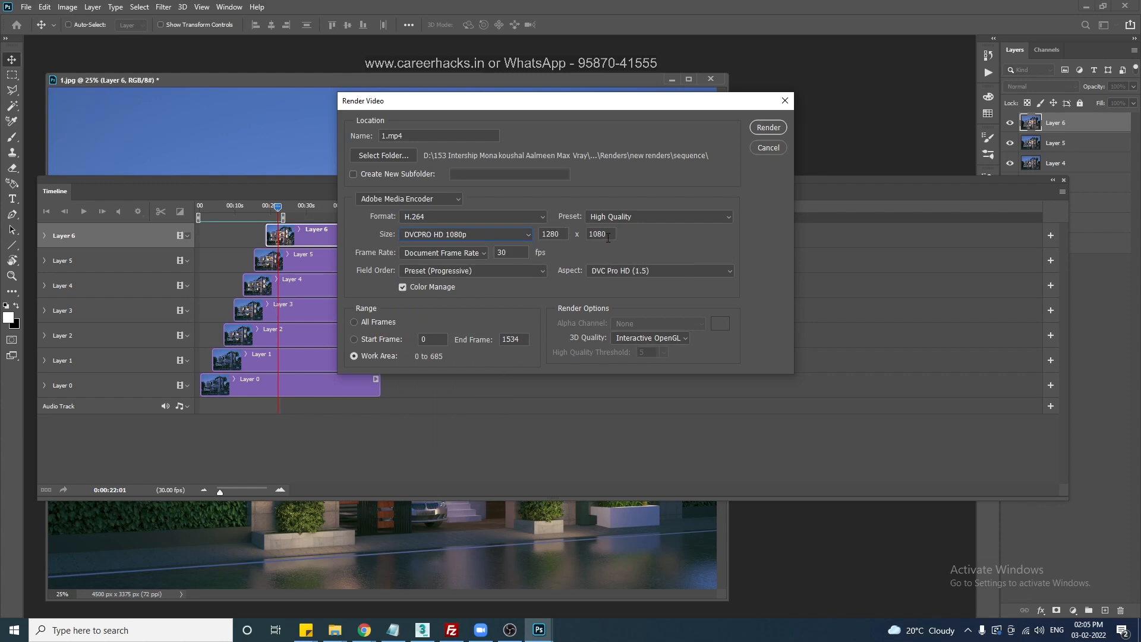
pyautogui.click(479, 232)
pyautogui.click(466, 432)
pyautogui.click(765, 134)
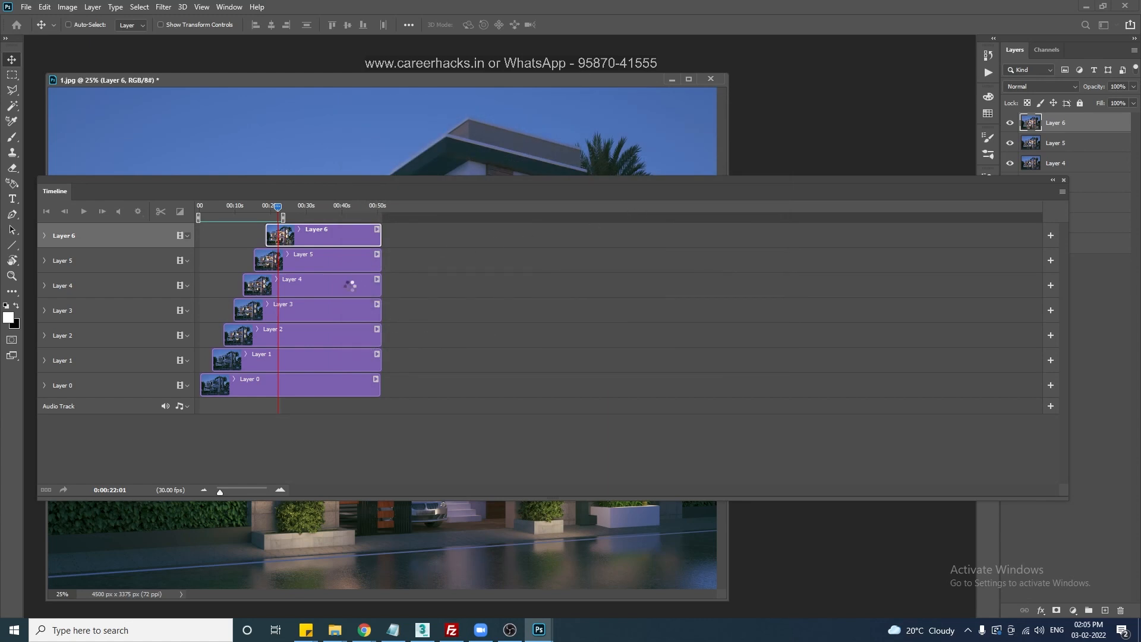